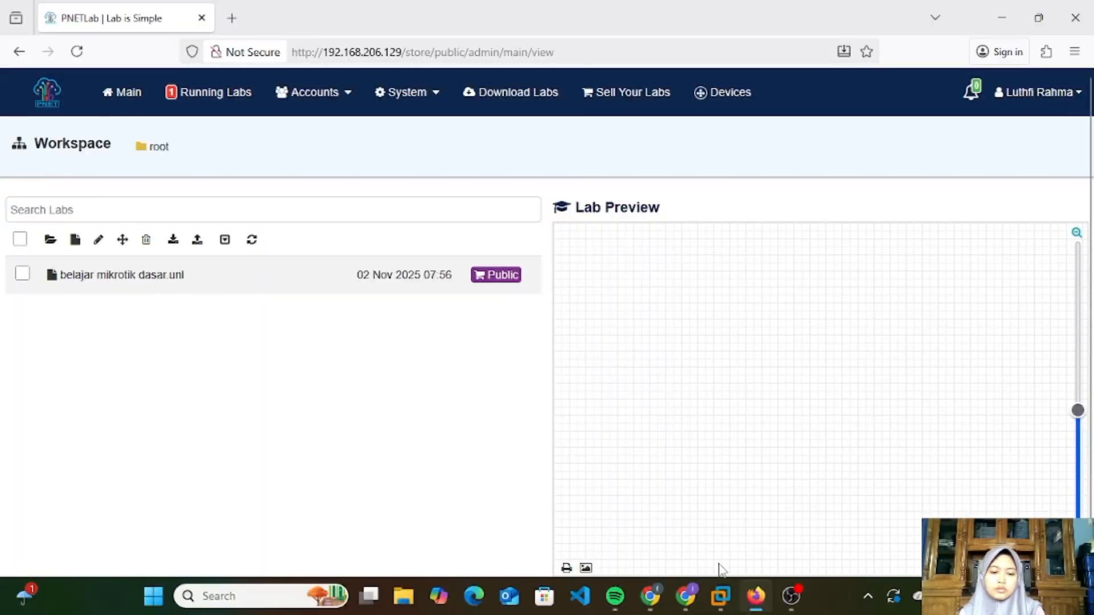
Step: Leave the PNET virtual machine console and return to the PNETLab web page
{"action": "left_click", "coordinate": [721, 598]}
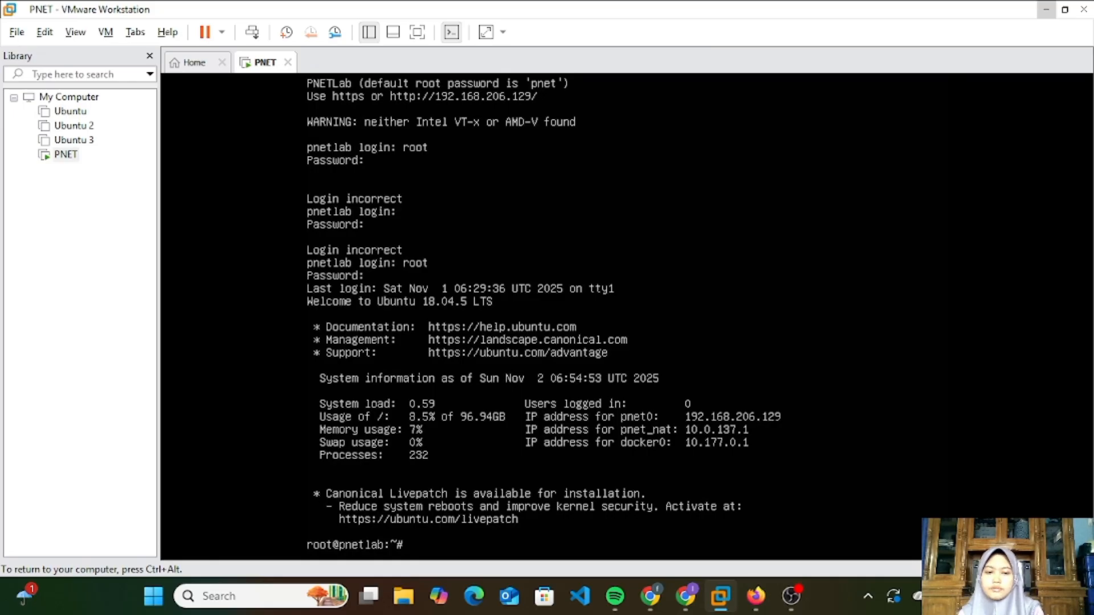
{"action": "key", "text": "ctrl+alt"}
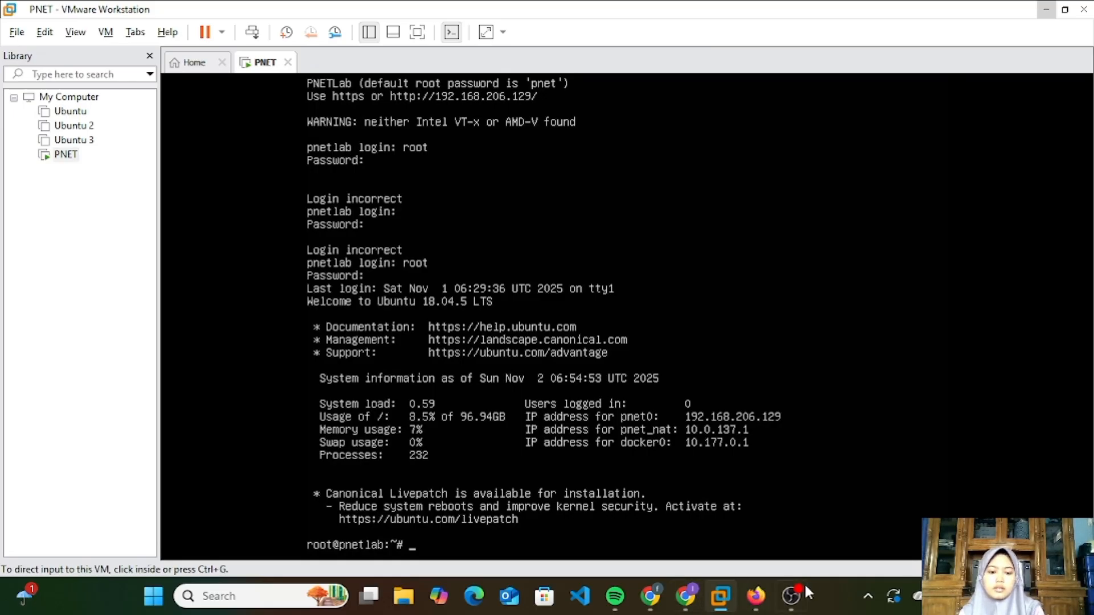
{"action": "left_click", "coordinate": [744, 602]}
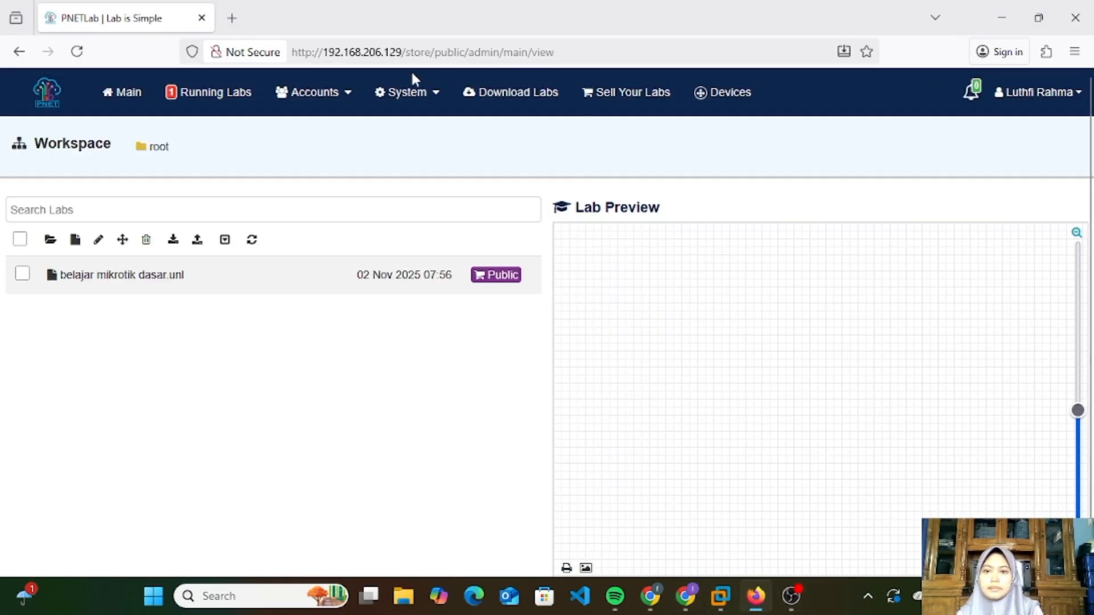
Step: Create a new lab named 'Internet Gateway' and save it
{"action": "left_click", "coordinate": [76, 240]}
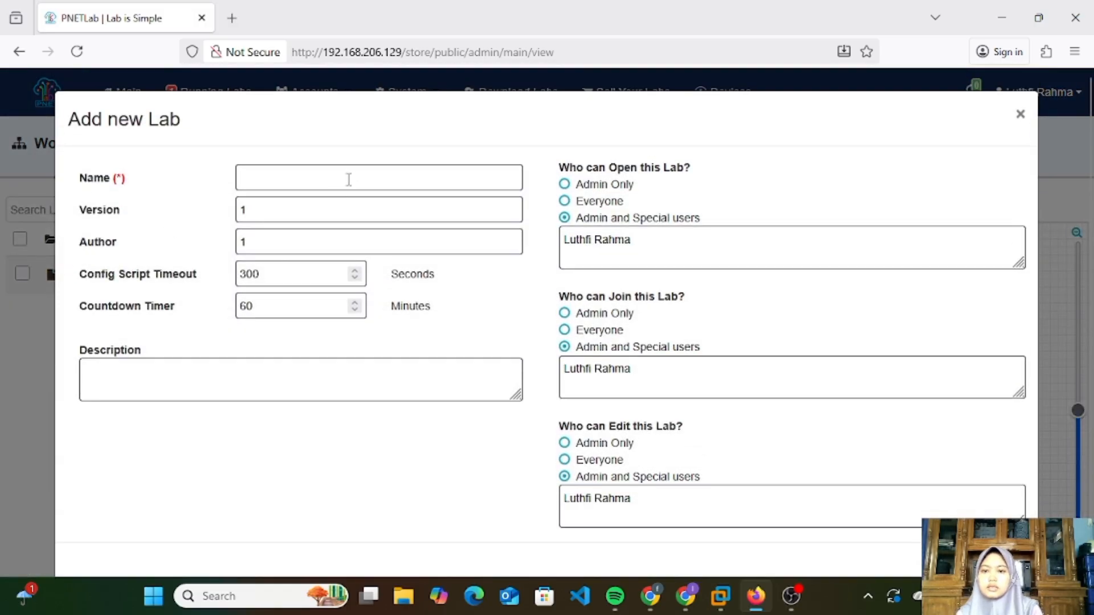
{"action": "left_click", "coordinate": [348, 179]}
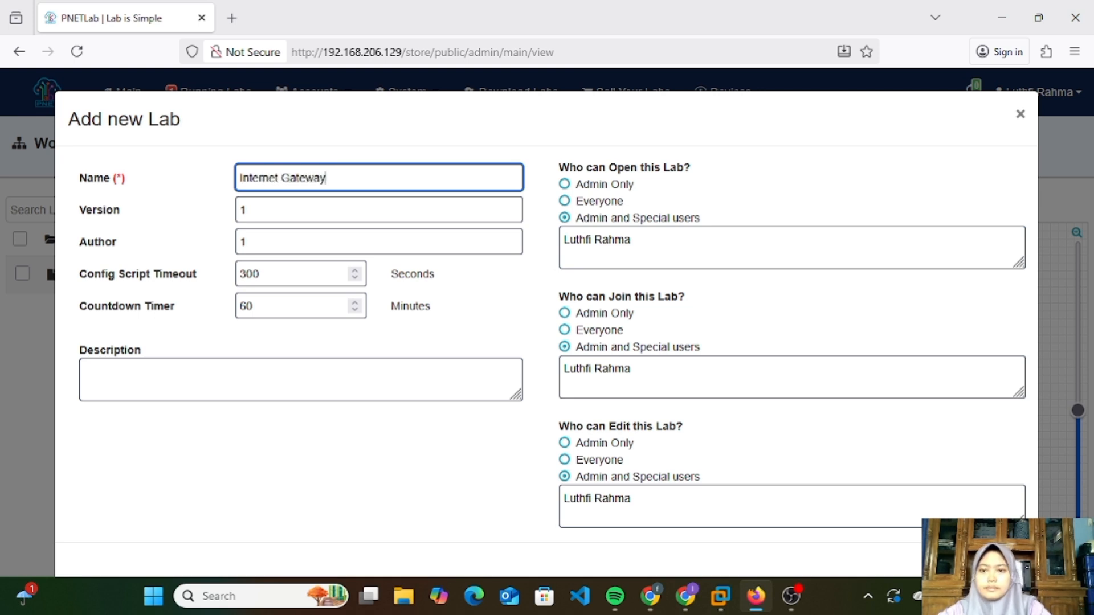
{"action": "scroll", "coordinate": [799, 369], "scroll_direction": "down", "scroll_amount": 1}
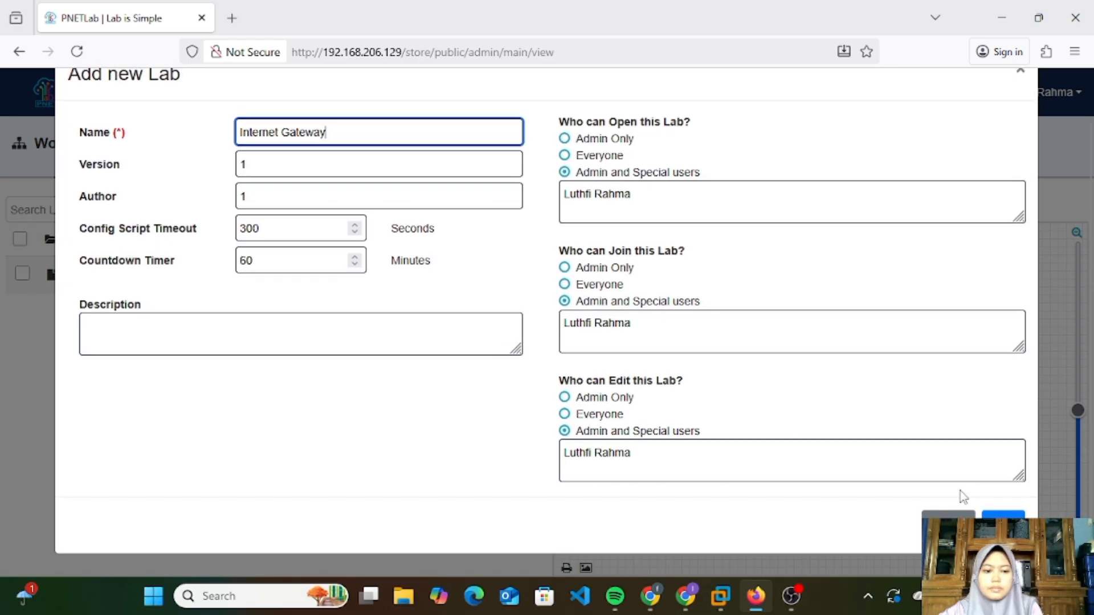
{"action": "left_click", "coordinate": [1003, 515]}
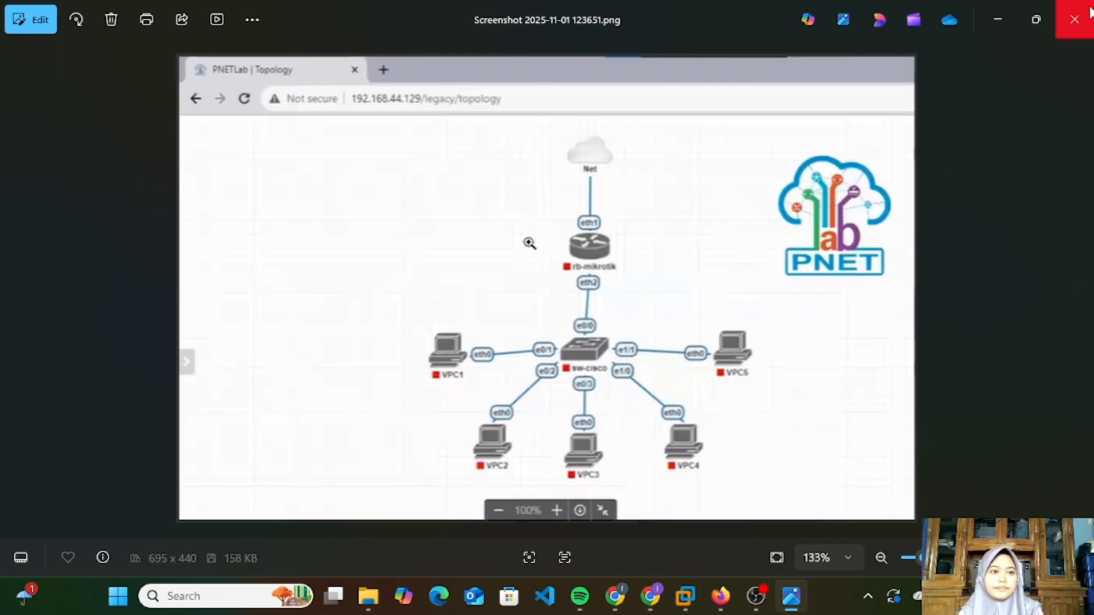
Step: Add a Management(Cloud0) network named Net and move it near the top of the canvas
{"action": "left_click", "coordinate": [998, 19]}
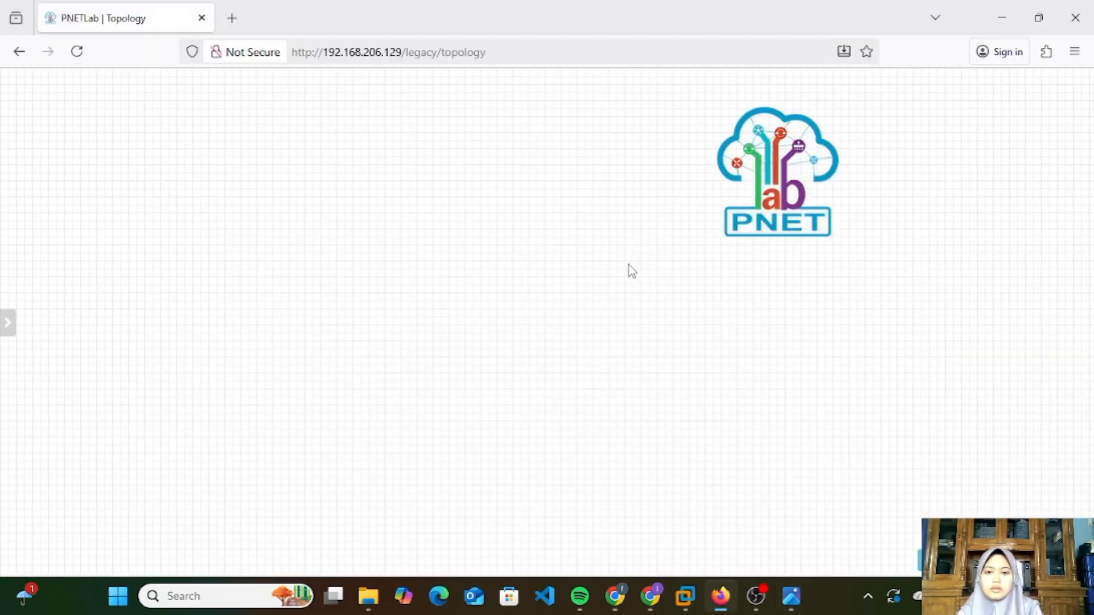
{"action": "right_click", "coordinate": [433, 293]}
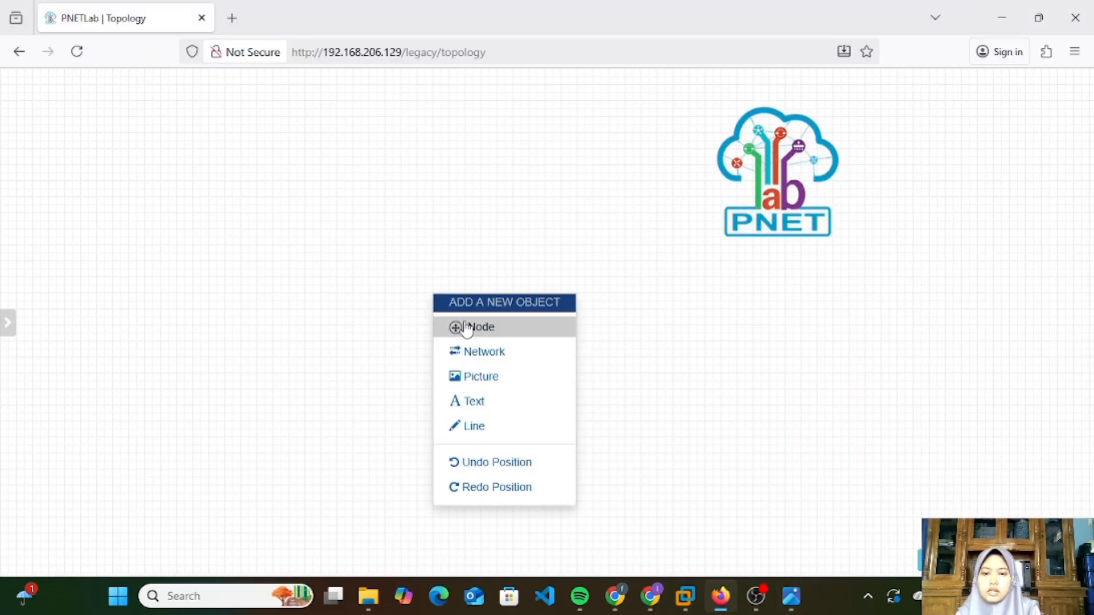
{"action": "left_click", "coordinate": [481, 353]}
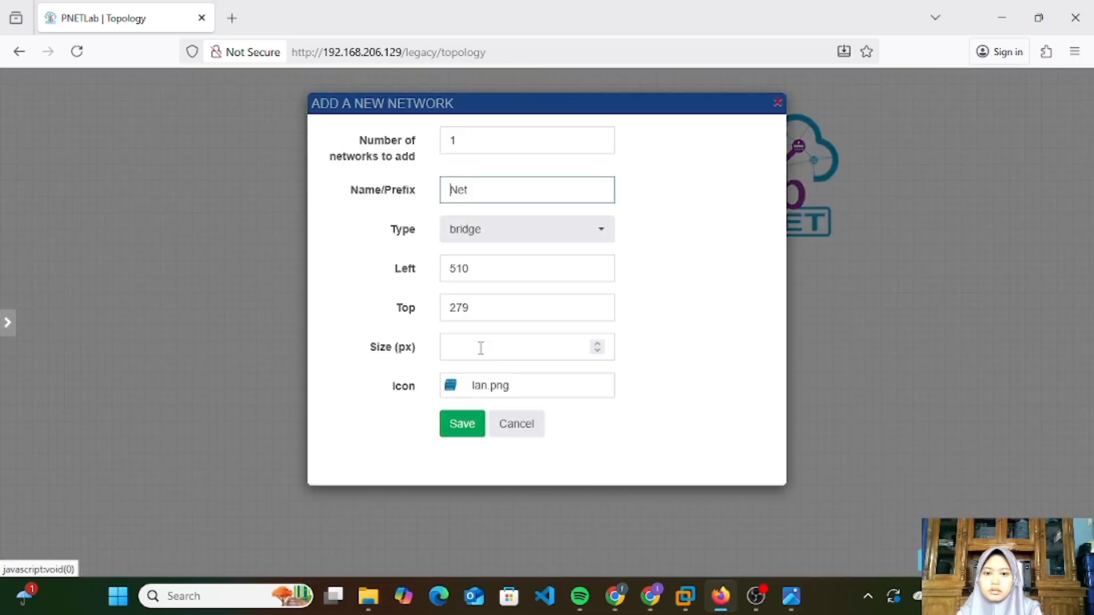
{"action": "left_click", "coordinate": [550, 231]}
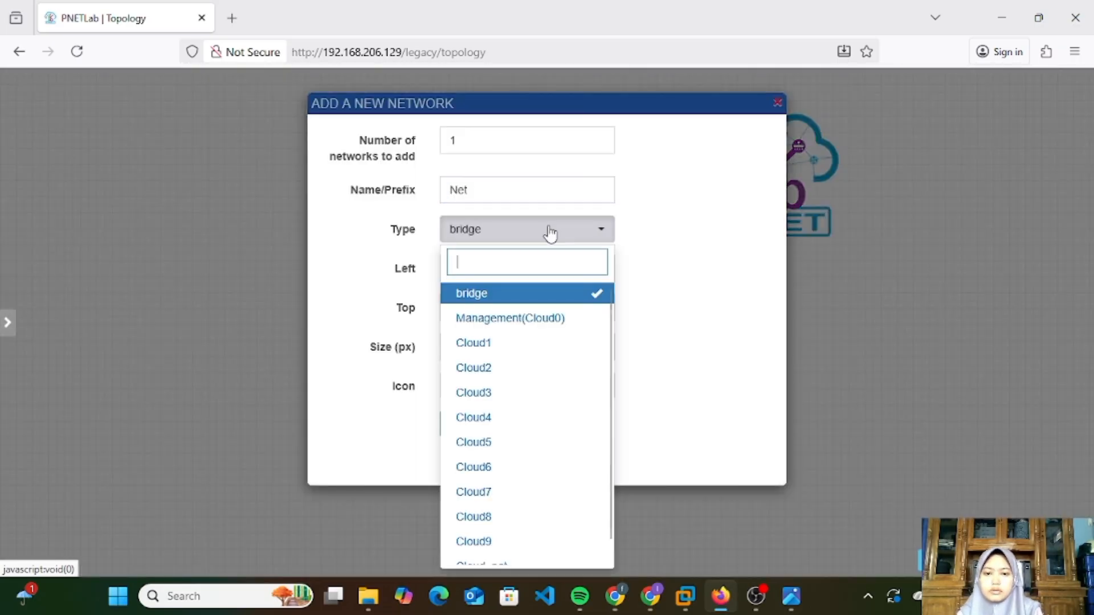
{"action": "left_click", "coordinate": [542, 320]}
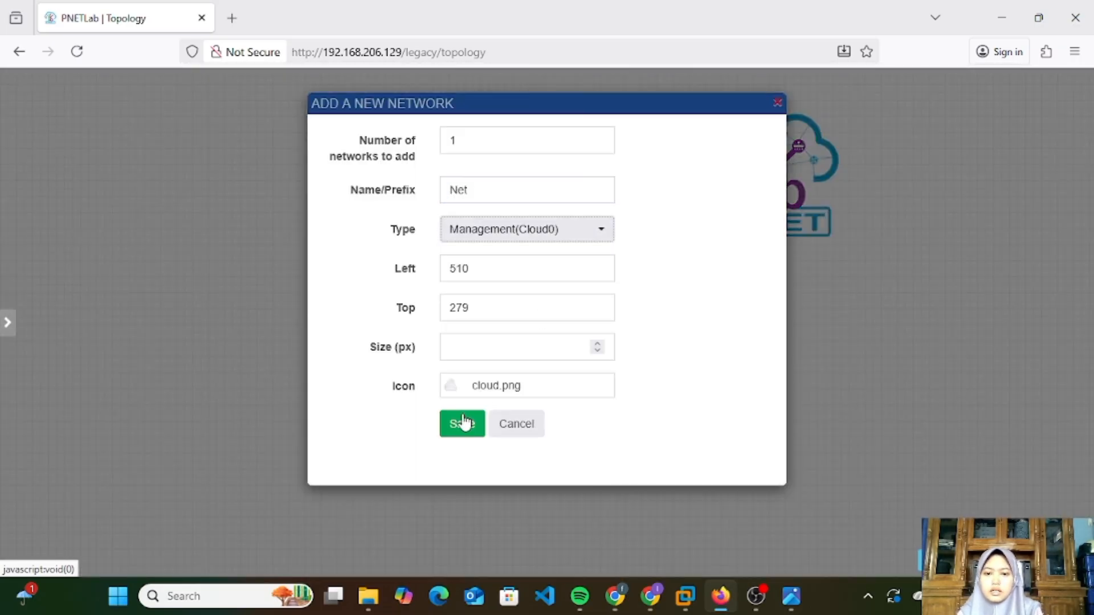
{"action": "left_click", "coordinate": [458, 436]}
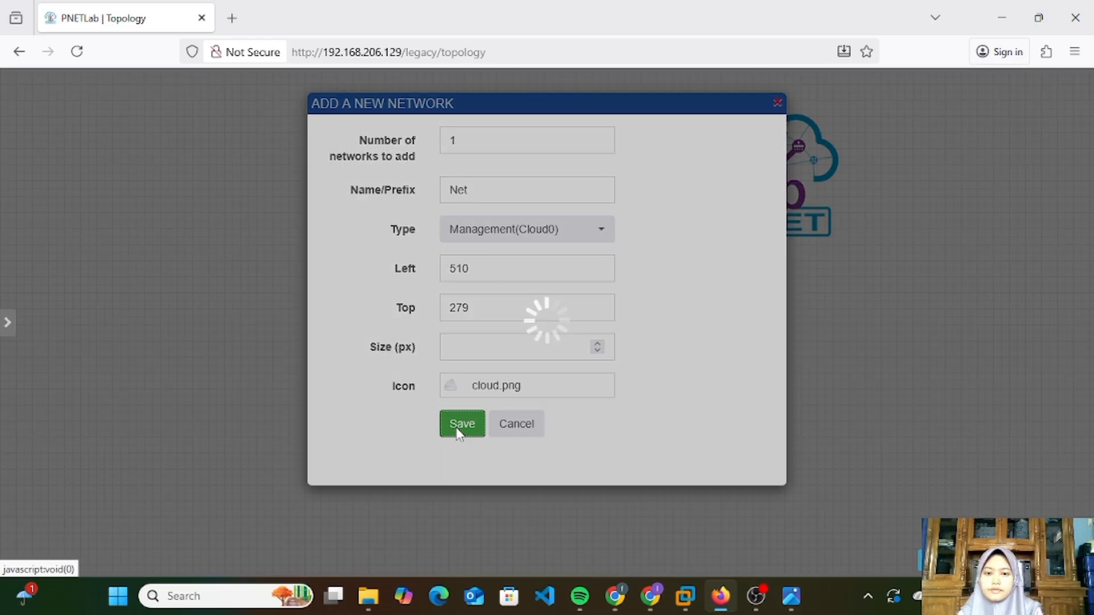
{"action": "left_click_drag", "start_coordinate": [482, 310], "coordinate": [442, 134]}
{"action": "right_click", "coordinate": [433, 292]}
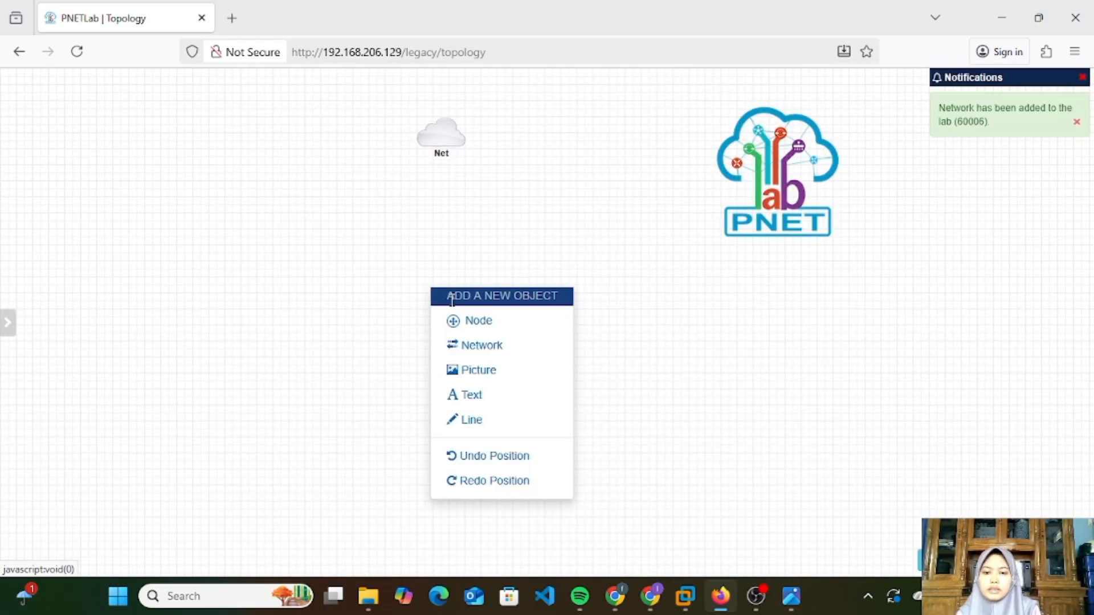
Step: Add a MikroTik RouterOS node named Mikrotik with RAM set to 64 MB
{"action": "left_click", "coordinate": [476, 322]}
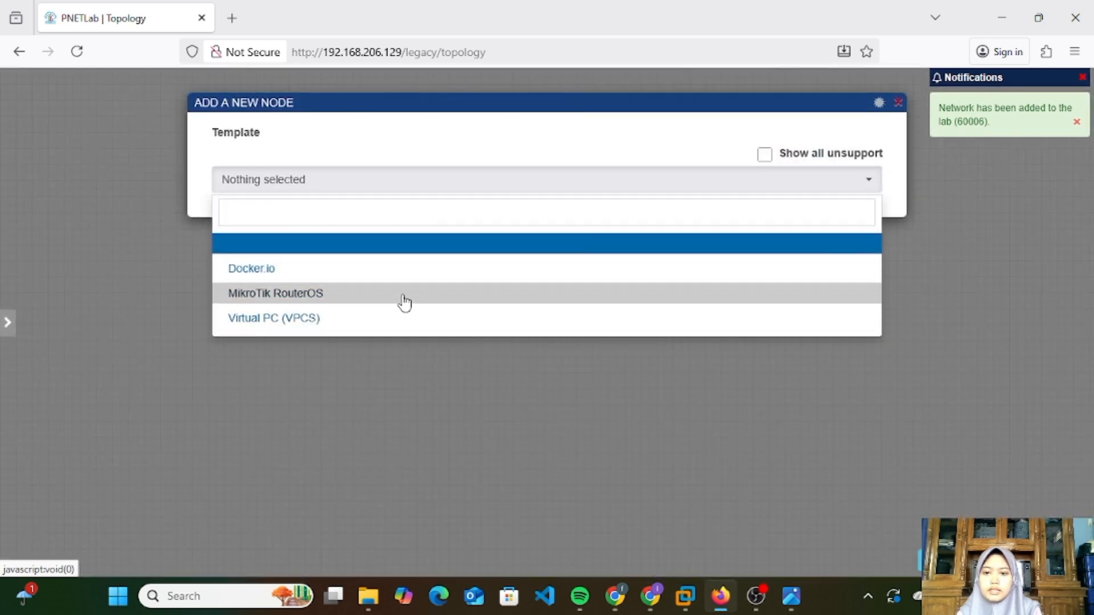
{"action": "left_click", "coordinate": [404, 296]}
{"action": "left_click", "coordinate": [404, 295]}
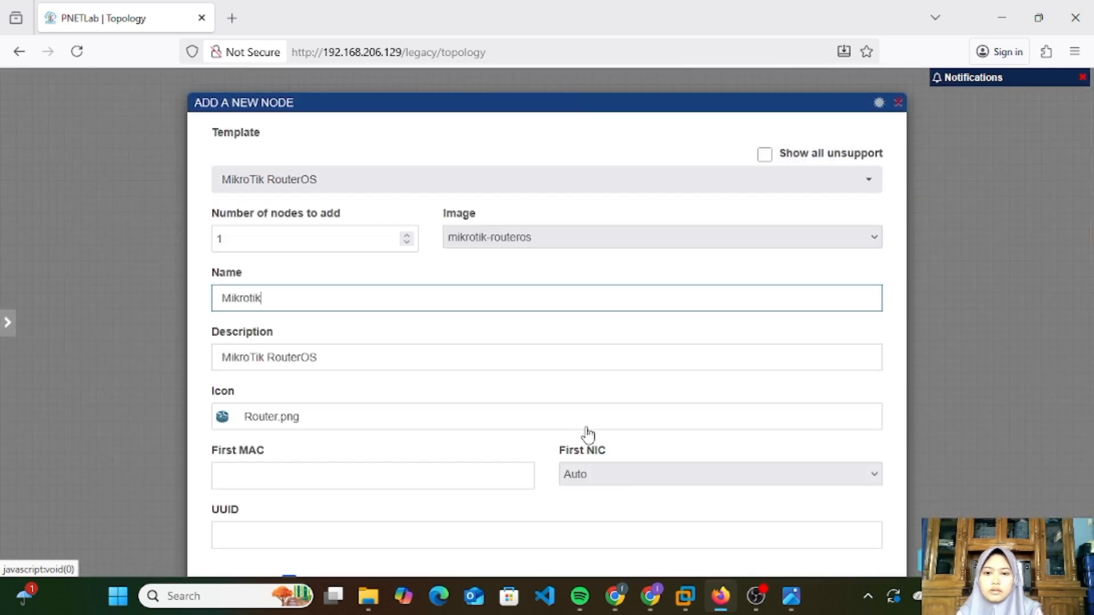
{"action": "scroll", "coordinate": [587, 431], "scroll_direction": "down", "scroll_amount": 5}
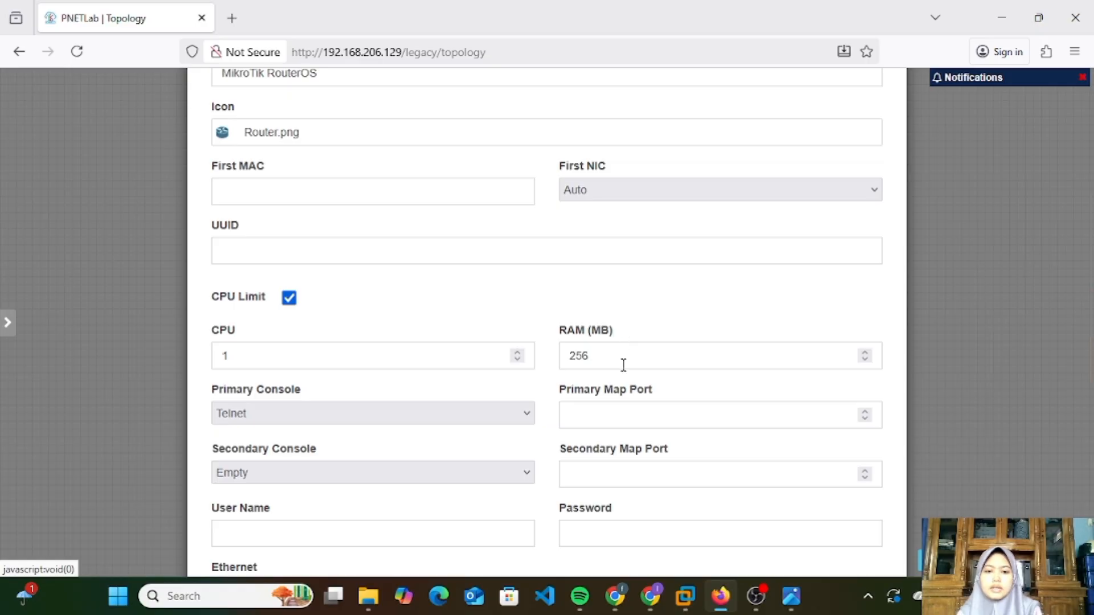
{"action": "left_click", "coordinate": [623, 365]}
{"action": "key", "text": "BackSpace"}
{"action": "key", "text": "BackSpace"}
{"action": "key", "text": "BackSpace"}
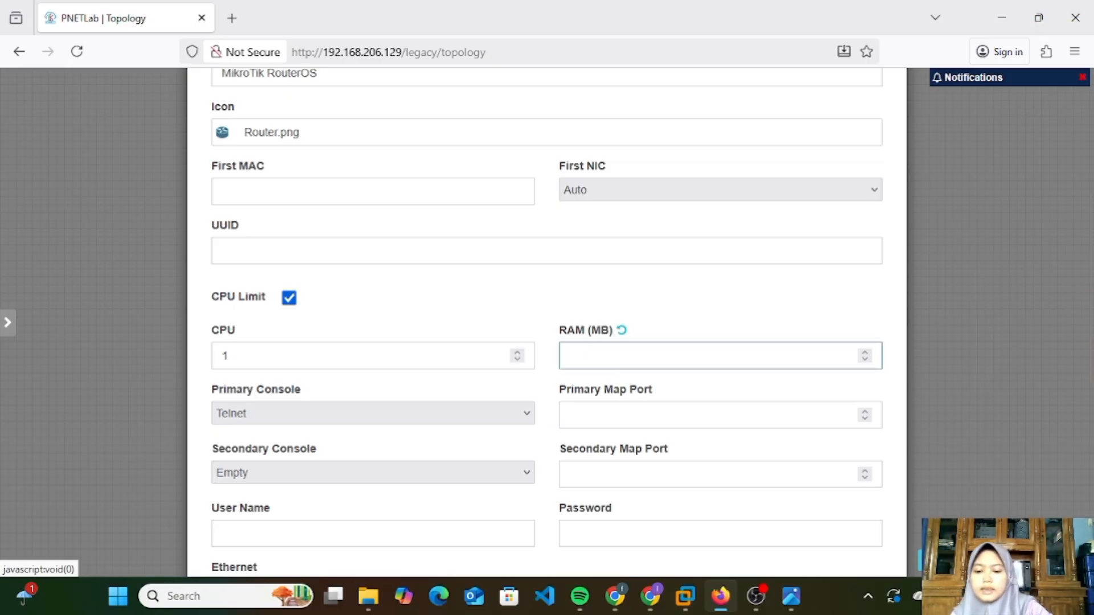
{"action": "type", "text": "64"}
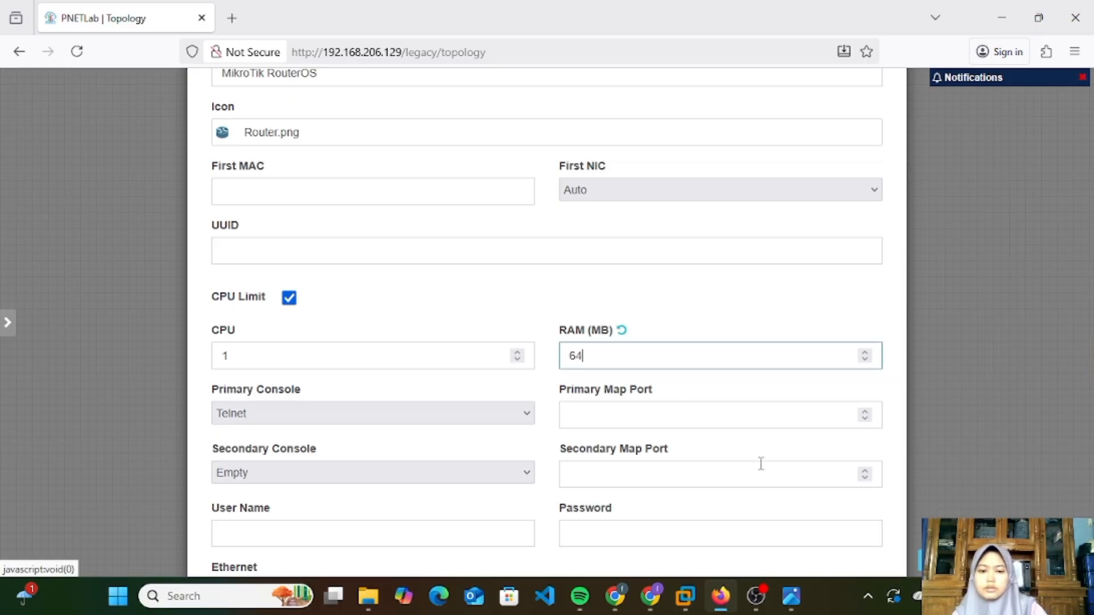
Step: Clear the node's Qemu Options, save it, and place it just below the Net cloud
{"action": "scroll", "coordinate": [761, 463], "scroll_direction": "down", "scroll_amount": 8}
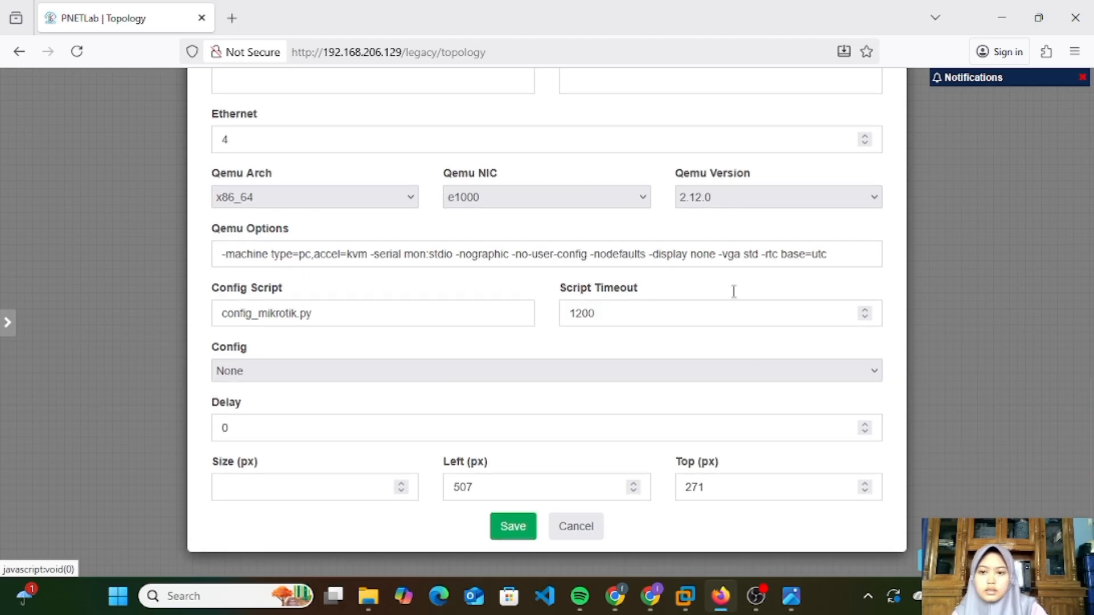
{"action": "left_click", "coordinate": [828, 255]}
{"action": "key", "text": "BackSpace"}
{"action": "key", "text": "BackSpace"}
{"action": "key", "text": "BackSpace"}
{"action": "key", "text": "BackSpace"}
{"action": "key", "text": "BackSpace"}
{"action": "key", "text": "BackSpace"}
{"action": "key", "text": "BackSpace"}
{"action": "key", "text": "BackSpace"}
{"action": "key", "text": "BackSpace"}
{"action": "key", "text": "BackSpace"}
{"action": "key", "text": "BackSpace"}
{"action": "key", "text": "BackSpace"}
{"action": "key", "text": "BackSpace"}
{"action": "key", "text": "BackSpace"}
{"action": "key", "text": "BackSpace"}
{"action": "key", "text": "BackSpace"}
{"action": "key", "text": "BackSpace"}
{"action": "key", "text": "BackSpace"}
{"action": "key", "text": "BackSpace"}
{"action": "key", "text": "BackSpace"}
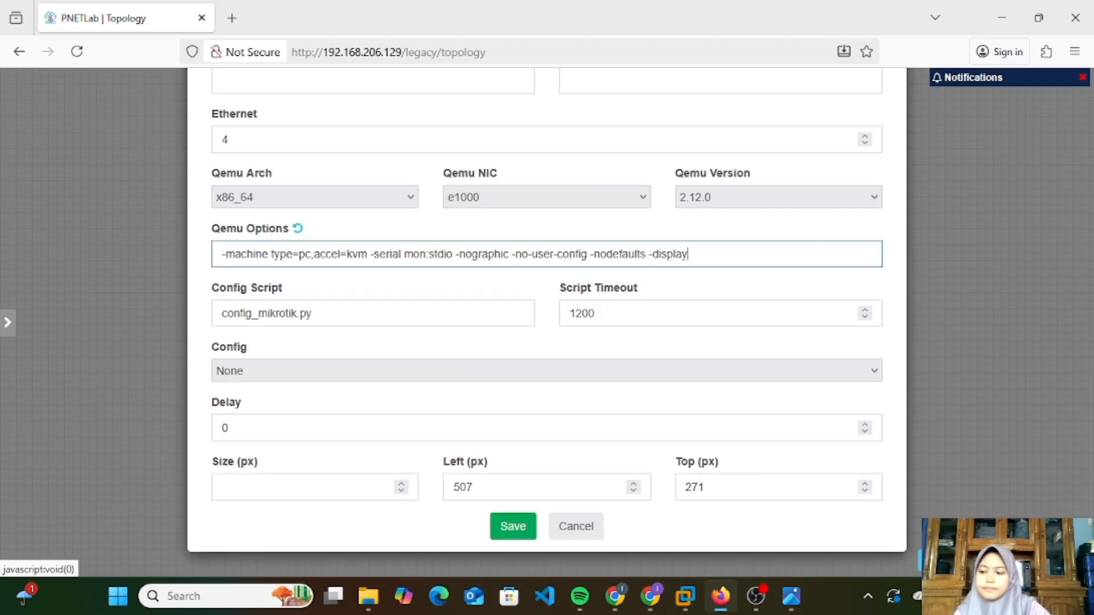
{"action": "key", "text": "BackSpace"}
{"action": "key", "text": "BackSpace"}
{"action": "key", "text": "BackSpace"}
{"action": "key", "text": "BackSpace"}
{"action": "key", "text": "BackSpace"}
{"action": "key", "text": "BackSpace"}
{"action": "key", "text": "BackSpace"}
{"action": "key", "text": "BackSpace"}
{"action": "key", "text": "BackSpace"}
{"action": "key", "text": "BackSpace"}
{"action": "key", "text": "BackSpace"}
{"action": "key", "text": "BackSpace"}
{"action": "key", "text": "BackSpace"}
{"action": "key", "text": "BackSpace"}
{"action": "key", "text": "BackSpace"}
{"action": "key", "text": "BackSpace"}
{"action": "key", "text": "BackSpace"}
{"action": "key", "text": "BackSpace"}
{"action": "key", "text": "BackSpace"}
{"action": "key", "text": "BackSpace"}
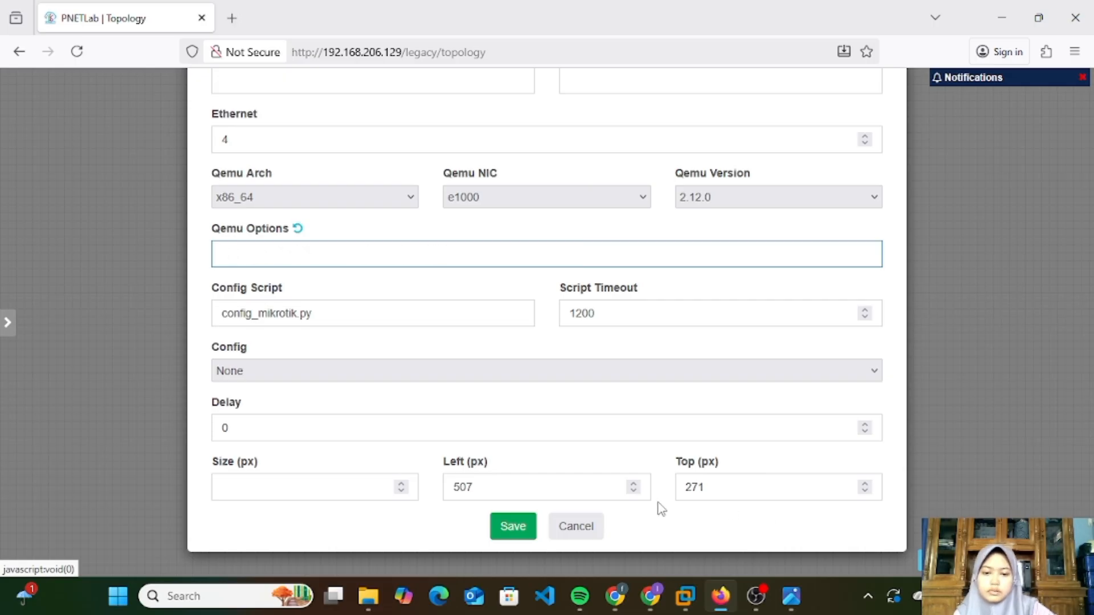
{"action": "left_click", "coordinate": [501, 523]}
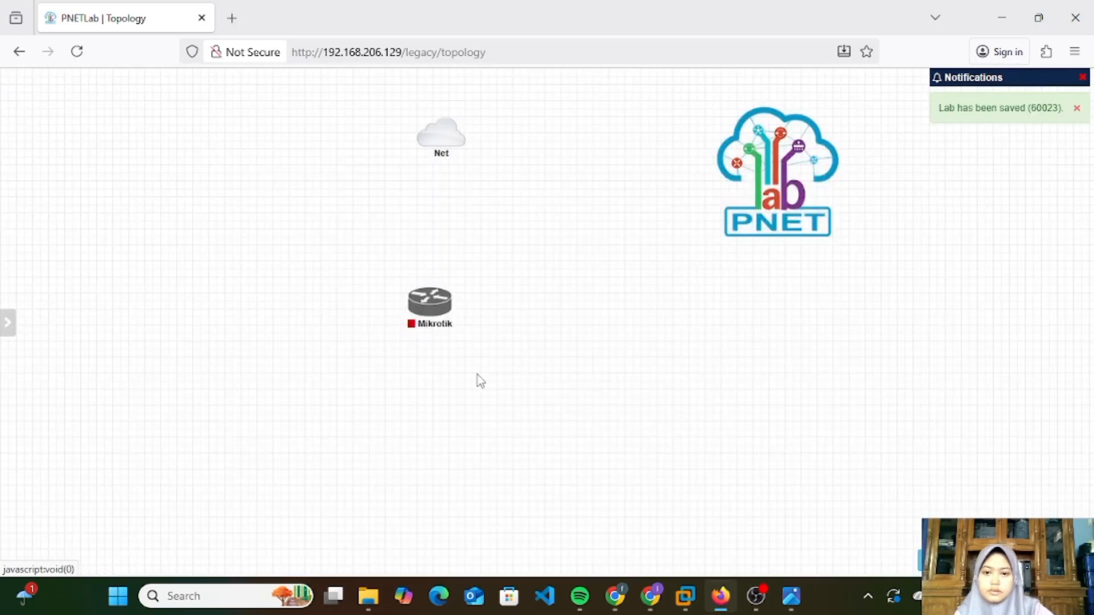
{"action": "mouse_move", "coordinate": [445, 283]}
{"action": "left_click_drag", "start_coordinate": [445, 284], "coordinate": [447, 247]}
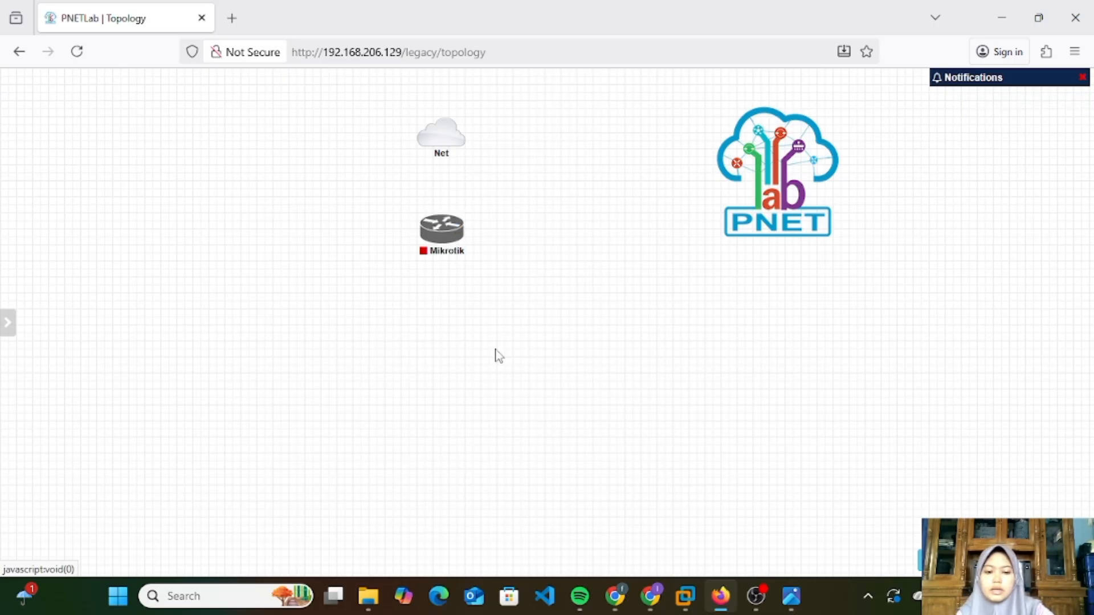
{"action": "key", "text": "alt+Tab"}
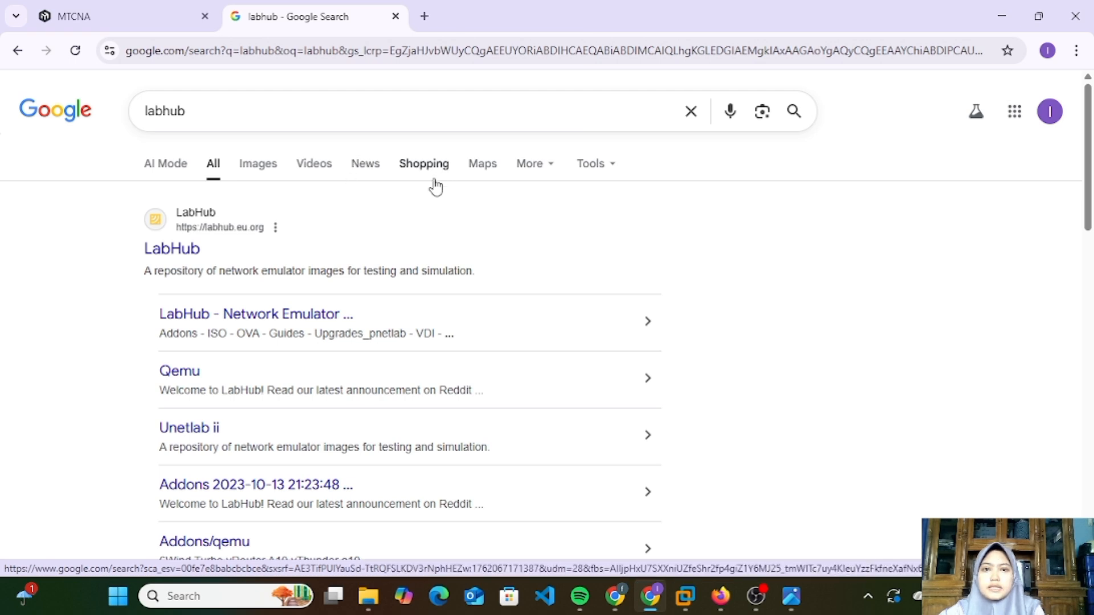
Step: Browse LabHub's addons/iol/bin and download i86bi_Linux-L2-Adventerprisek9-ms.SSA.high_iron_20190423.bin
{"action": "left_click", "coordinate": [185, 251]}
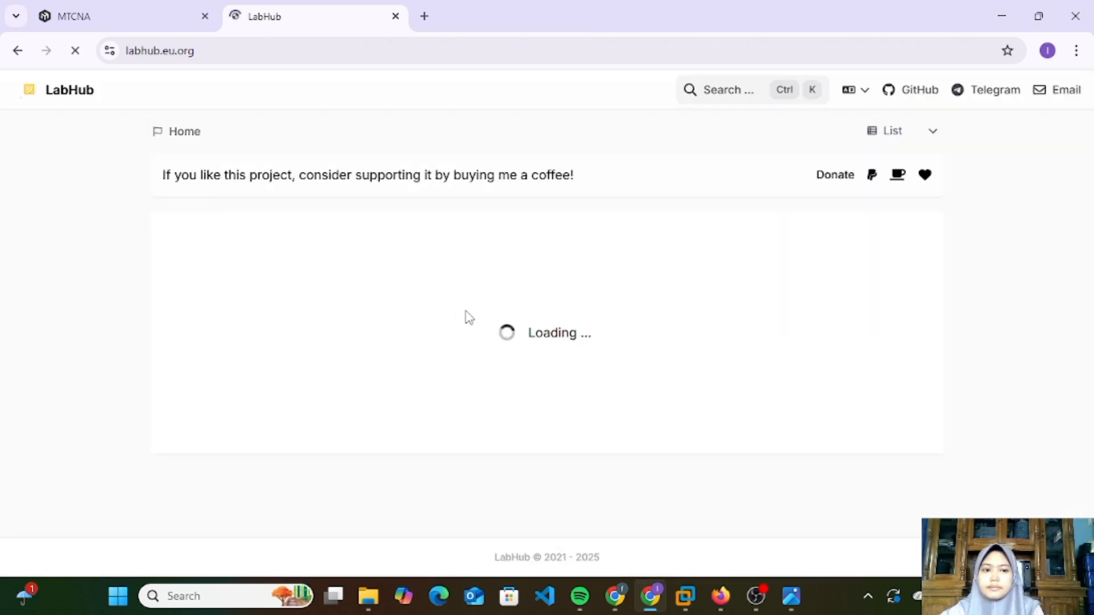
{"action": "left_click", "coordinate": [308, 255]}
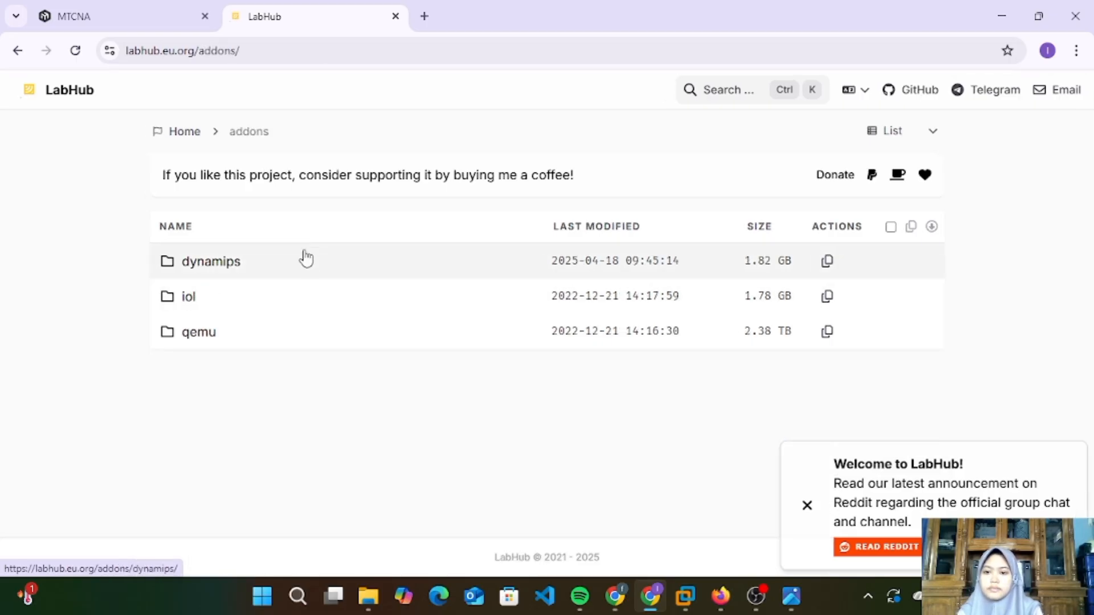
{"action": "left_click", "coordinate": [272, 317]}
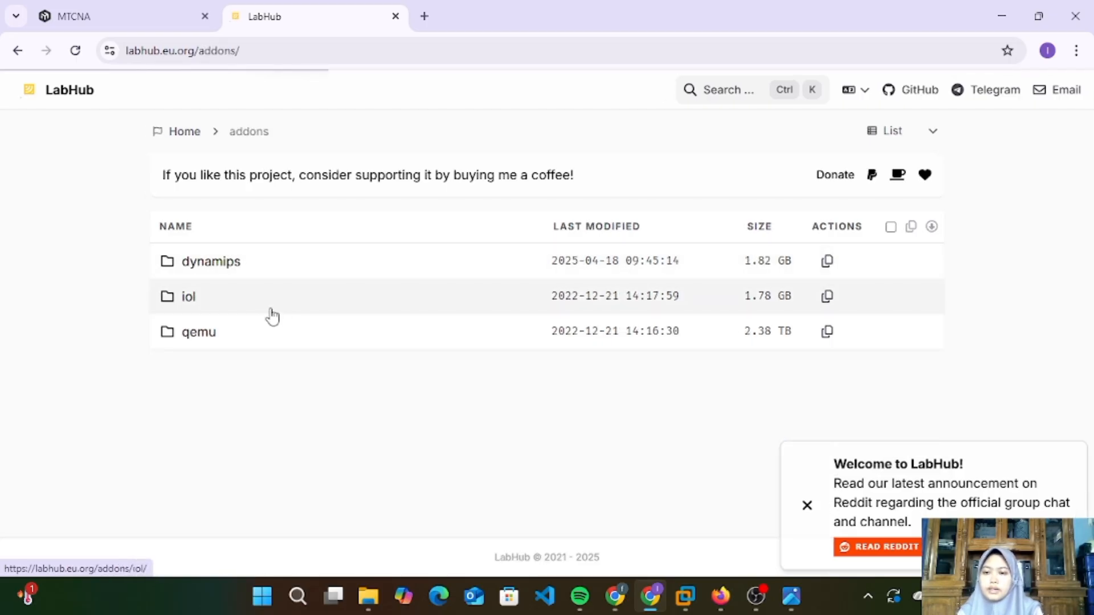
{"action": "left_click", "coordinate": [305, 274]}
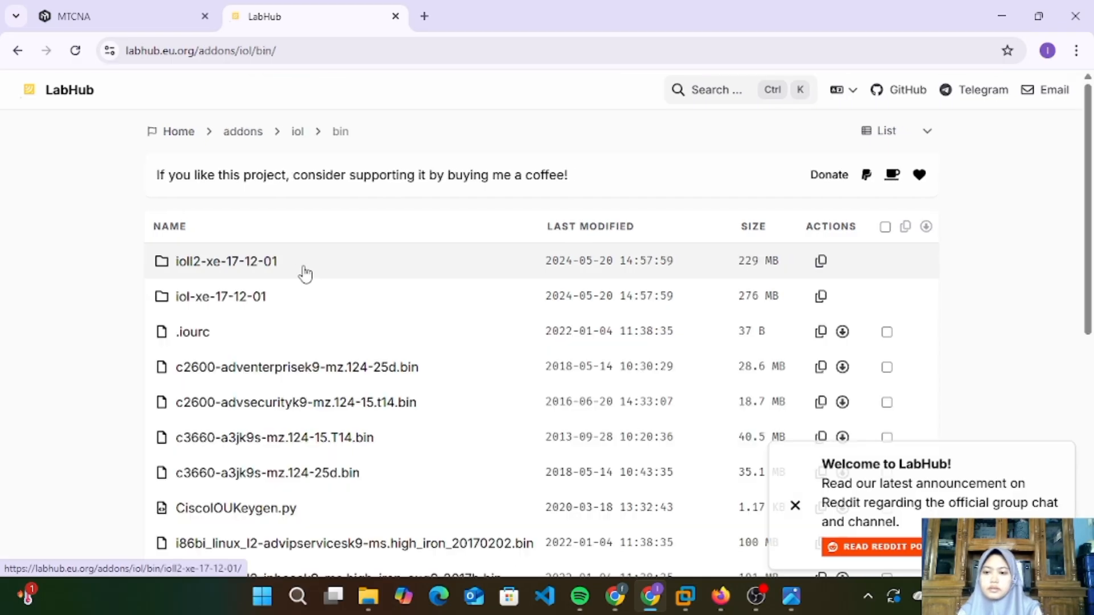
{"action": "scroll", "coordinate": [342, 398], "scroll_direction": "down", "scroll_amount": 1}
{"action": "scroll", "coordinate": [342, 397], "scroll_direction": "down", "scroll_amount": 3}
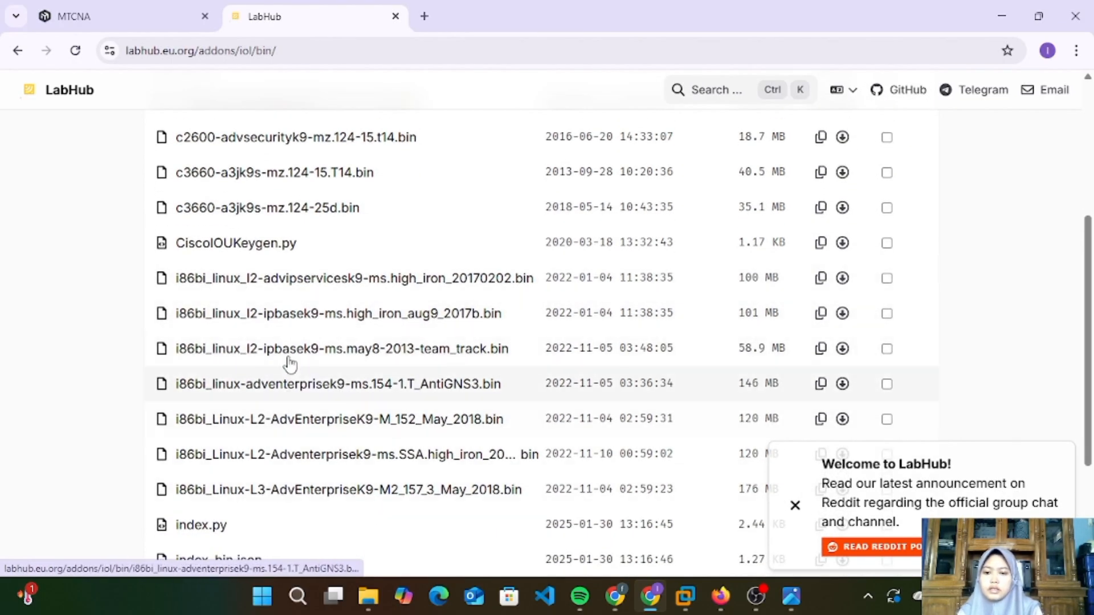
{"action": "left_click", "coordinate": [328, 454]}
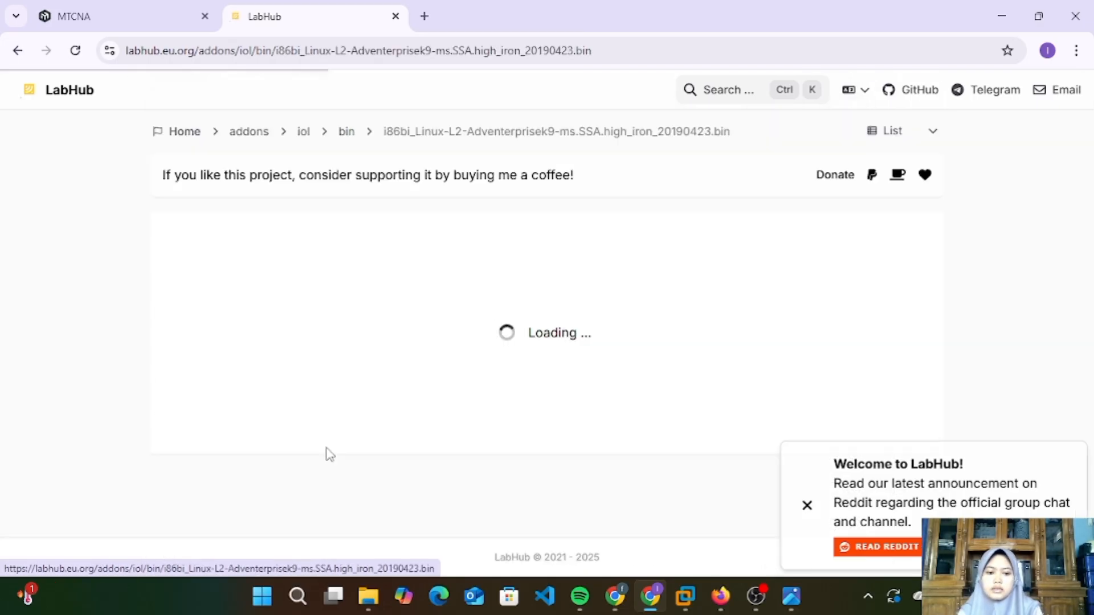
{"action": "scroll", "coordinate": [646, 357], "scroll_direction": "down", "scroll_amount": 2}
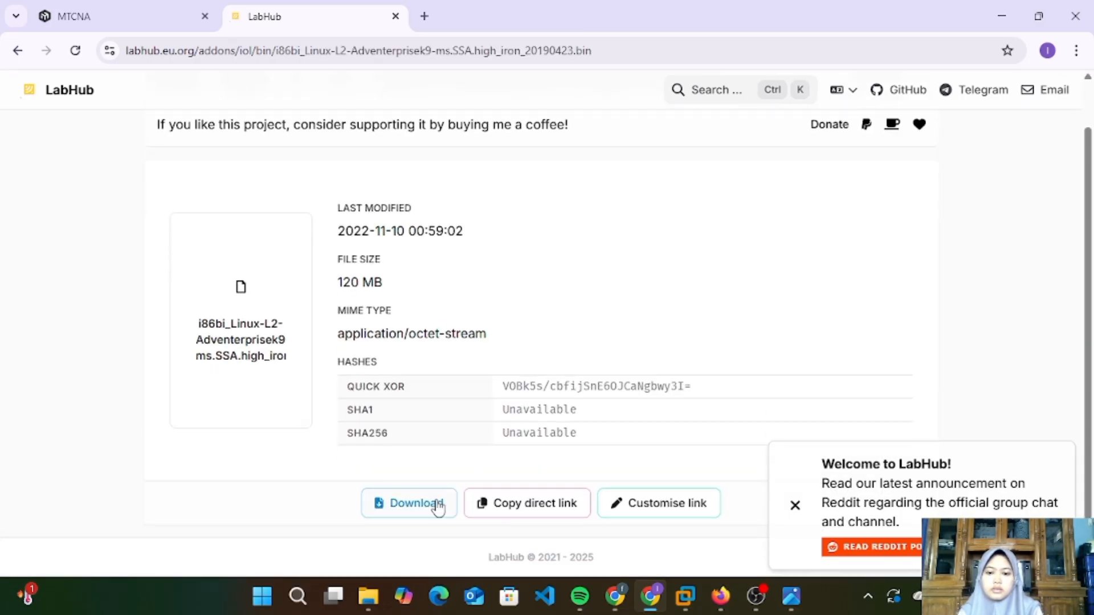
{"action": "left_click", "coordinate": [410, 511]}
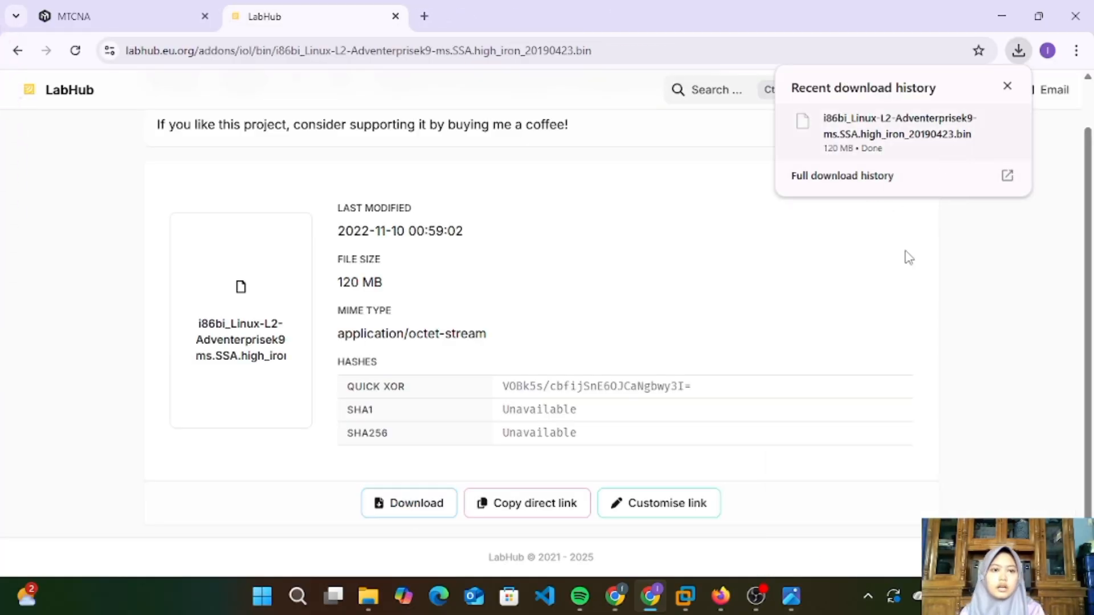
Step: Launch WinSCP and connect over SCP to 192.168.206.129 with the server's user name and password
{"action": "left_click", "coordinate": [297, 596]}
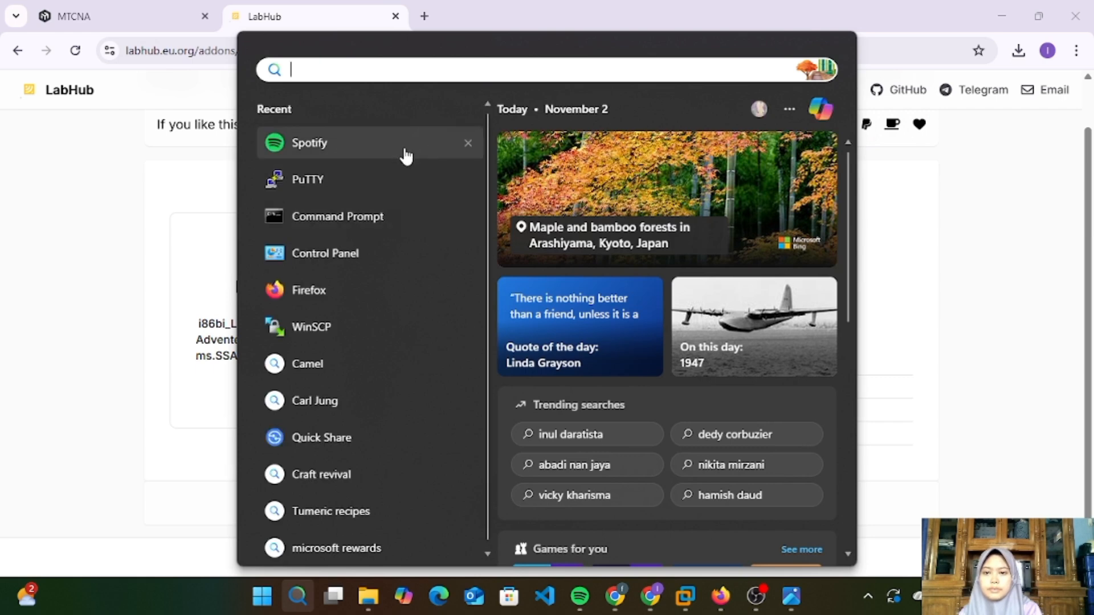
{"action": "left_click", "coordinate": [351, 359]}
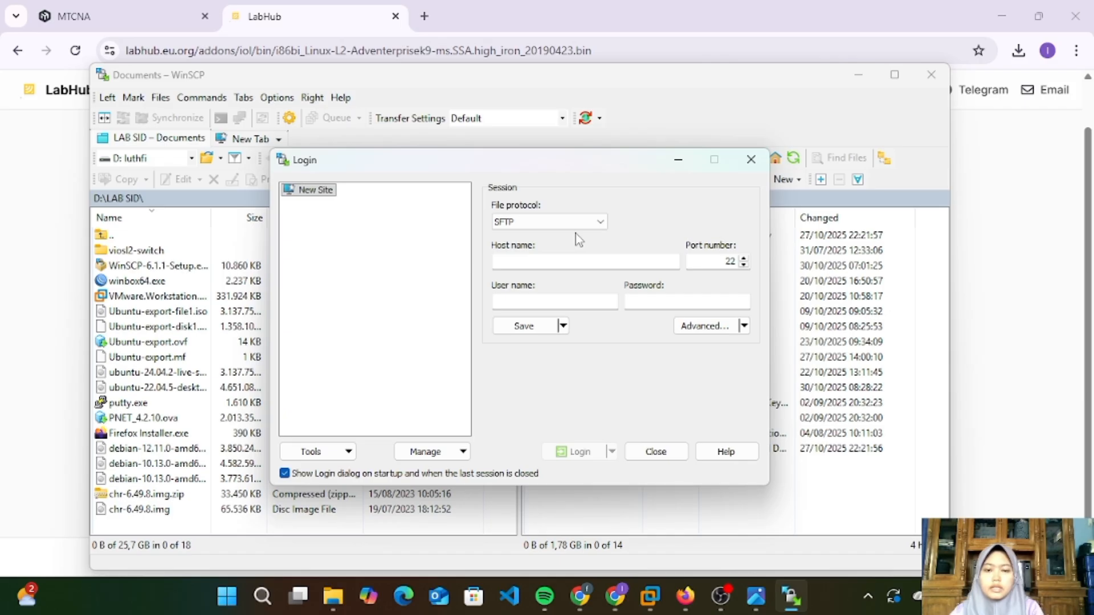
{"action": "left_click", "coordinate": [593, 222]}
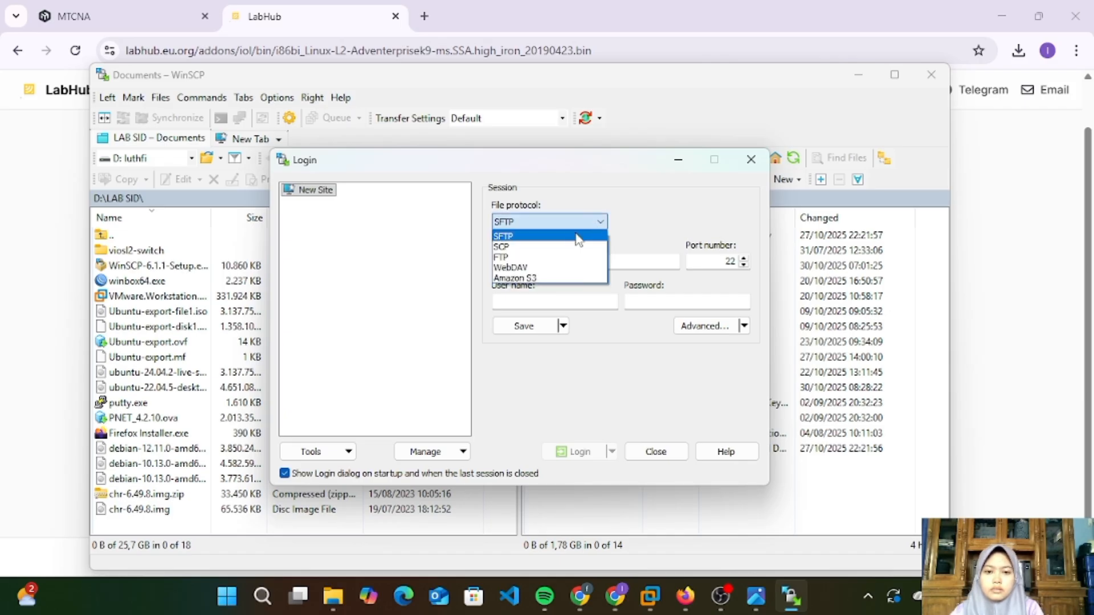
{"action": "left_click", "coordinate": [564, 248]}
{"action": "left_click", "coordinate": [555, 263]}
{"action": "type", "text": "192.168.206.129"}
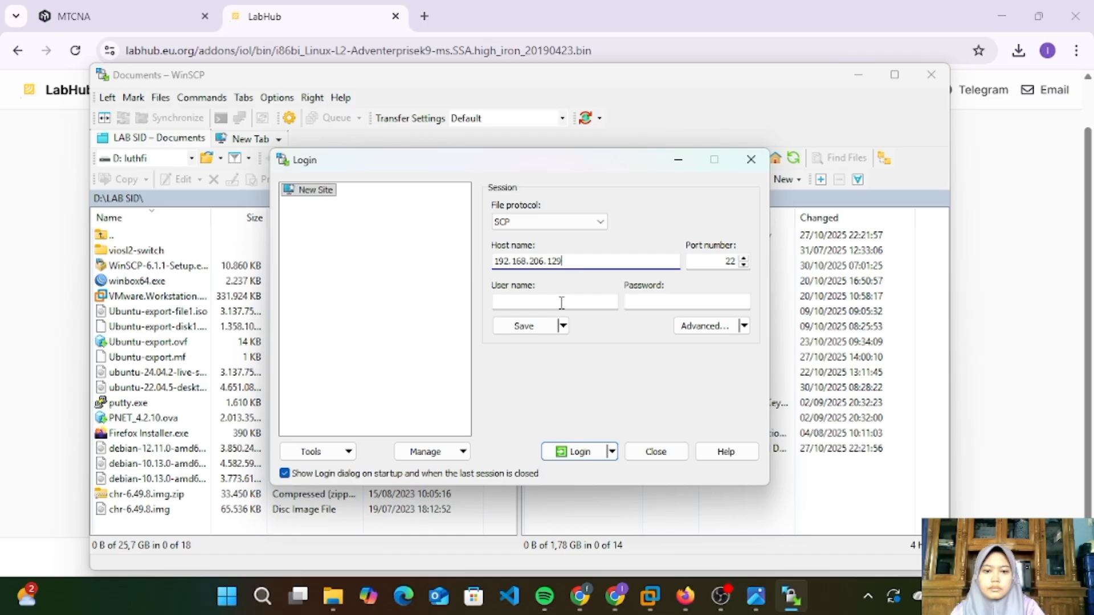
{"action": "left_click", "coordinate": [561, 302]}
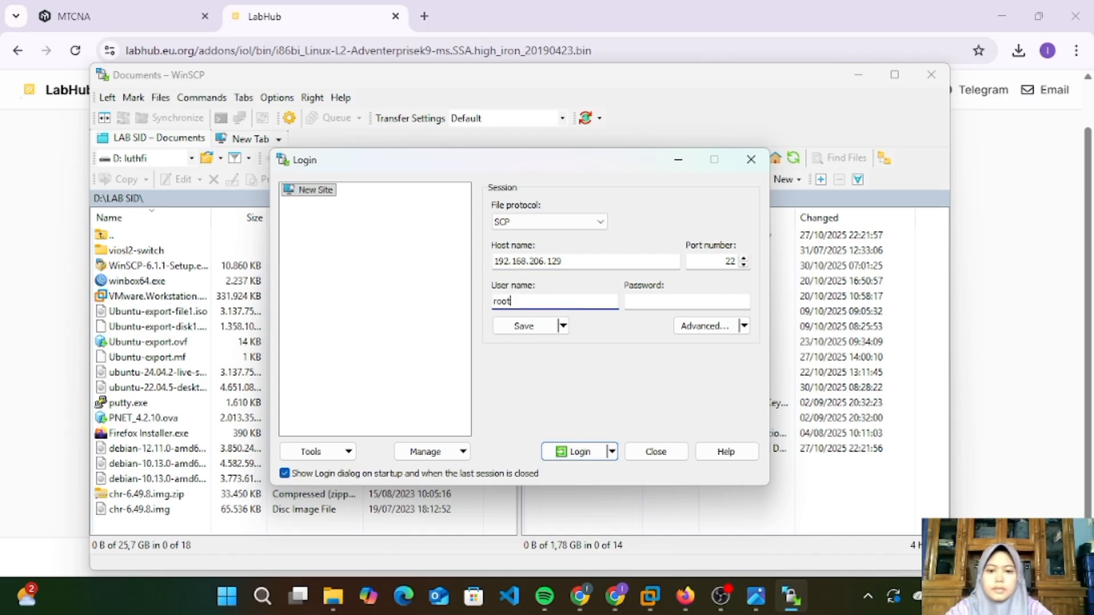
{"action": "left_click", "coordinate": [650, 303]}
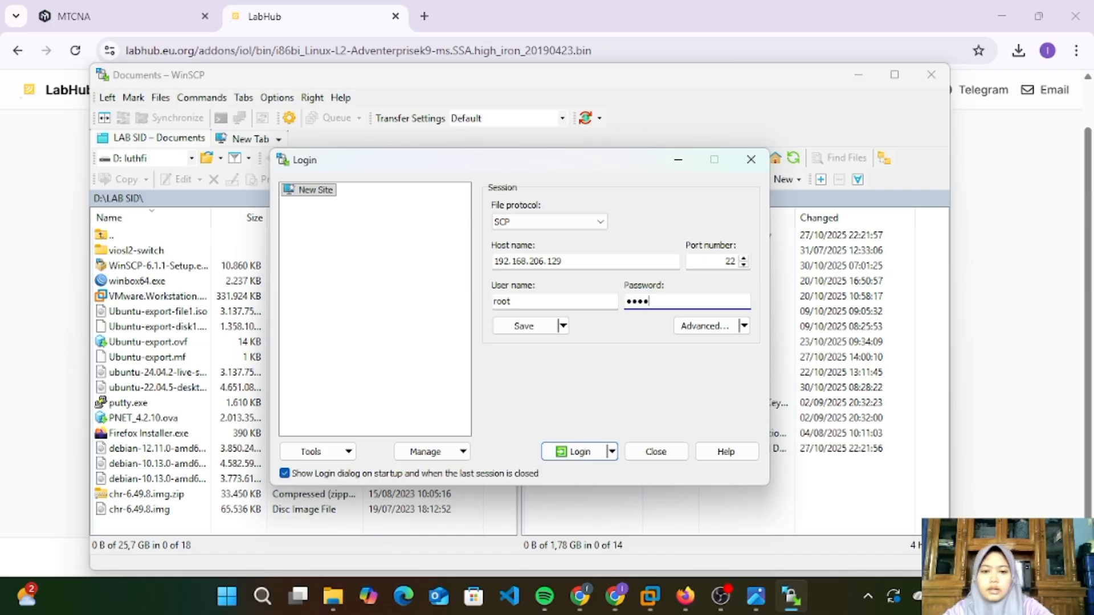
{"action": "left_click", "coordinate": [581, 451]}
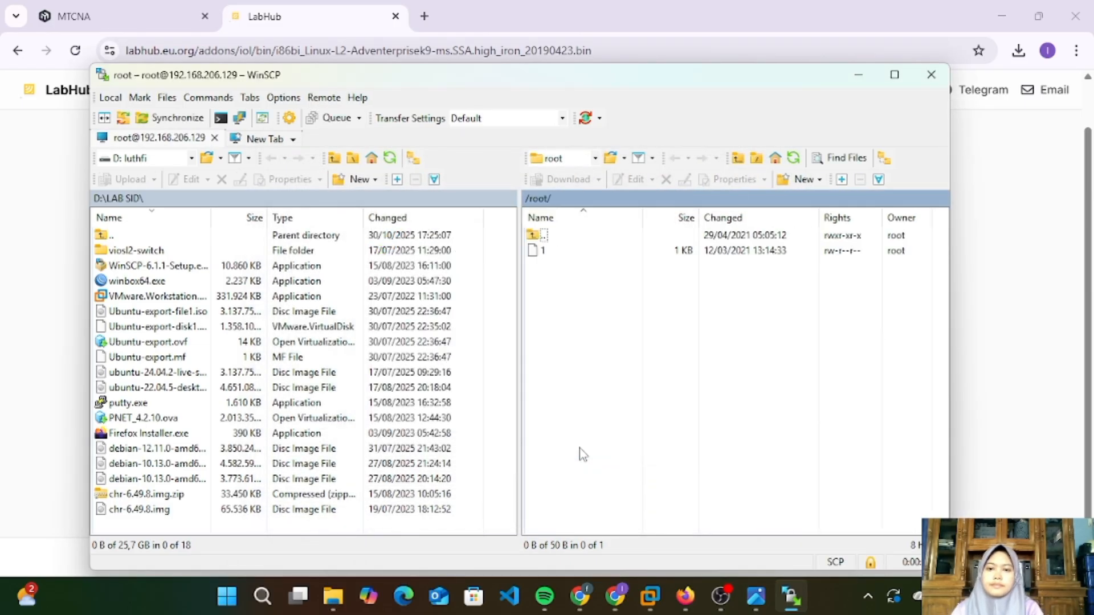
Step: Browse the server to the /opt/unetlab/addons/iol/bin folder
{"action": "double_click", "coordinate": [561, 238]}
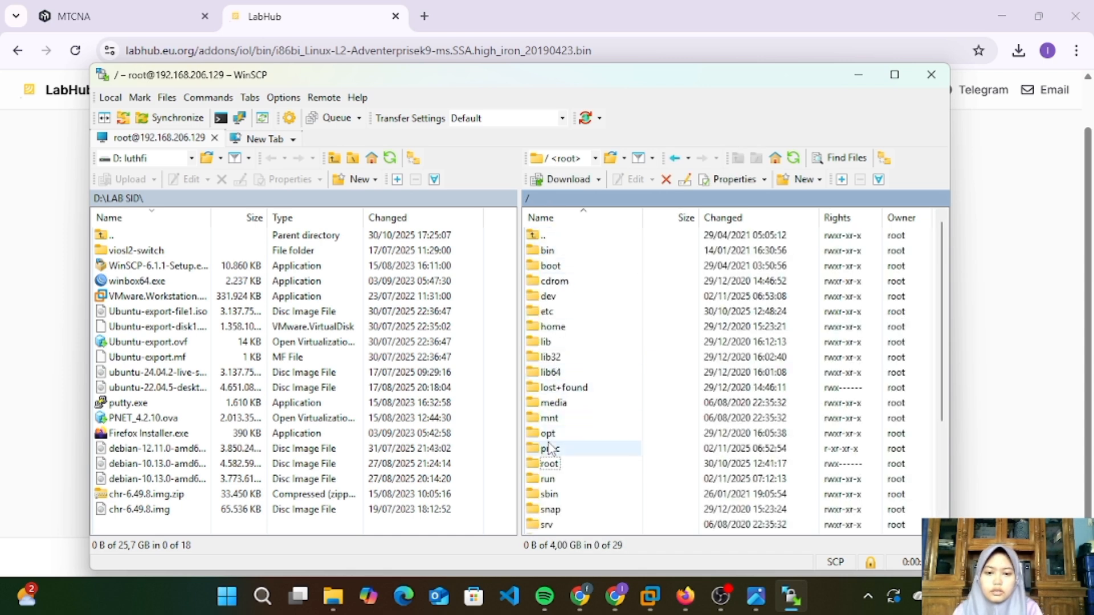
{"action": "double_click", "coordinate": [549, 434]}
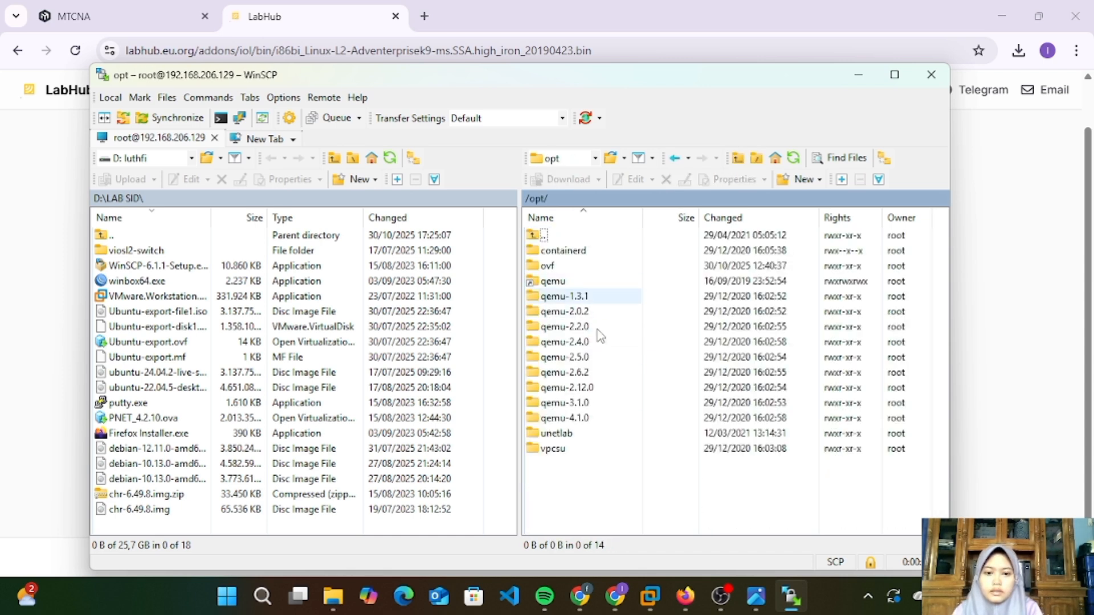
{"action": "left_click", "coordinate": [559, 436]}
{"action": "double_click", "coordinate": [558, 436]}
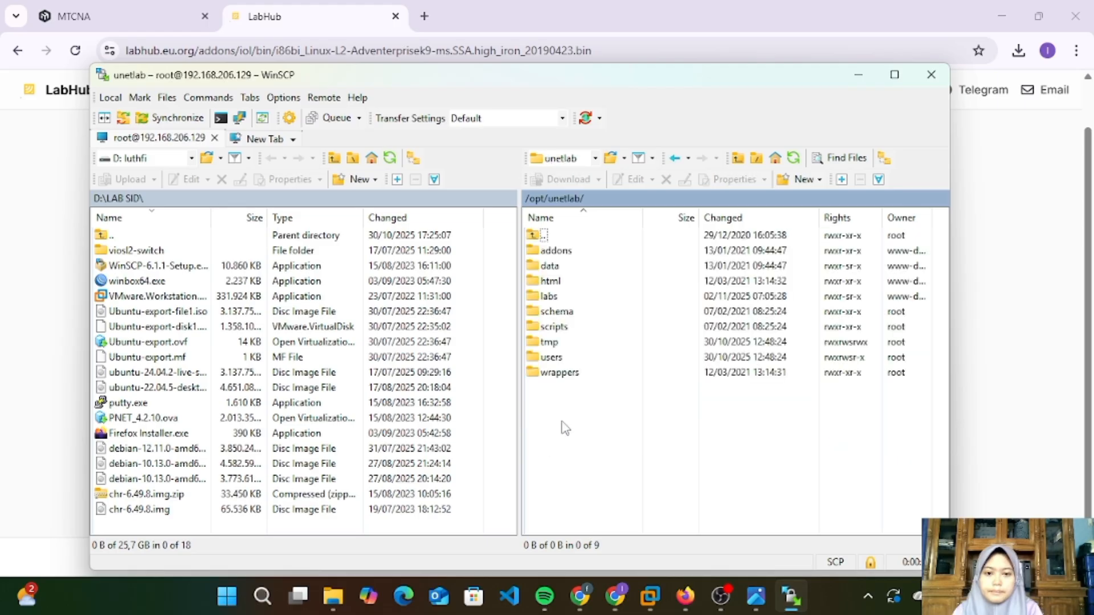
{"action": "double_click", "coordinate": [589, 253]}
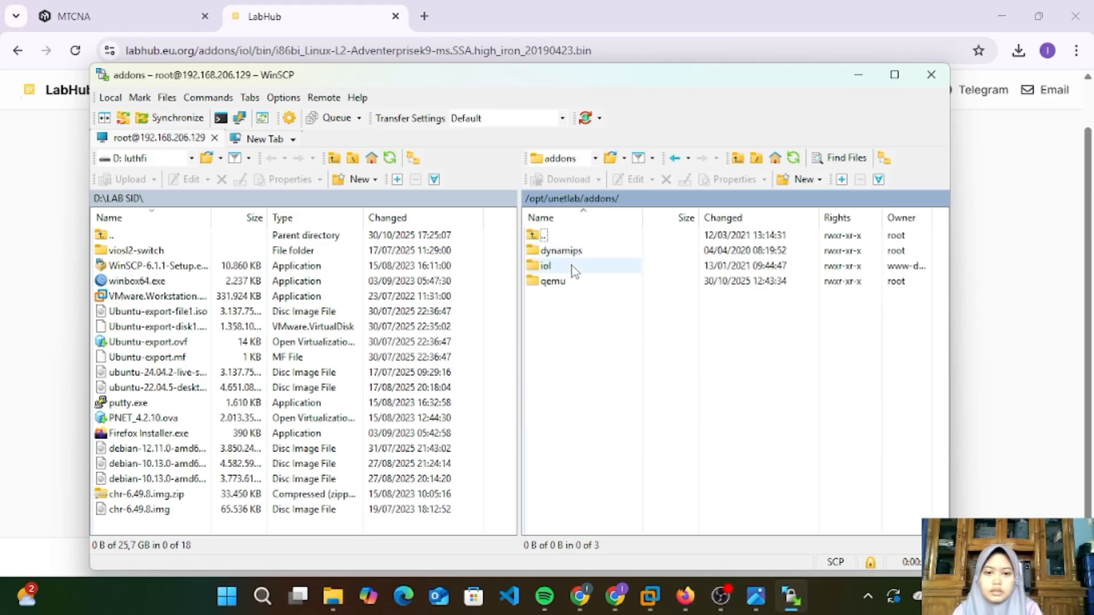
{"action": "double_click", "coordinate": [572, 266]}
{"action": "double_click", "coordinate": [581, 251]}
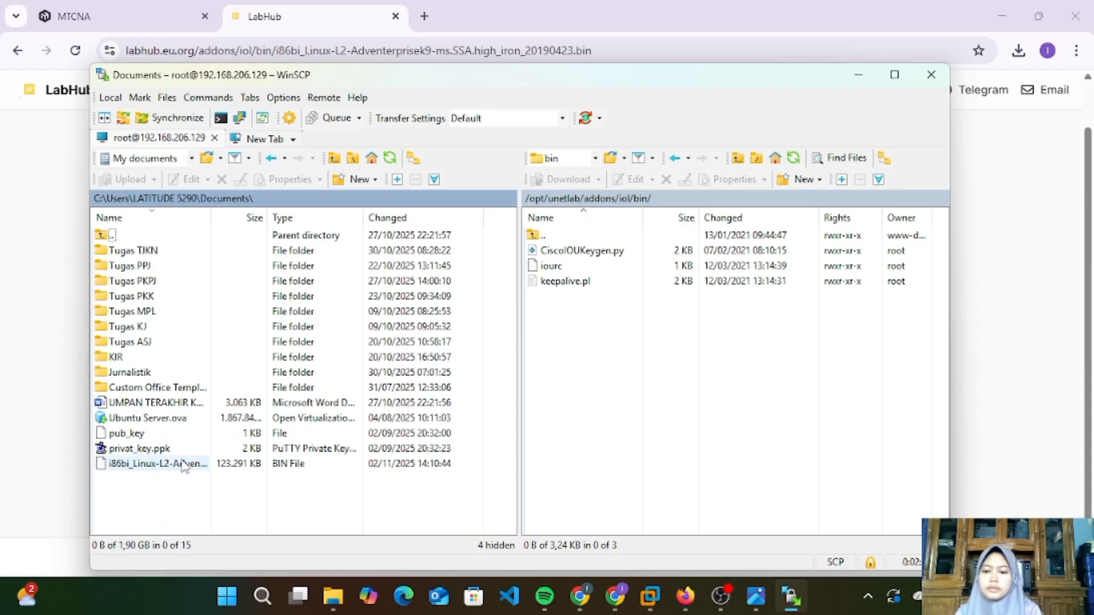
Step: Upload the local i86bi L2 IOL image into /opt/unetlab/addons/iol/bin
{"action": "left_click", "coordinate": [182, 466]}
{"action": "right_click", "coordinate": [183, 466]}
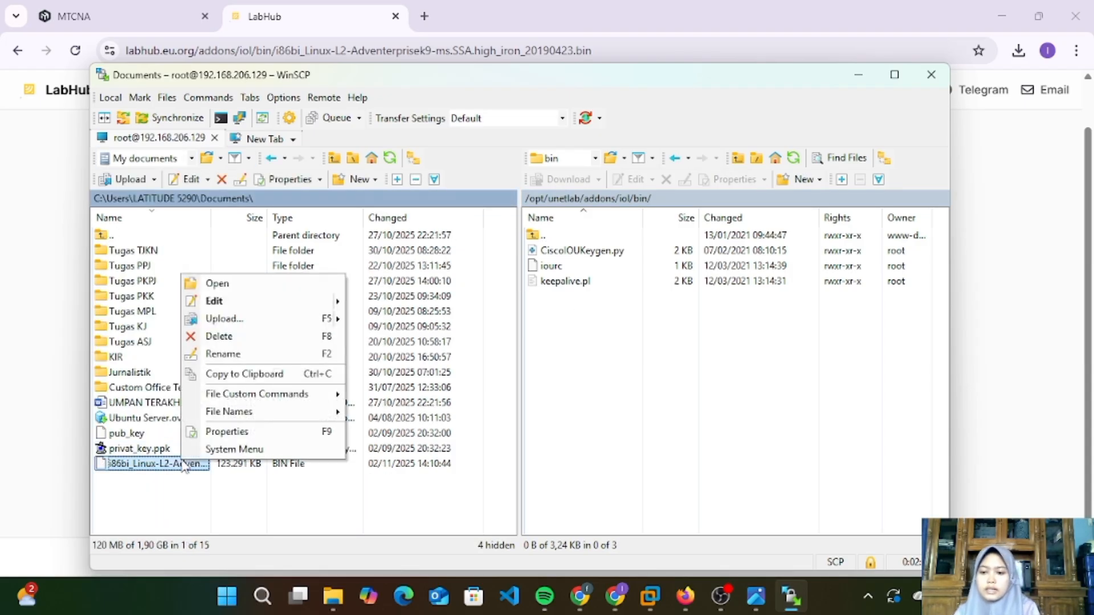
{"action": "left_click", "coordinate": [264, 319]}
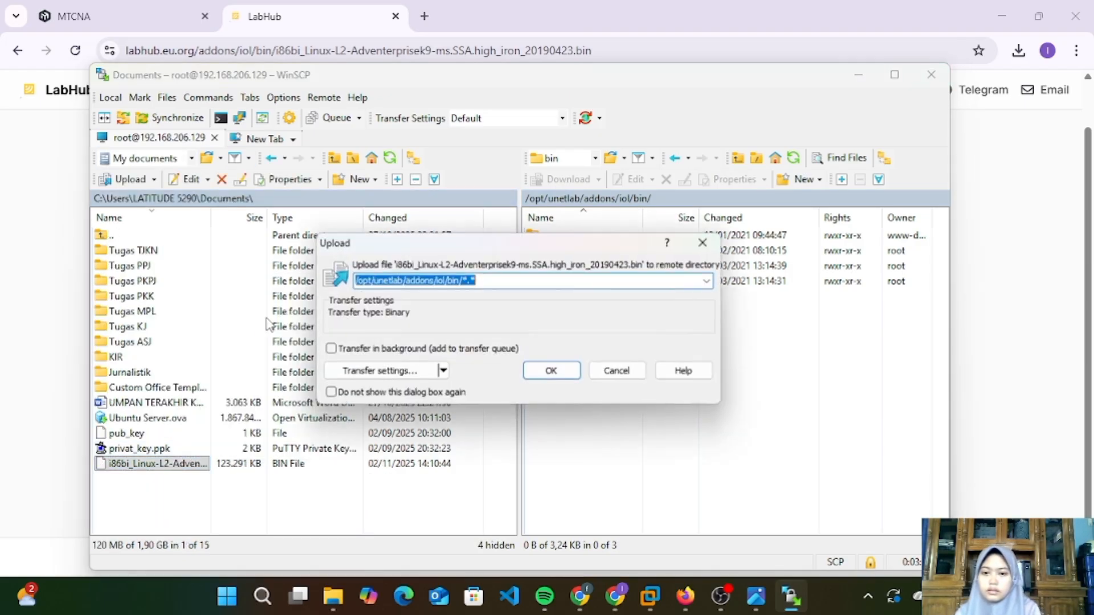
{"action": "left_click", "coordinate": [542, 378]}
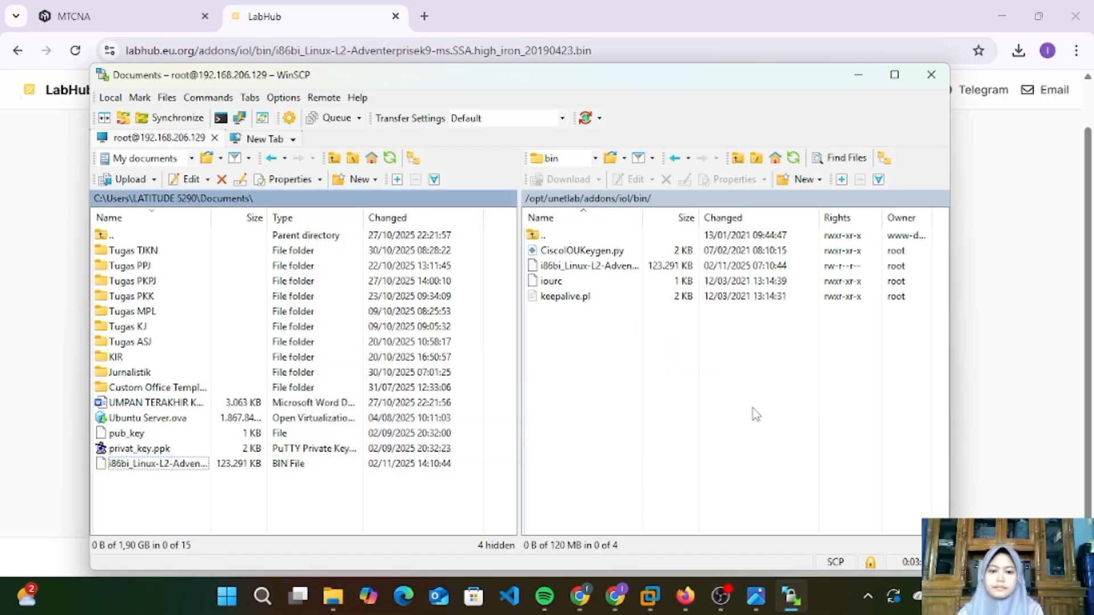
{"action": "left_click", "coordinate": [683, 611]}
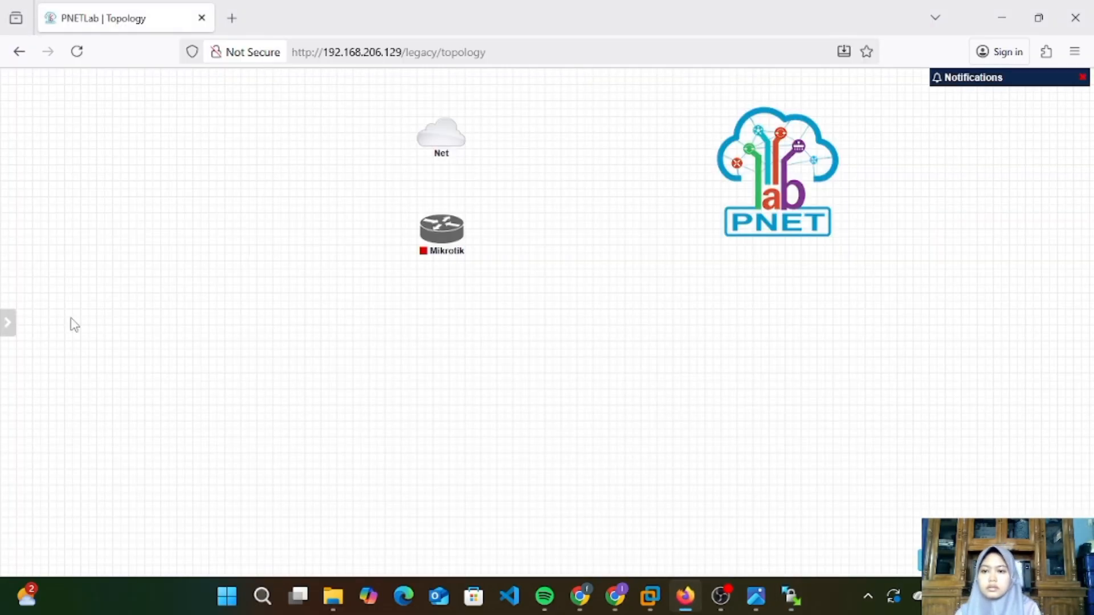
Step: Close the running Internet Gateway lab
{"action": "left_click", "coordinate": [11, 323]}
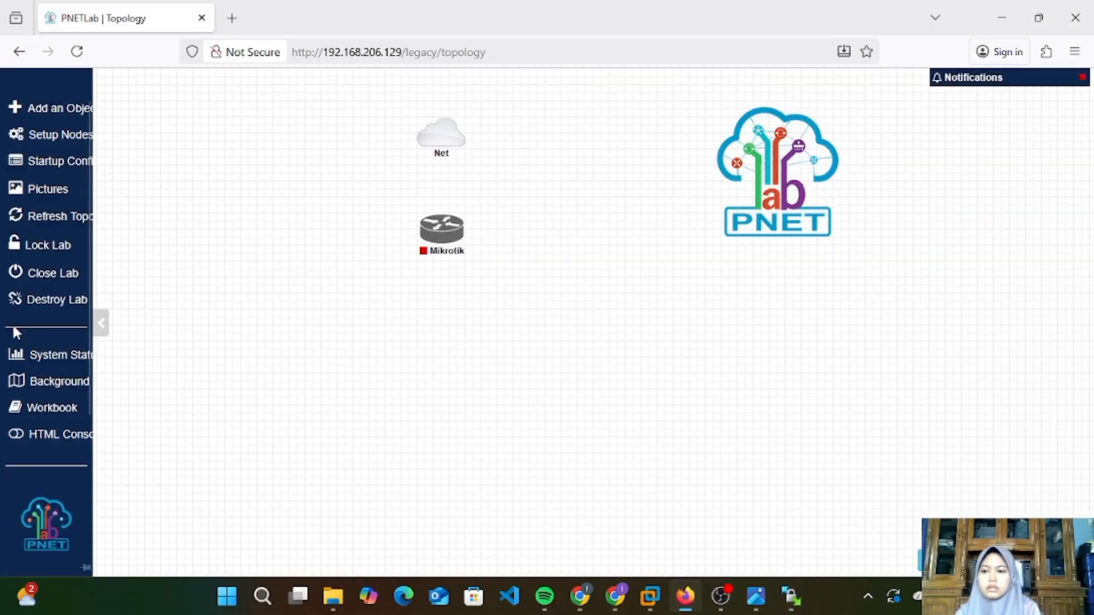
{"action": "left_click", "coordinate": [89, 280]}
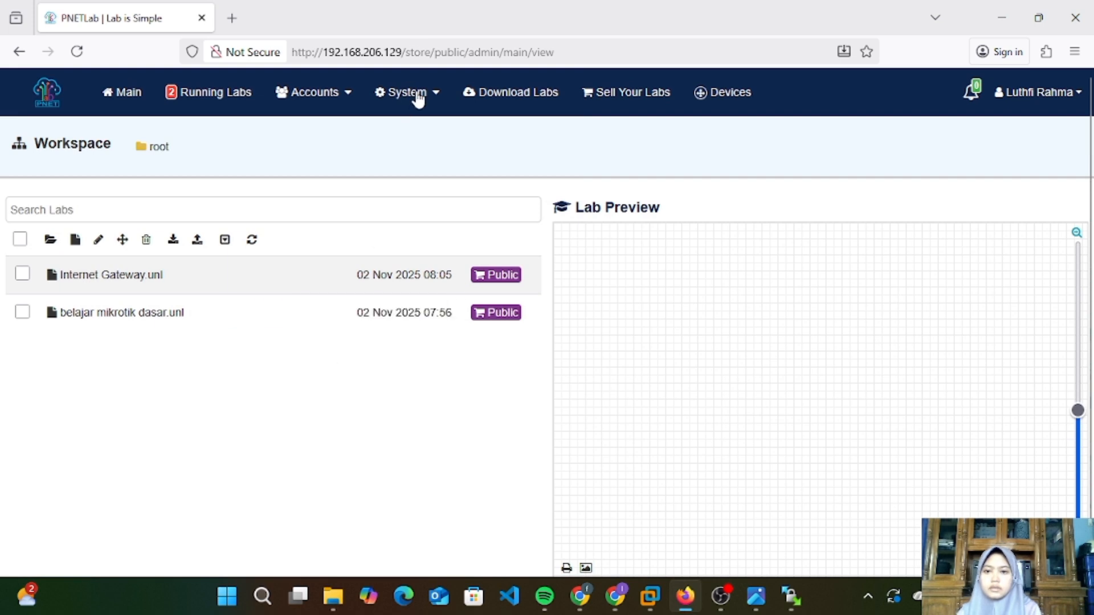
{"action": "left_click", "coordinate": [415, 96]}
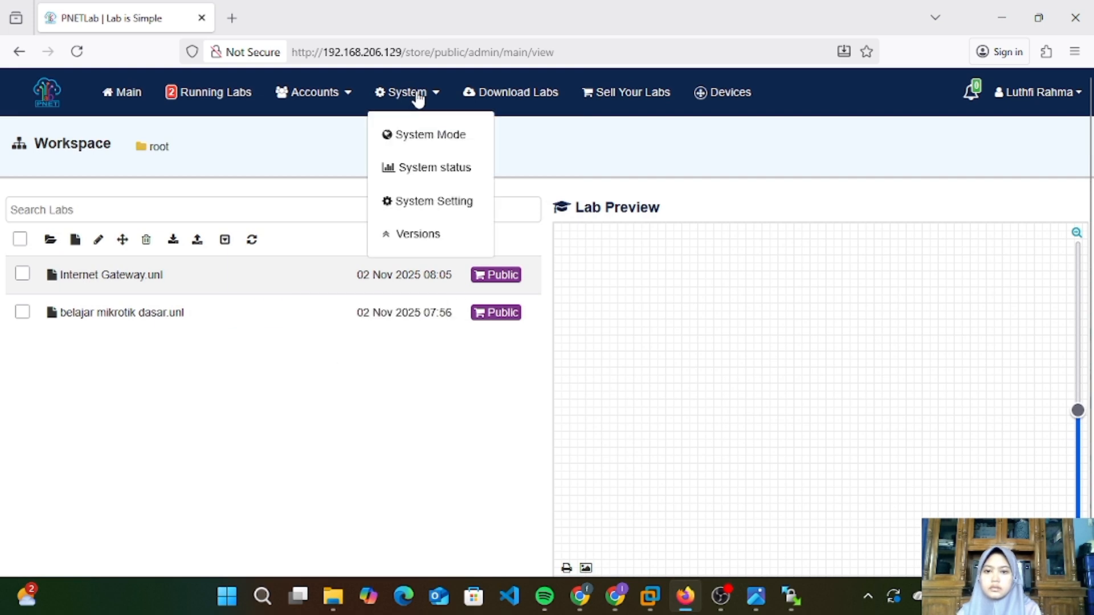
{"action": "left_click", "coordinate": [433, 201]}
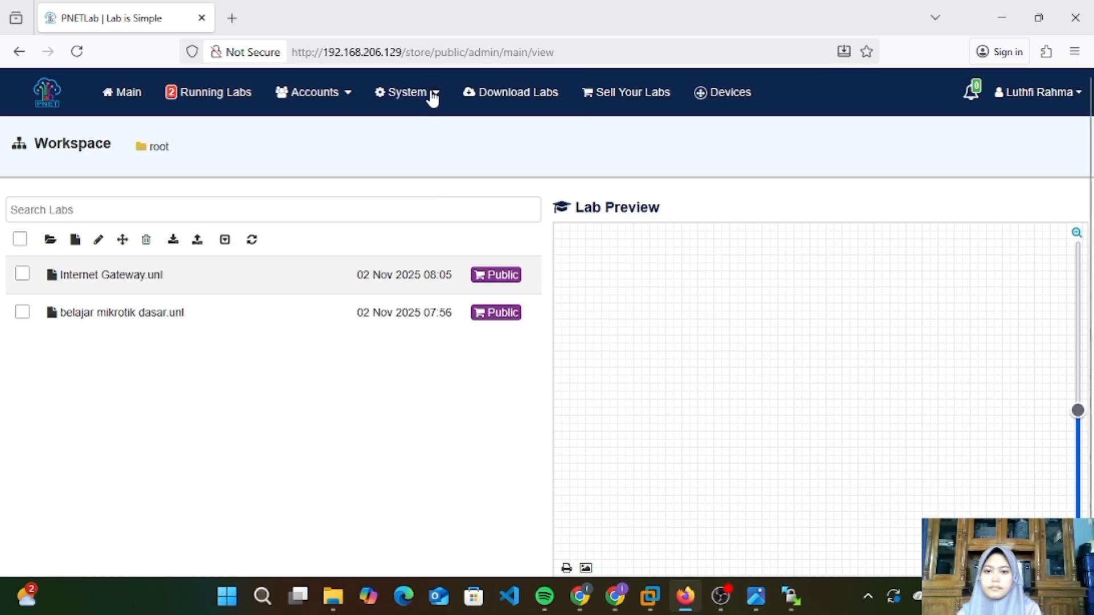
Step: Run Fix Permission in System Settings, then return to the Main lab list
{"action": "left_click", "coordinate": [433, 98]}
{"action": "left_click", "coordinate": [444, 202]}
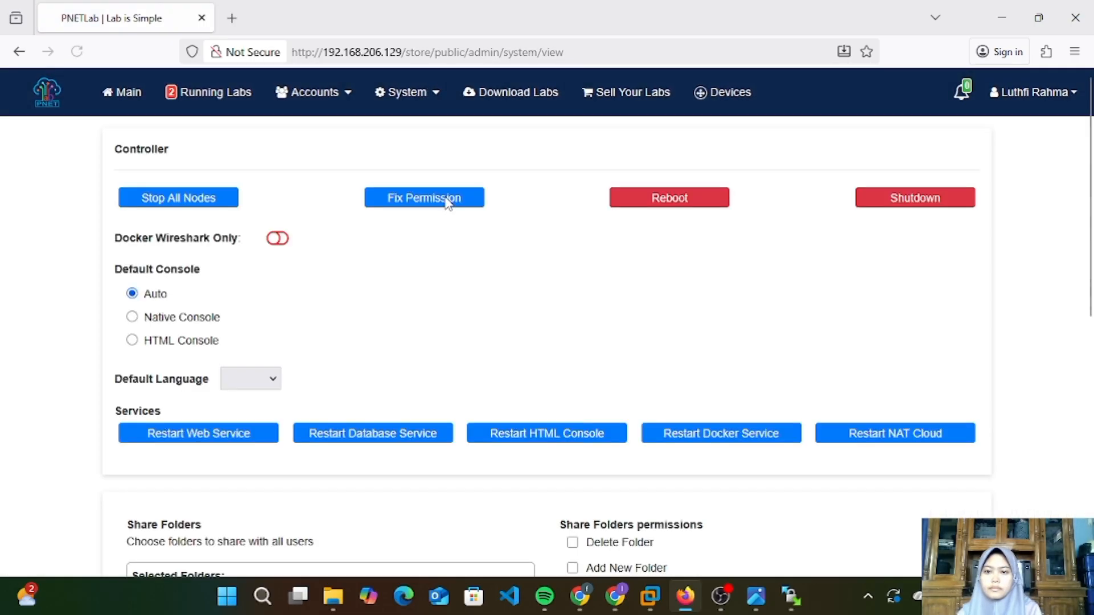
{"action": "left_click", "coordinate": [428, 200]}
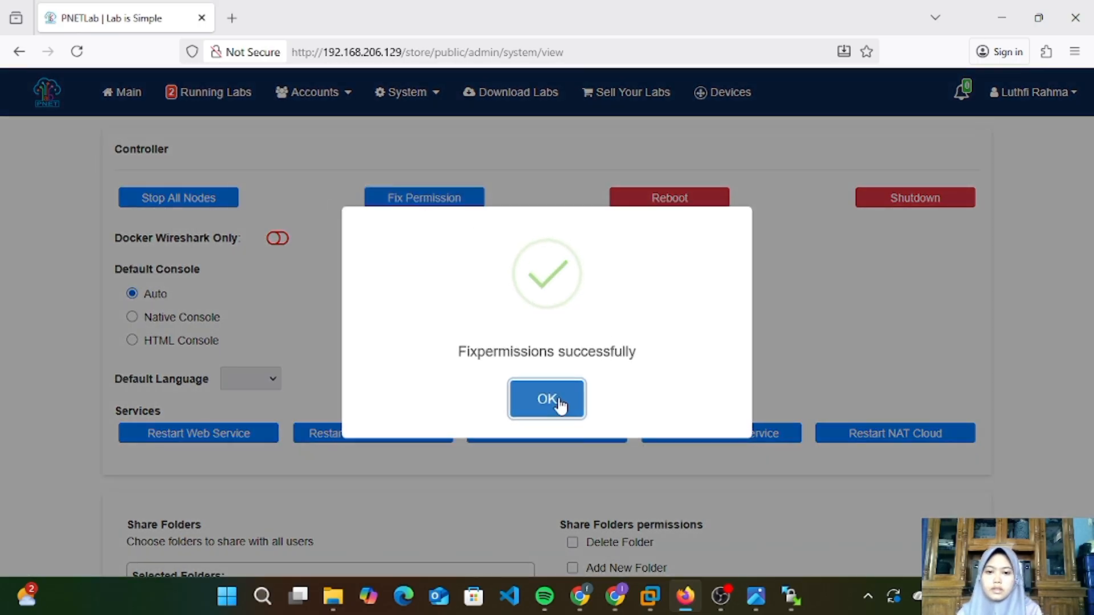
{"action": "left_click", "coordinate": [559, 402]}
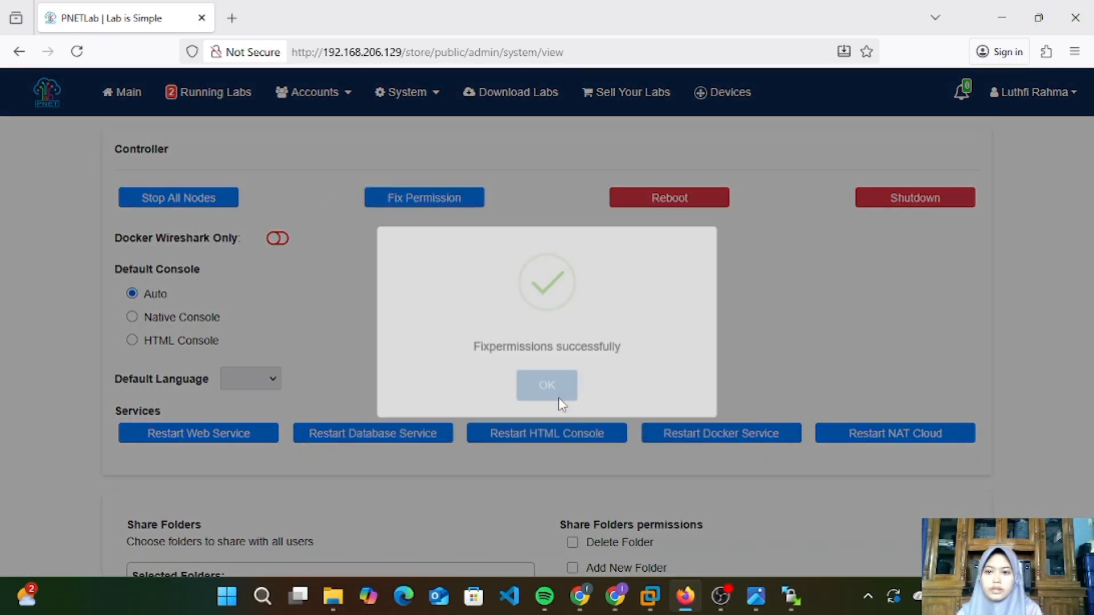
{"action": "left_click", "coordinate": [129, 93]}
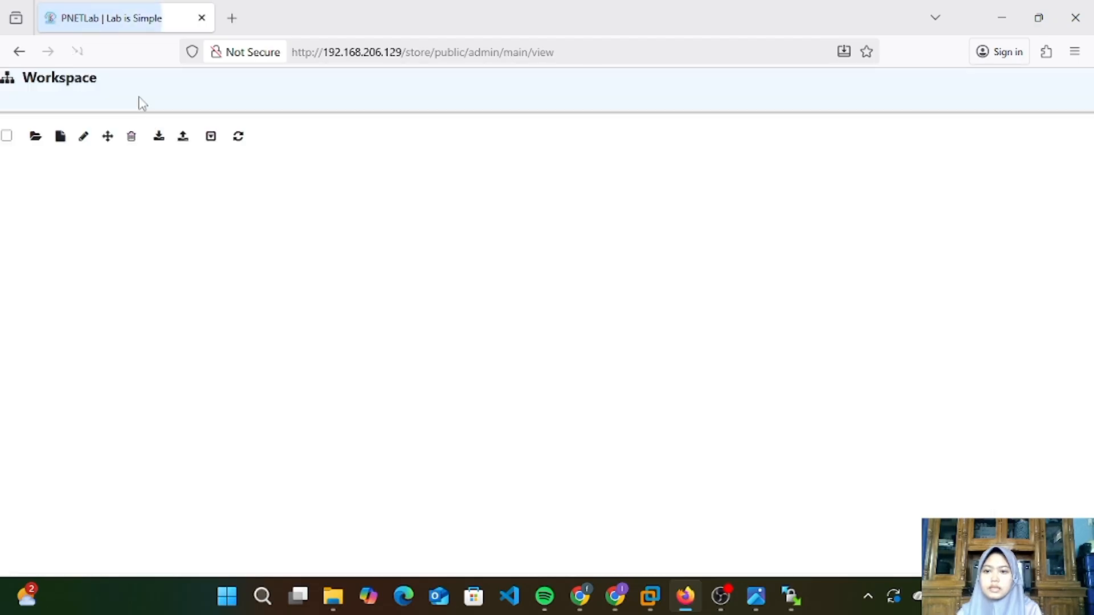
Step: Reopen the Internet Gateway lab topology
{"action": "double_click", "coordinate": [109, 276]}
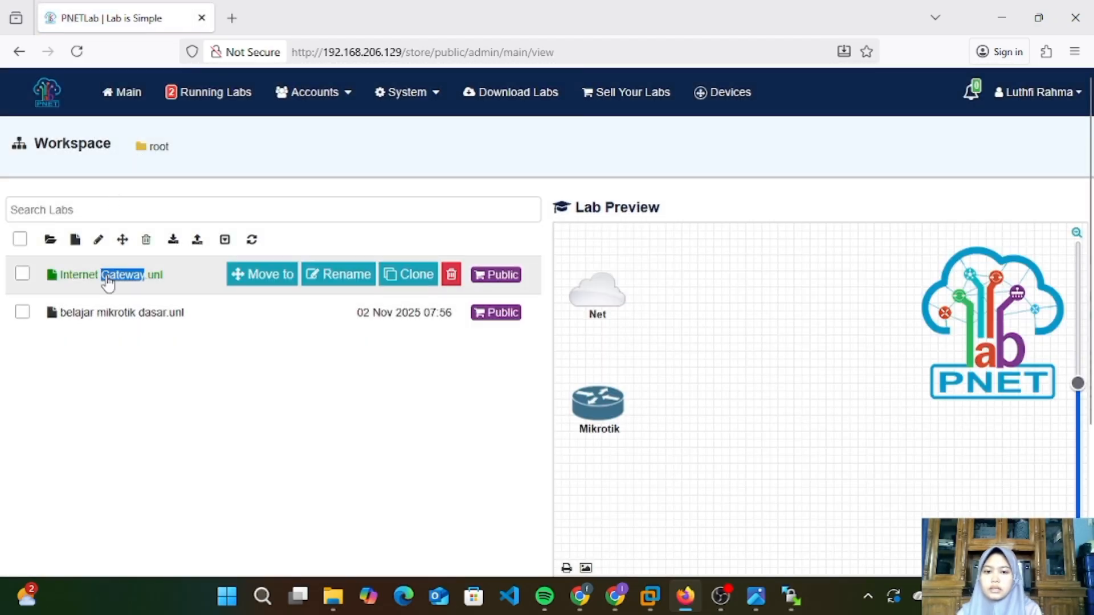
{"action": "scroll", "coordinate": [604, 421], "scroll_direction": "down", "scroll_amount": 3}
{"action": "left_click", "coordinate": [587, 414]}
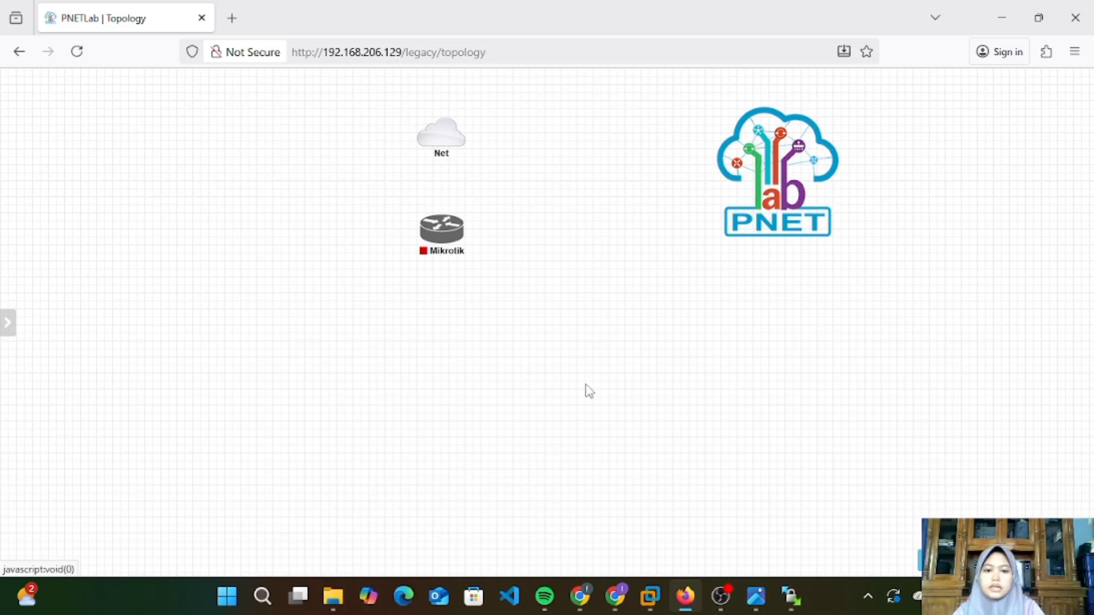
Step: Add a Cisco IOL node using the Switch.png icon
{"action": "right_click", "coordinate": [587, 390]}
{"action": "left_click", "coordinate": [648, 393]}
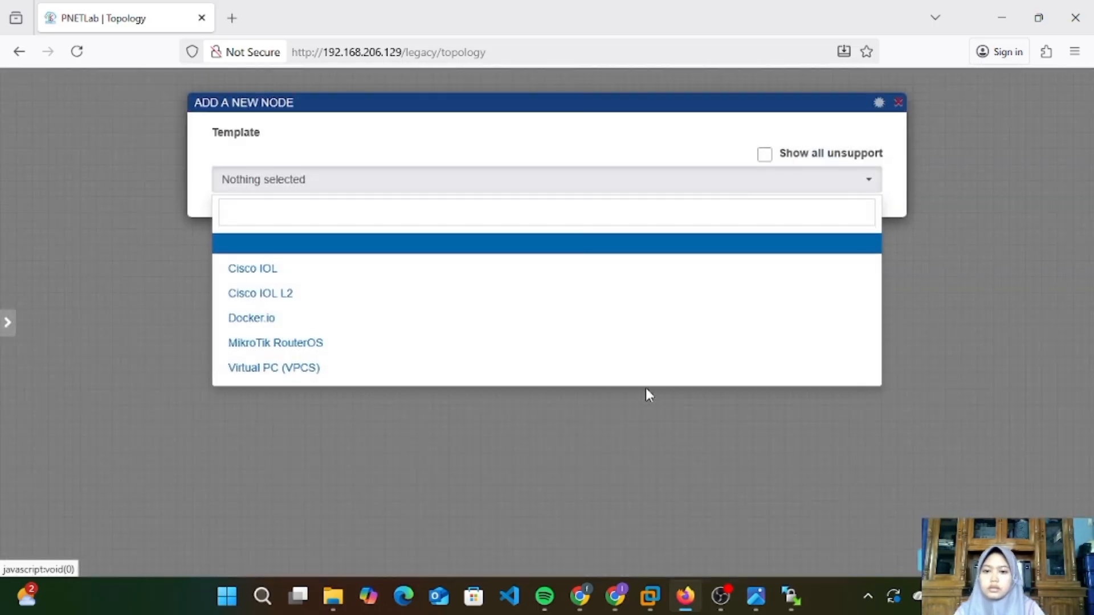
{"action": "left_click", "coordinate": [552, 277]}
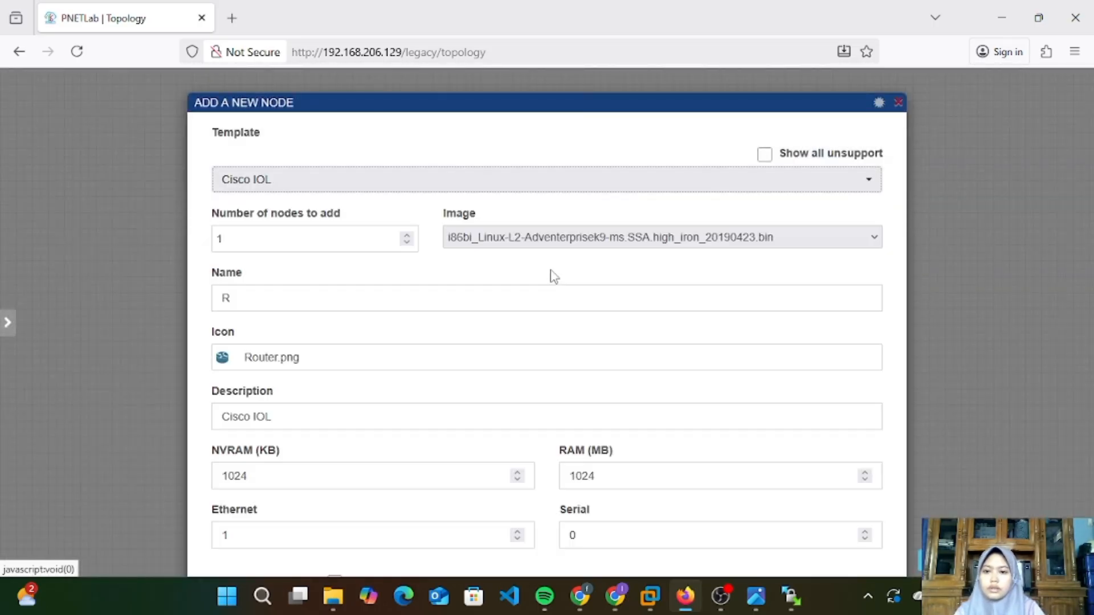
{"action": "left_click", "coordinate": [398, 351]}
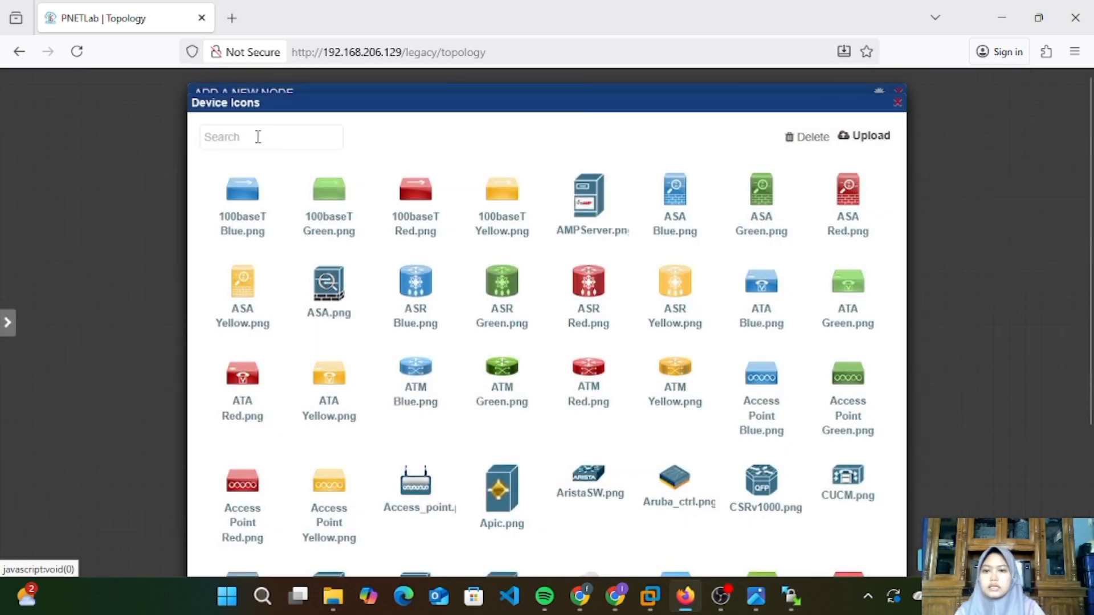
{"action": "left_click", "coordinate": [258, 137]}
{"action": "type", "text": "swi"}
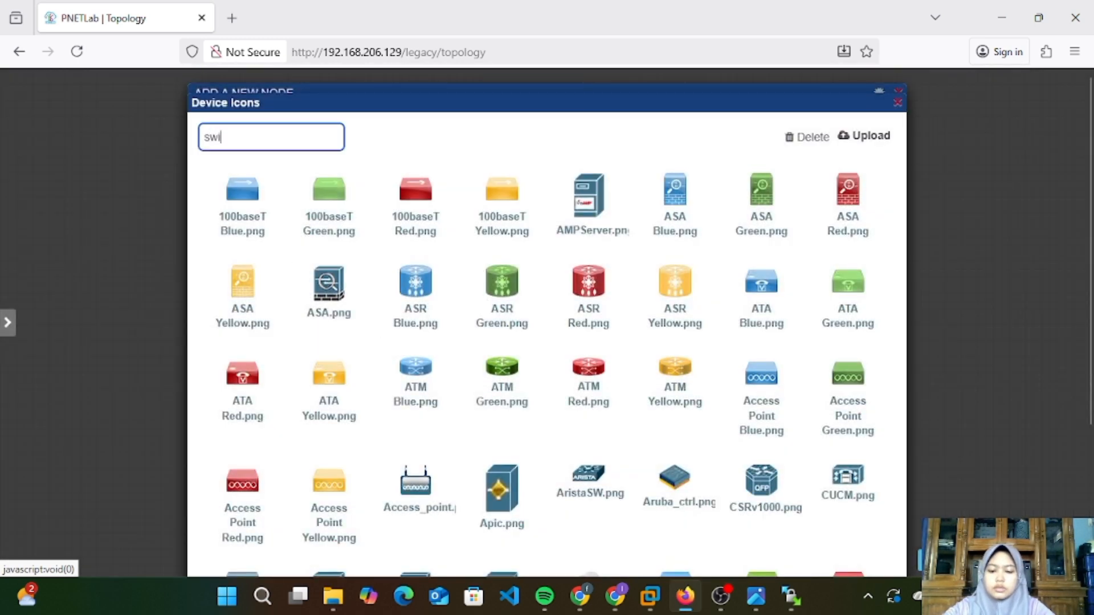
{"action": "type", "text": "tvh"}
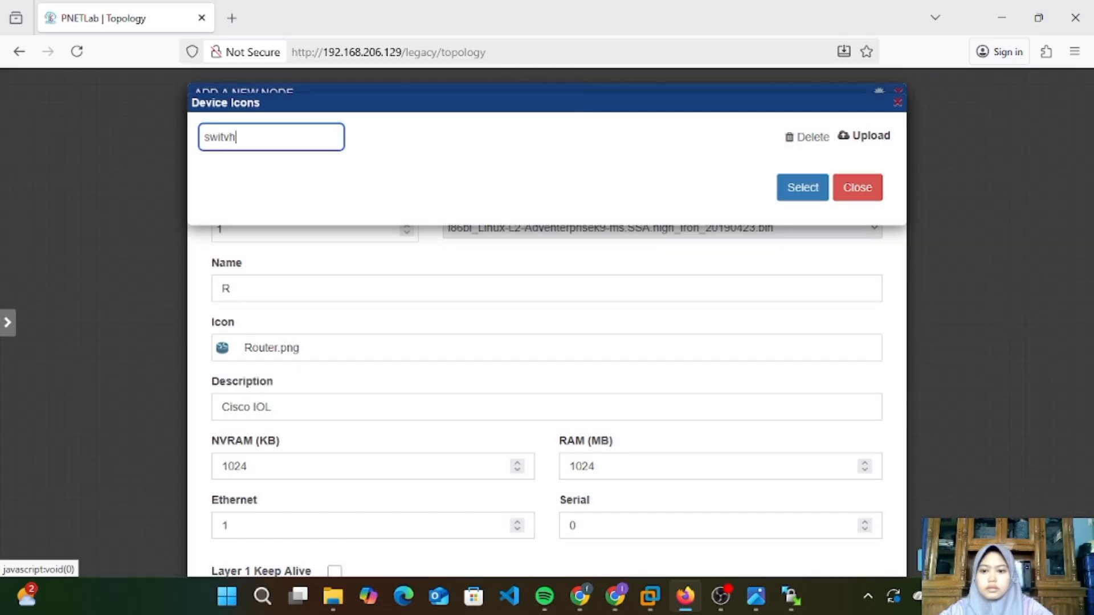
{"action": "type", "text": "c"}
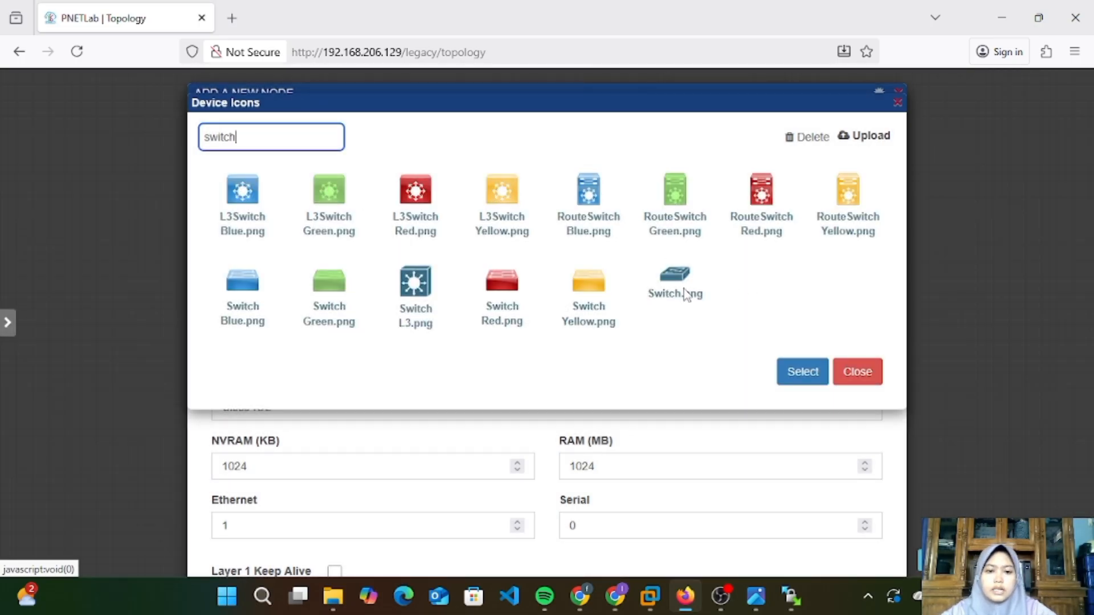
{"action": "left_click", "coordinate": [684, 290]}
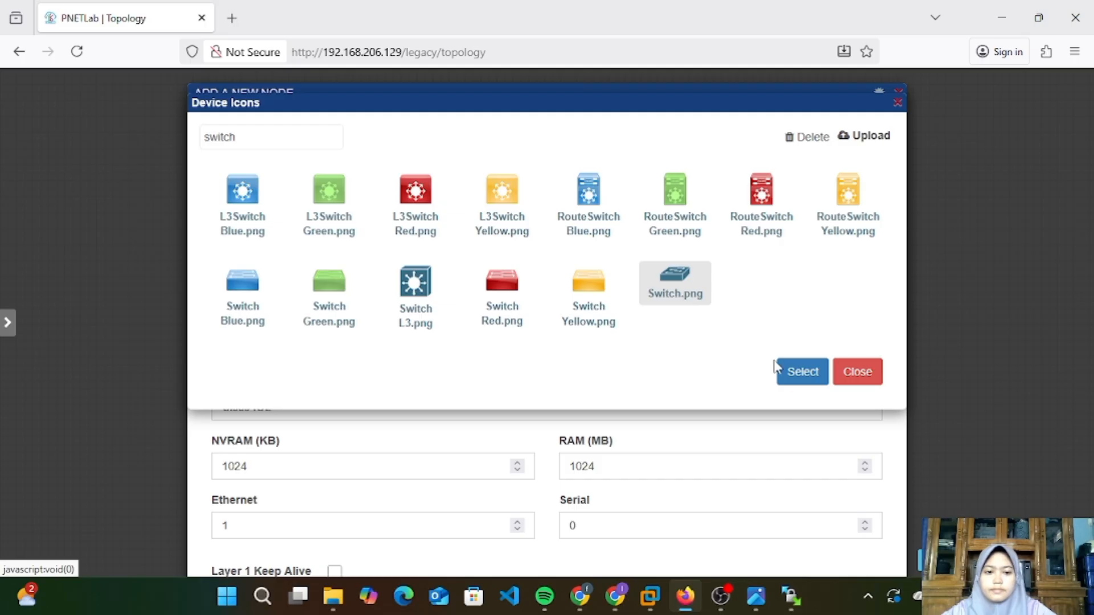
{"action": "left_click", "coordinate": [795, 374]}
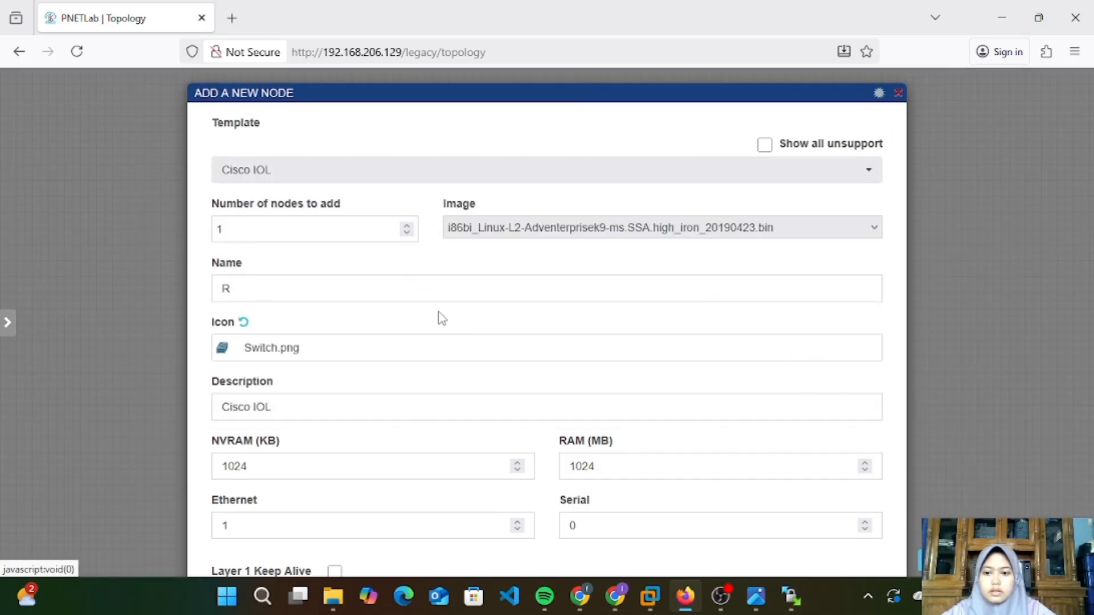
Step: Rename the node to sw-cisco and save it
{"action": "left_click", "coordinate": [361, 293]}
{"action": "key", "text": "BackSpace"}
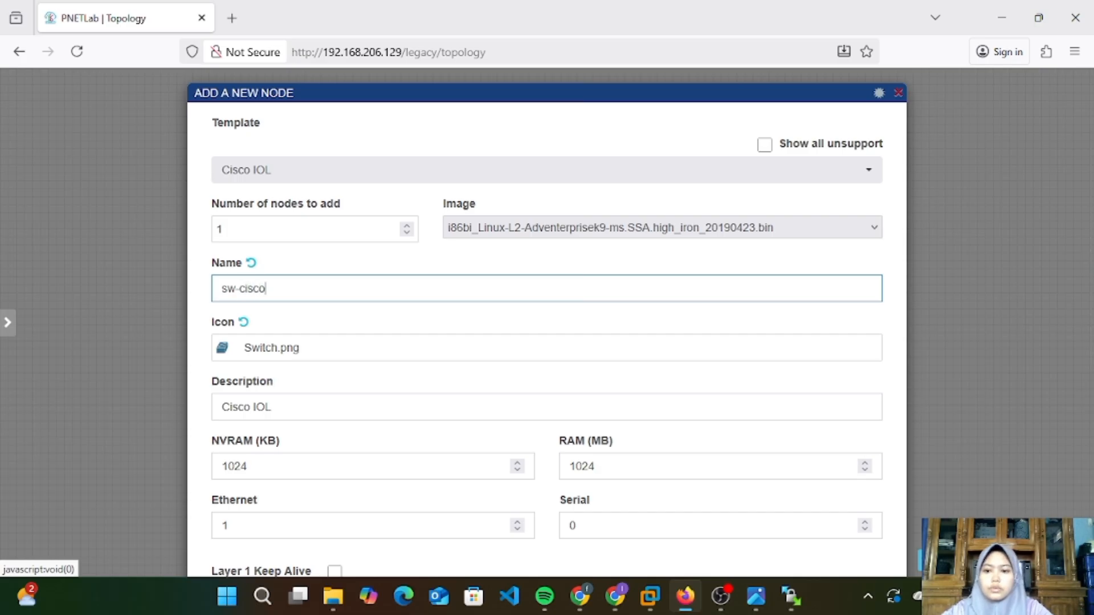
{"action": "scroll", "coordinate": [406, 396], "scroll_direction": "down", "scroll_amount": 6}
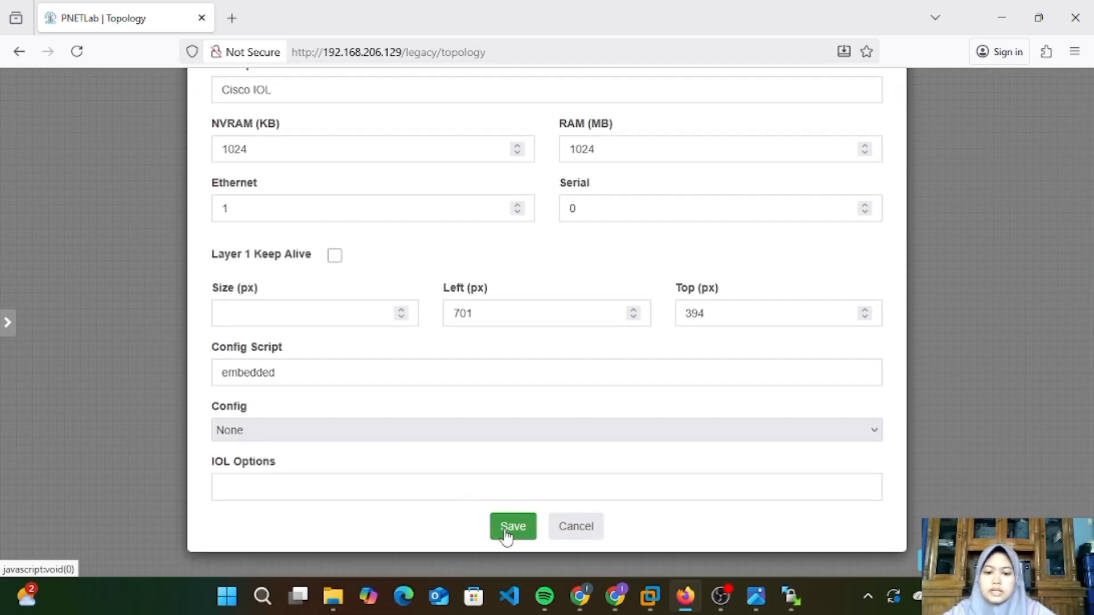
{"action": "left_click", "coordinate": [509, 529]}
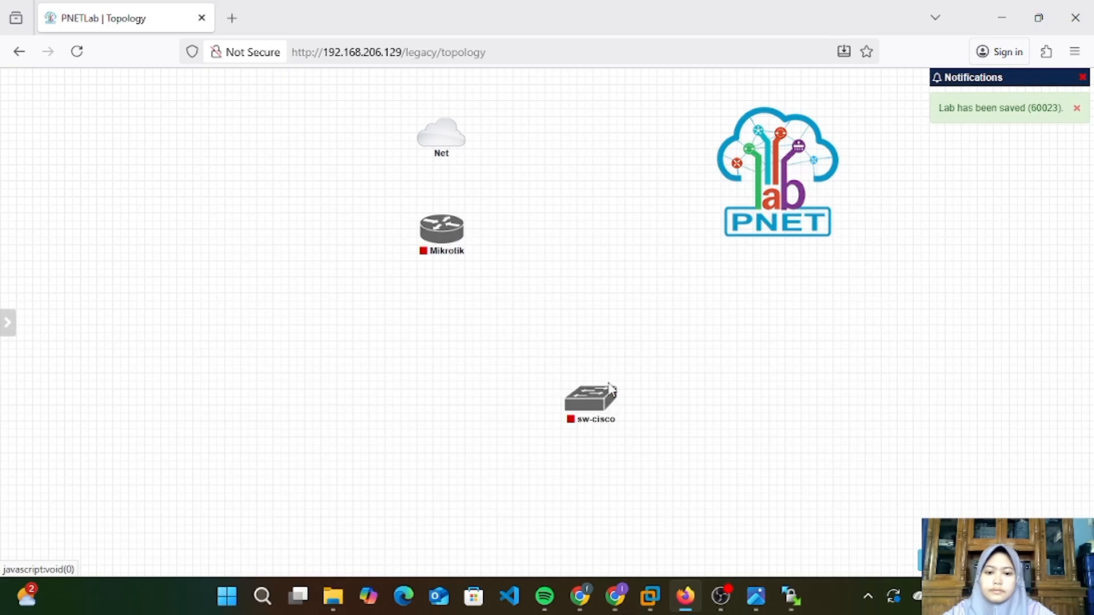
Step: Place sw-cisco directly below Mikrotik and compare it with the reference topology in Photos
{"action": "left_click_drag", "start_coordinate": [610, 388], "coordinate": [467, 340]}
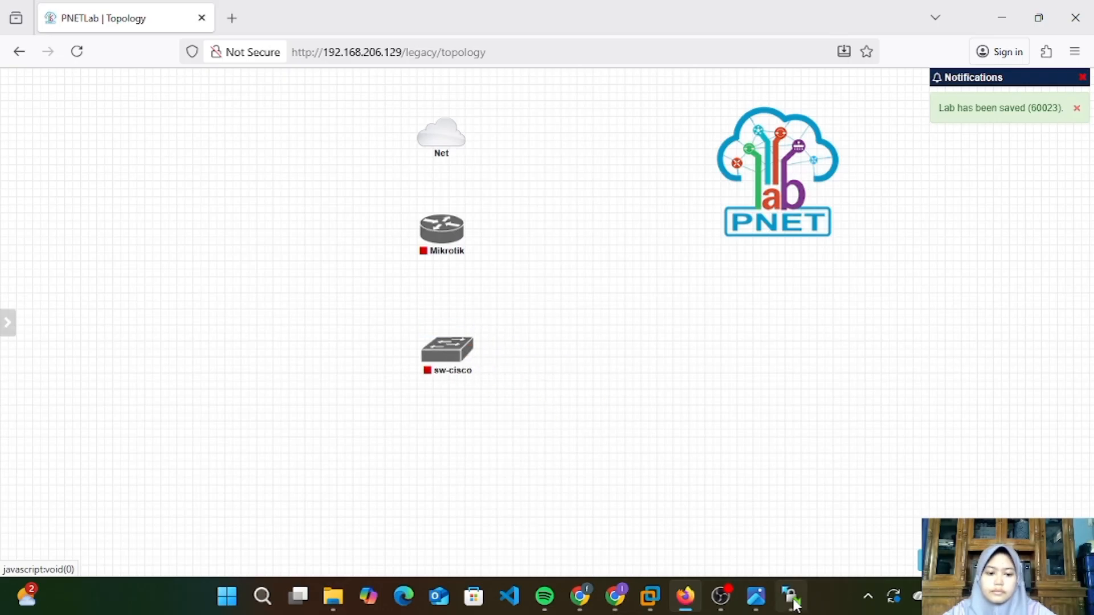
{"action": "left_click", "coordinate": [751, 612]}
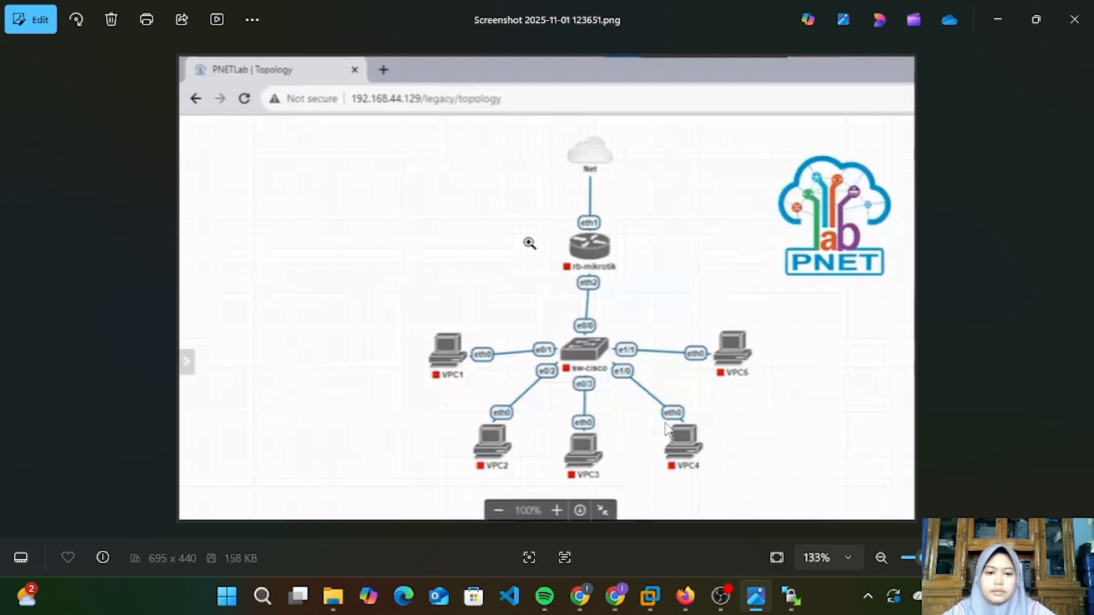
{"action": "left_click", "coordinate": [792, 597]}
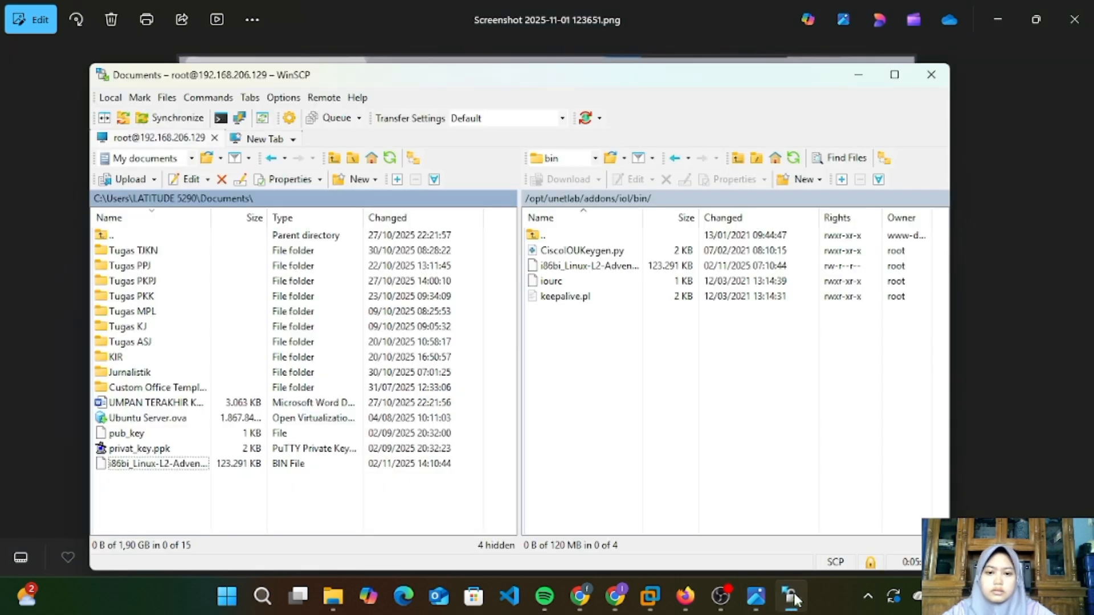
{"action": "left_click", "coordinate": [686, 597]}
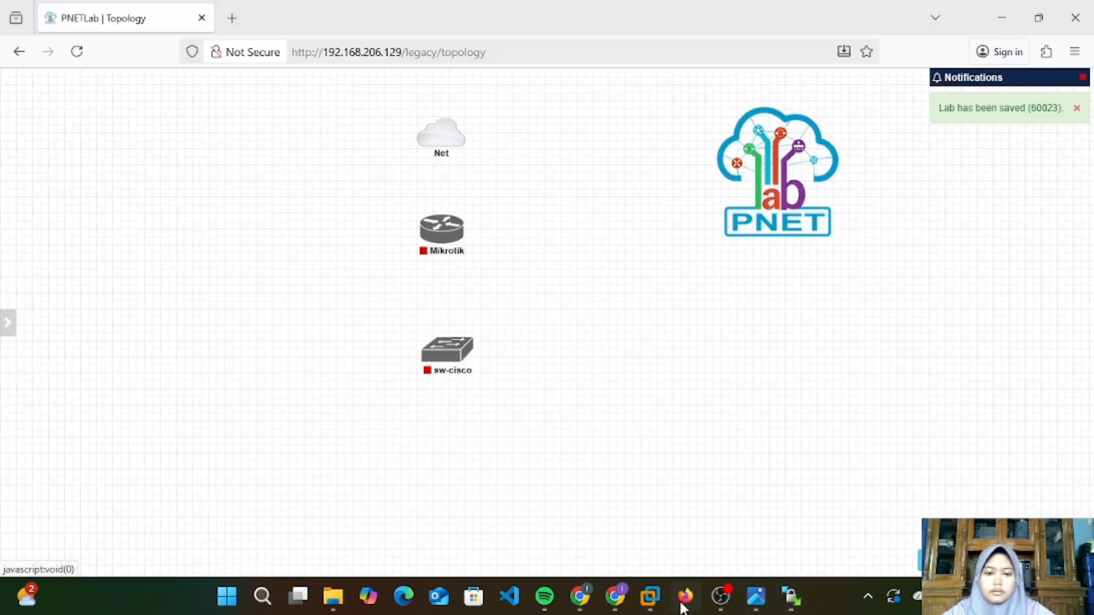
Step: Add Virtual PC node VPC1 at the switch's lower left and reopen the reference picture
{"action": "right_click", "coordinate": [563, 426]}
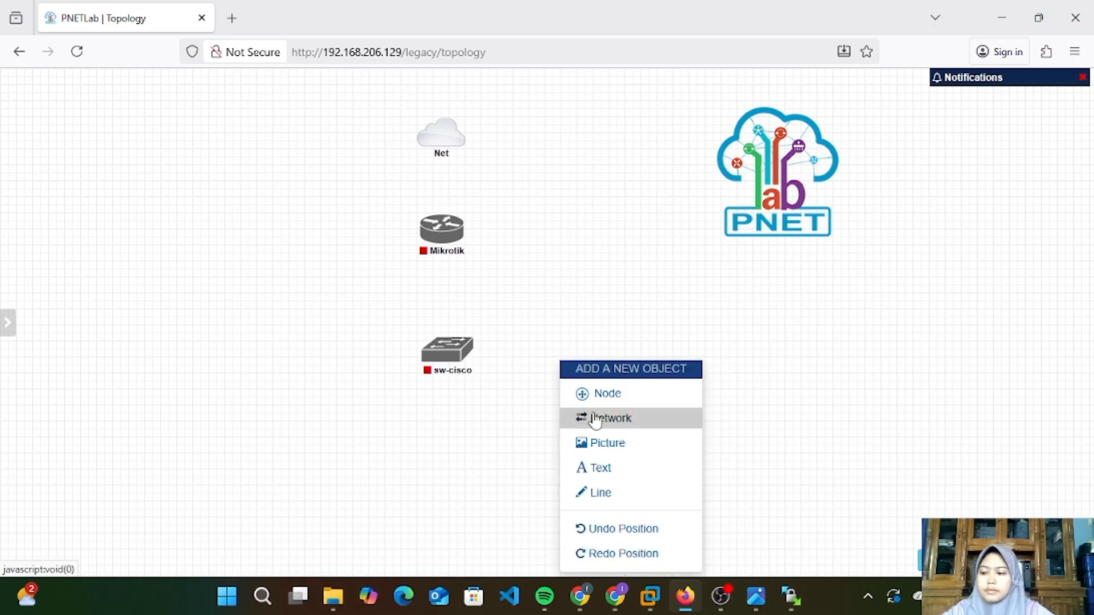
{"action": "left_click", "coordinate": [615, 399]}
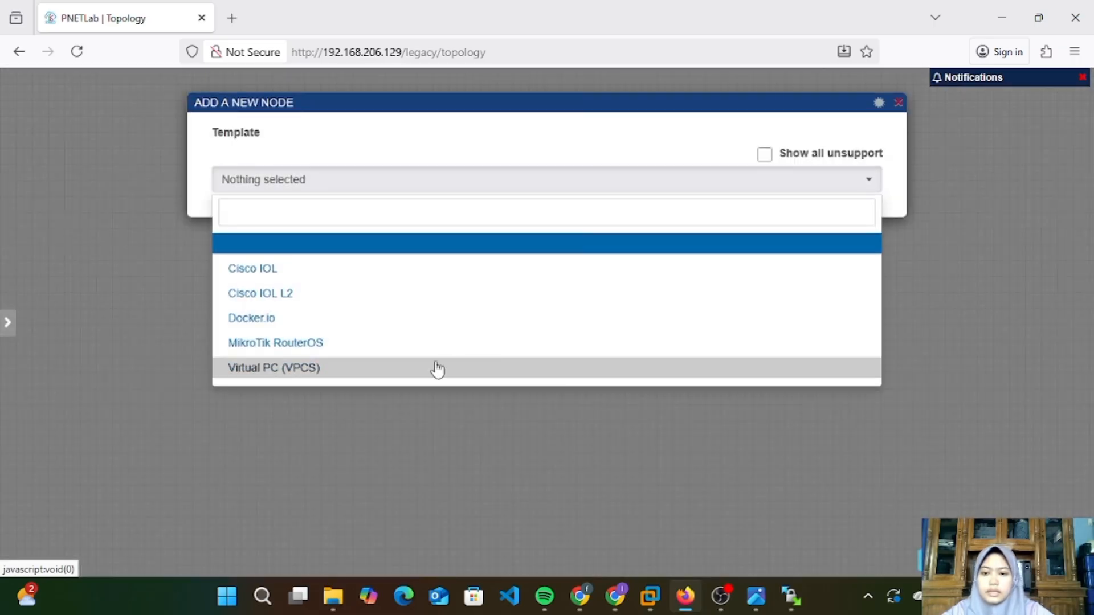
{"action": "left_click", "coordinate": [374, 374]}
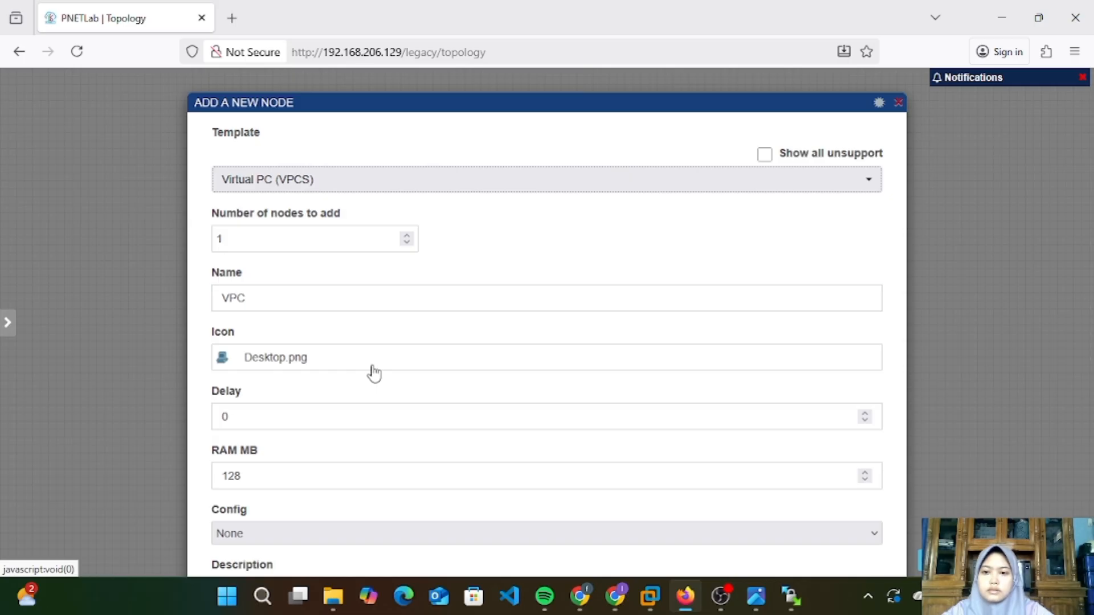
{"action": "type", "text": "1"}
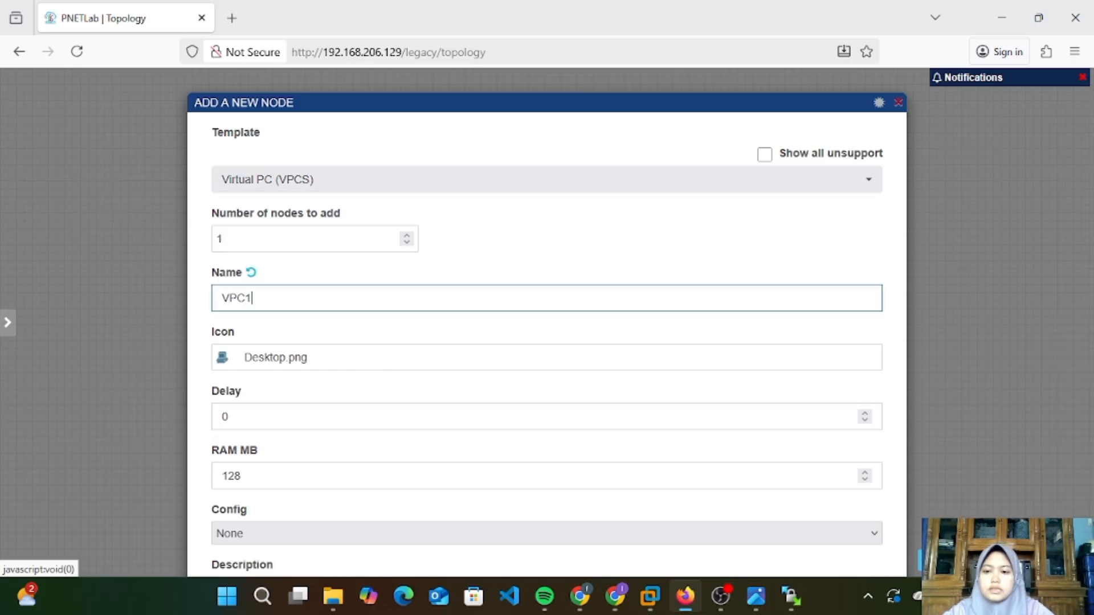
{"action": "scroll", "coordinate": [521, 476], "scroll_direction": "down", "scroll_amount": 5}
{"action": "left_click", "coordinate": [511, 521]}
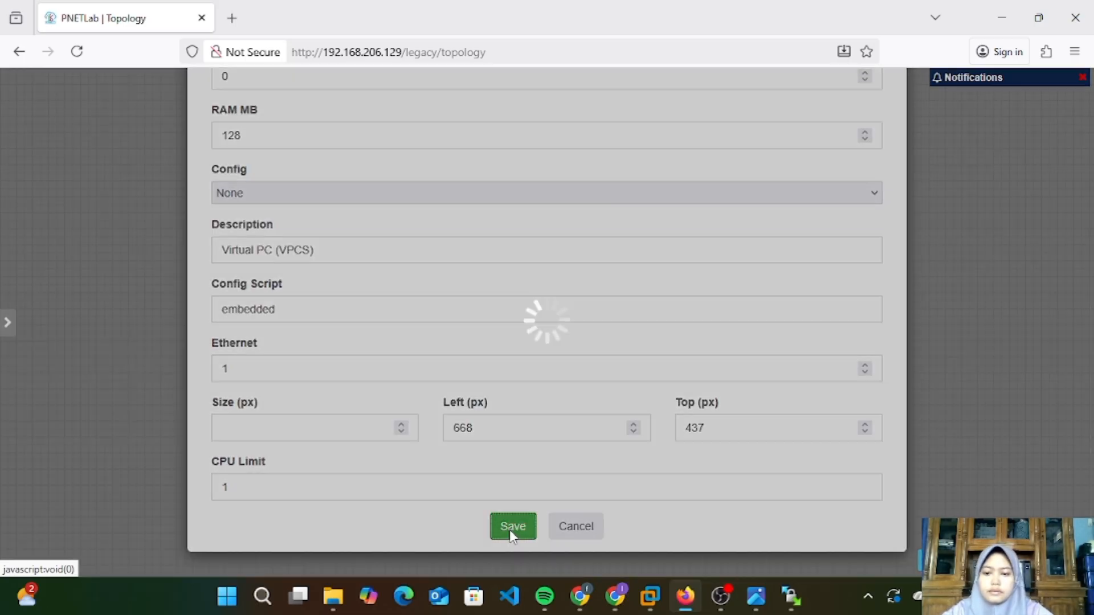
{"action": "left_click_drag", "start_coordinate": [562, 448], "coordinate": [255, 414]}
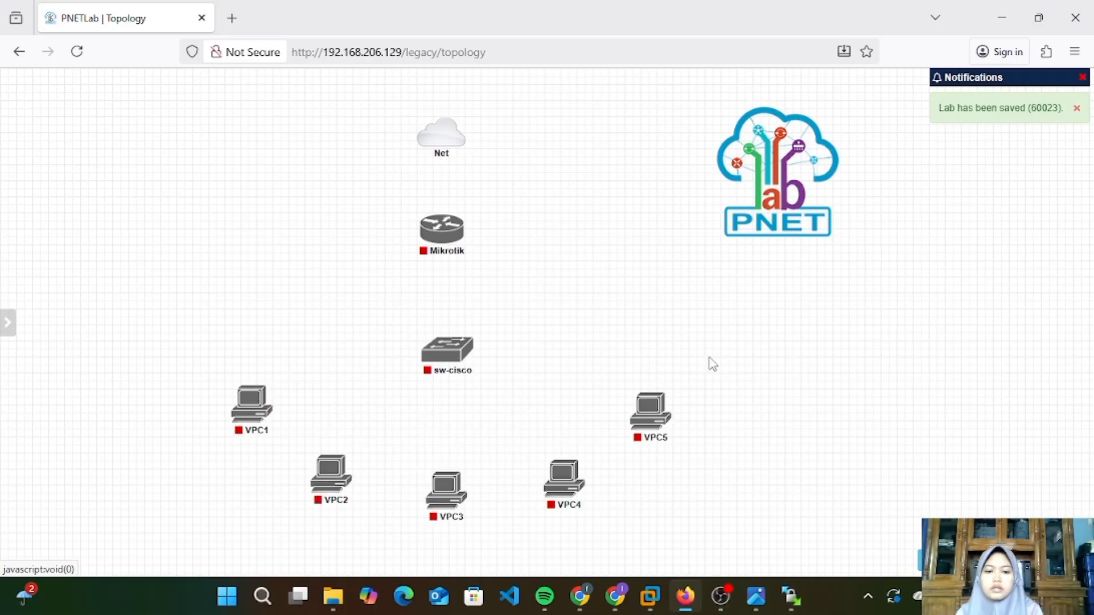
{"action": "left_click", "coordinate": [756, 595]}
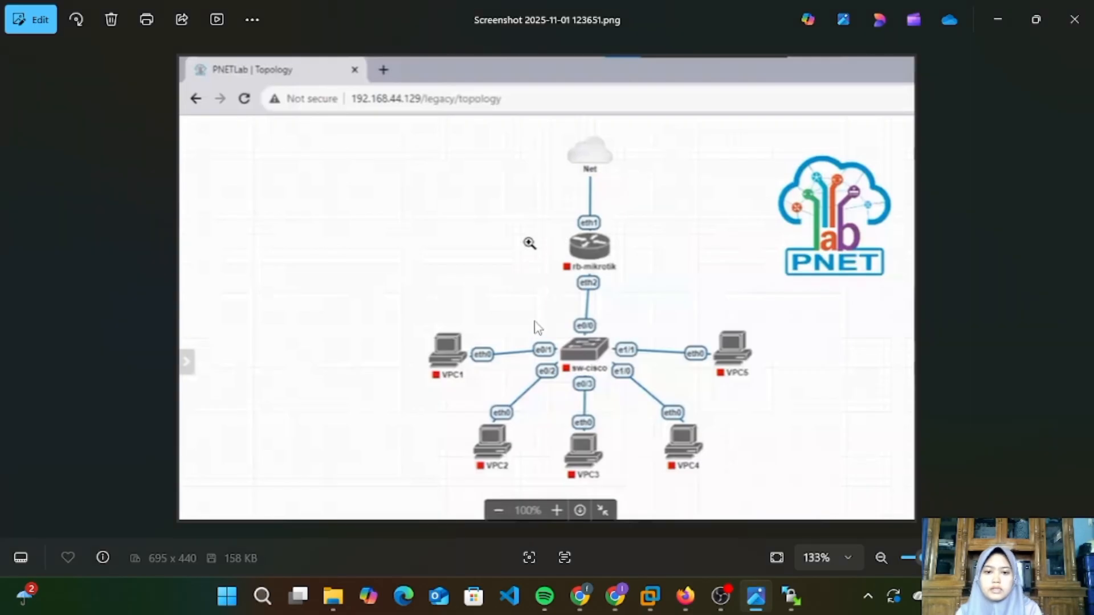
Step: Link Net to Mikrotik eth1, and Mikrotik eth2 to sw-cisco e0/0
{"action": "left_click", "coordinate": [1079, 16]}
{"action": "mouse_move", "coordinate": [450, 136]}
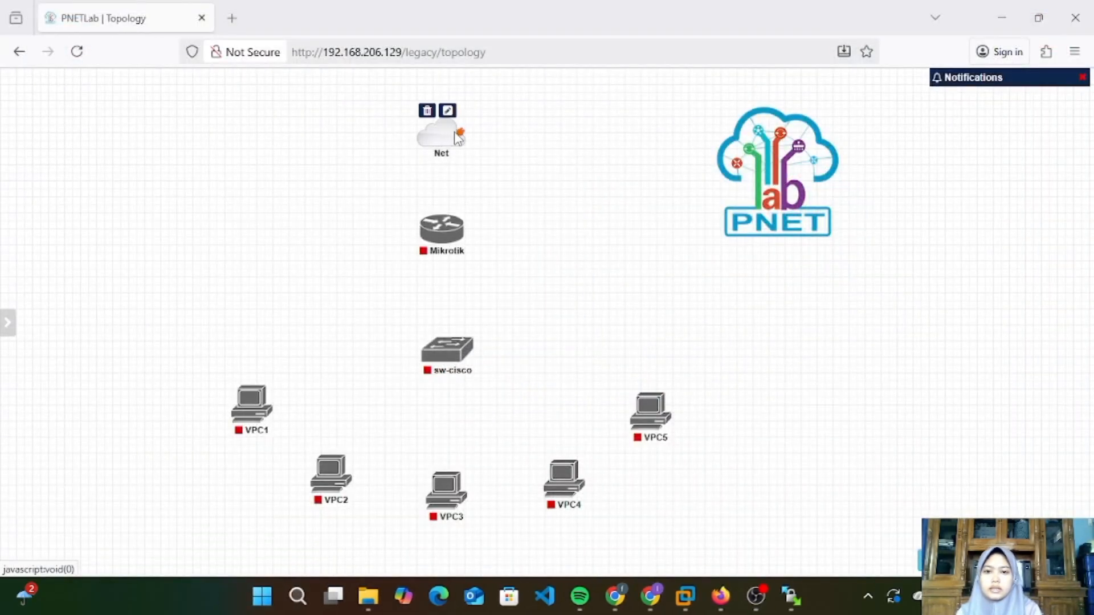
{"action": "left_click_drag", "start_coordinate": [458, 137], "coordinate": [445, 237]}
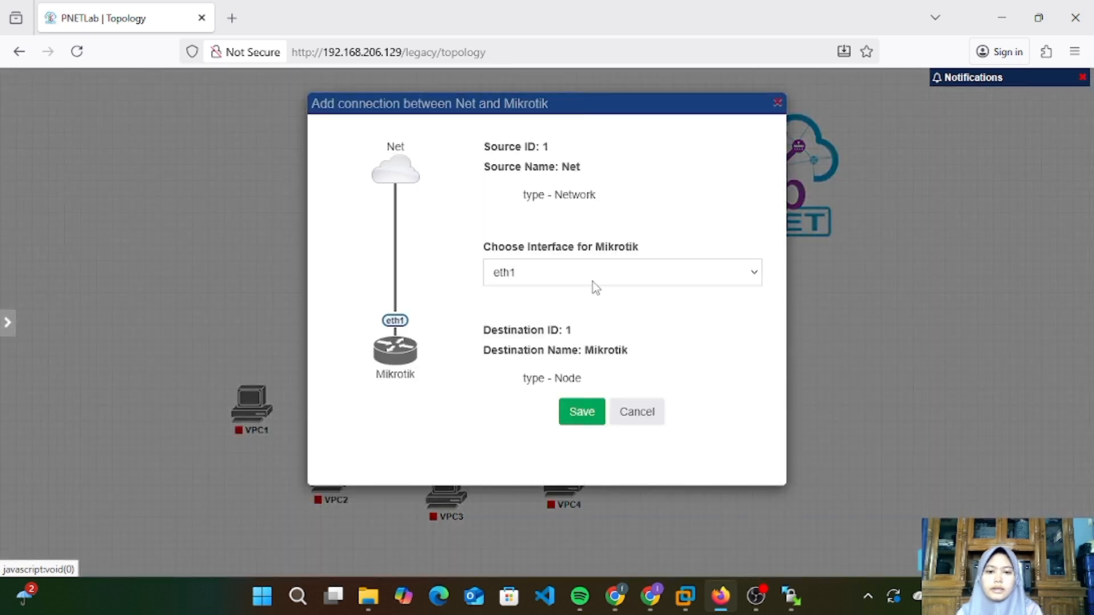
{"action": "left_click", "coordinate": [582, 412]}
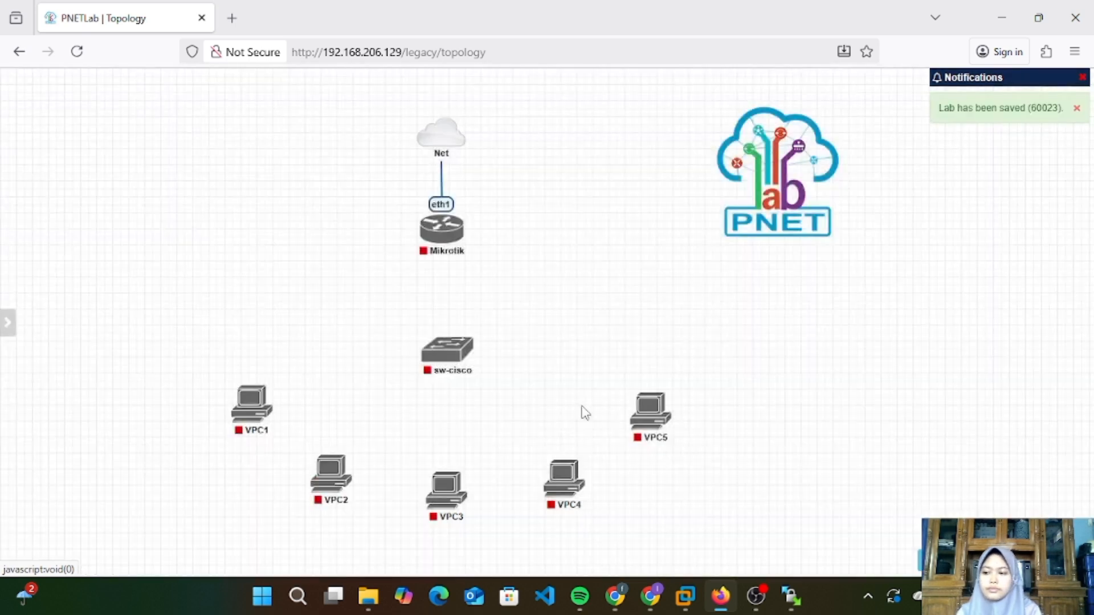
{"action": "mouse_move", "coordinate": [456, 240]}
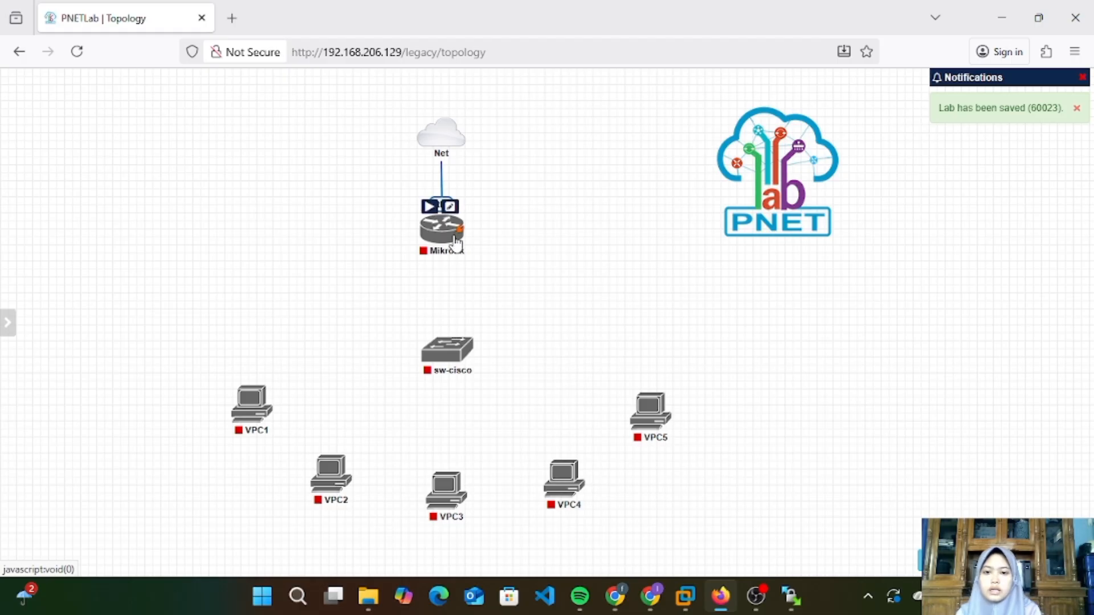
{"action": "left_click_drag", "start_coordinate": [458, 234], "coordinate": [448, 352]}
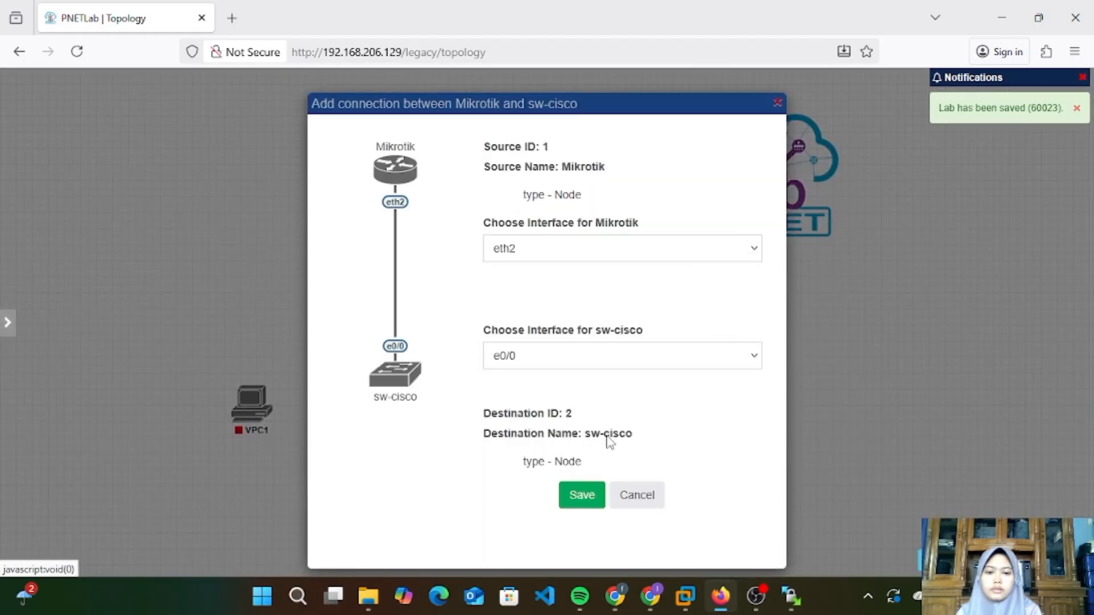
{"action": "left_click", "coordinate": [566, 496]}
Step: Link sw-cisco ports e0/1–e0/3 to VPC1, VPC2 and VPC3, then try linking VPC4
{"action": "mouse_move", "coordinate": [445, 363]}
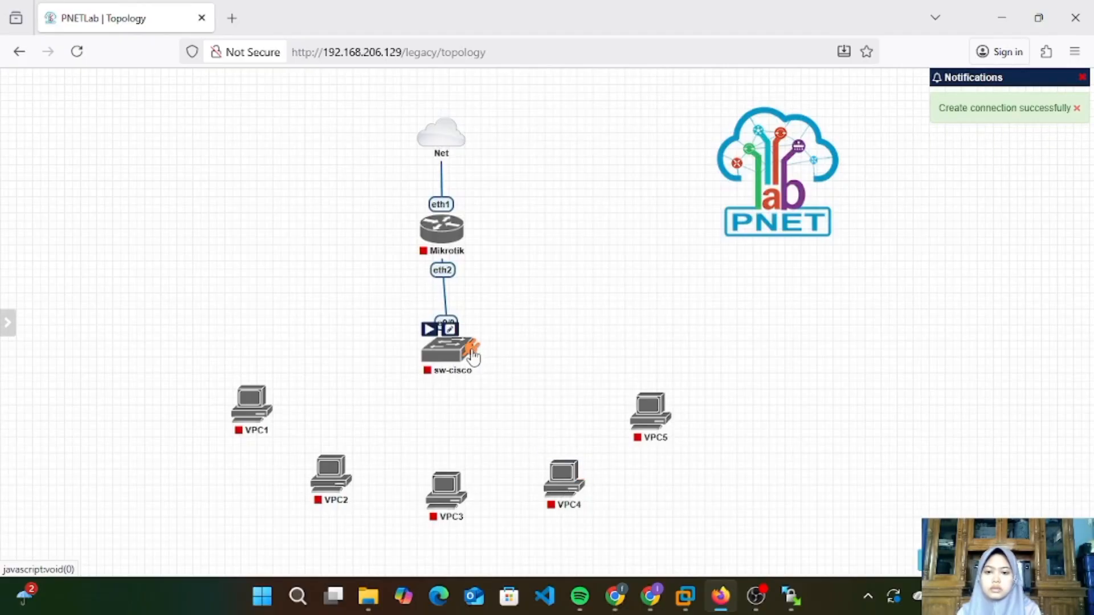
{"action": "left_click_drag", "start_coordinate": [471, 351], "coordinate": [248, 408]}
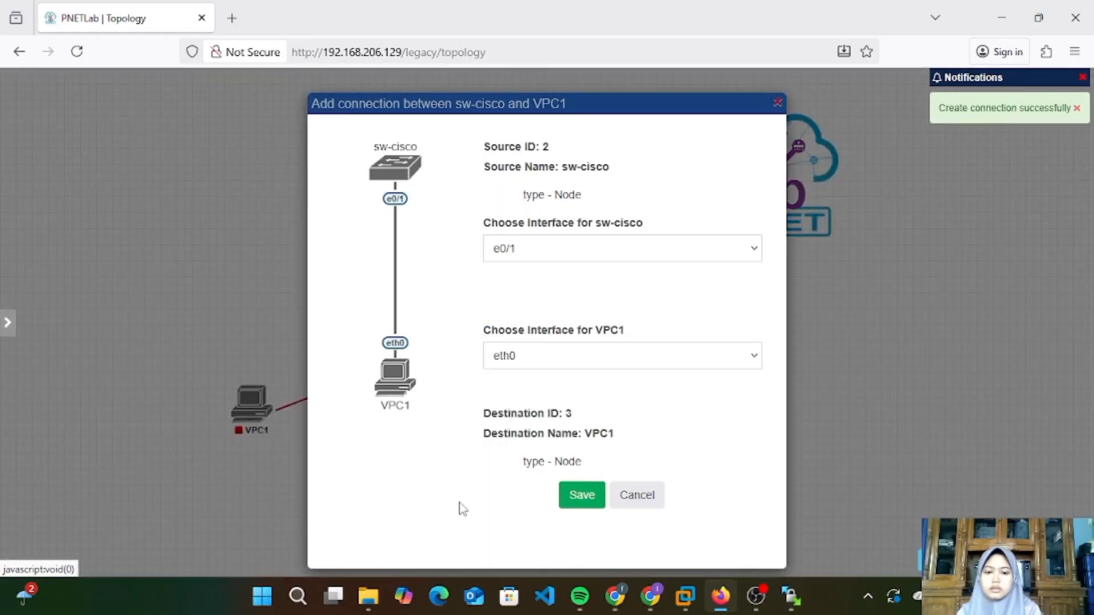
{"action": "left_click", "coordinate": [585, 503]}
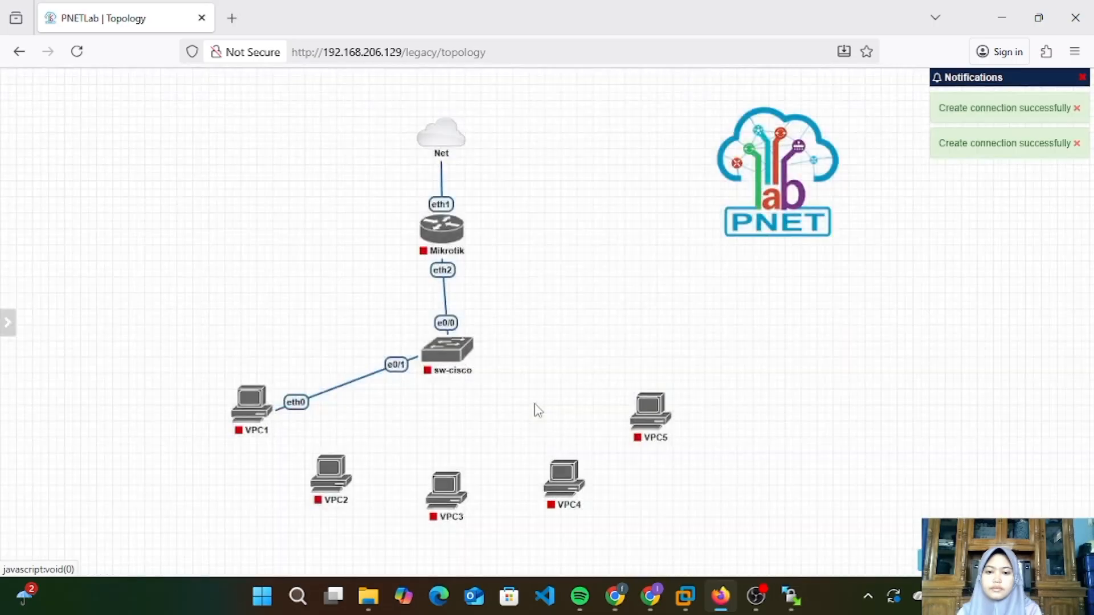
{"action": "mouse_move", "coordinate": [470, 351]}
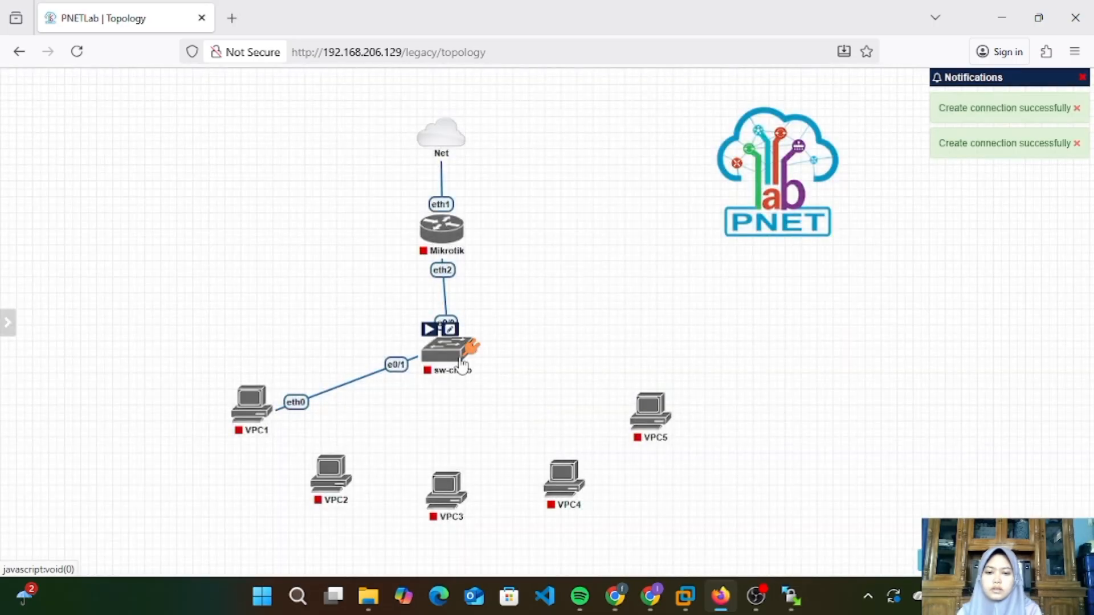
{"action": "left_click_drag", "start_coordinate": [462, 361], "coordinate": [332, 469]}
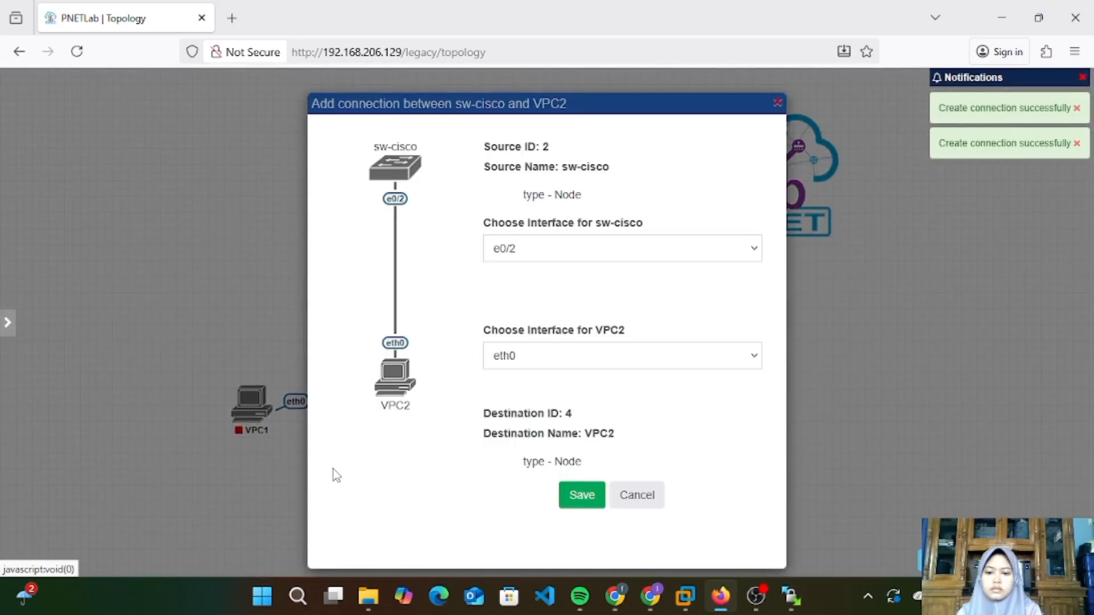
{"action": "left_click", "coordinate": [576, 493]}
{"action": "mouse_move", "coordinate": [469, 355]}
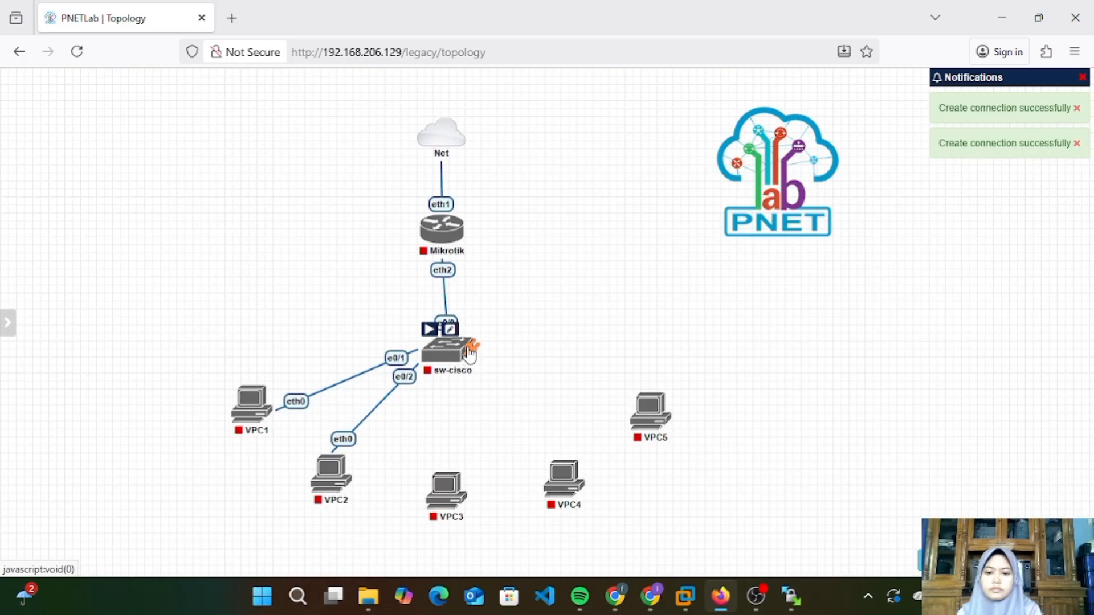
{"action": "left_click_drag", "start_coordinate": [470, 354], "coordinate": [446, 495]}
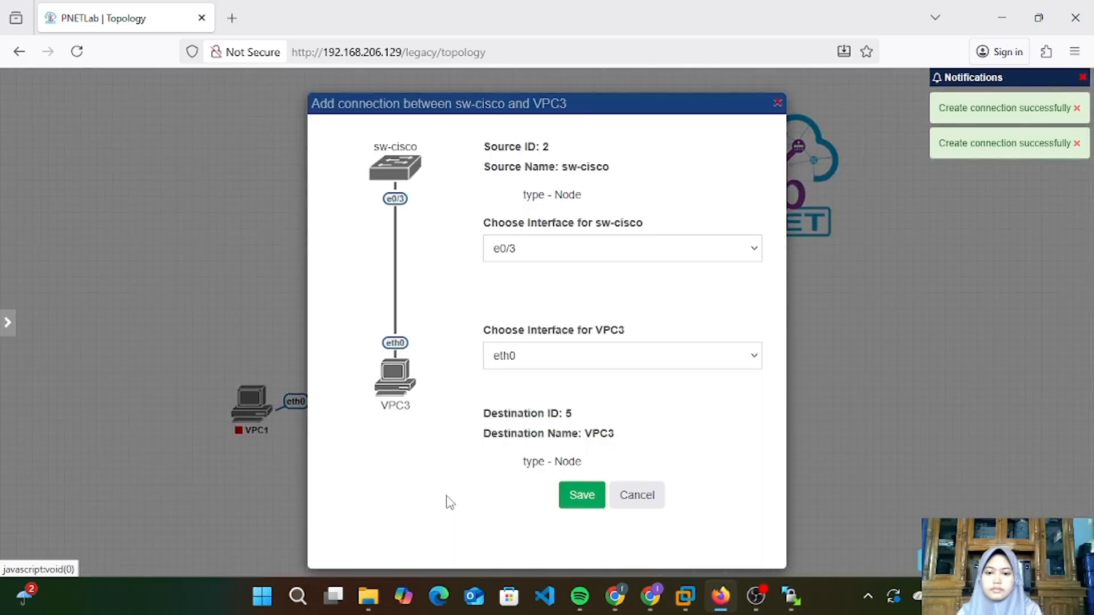
{"action": "left_click", "coordinate": [586, 496]}
{"action": "mouse_move", "coordinate": [471, 350]}
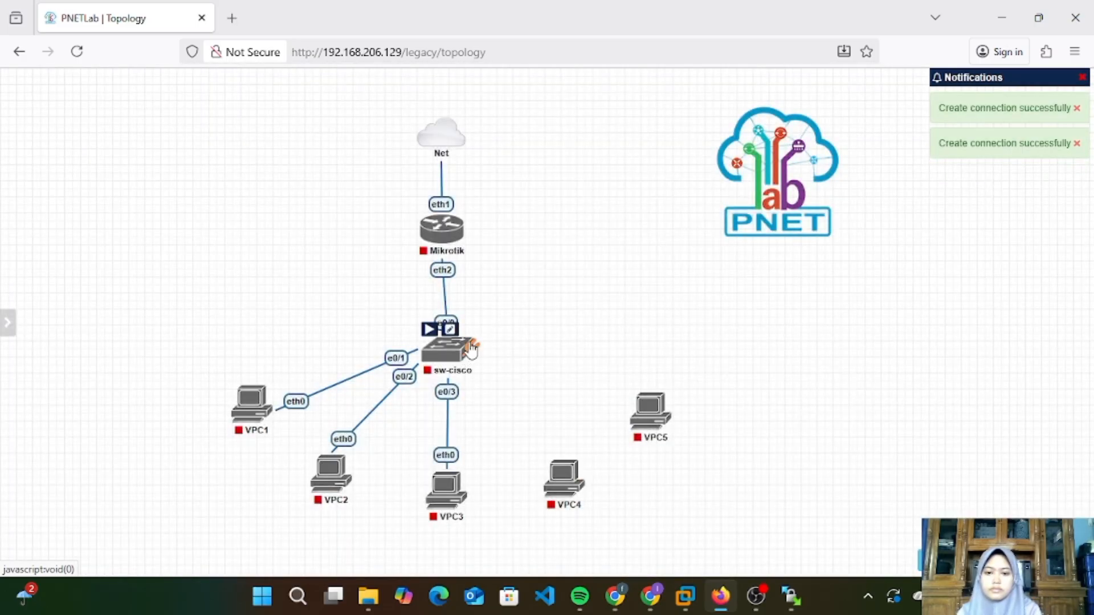
{"action": "left_click_drag", "start_coordinate": [471, 350], "coordinate": [564, 481]}
Step: Try saving the sw-cisco to VPC4 link, then cancel the 'Interface is exhausted' error
{"action": "left_click", "coordinate": [584, 497]}
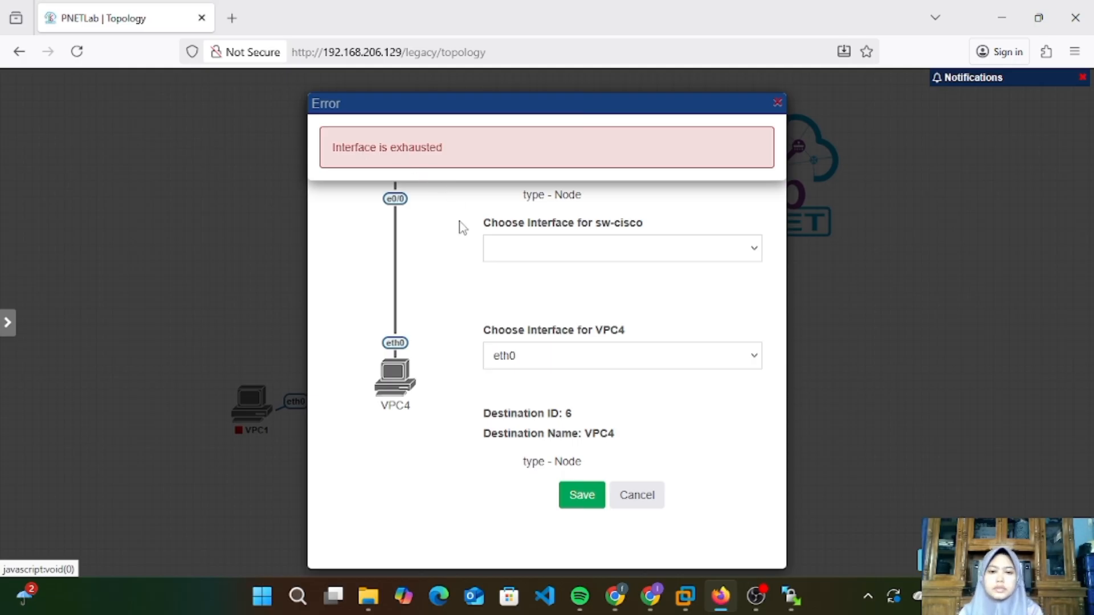
{"action": "left_click", "coordinate": [646, 498]}
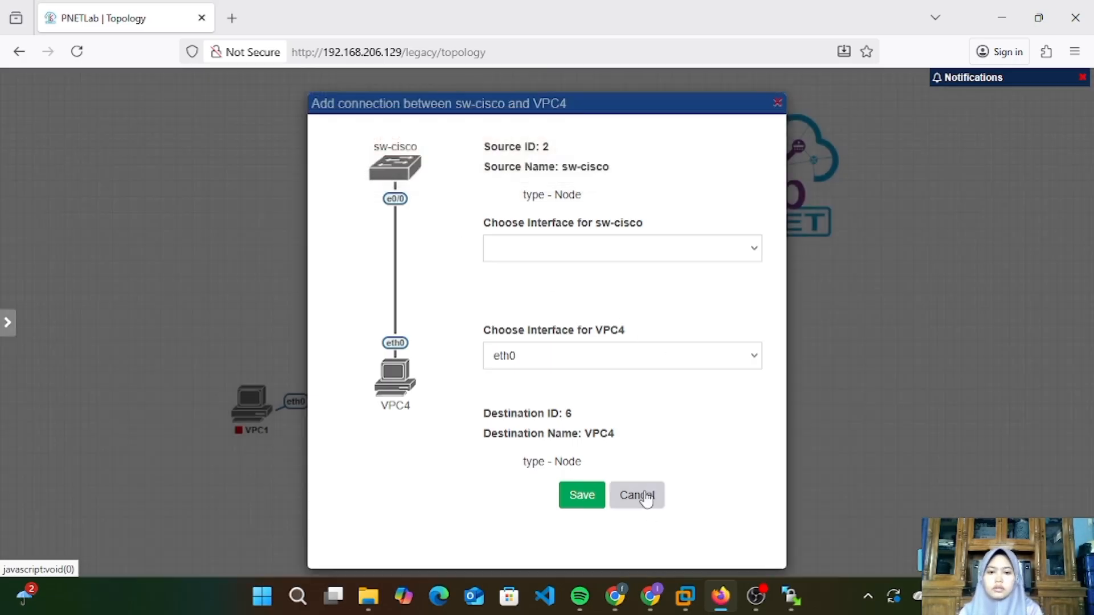
{"action": "left_click", "coordinate": [646, 498]}
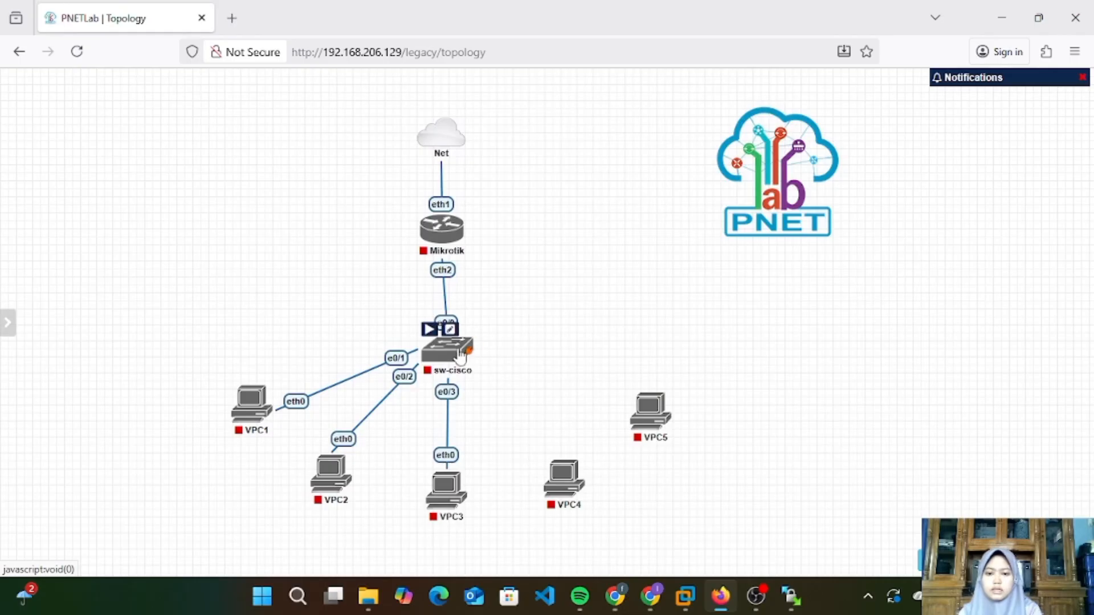
Step: Raise sw-cisco's Ethernet setting from 1 to 6, save it, and redraw the VPC4 link
{"action": "left_click", "coordinate": [450, 330]}
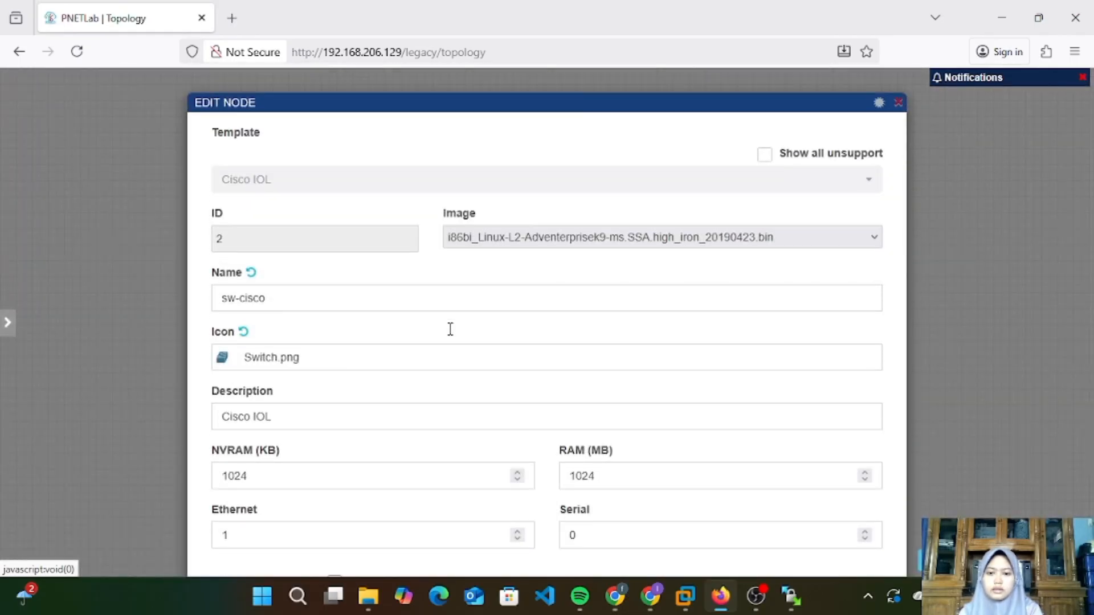
{"action": "scroll", "coordinate": [506, 423], "scroll_direction": "down", "scroll_amount": 3}
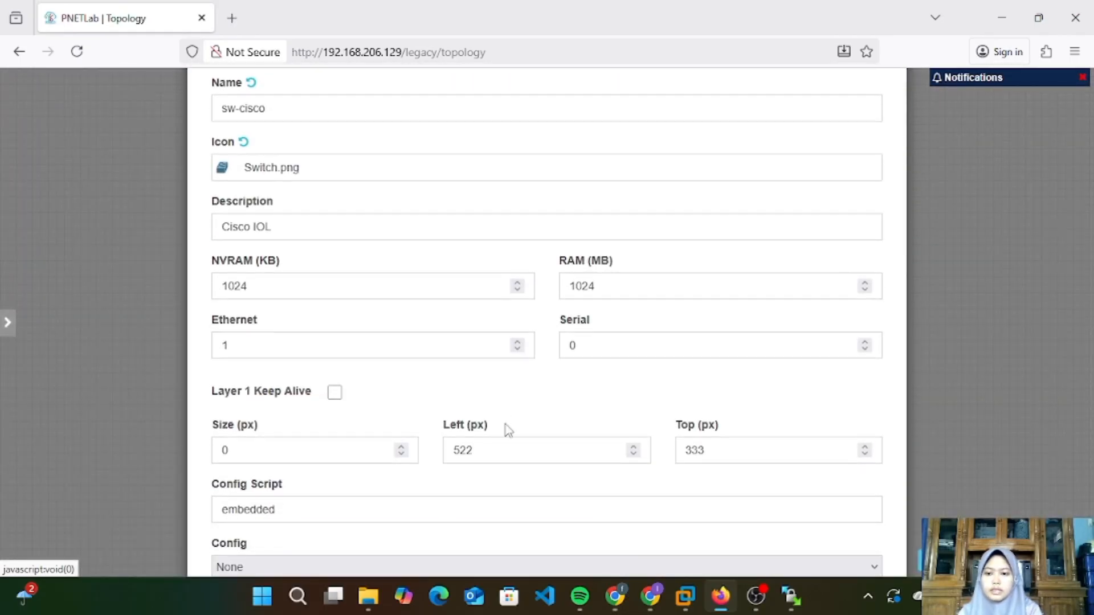
{"action": "left_click", "coordinate": [517, 342]}
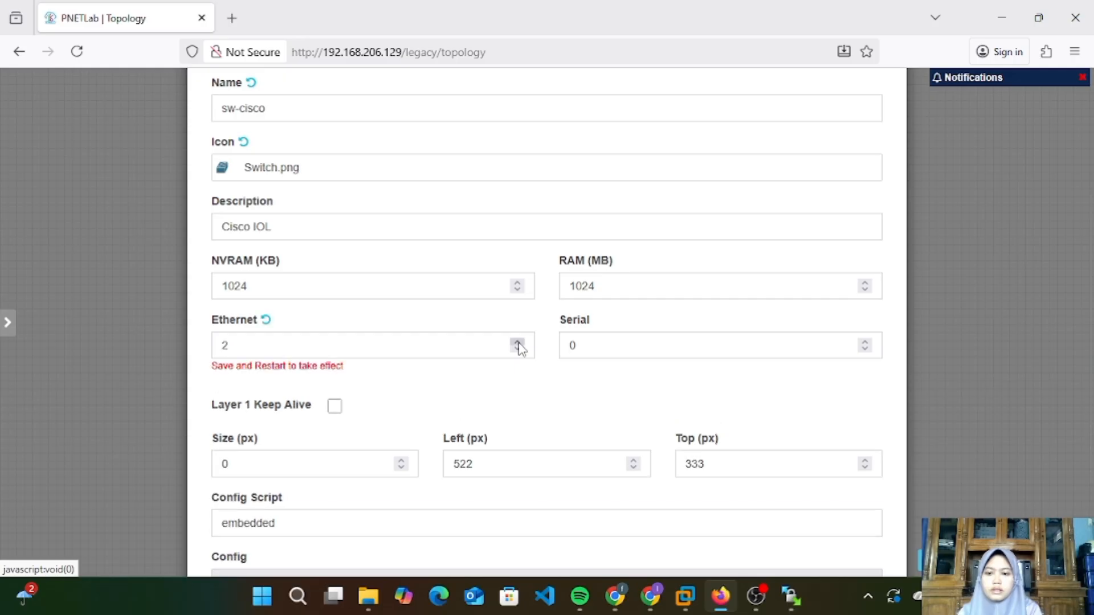
{"action": "scroll", "coordinate": [625, 428], "scroll_direction": "down", "scroll_amount": 3}
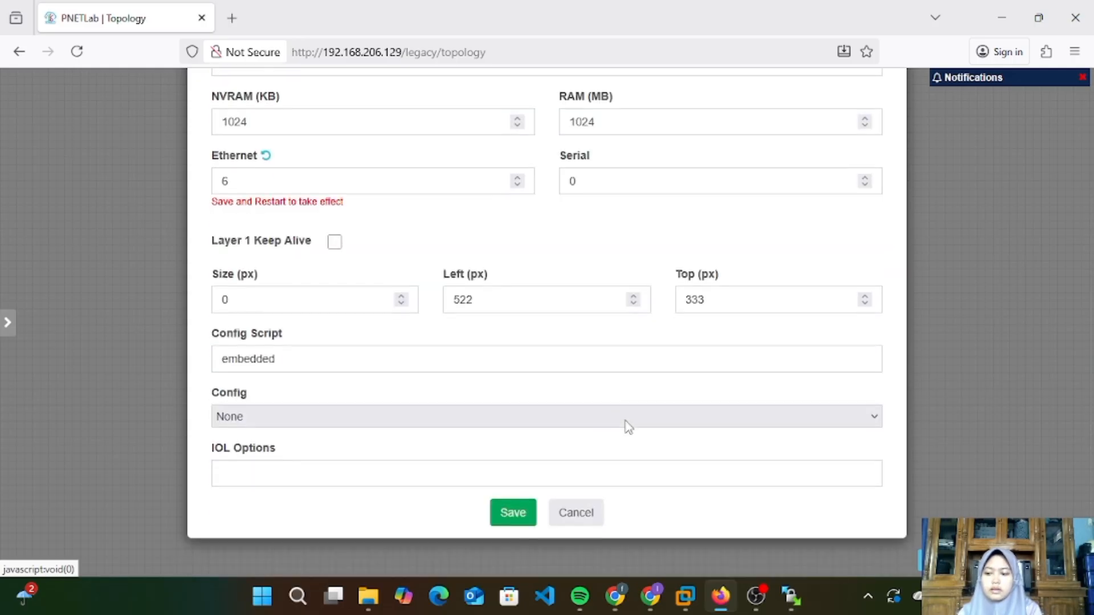
{"action": "left_click", "coordinate": [494, 529]}
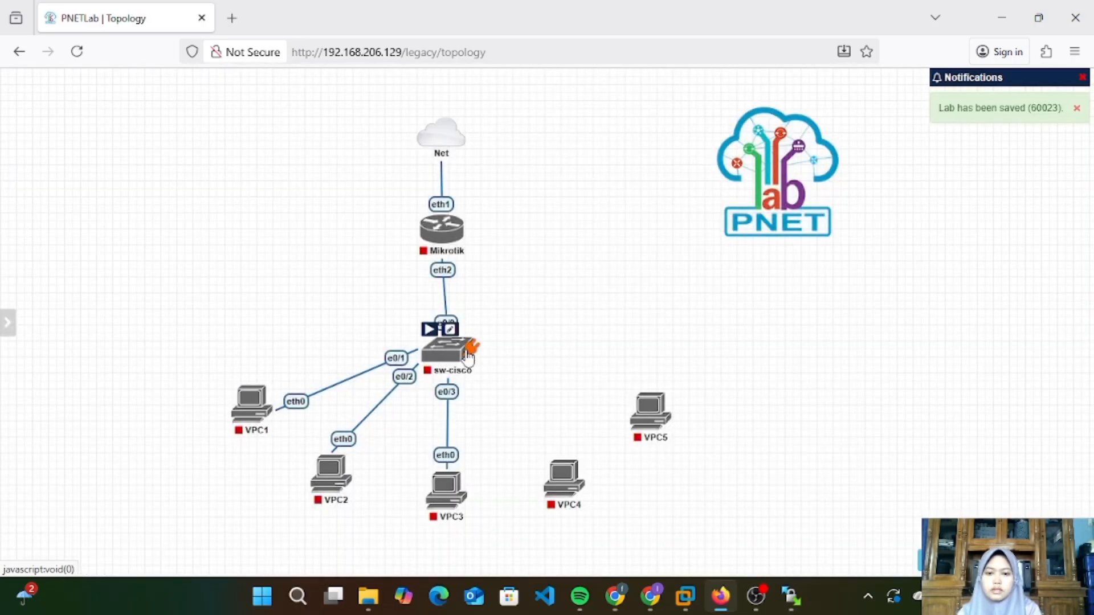
{"action": "left_click_drag", "start_coordinate": [469, 355], "coordinate": [564, 474]}
Step: Confirm VPC4 on switch port e1/0 and cable VPC5 to sw-cisco on e1/1
{"action": "left_click", "coordinate": [579, 494]}
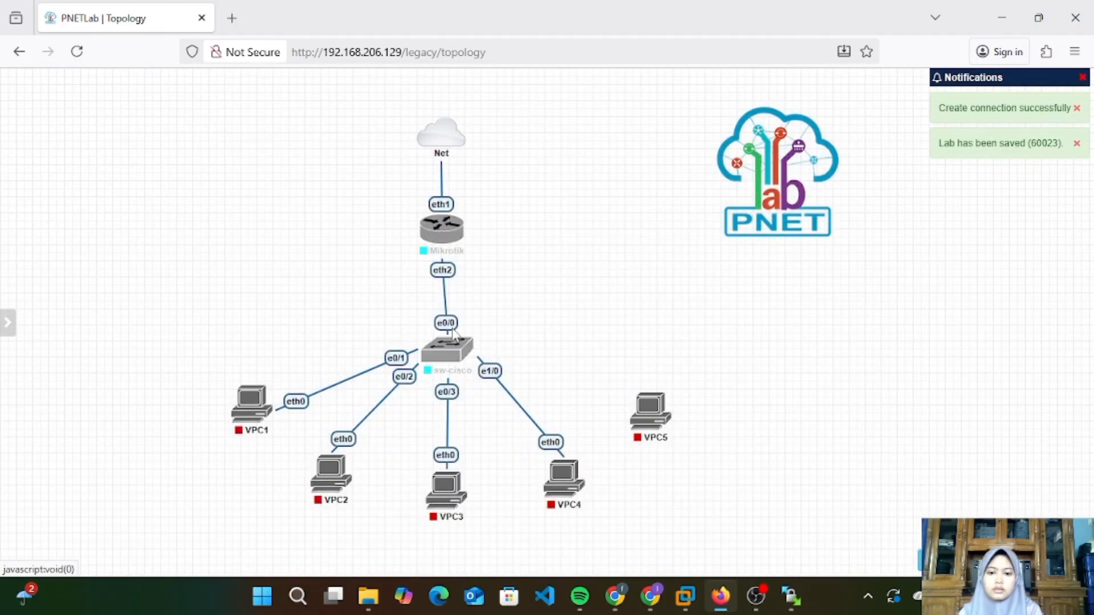
{"action": "mouse_move", "coordinate": [473, 353]}
{"action": "left_click_drag", "start_coordinate": [473, 353], "coordinate": [652, 412]}
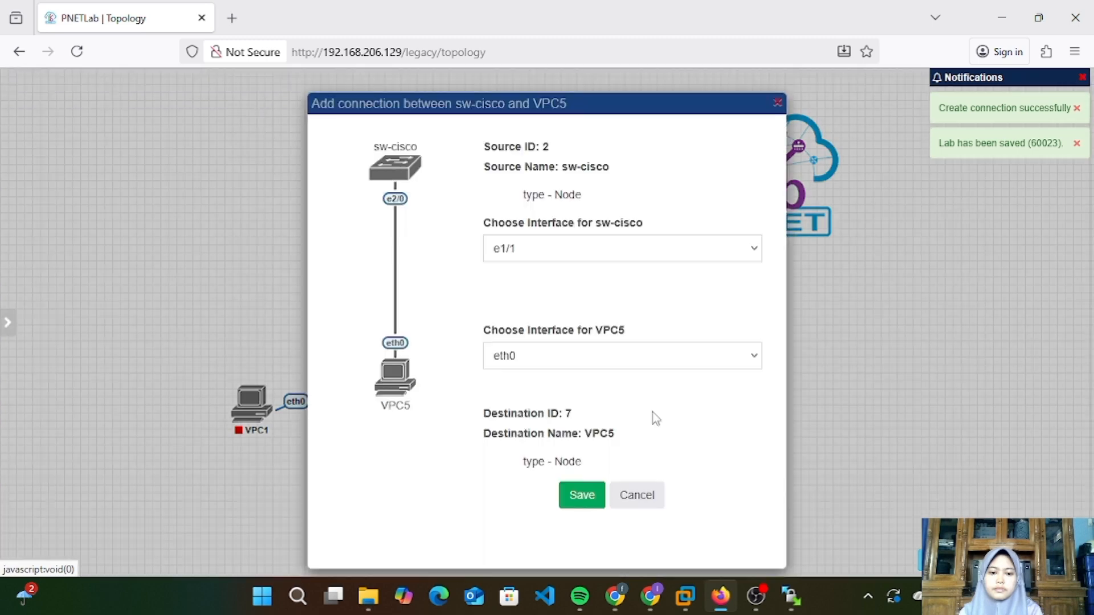
{"action": "left_click", "coordinate": [584, 496]}
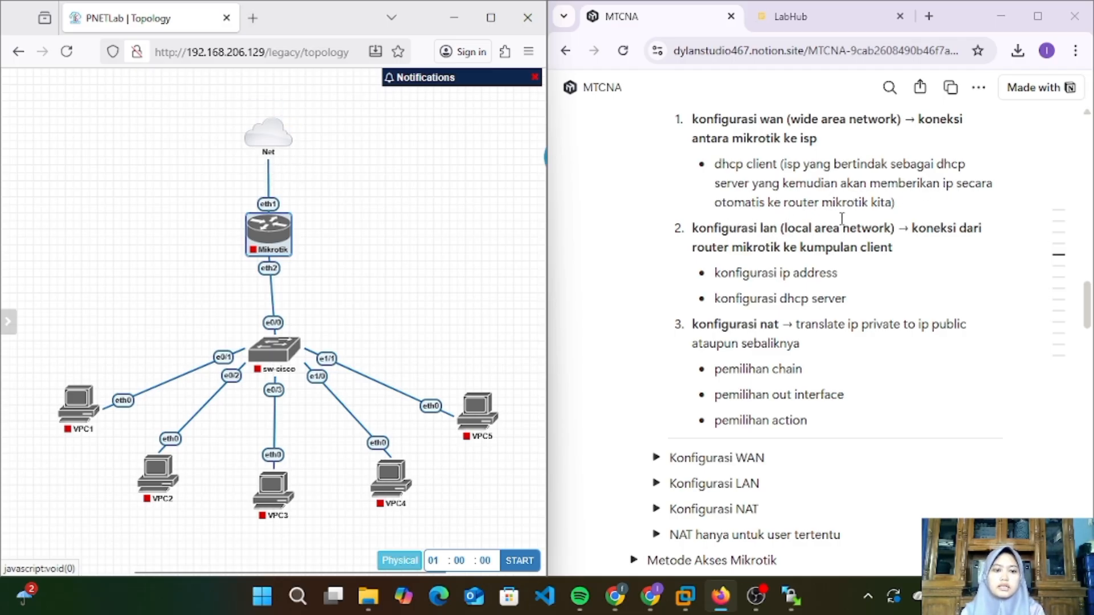
Step: Read through the MTCNA WAN, LAN and NAT notes in Notion beside the topology
{"action": "mouse_move", "coordinate": [283, 147]}
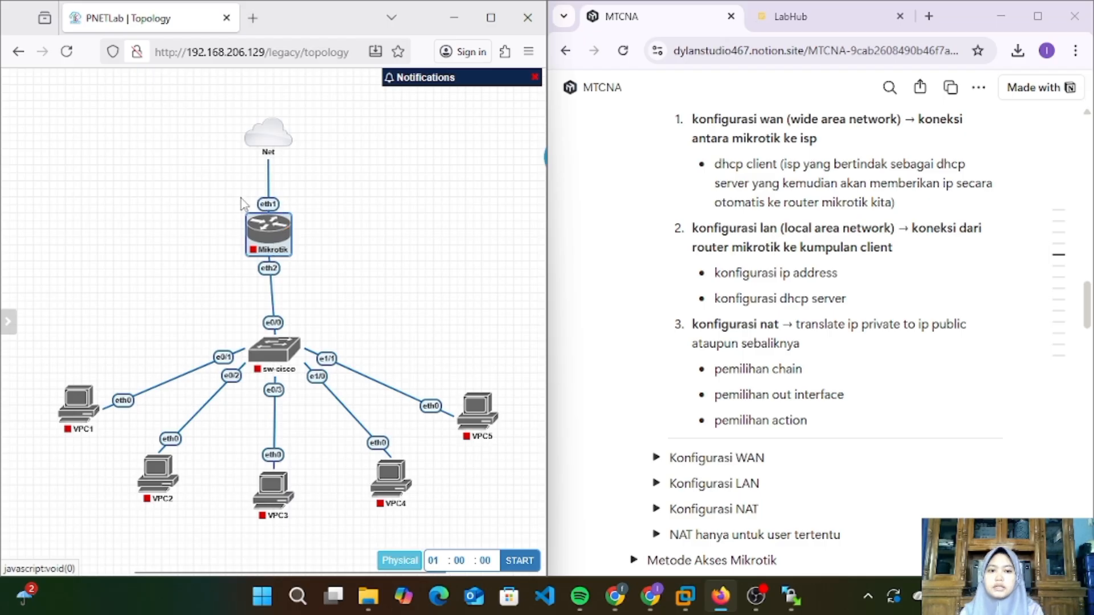
{"action": "mouse_move", "coordinate": [279, 240]}
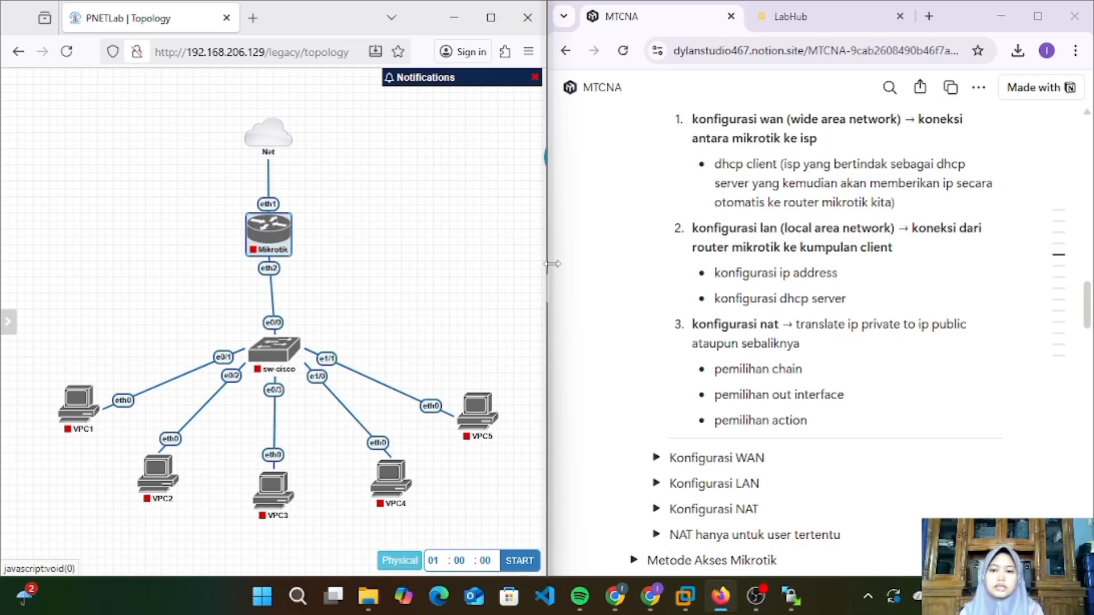
{"action": "mouse_move", "coordinate": [252, 254]}
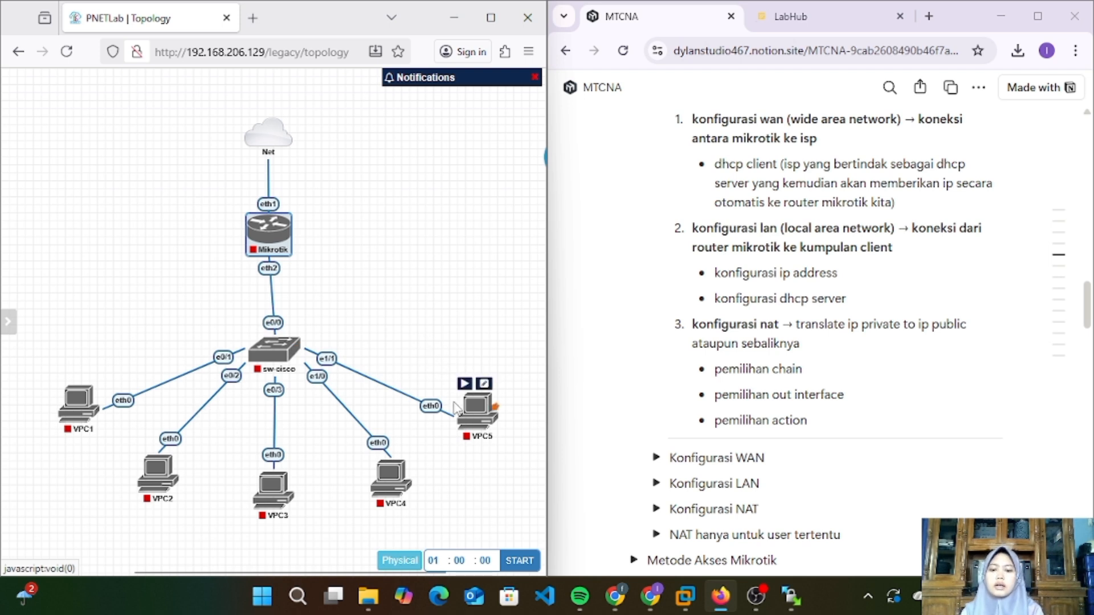
{"action": "mouse_move", "coordinate": [281, 220]}
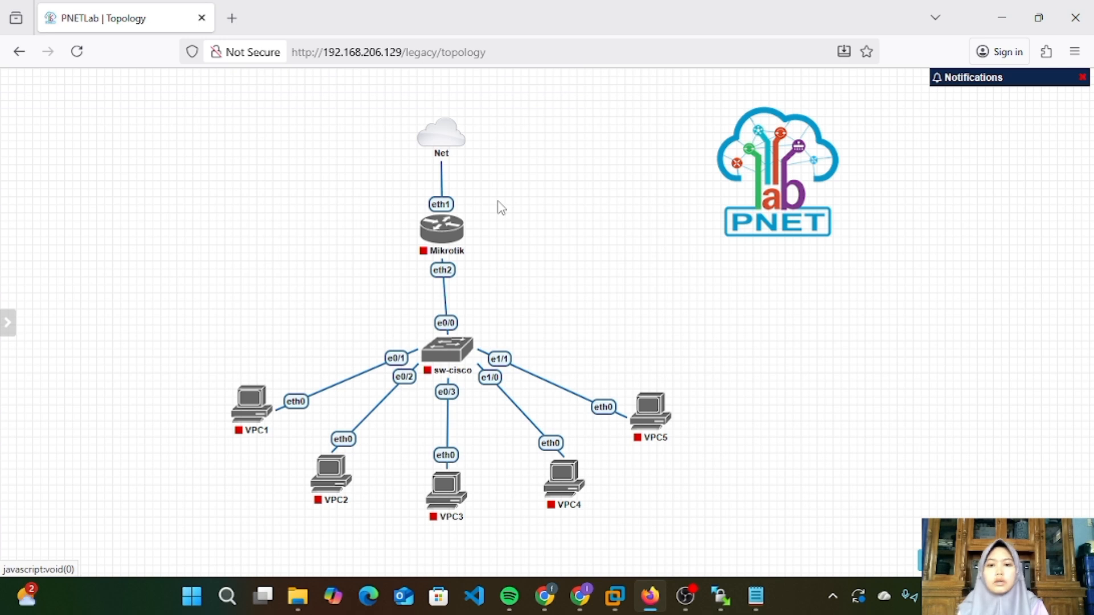
Step: Start the Mikrotik router, then VPC1, VPC2, VPC3, VPC4 and VPC5
{"action": "mouse_move", "coordinate": [452, 236]}
{"action": "left_click", "coordinate": [430, 206]}
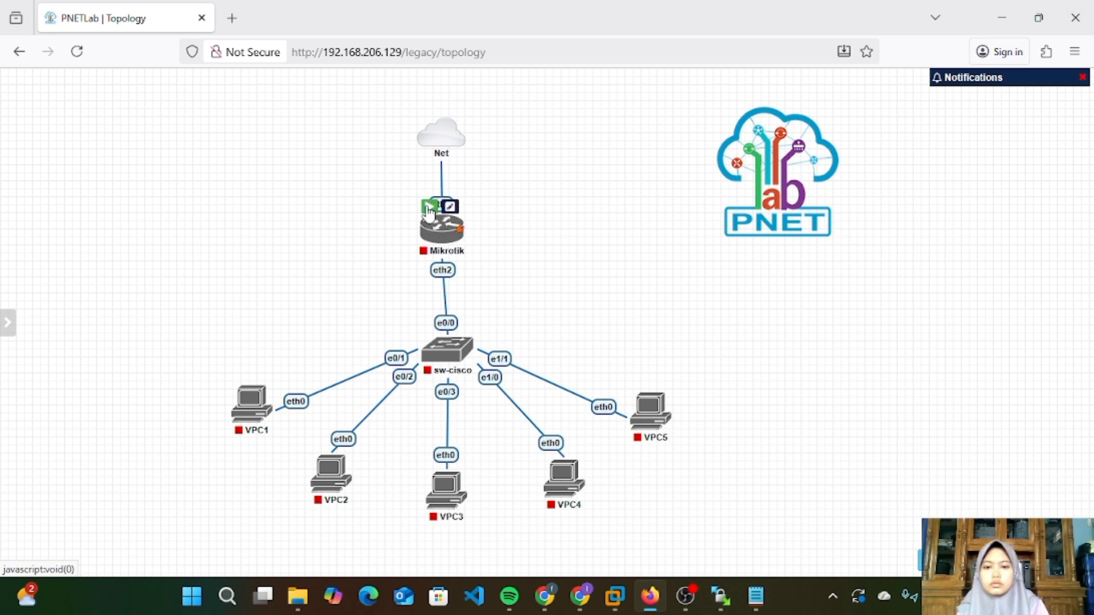
{"action": "mouse_move", "coordinate": [254, 399]}
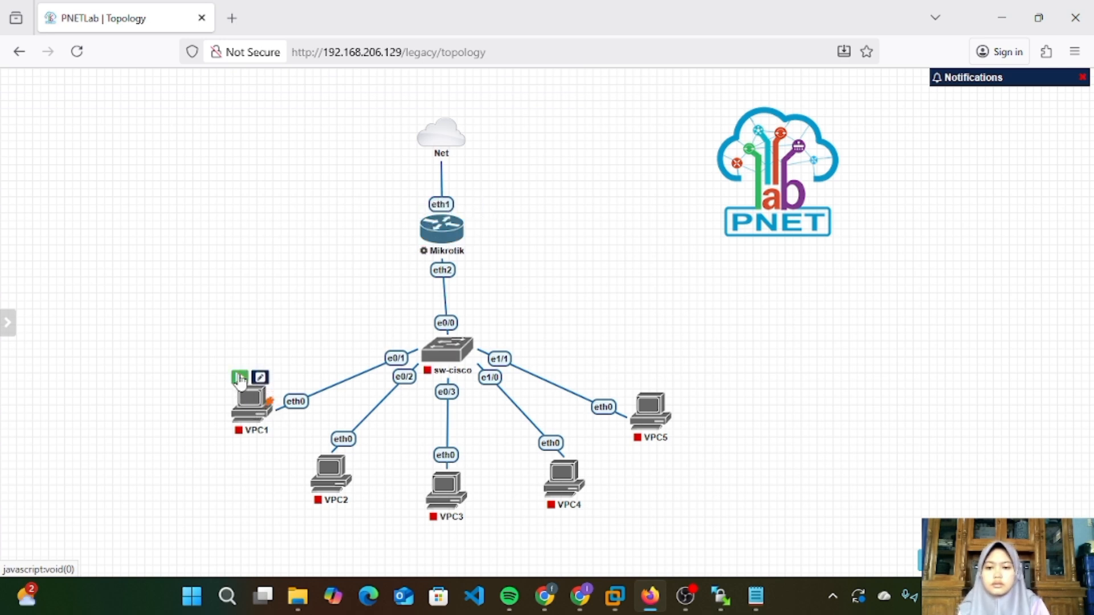
{"action": "left_click", "coordinate": [241, 377]}
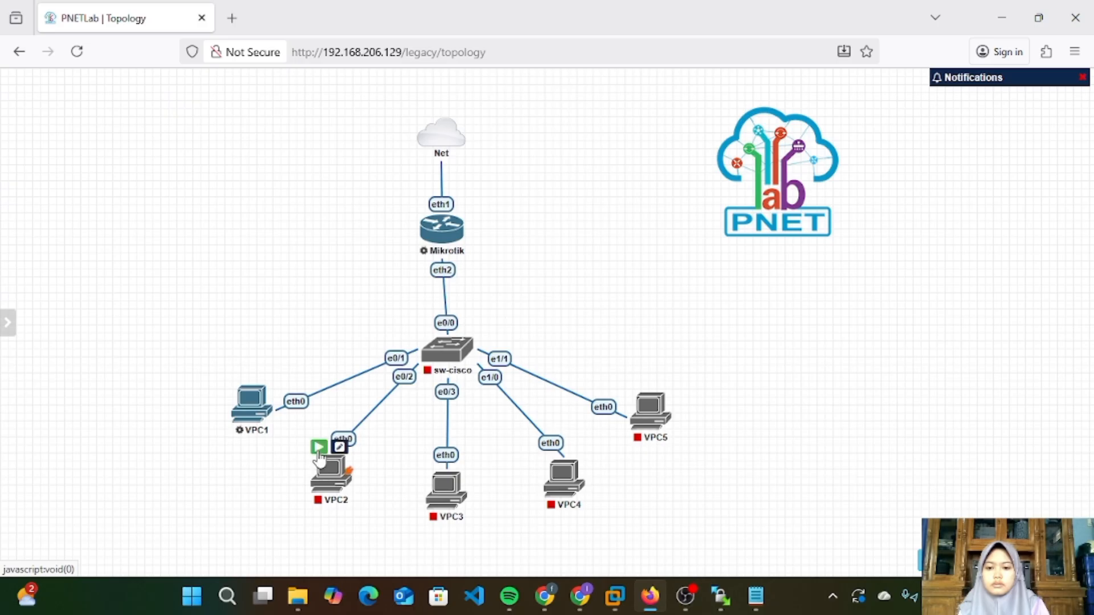
{"action": "left_click", "coordinate": [318, 447]}
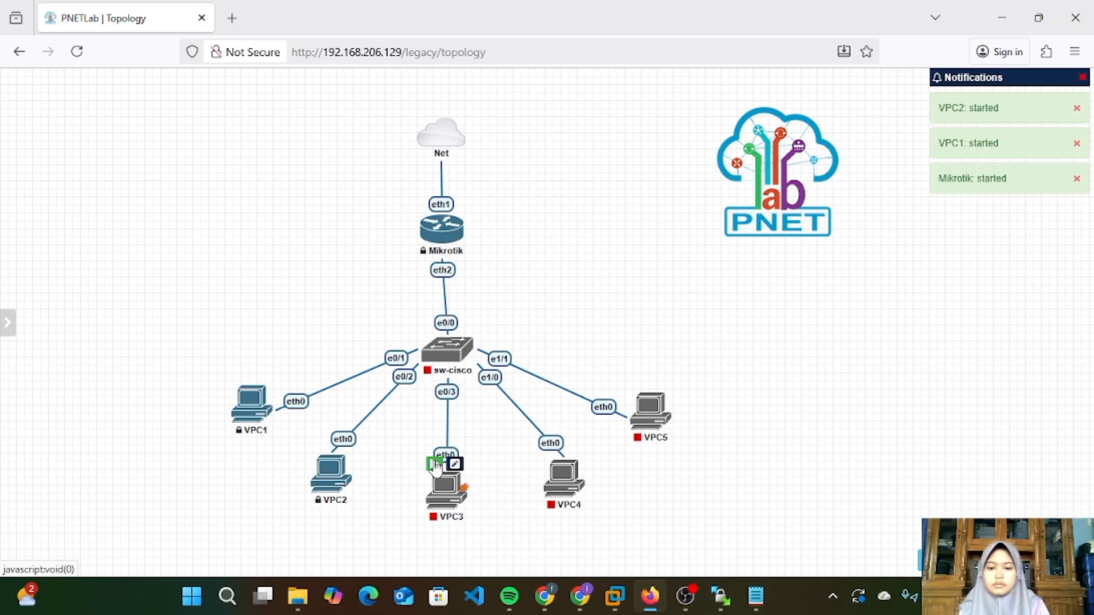
{"action": "left_click", "coordinate": [435, 467]}
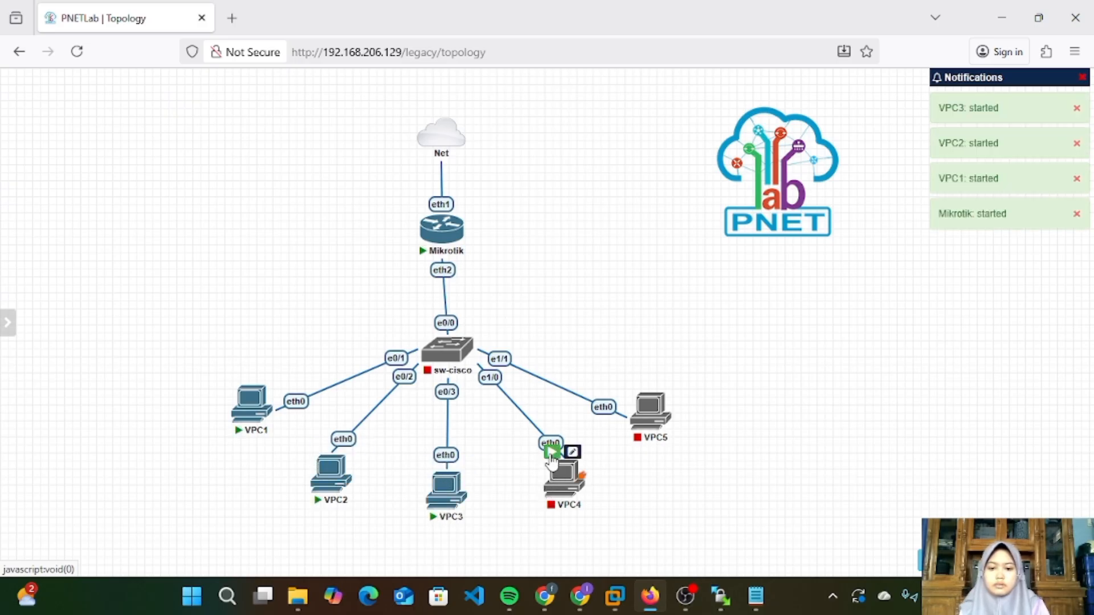
{"action": "left_click", "coordinate": [552, 456]}
{"action": "mouse_move", "coordinate": [647, 402]}
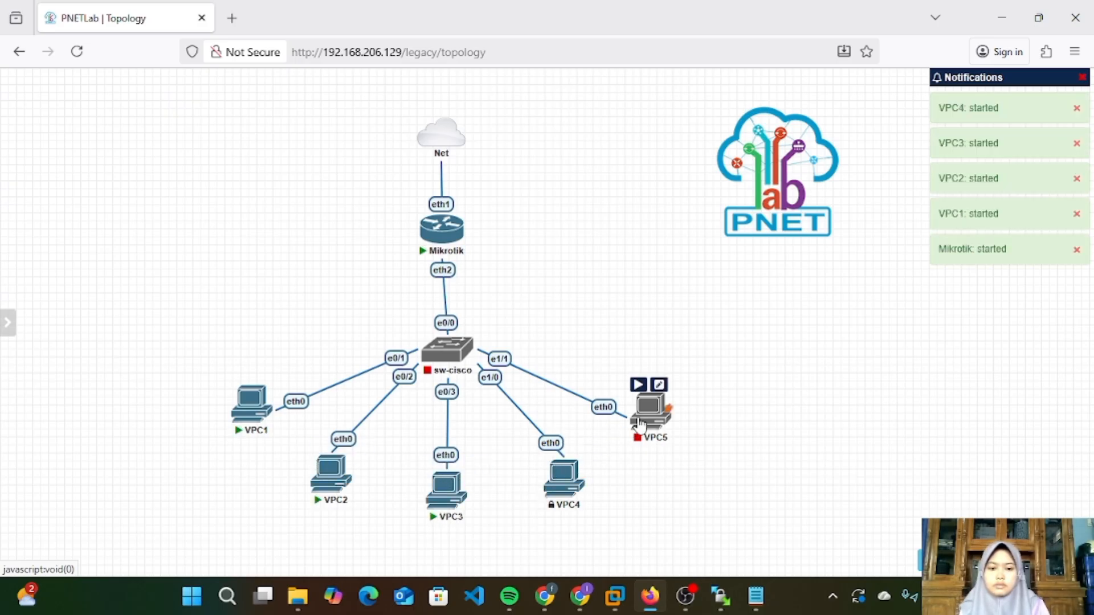
{"action": "left_click", "coordinate": [636, 378]}
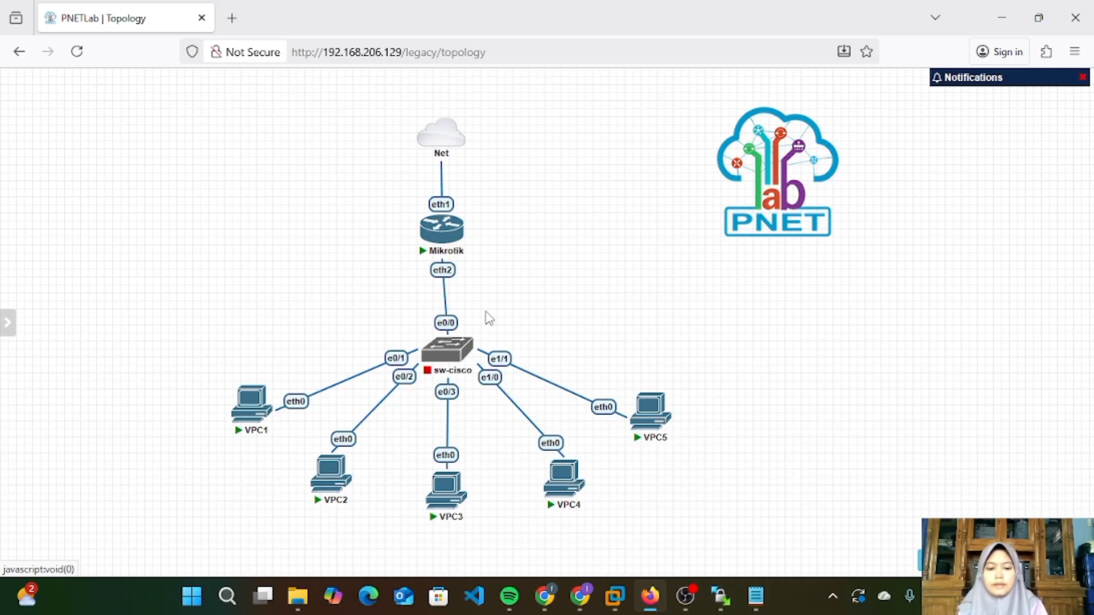
Step: Open the Mikrotik telnet console and log in with the router username and password
{"action": "left_click", "coordinate": [436, 228]}
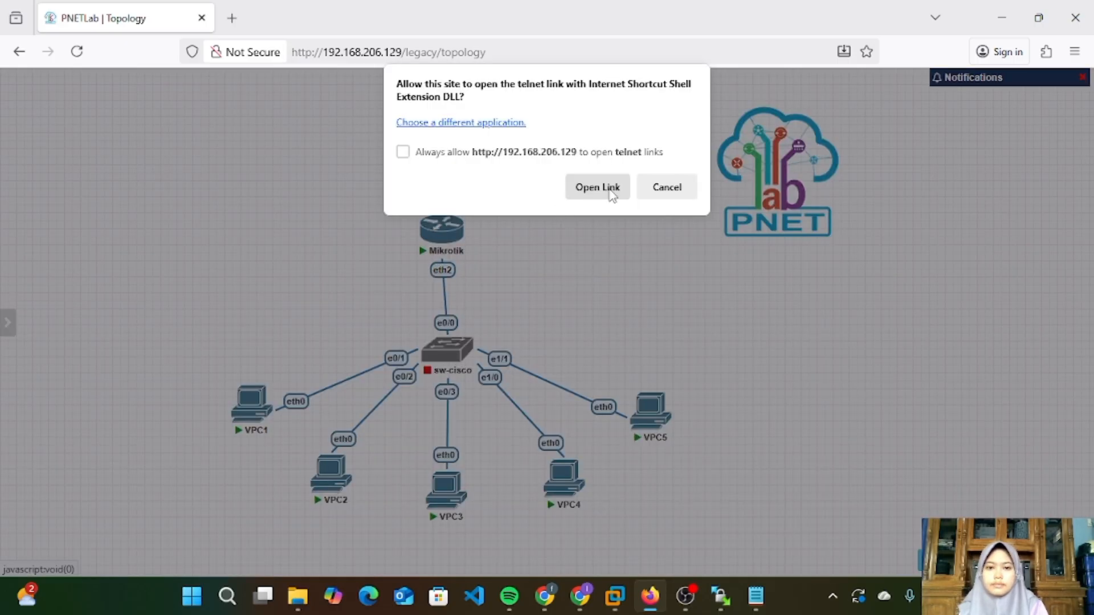
{"action": "left_click", "coordinate": [607, 189]}
{"action": "type", "text": "luthfii"}
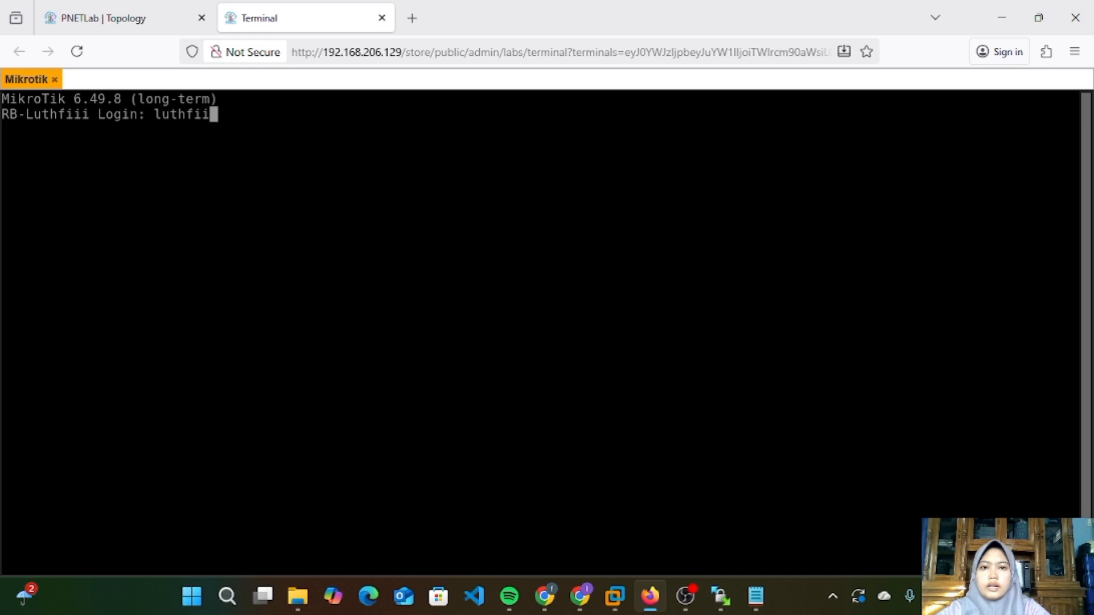
{"action": "key", "text": "Return"}
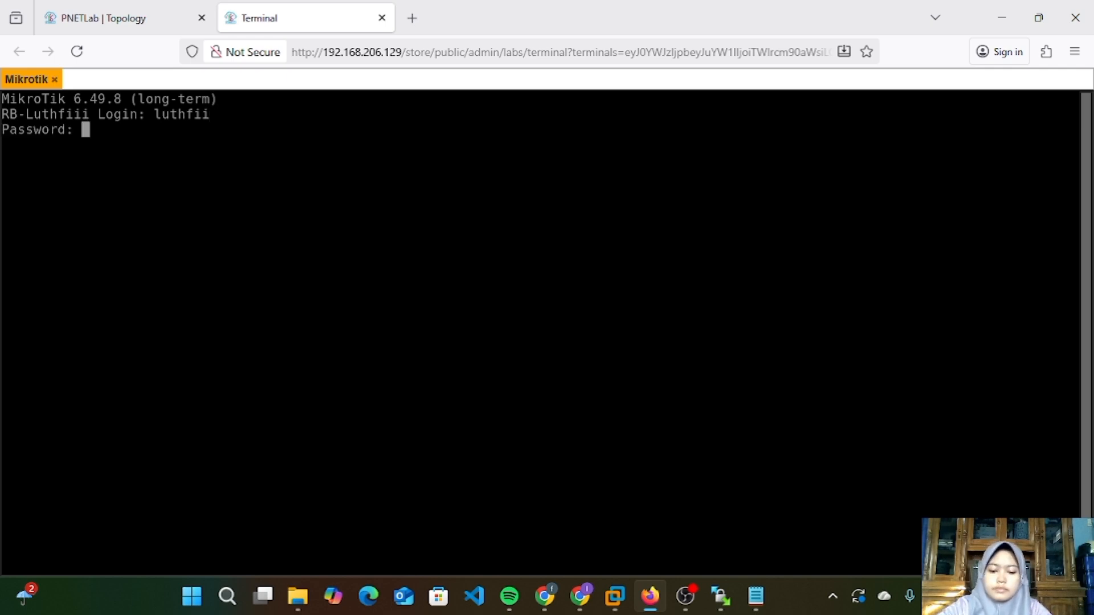
{"action": "key", "text": "Return"}
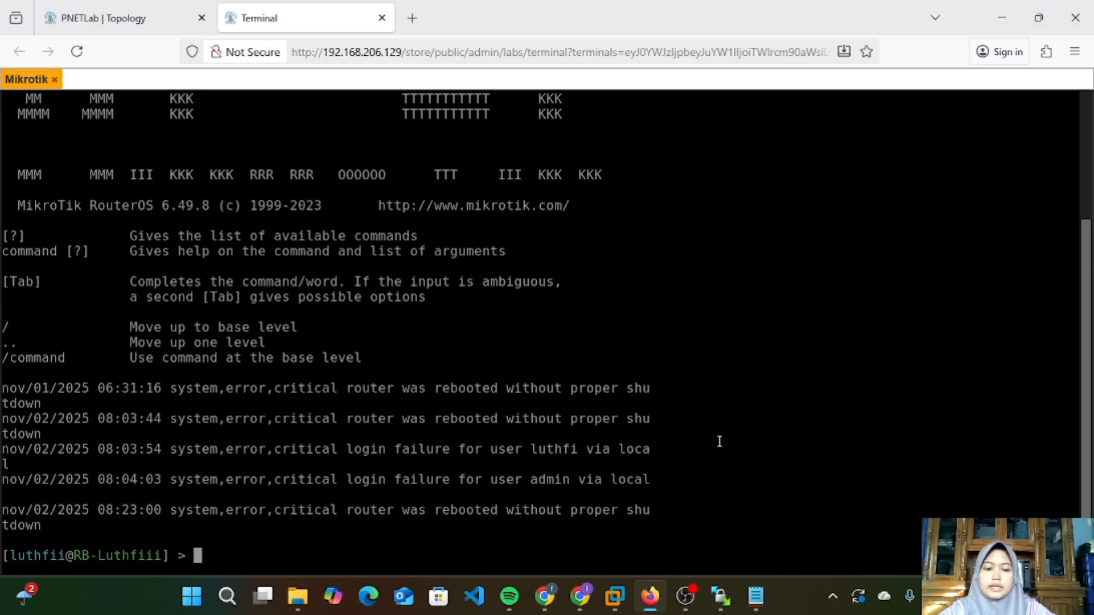
Step: List the router's DHCP clients with 'ip dhcp-client print'
{"action": "left_click", "coordinate": [756, 595]}
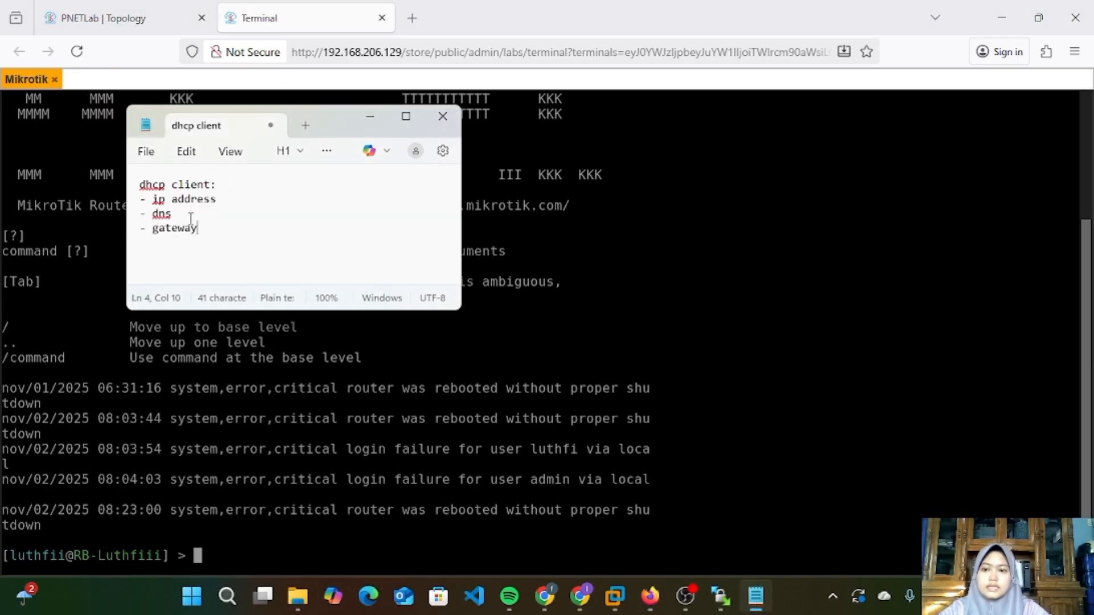
{"action": "left_click", "coordinate": [551, 315]}
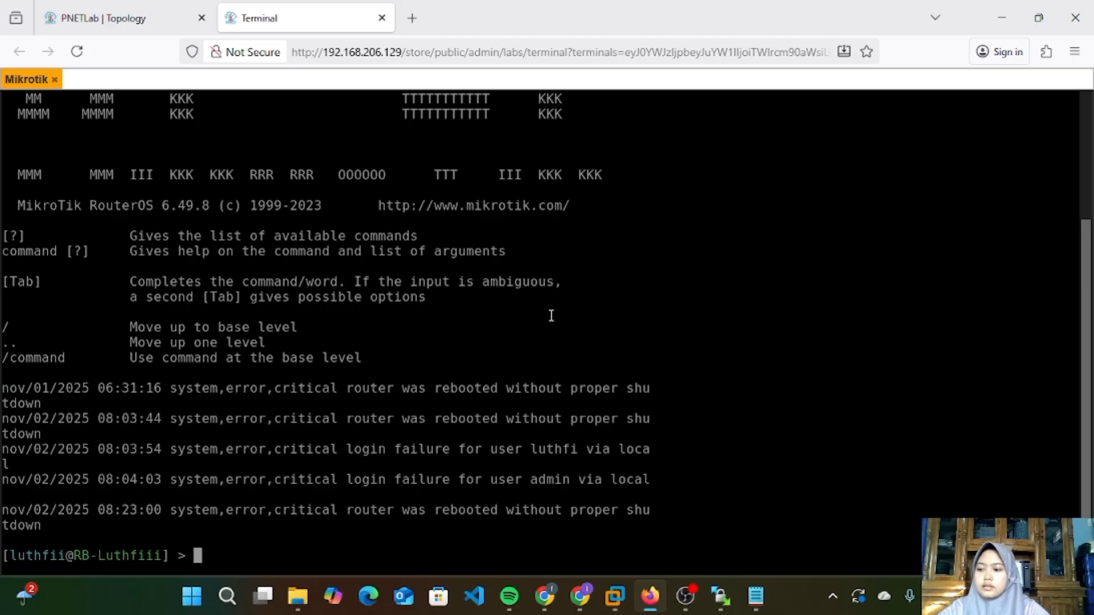
{"action": "type", "text": "ip dhc"}
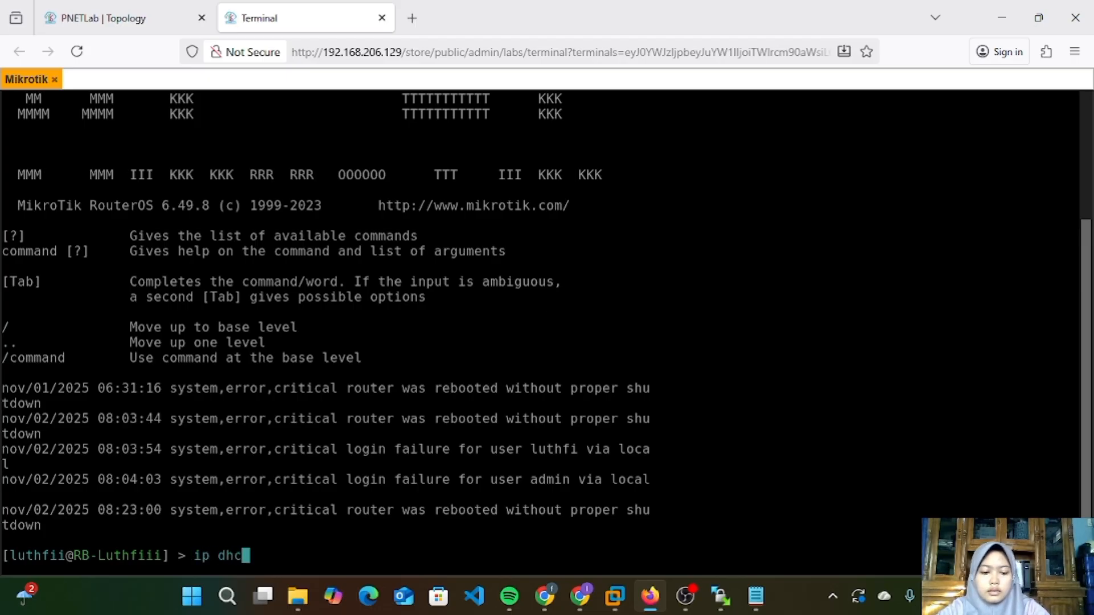
{"action": "type", "text": "p"}
{"action": "type", "text": "-cli"}
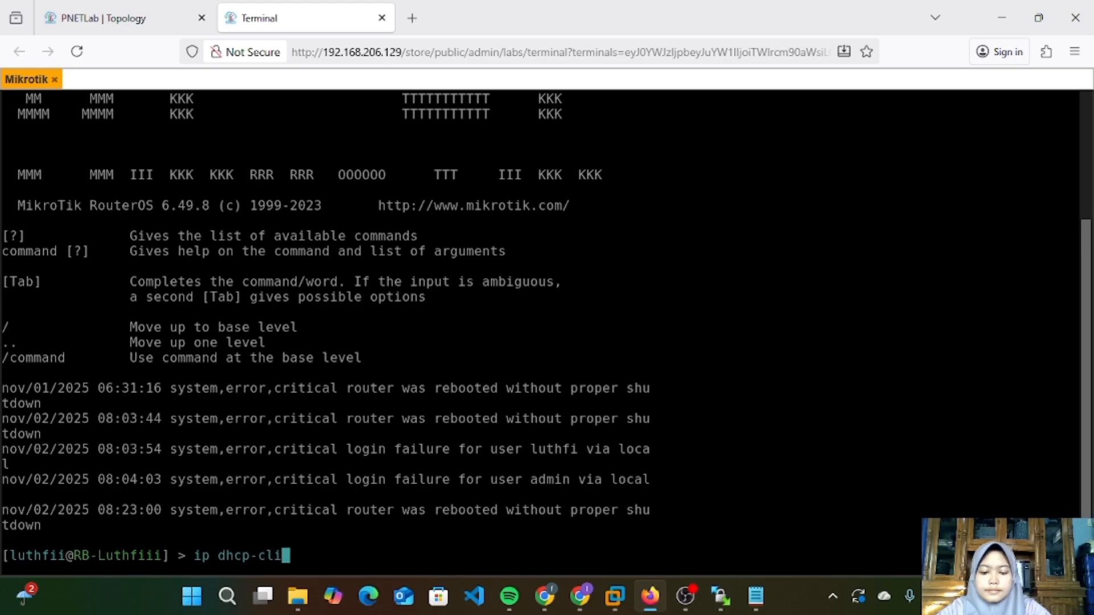
{"action": "type", "text": "ent pti"}
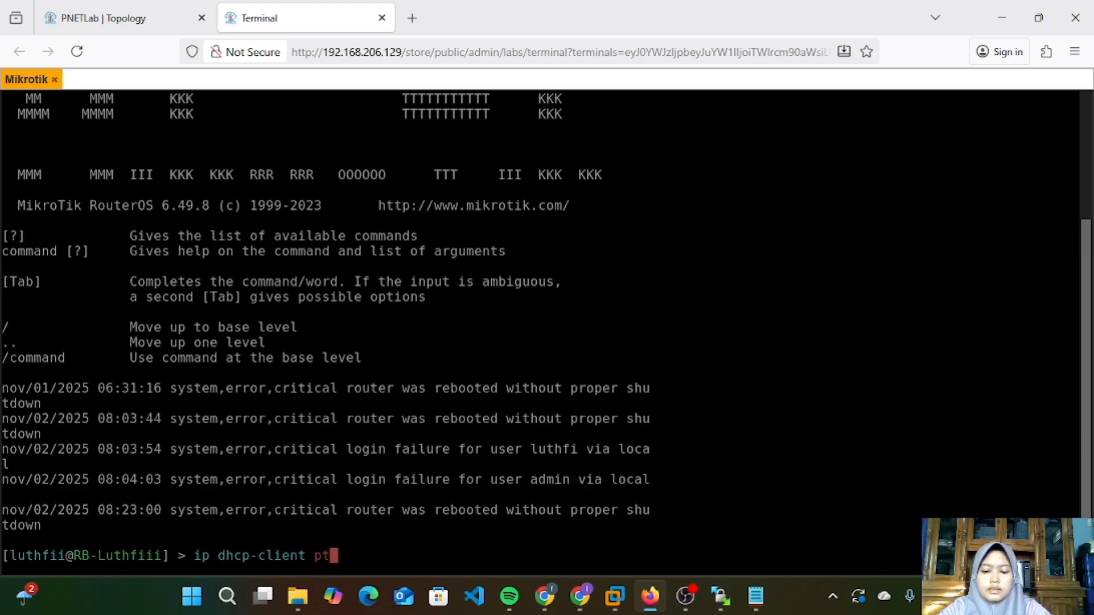
{"action": "key", "text": "BackSpace"}
{"action": "key", "text": "BackSpace"}
{"action": "type", "text": "rint"}
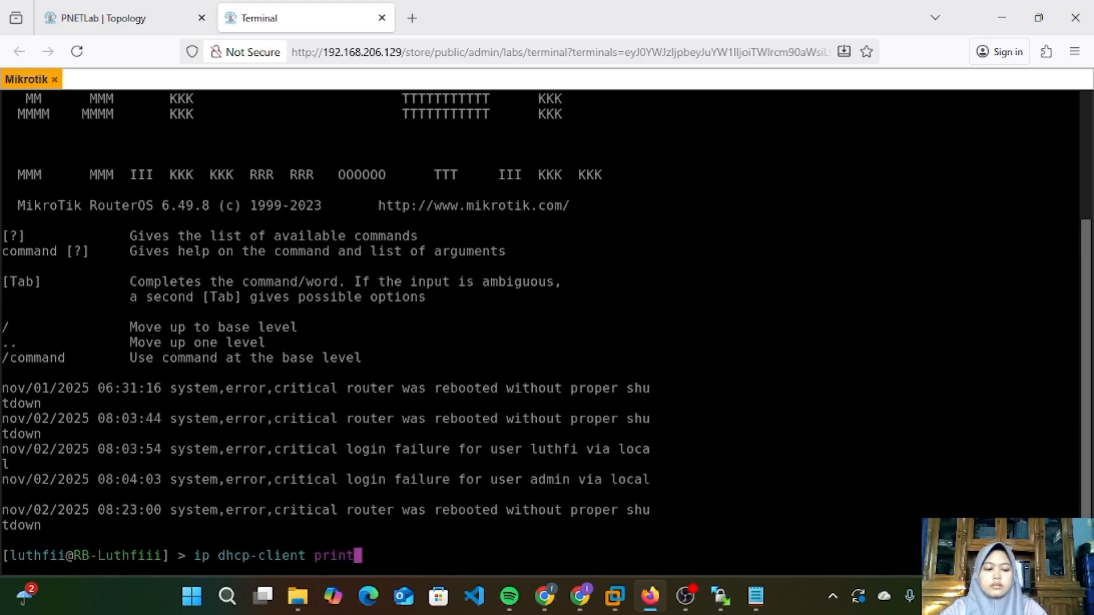
{"action": "key", "text": "Return"}
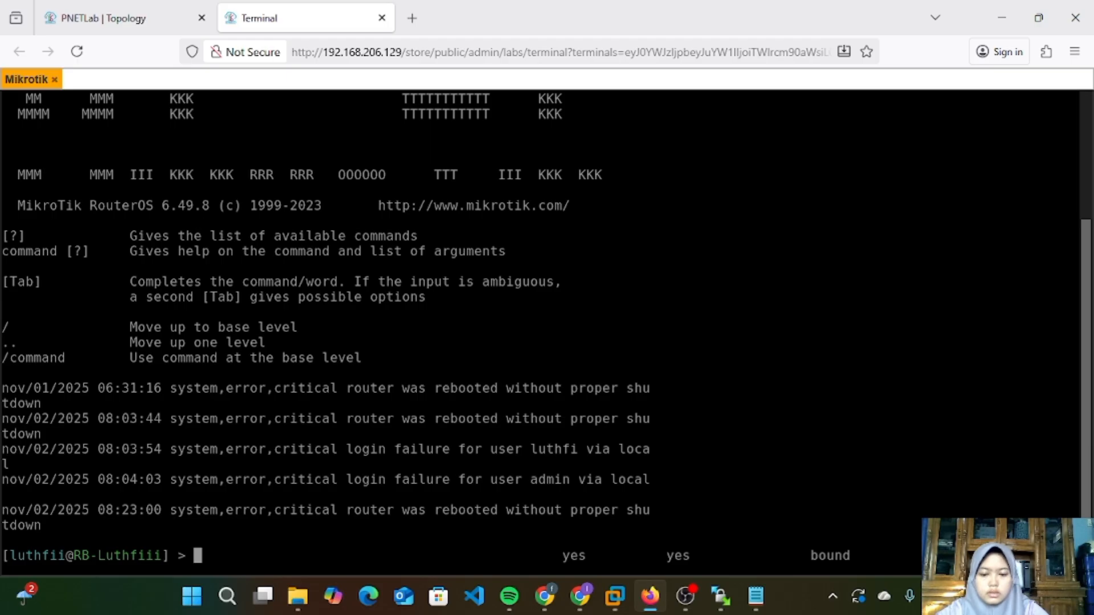
Step: At /ip dhcp-client, run print detail to show gateway 192.168.206.2 and server 192.168.206.254
{"action": "type", "text": "ip"}
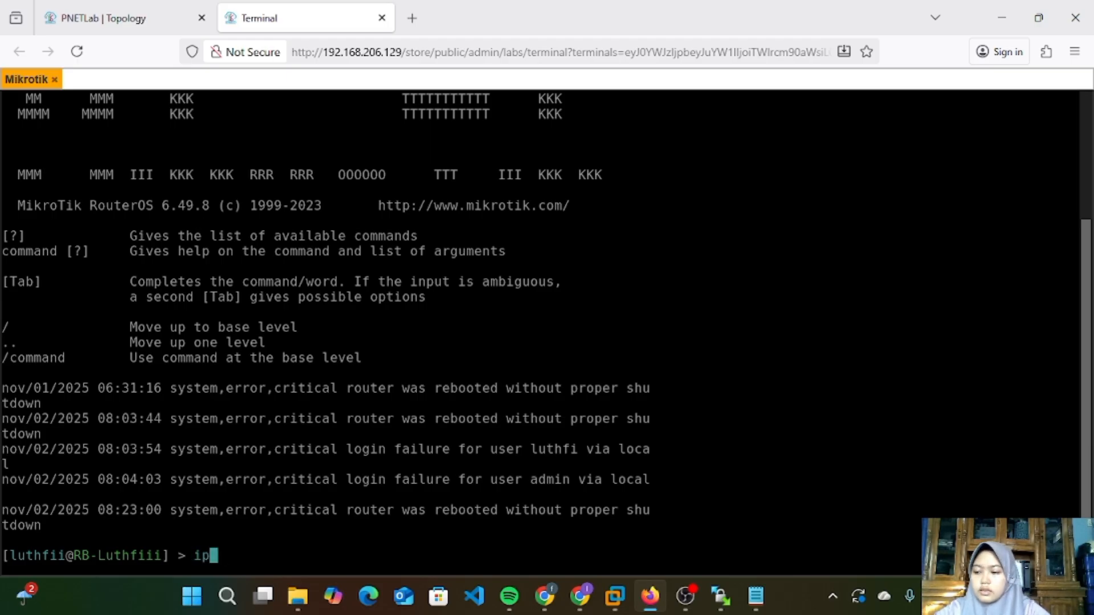
{"action": "type", "text": " dhcp"}
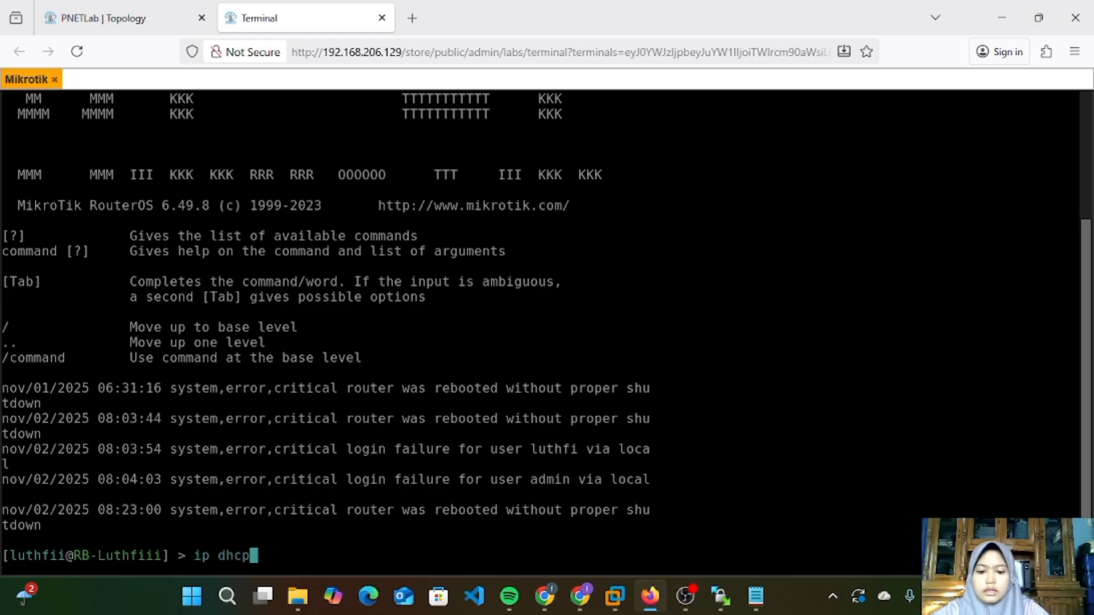
{"action": "type", "text": "-clint"}
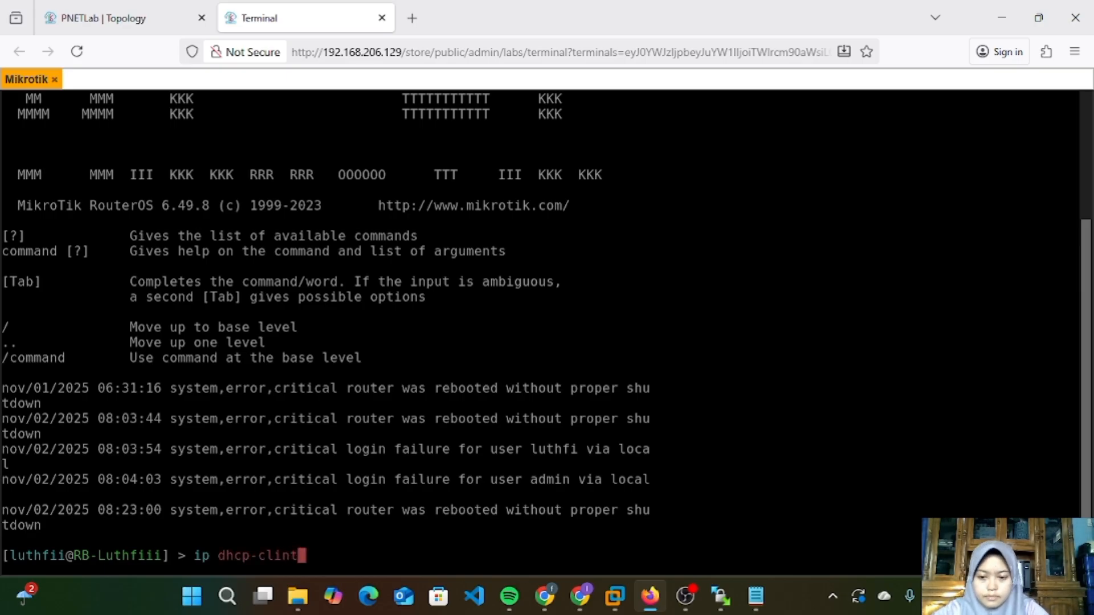
{"action": "key", "text": "Left"}
{"action": "key", "text": "Left"}
{"action": "type", "text": "e"}
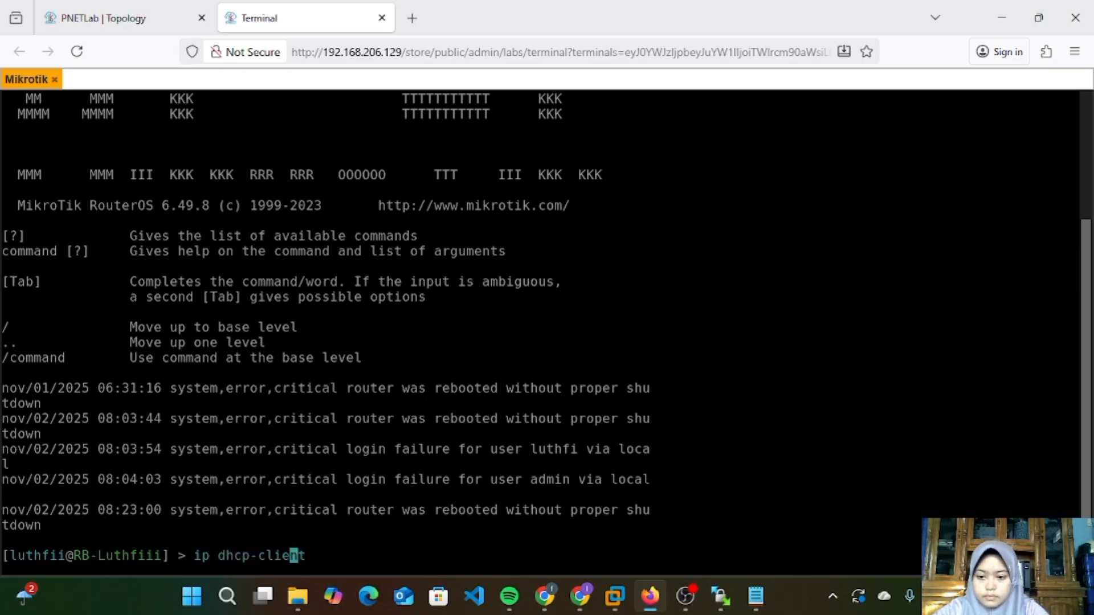
{"action": "key", "text": "Return"}
{"action": "type", "text": "print"}
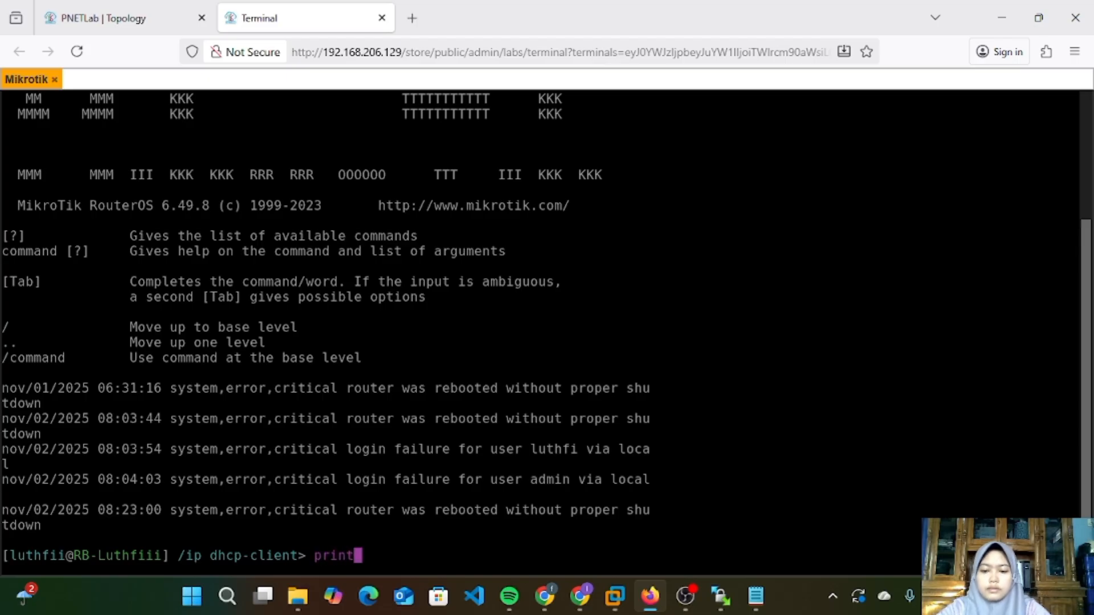
{"action": "key", "text": "Return"}
{"action": "type", "text": "print"}
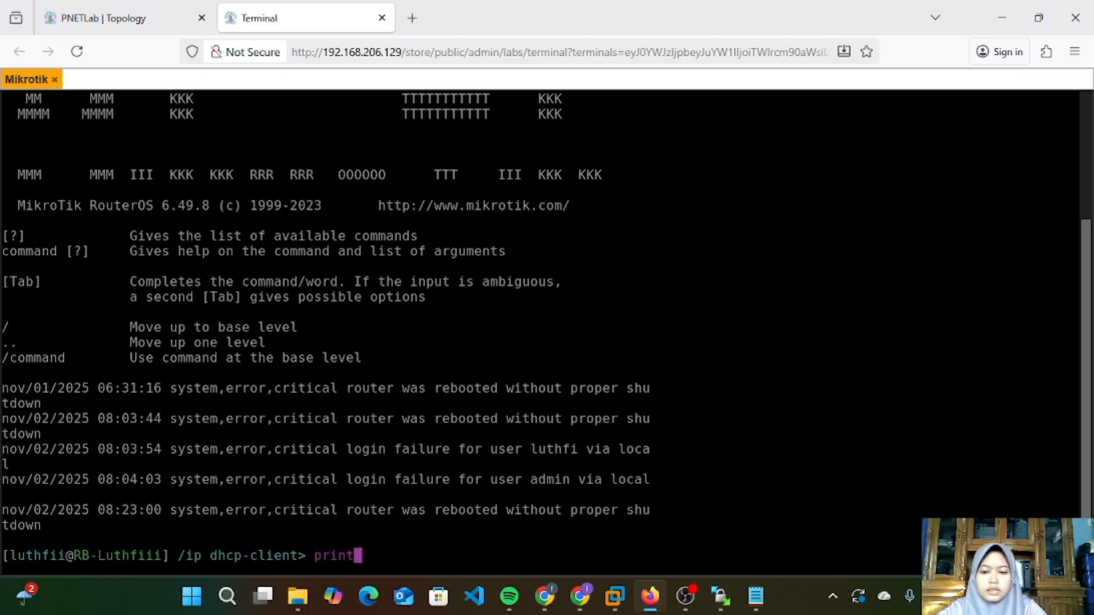
{"action": "type", "text": " detail"}
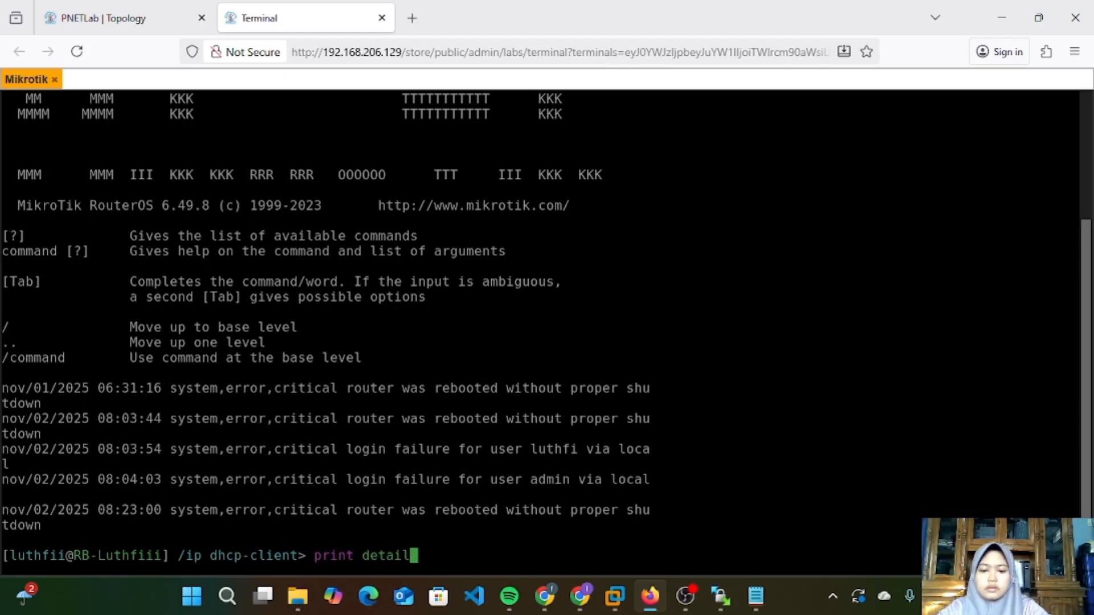
{"action": "key", "text": "Return"}
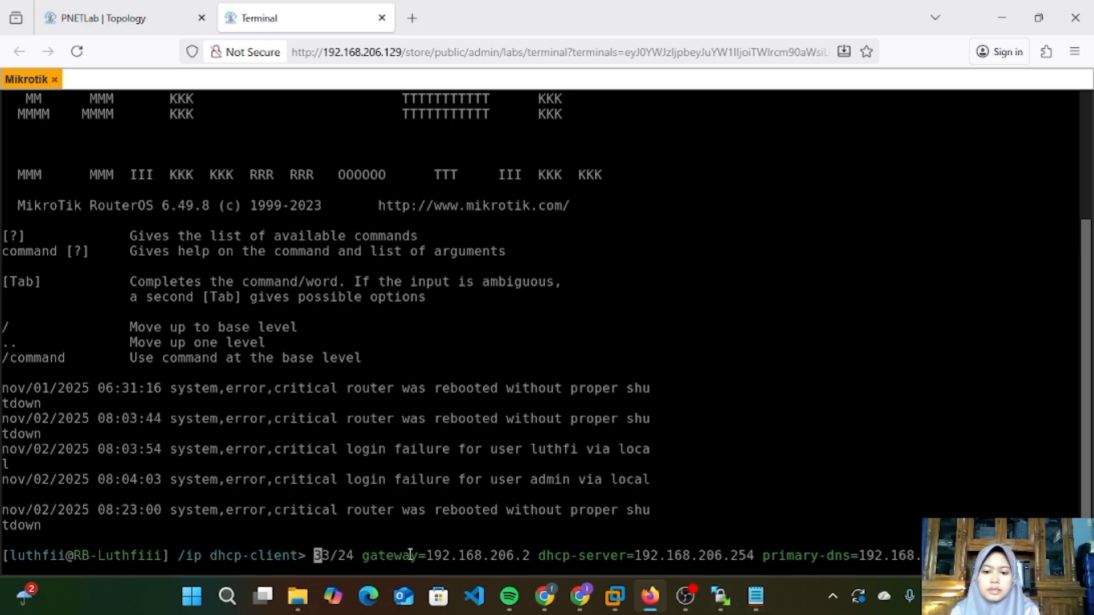
{"action": "left_click", "coordinate": [757, 597]}
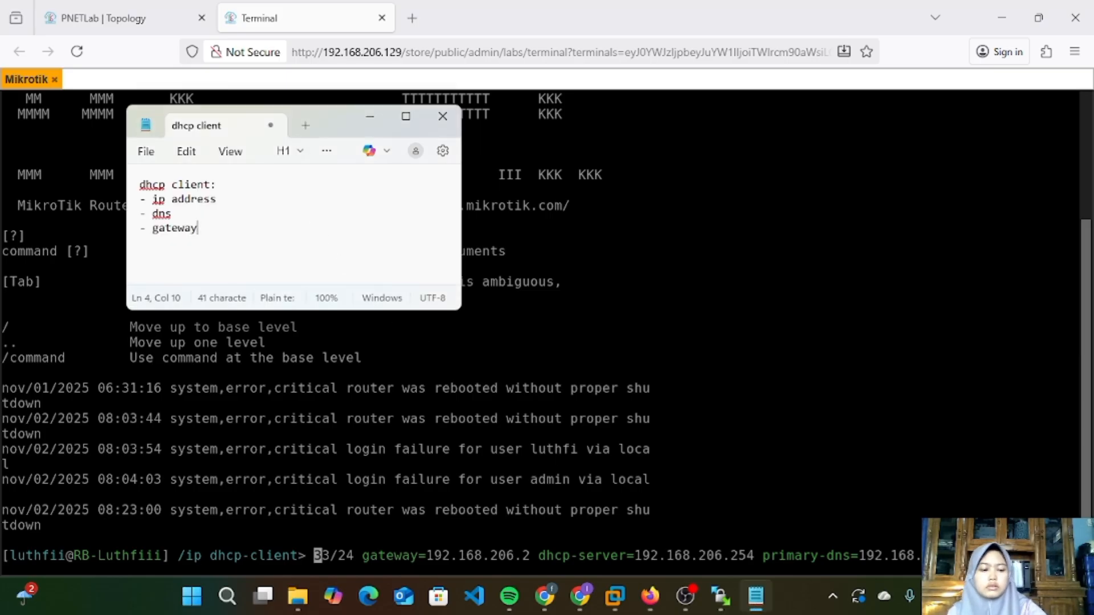
Step: Note the gateway 192.168.206.2 on a new line in the dhcp client note
{"action": "key", "text": "Return"}
{"action": "type", "text": "192"}
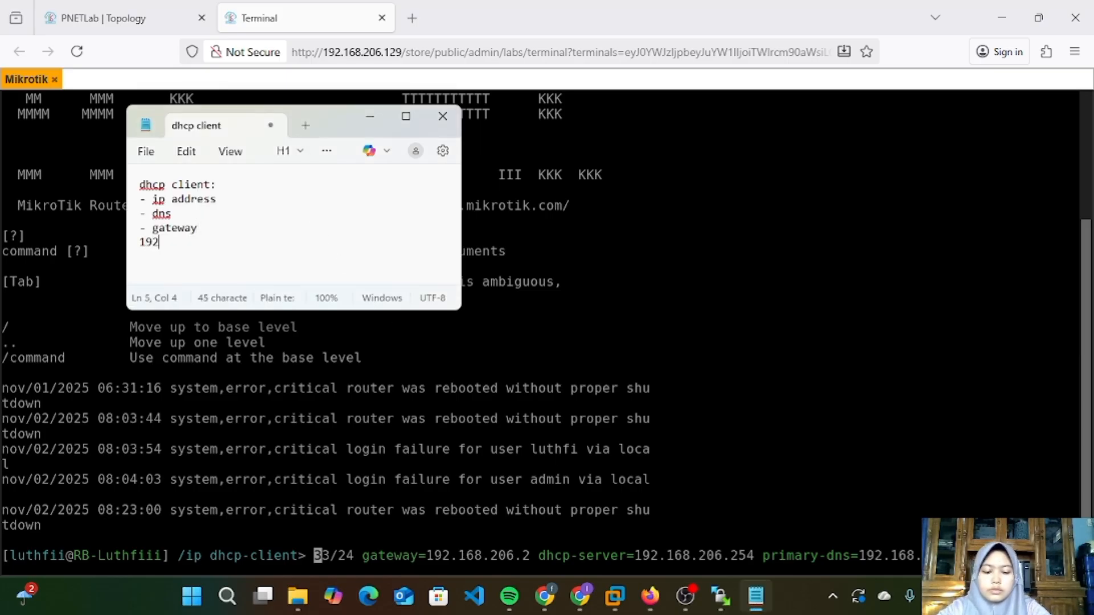
{"action": "type", "text": ".16"}
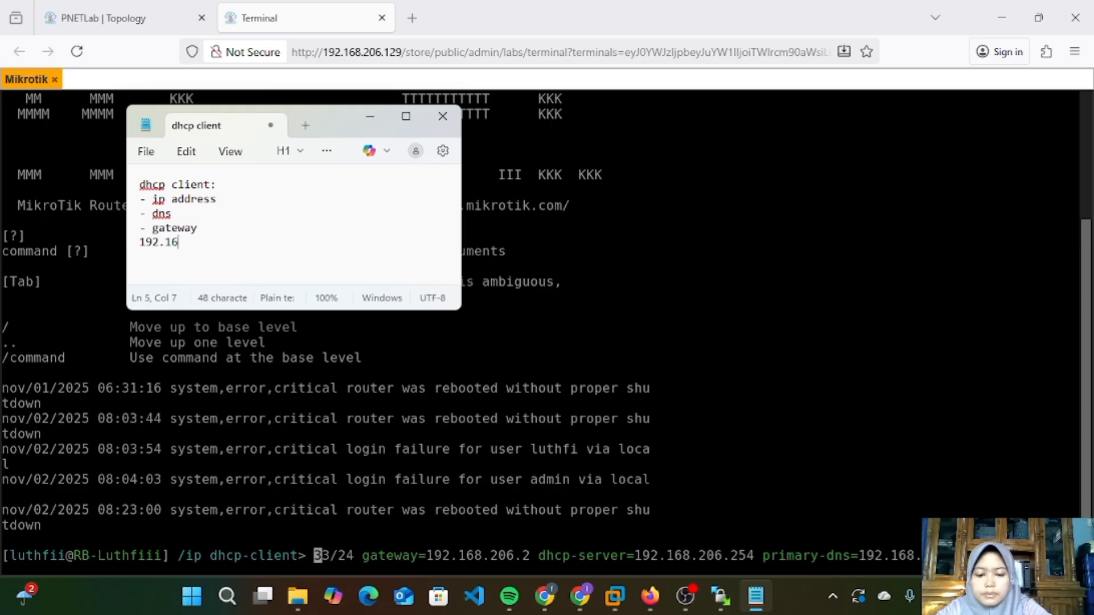
{"action": "type", "text": "8."}
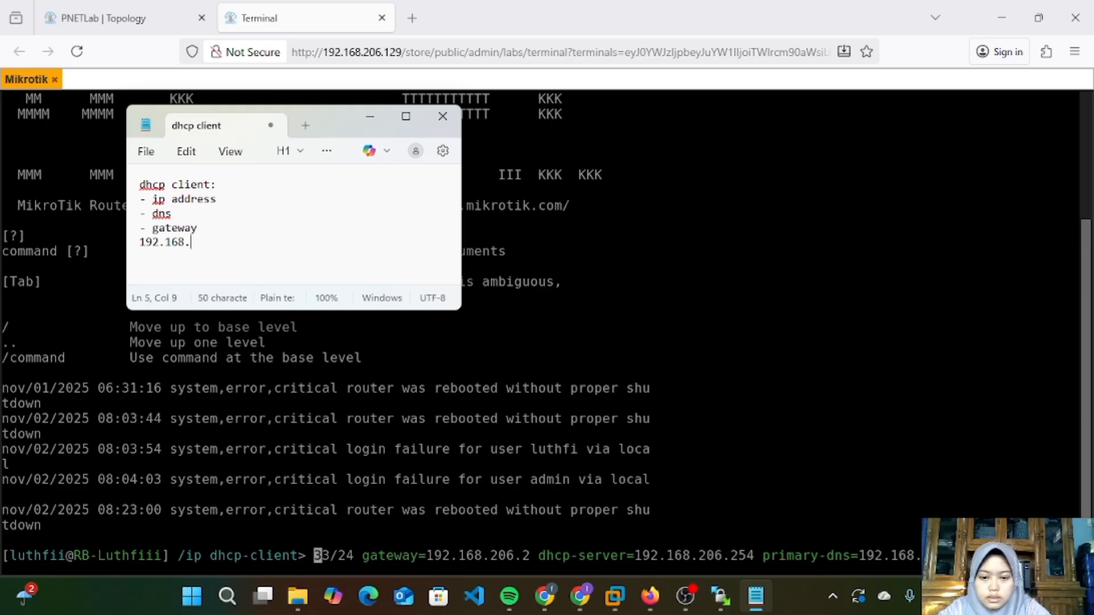
{"action": "type", "text": "206"}
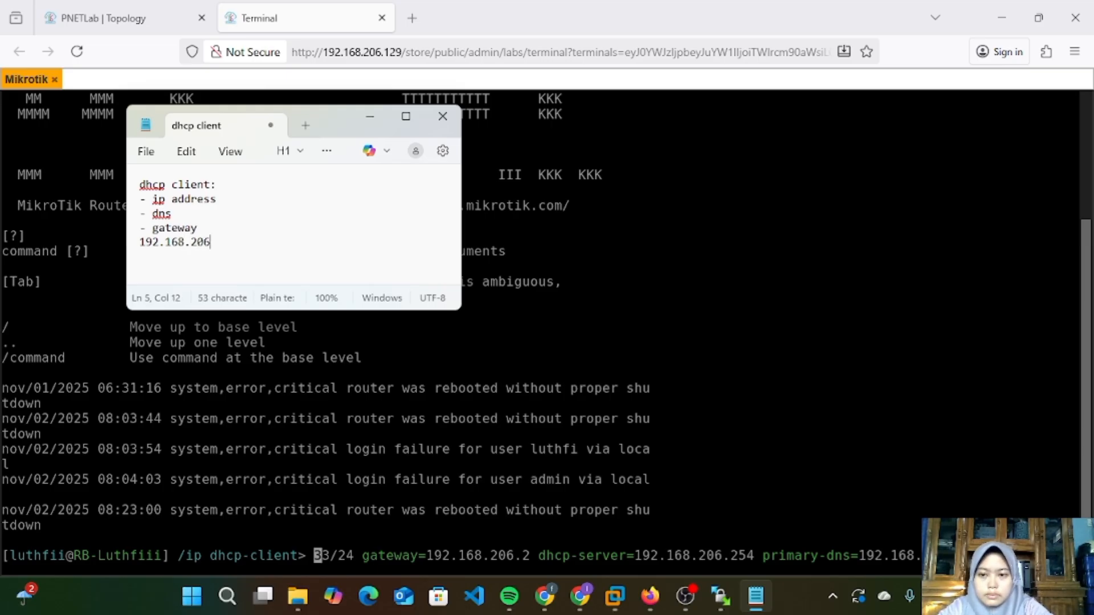
{"action": "type", "text": ".2"}
{"action": "key", "text": "alt+Tab"}
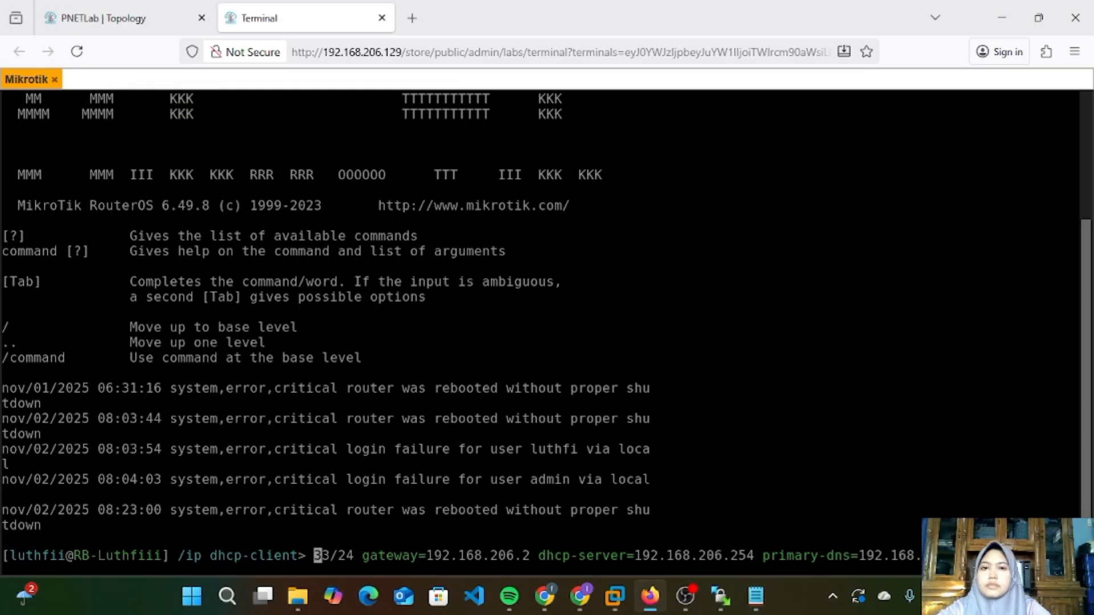
Step: List the DHCP clients, remove entry number=0, and confirm the list is empty
{"action": "key", "text": "ctrl+w"}
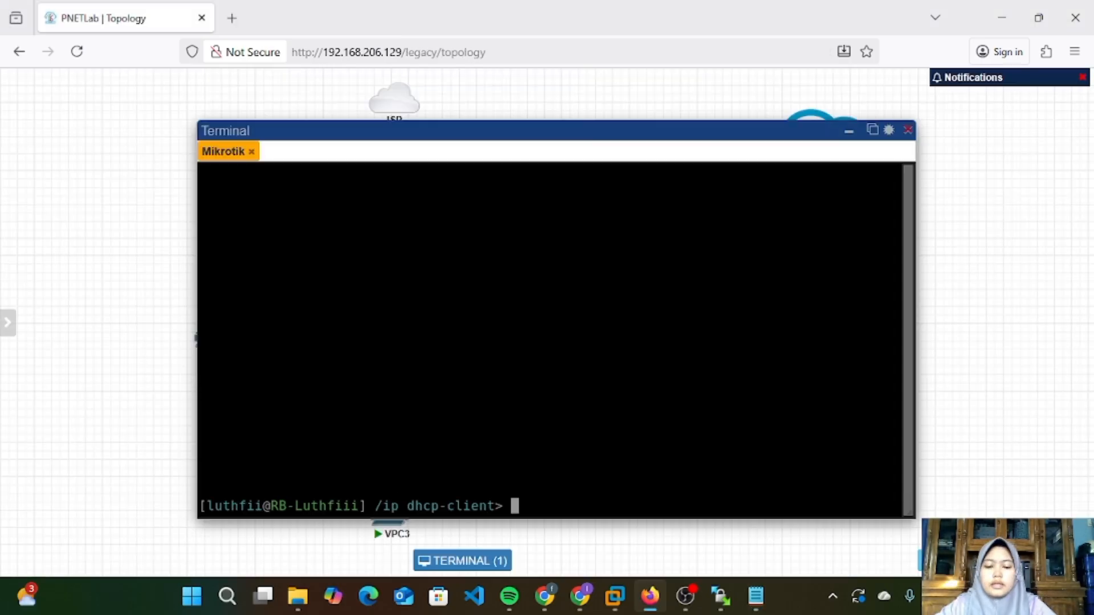
{"action": "type", "text": "print"}
{"action": "key", "text": "Return"}
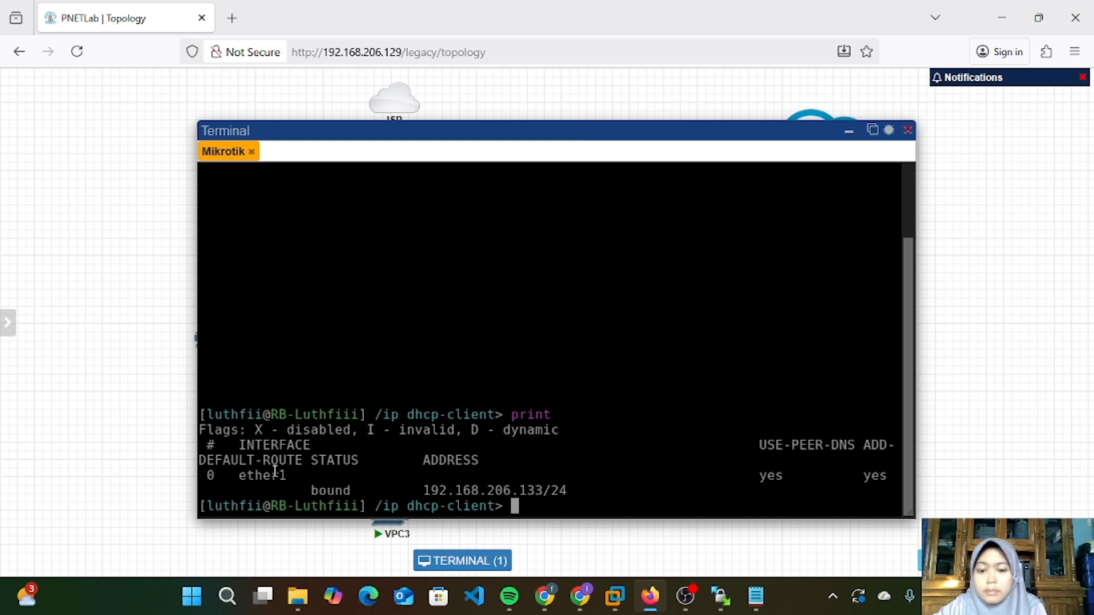
{"action": "type", "text": "remo"}
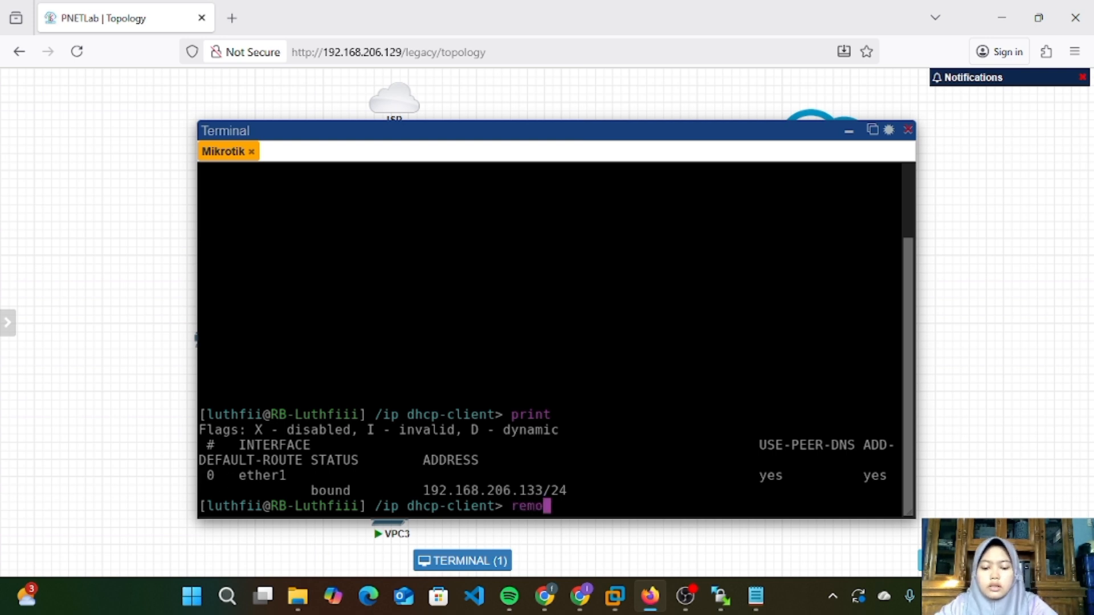
{"action": "type", "text": "ve num"}
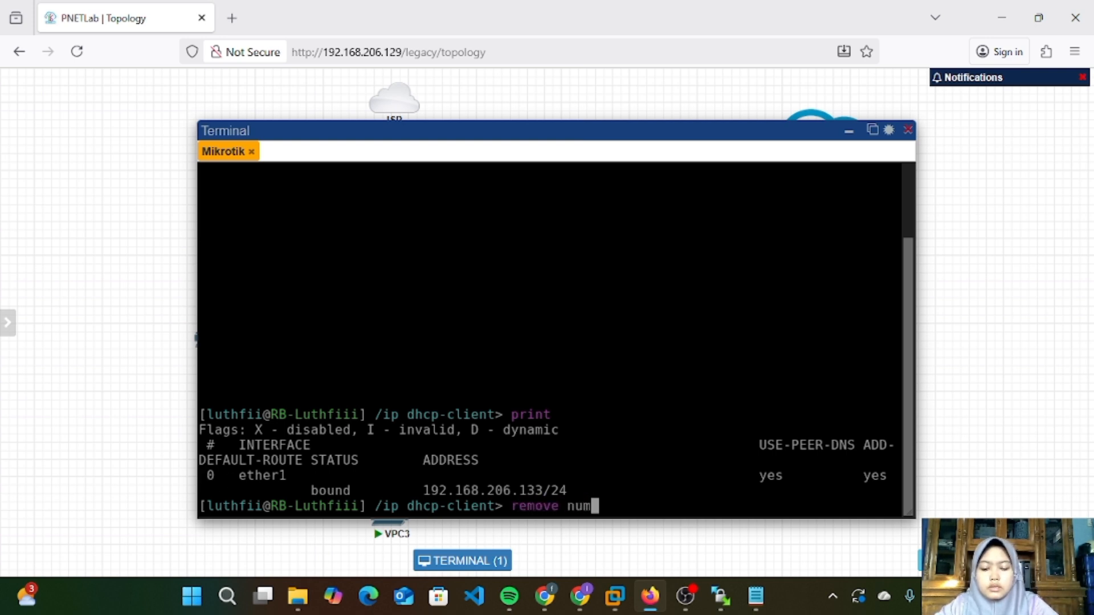
{"action": "type", "text": "ber-"}
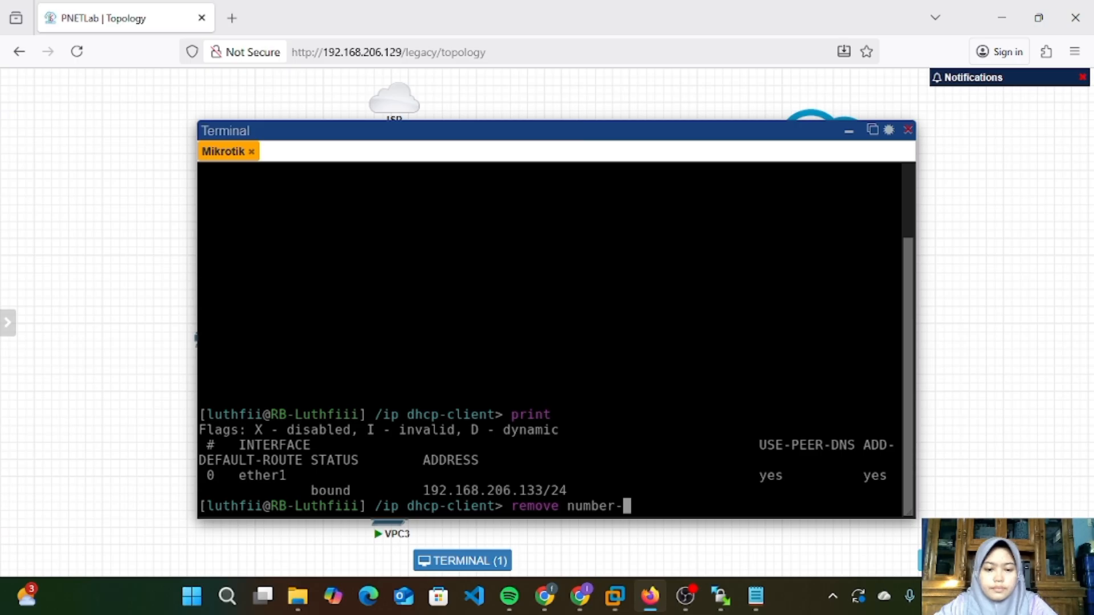
{"action": "key", "text": "BackSpace"}
{"action": "type", "text": "=0"}
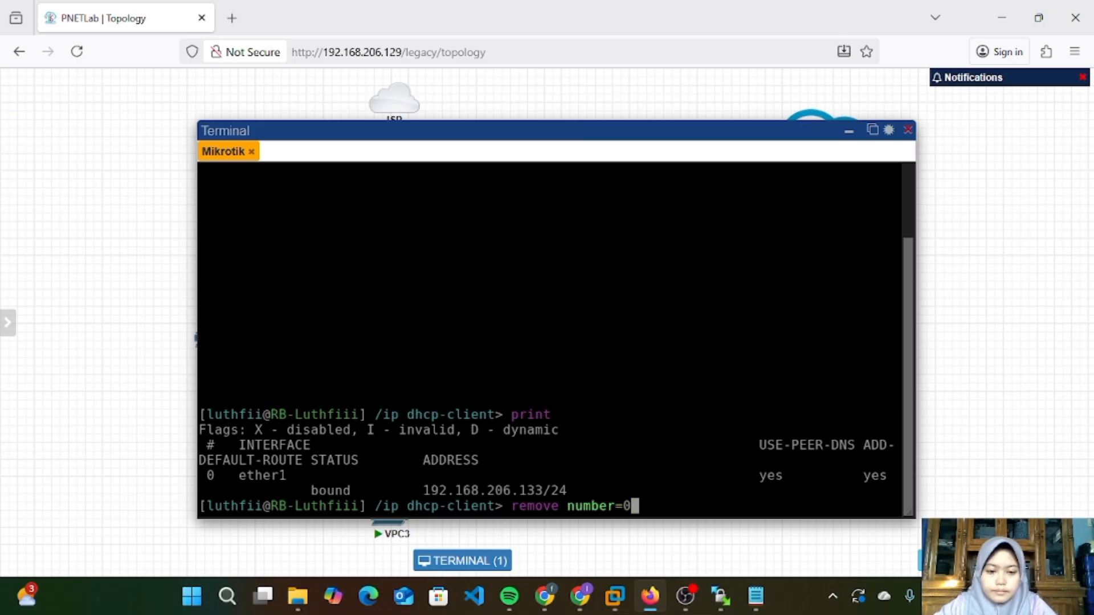
{"action": "key", "text": "Return"}
{"action": "type", "text": "print"}
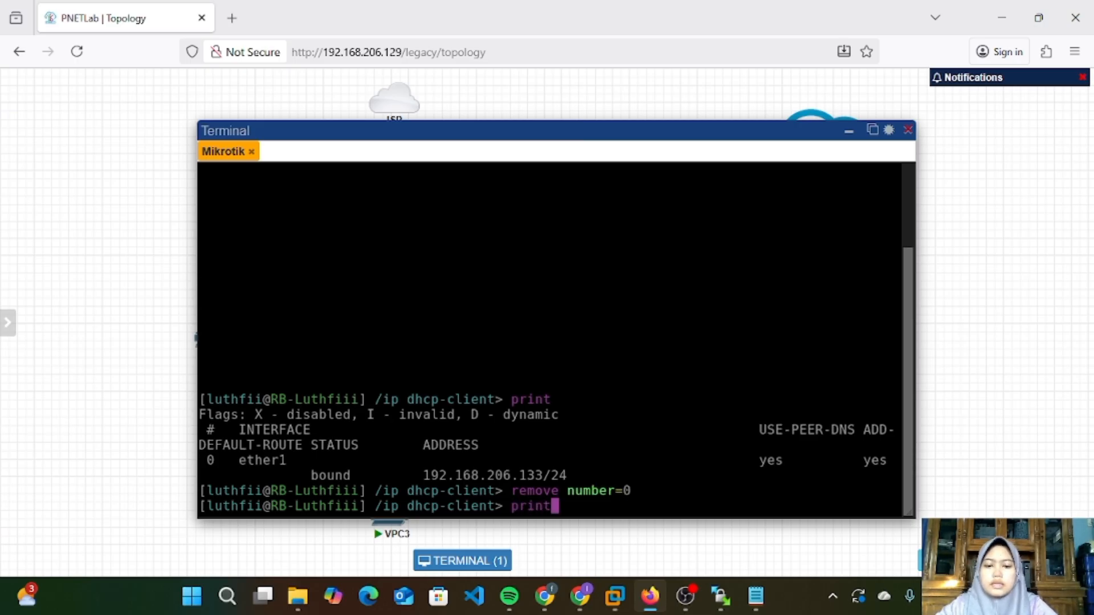
{"action": "key", "text": "Return"}
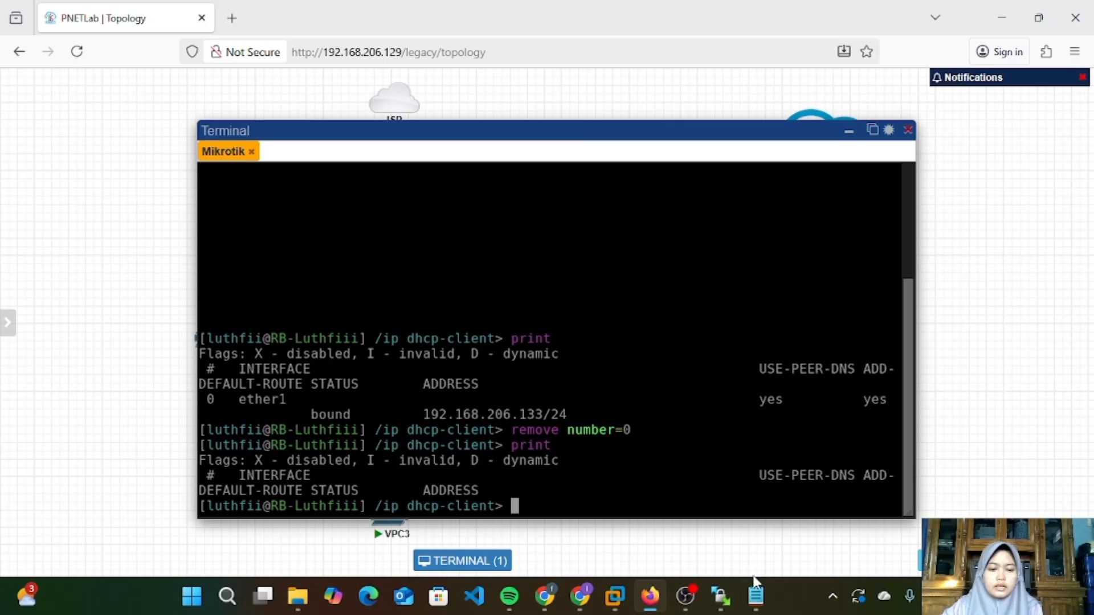
{"action": "left_click", "coordinate": [755, 597]}
{"action": "left_click", "coordinate": [507, 246]}
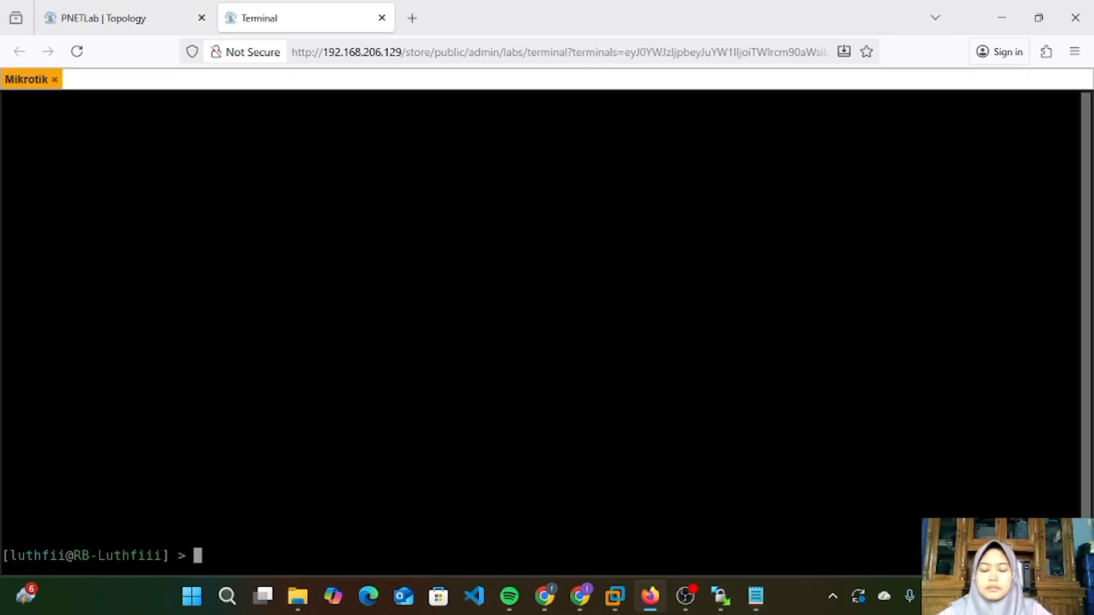
Step: Add an enabled DHCP client on ether1 with 'ip dhcp-client add interface=ether1 disabled=no'
{"action": "type", "text": "ip ag"}
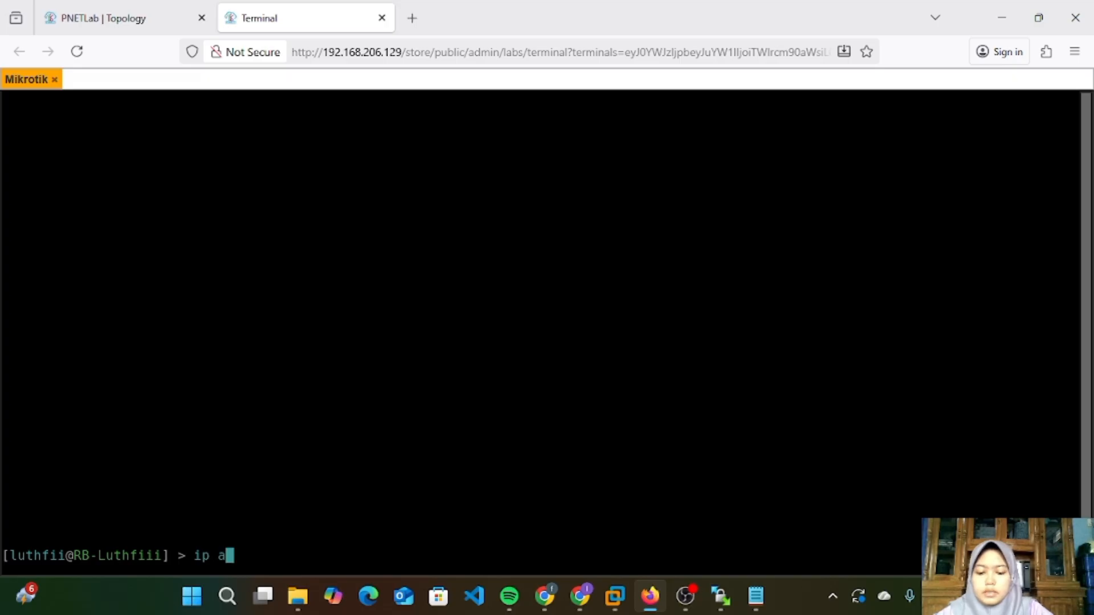
{"action": "key", "text": "BackSpace"}
{"action": "key", "text": "BackSpace"}
{"action": "type", "text": "d"}
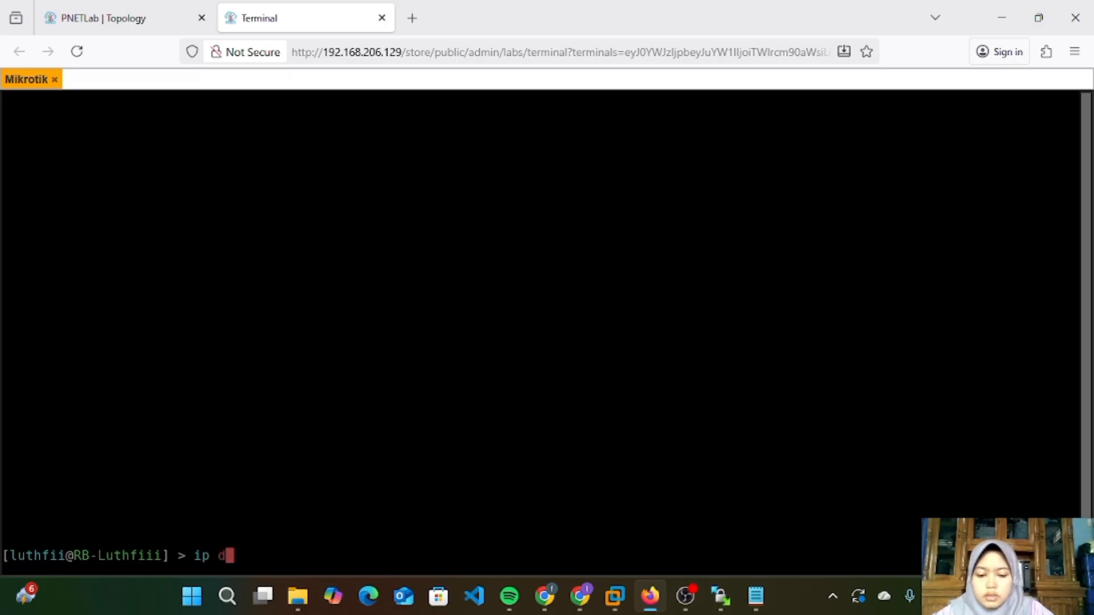
{"action": "type", "text": "hcp-cl"}
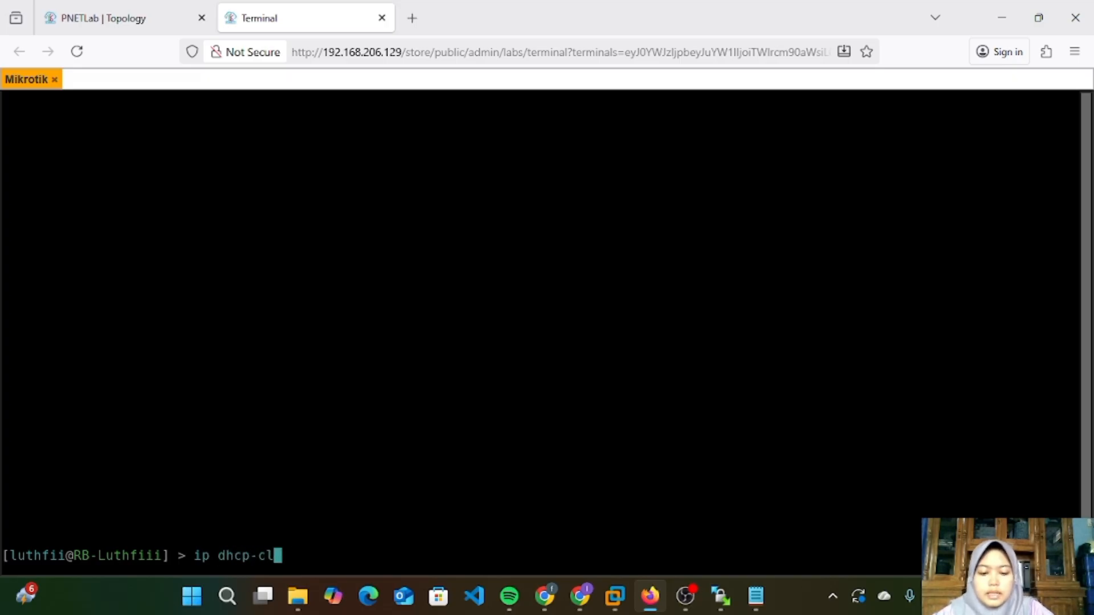
{"action": "type", "text": "ient"}
{"action": "type", "text": " a"}
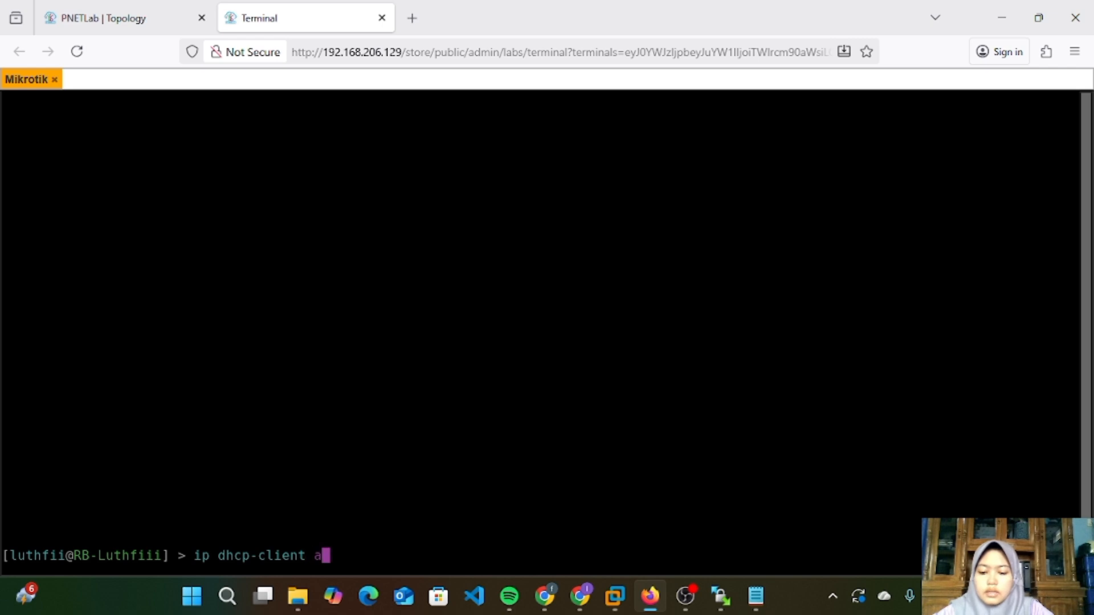
{"action": "type", "text": "dd interface"}
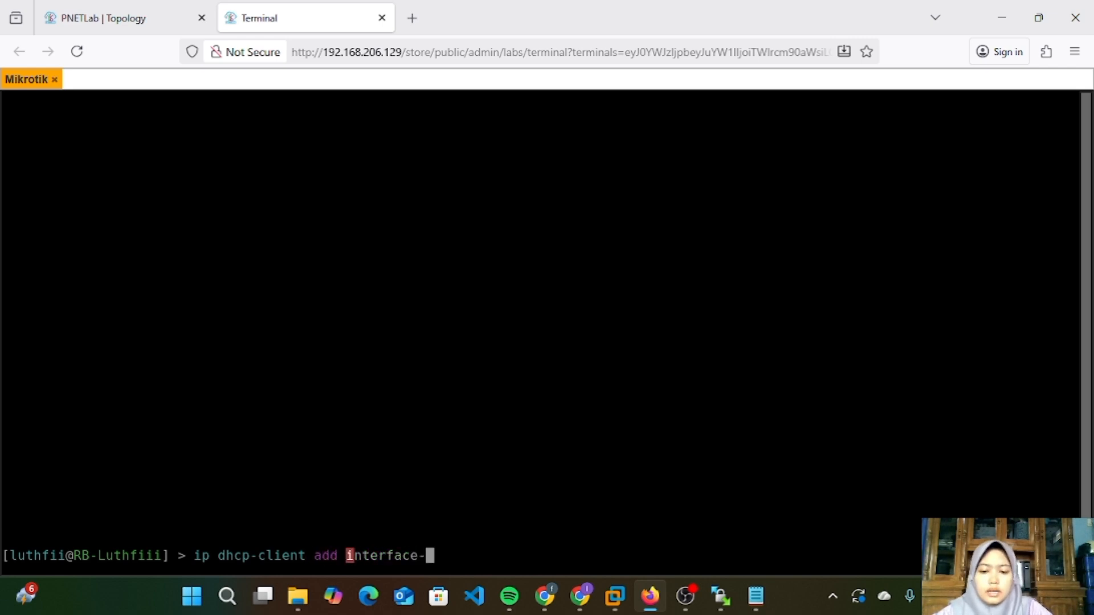
{"action": "type", "text": "=eth"}
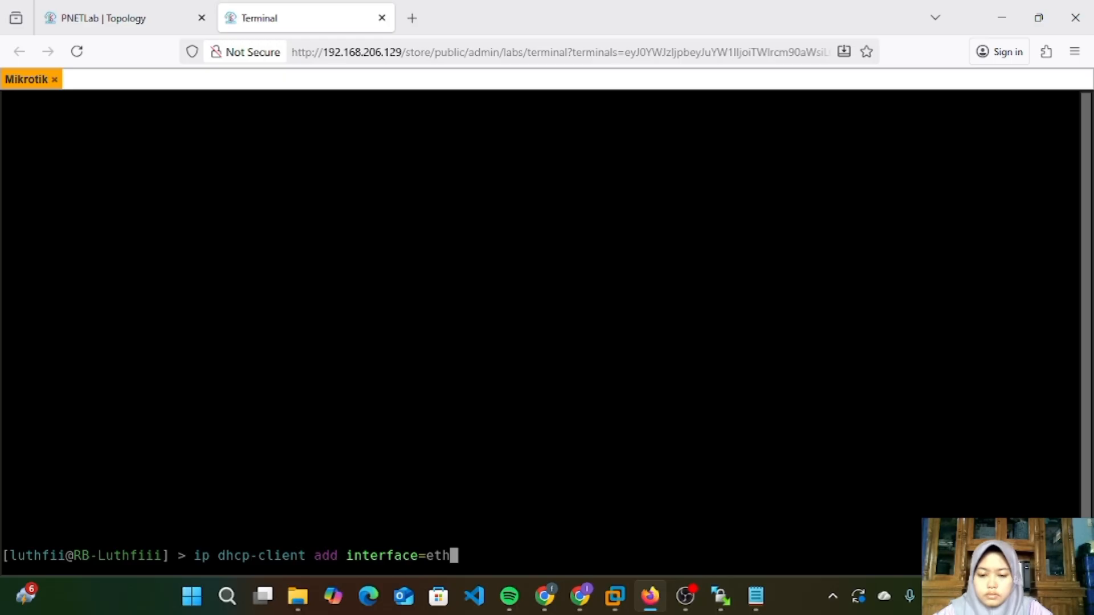
{"action": "type", "text": "er1 "}
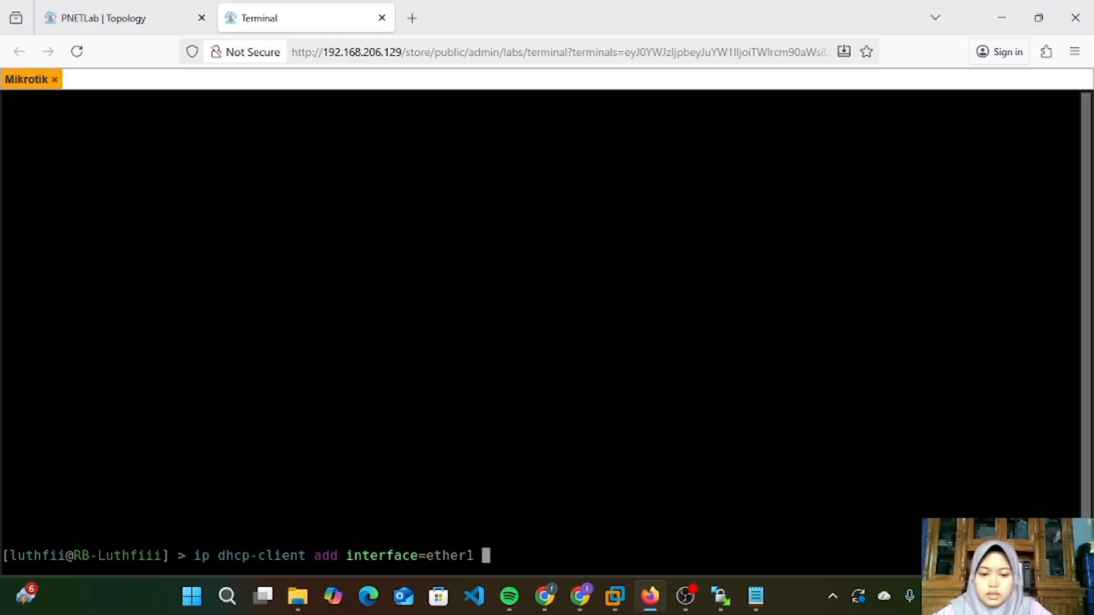
{"action": "type", "text": "disab"}
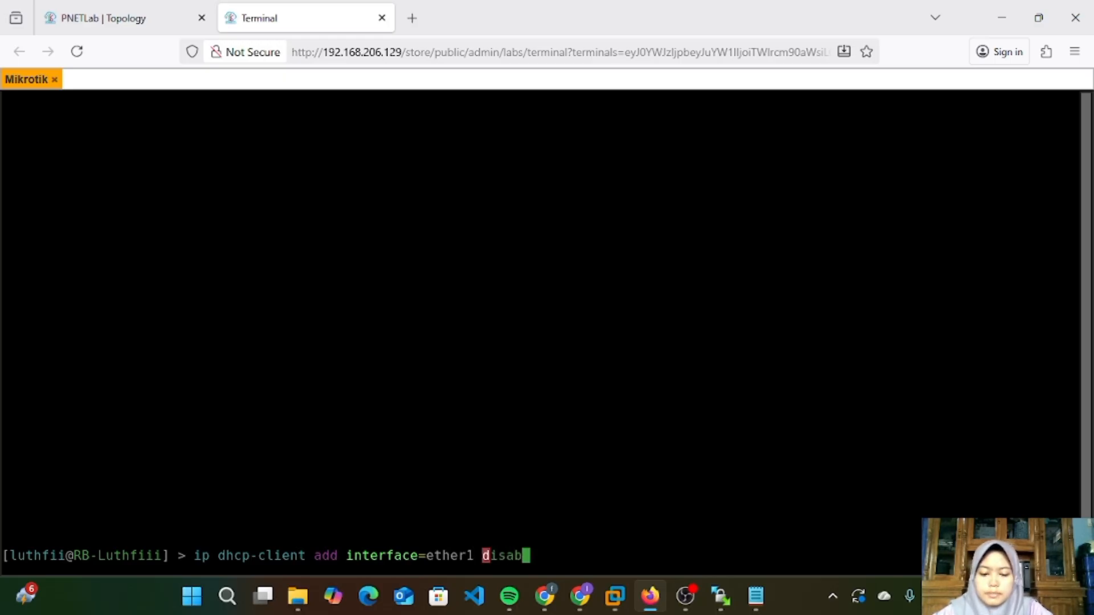
{"action": "type", "text": "led"}
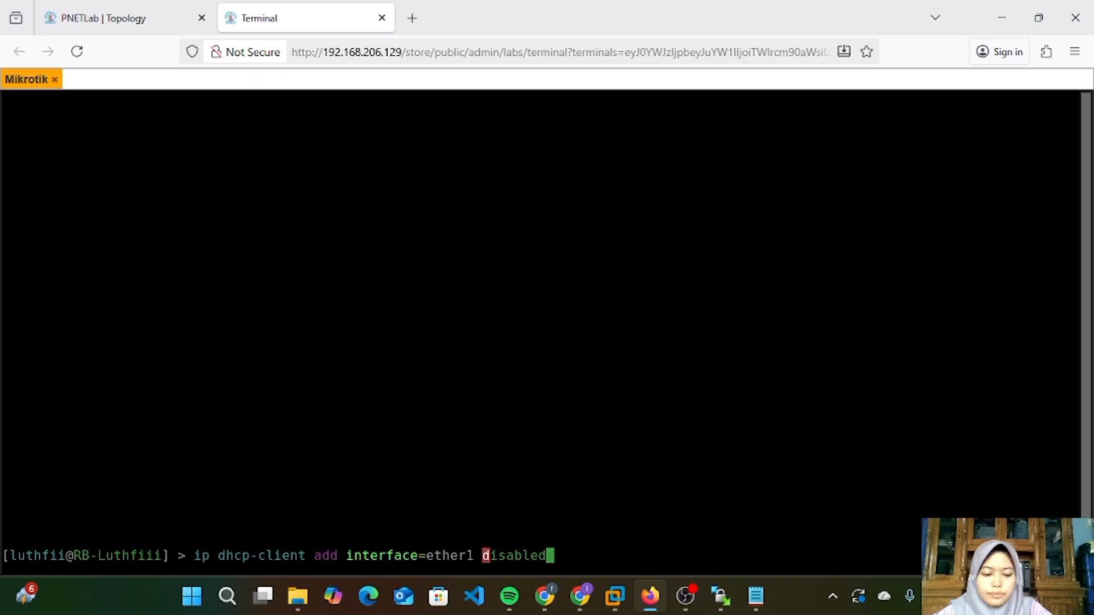
{"action": "type", "text": "=no"}
{"action": "key", "text": "Return"}
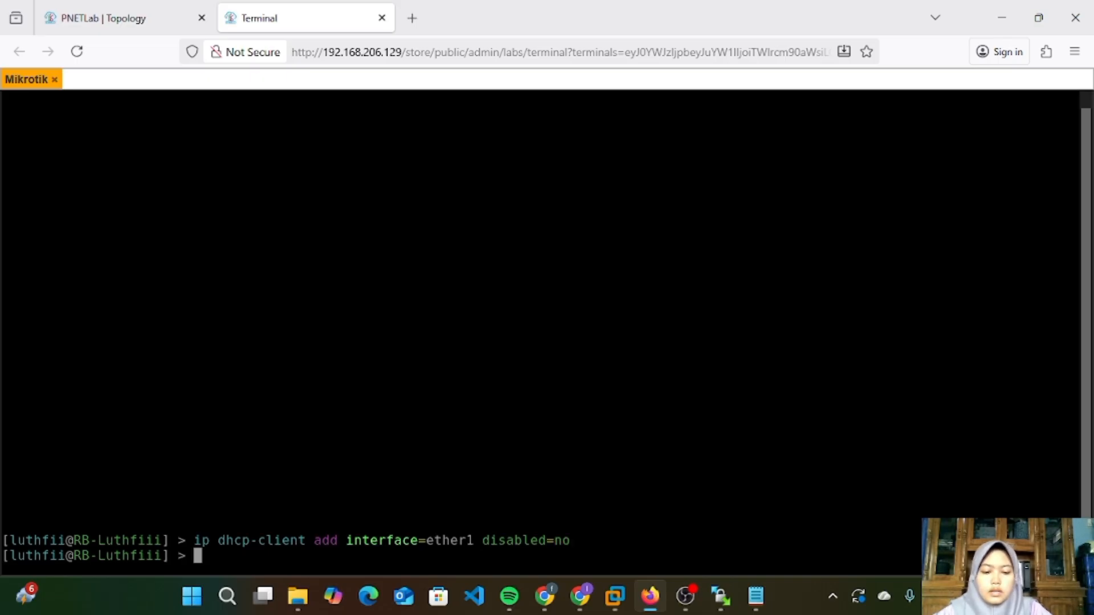
Step: Run 'ip address print' to confirm the leased address 192.168.206.133/24
{"action": "type", "text": "print"}
{"action": "key", "text": "Return"}
{"action": "key", "text": "Return"}
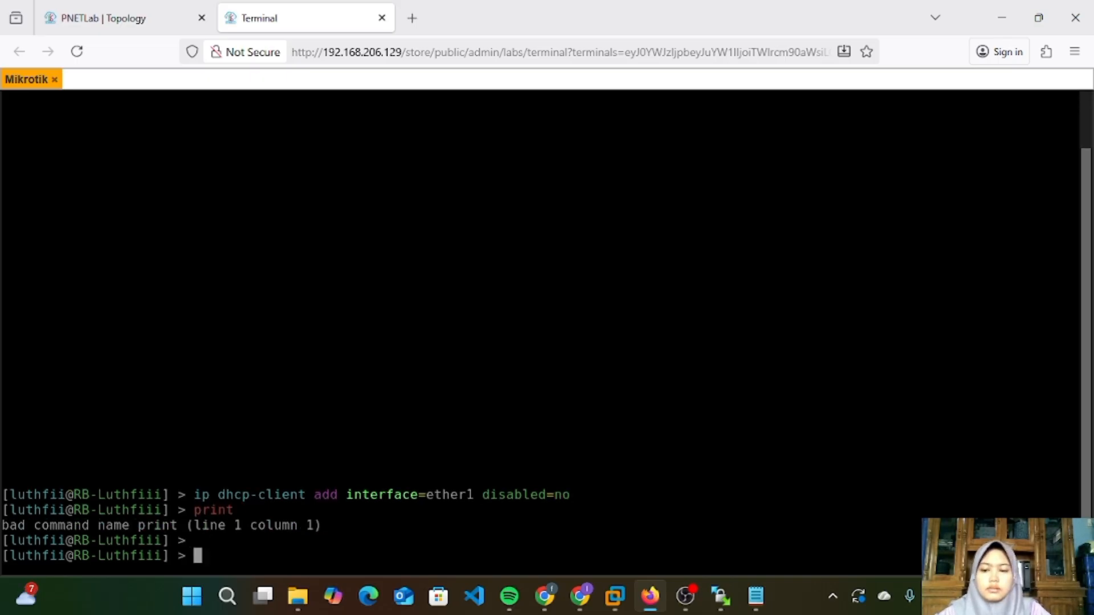
{"action": "key", "text": "Up"}
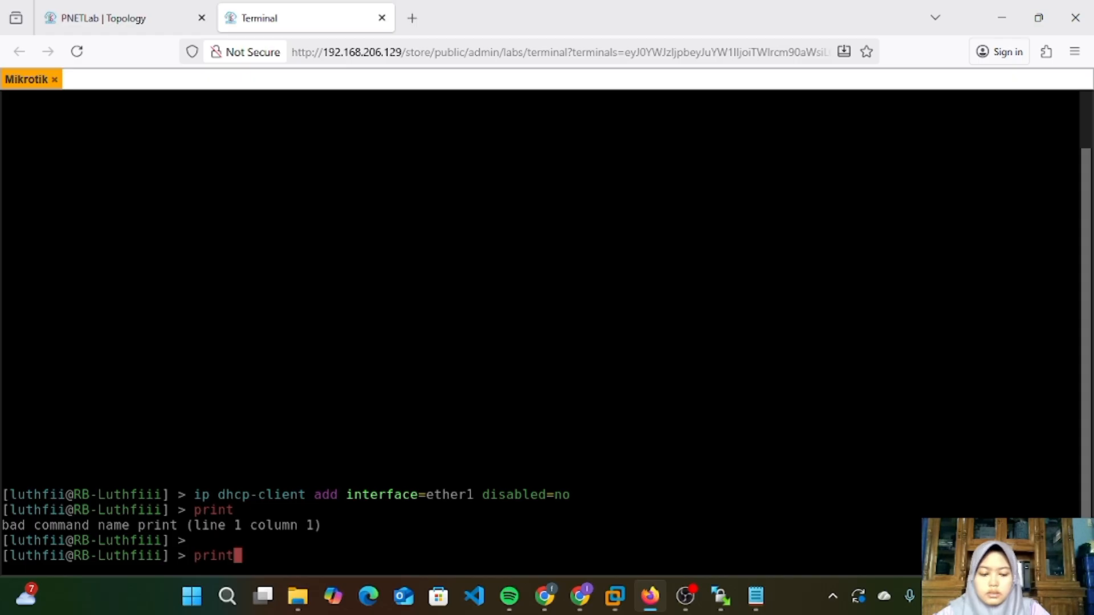
{"action": "key", "text": "Left"}
{"action": "key", "text": "Left"}
{"action": "key", "text": "Left"}
{"action": "key", "text": "Left"}
{"action": "type", "text": "ip addre"}
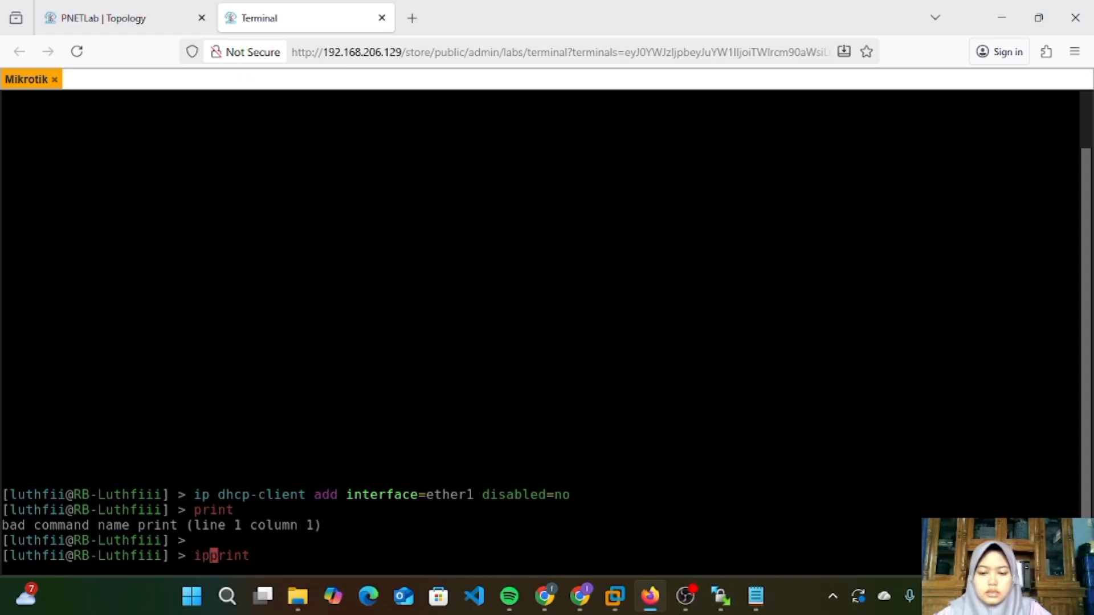
{"action": "type", "text": "ss"}
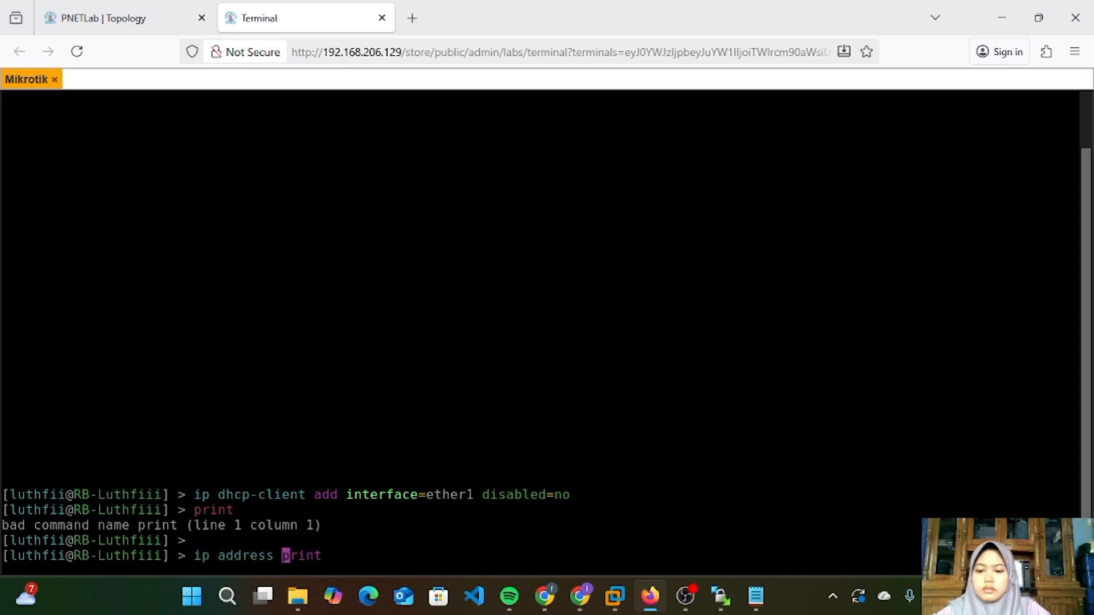
{"action": "key", "text": "Return"}
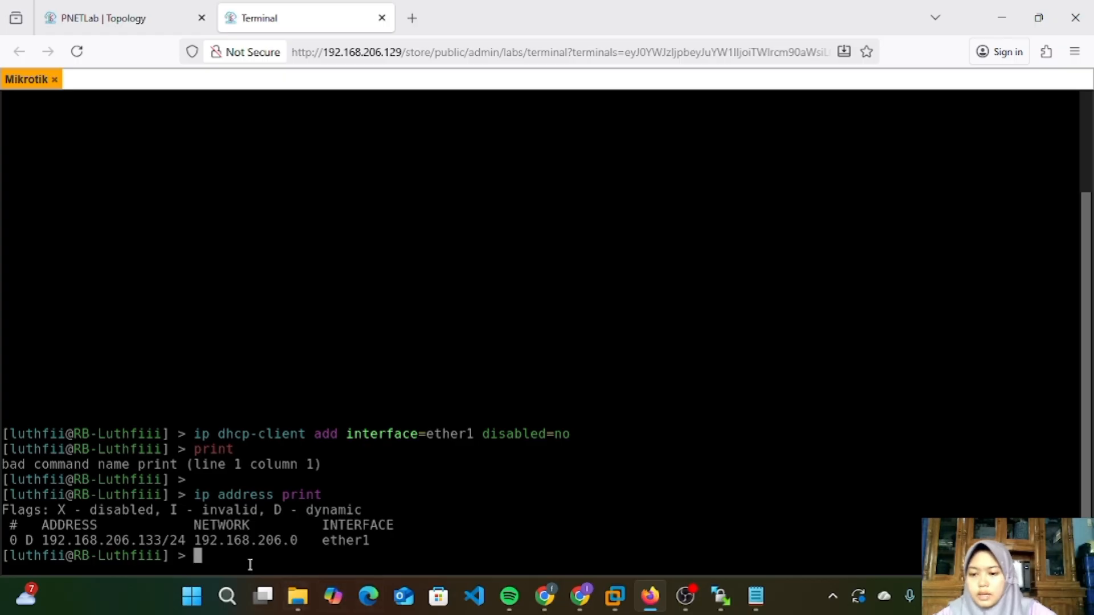
{"action": "left_click_drag", "start_coordinate": [122, 541], "coordinate": [110, 534]}
{"action": "left_click", "coordinate": [110, 534]}
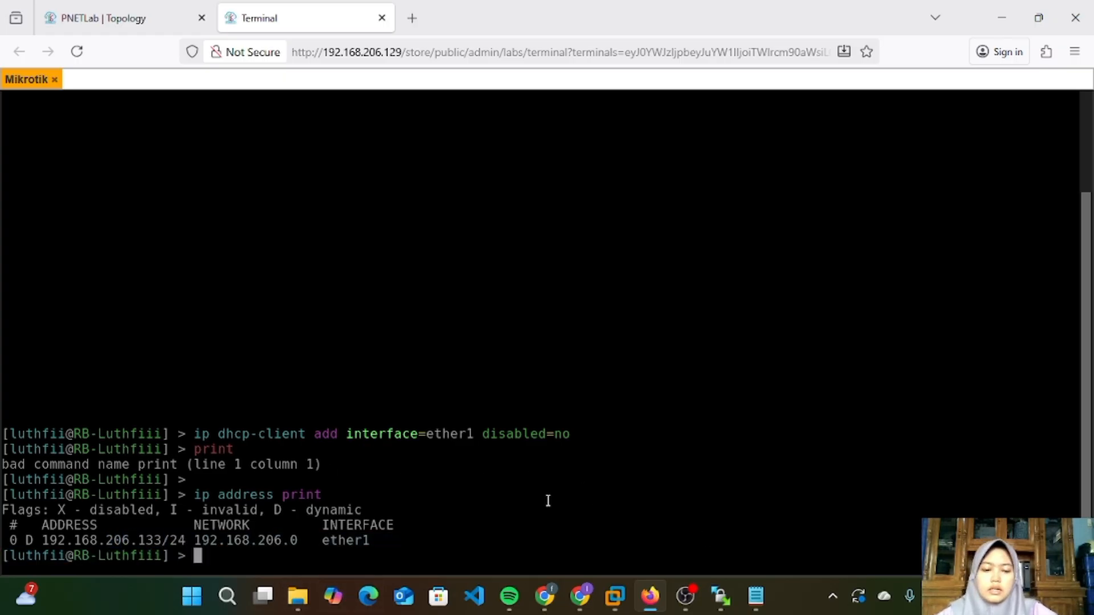
{"action": "left_click", "coordinate": [228, 594]}
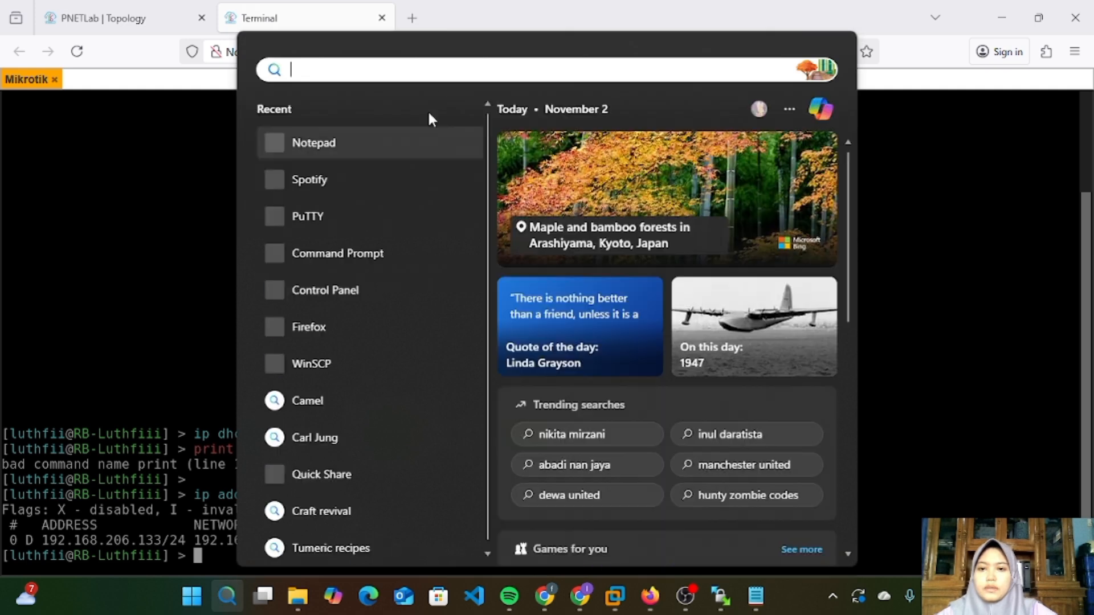
Step: Launch WinBox and connect to the neighbor router at 192.168.206.133
{"action": "type", "text": "winb"}
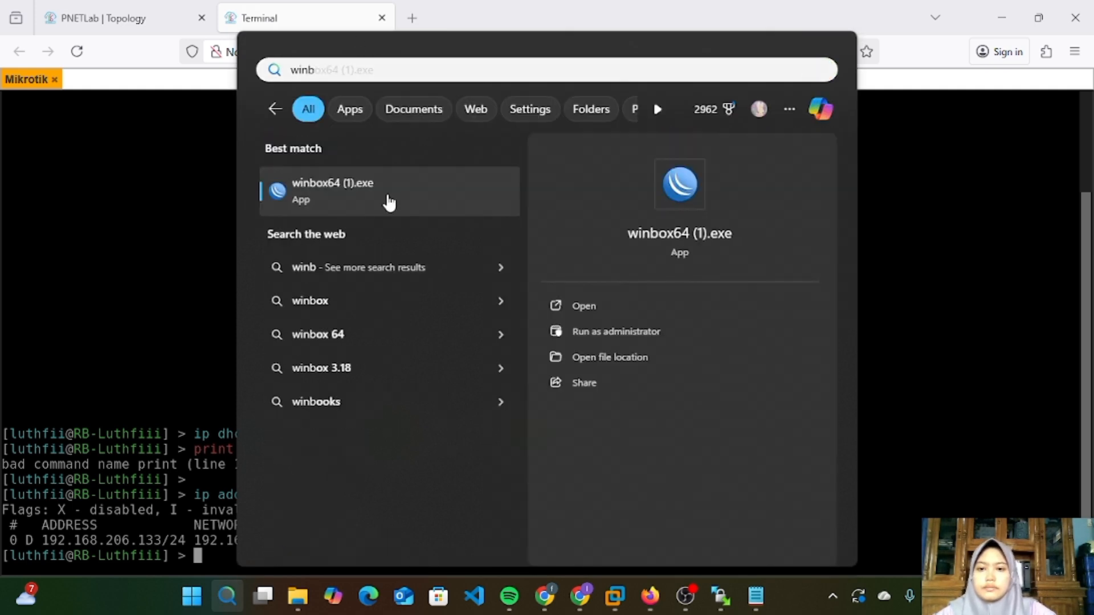
{"action": "left_click", "coordinate": [388, 201]}
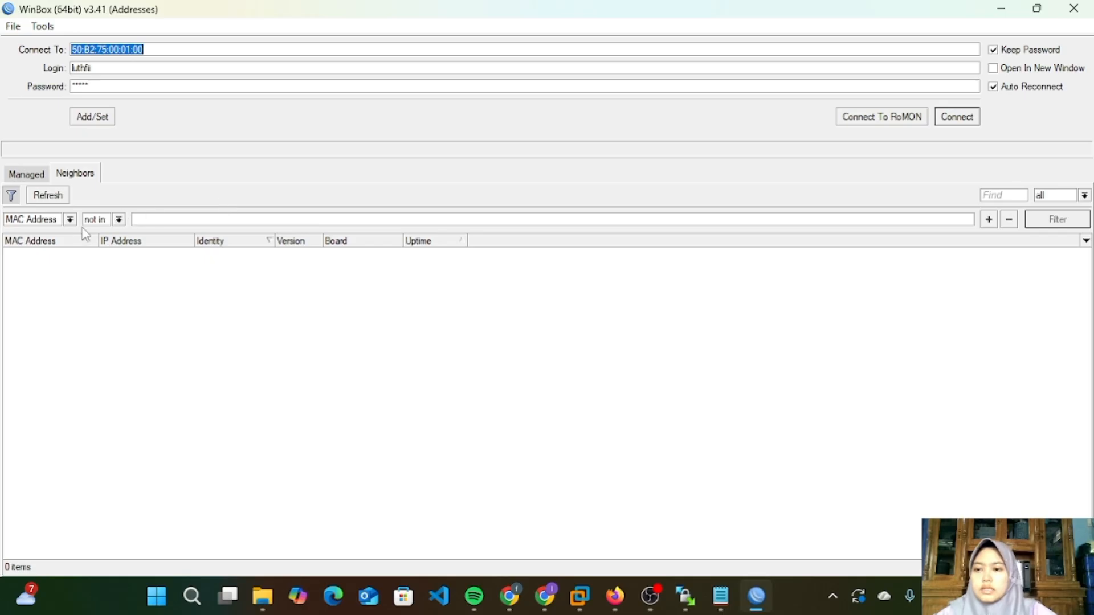
{"action": "left_click", "coordinate": [57, 254]}
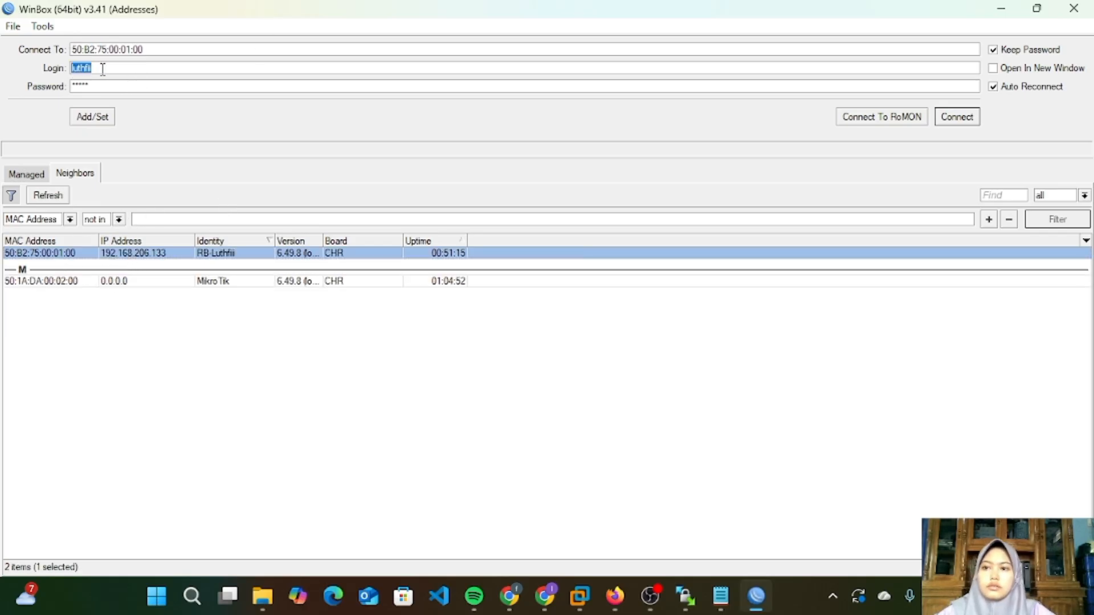
{"action": "left_click", "coordinate": [957, 118]}
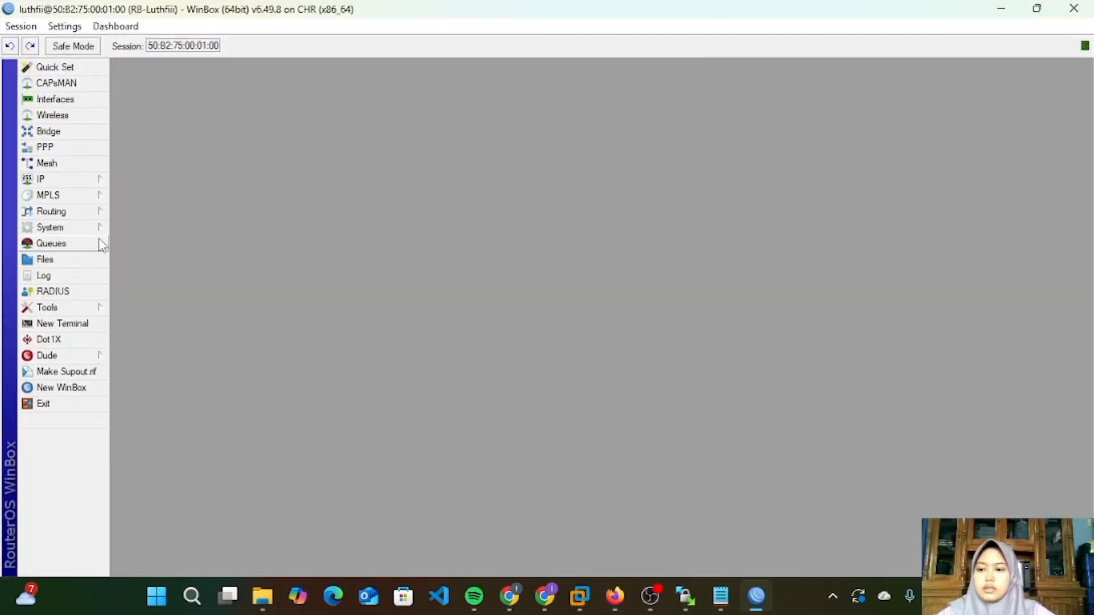
Step: Open the WinBox DHCP Client list and select the ether1 entry
{"action": "left_click", "coordinate": [67, 183]}
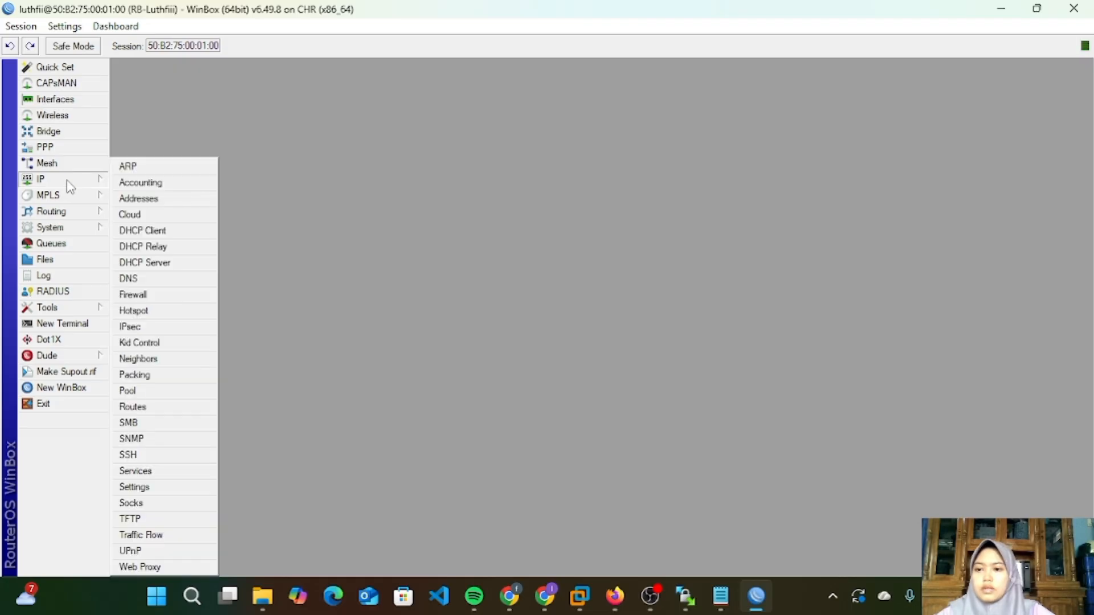
{"action": "left_click", "coordinate": [151, 230]}
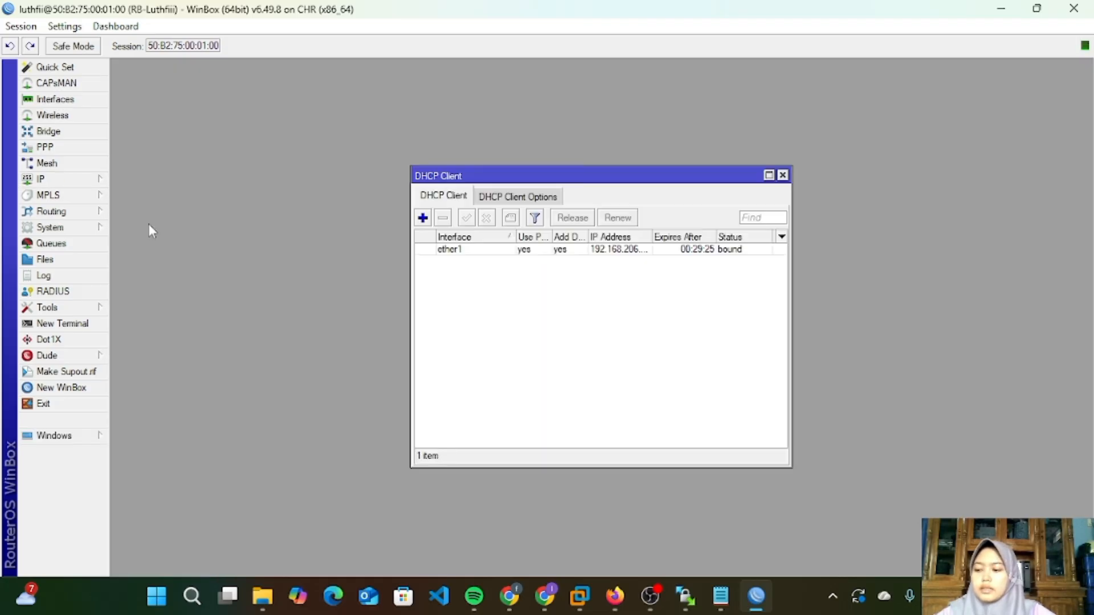
{"action": "left_click", "coordinate": [449, 251]}
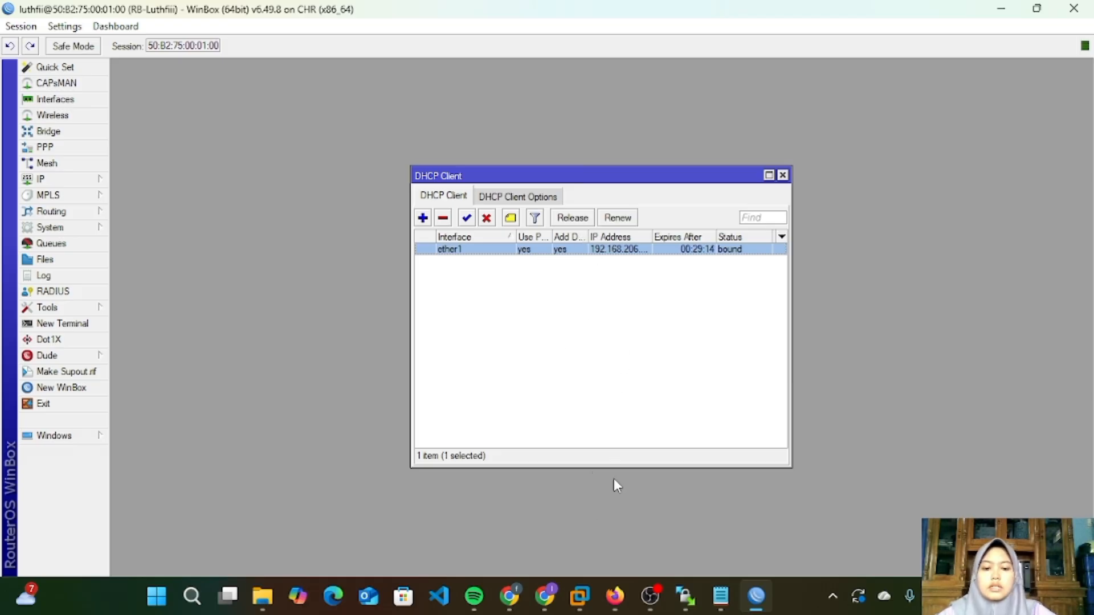
{"action": "left_click", "coordinate": [615, 596]}
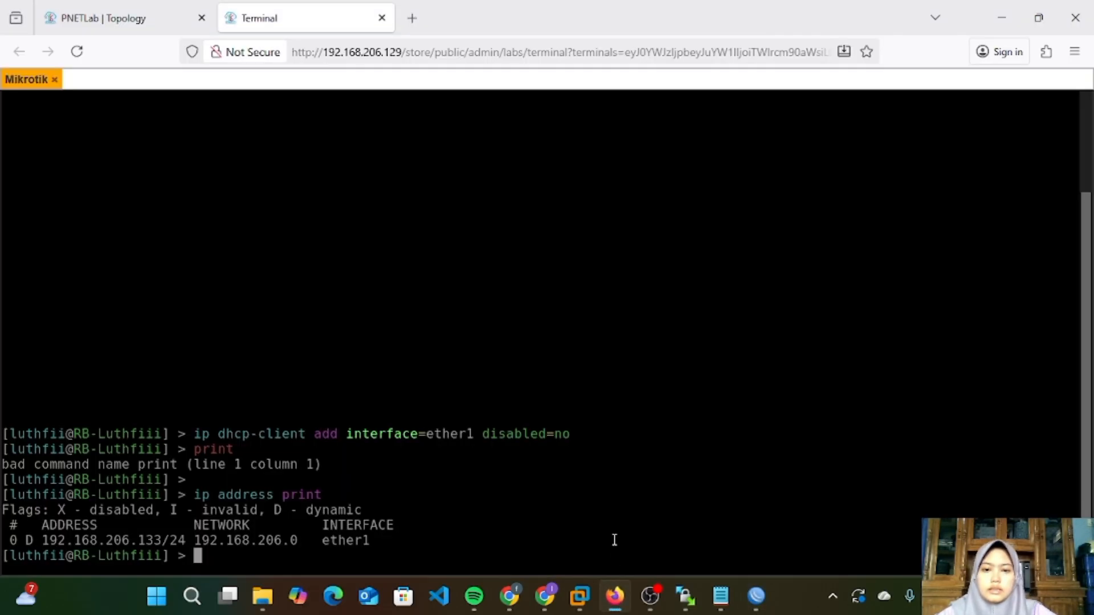
{"action": "left_click", "coordinate": [756, 596]}
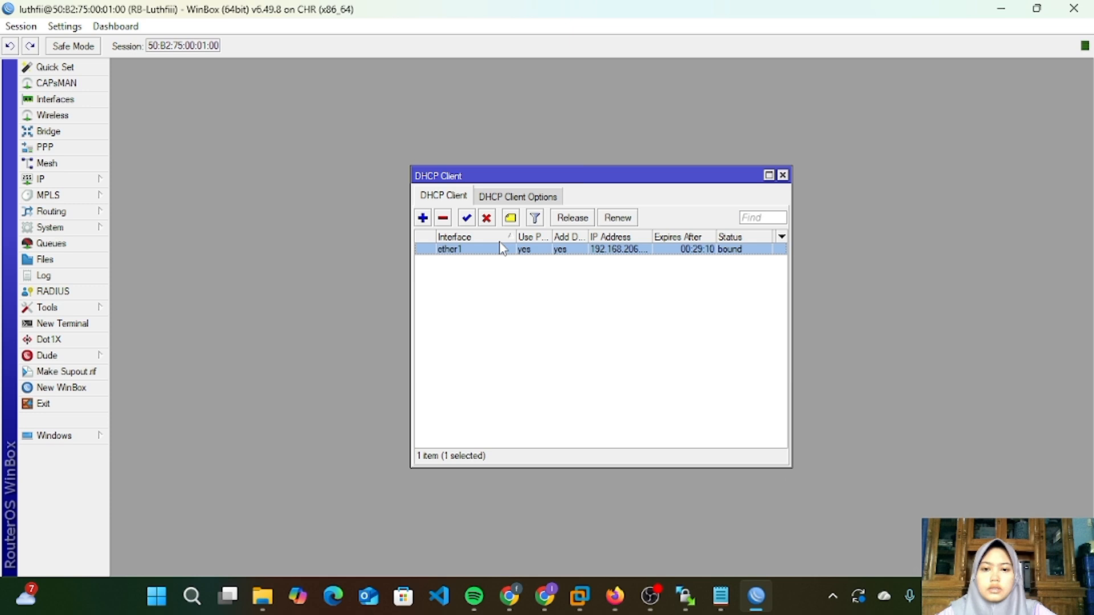
Step: Recreate the ether1 DHCP client and check its lease: 192.168.206.133/24, gateway 192.168.206.2
{"action": "left_click", "coordinate": [443, 218]}
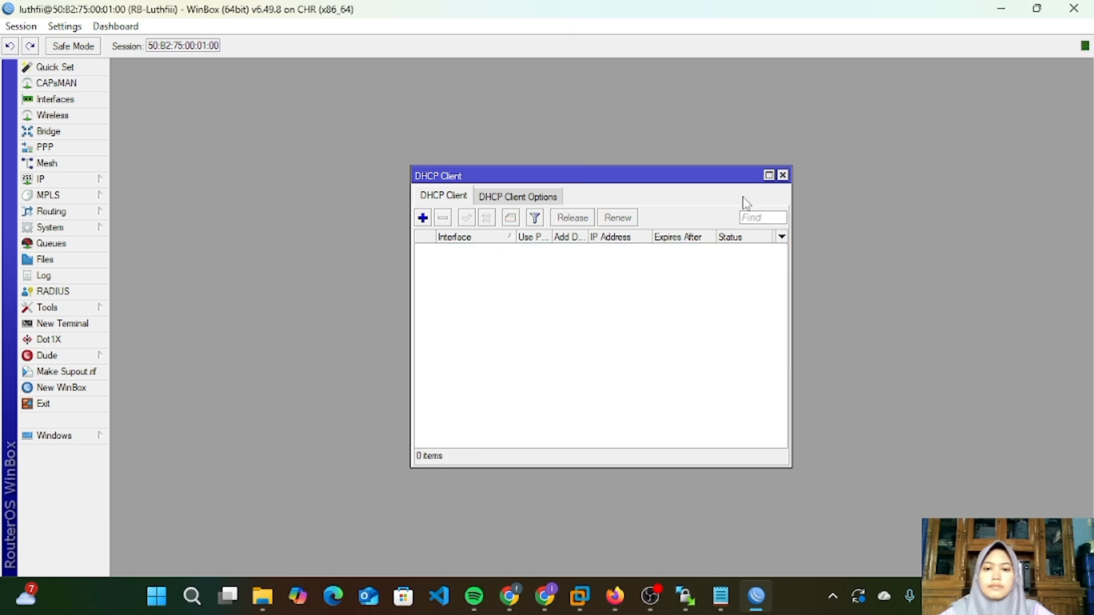
{"action": "left_click", "coordinate": [423, 219]}
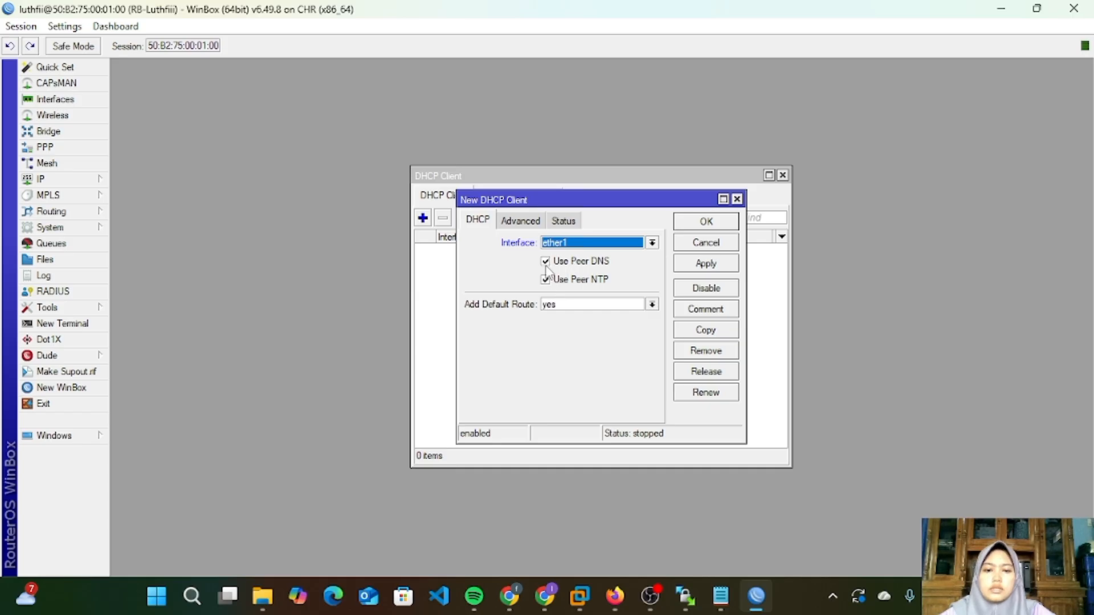
{"action": "left_click", "coordinate": [702, 267]}
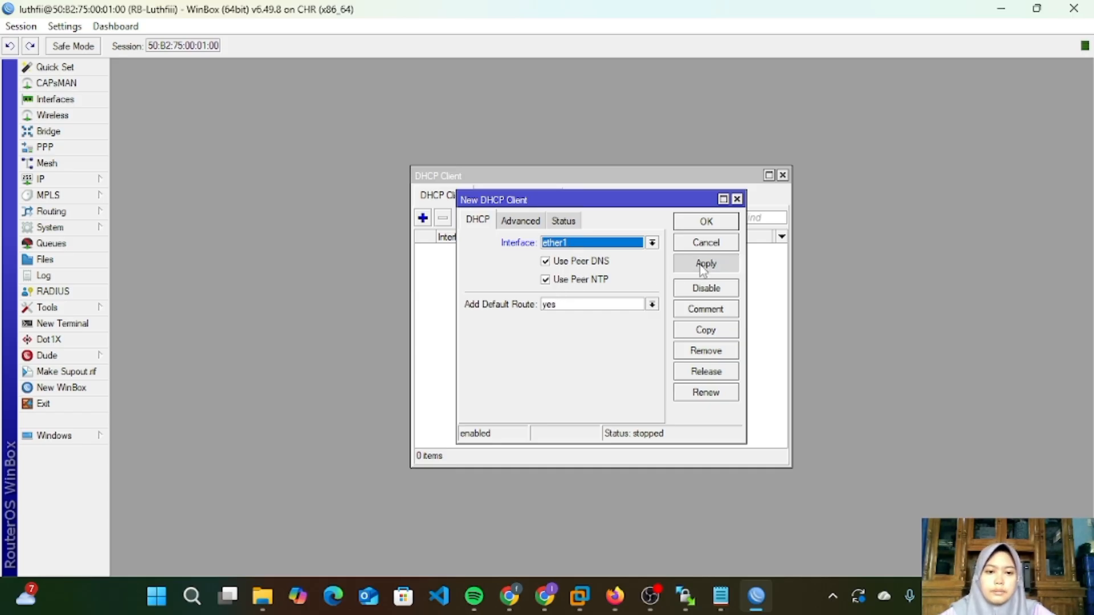
{"action": "left_click", "coordinate": [564, 221]}
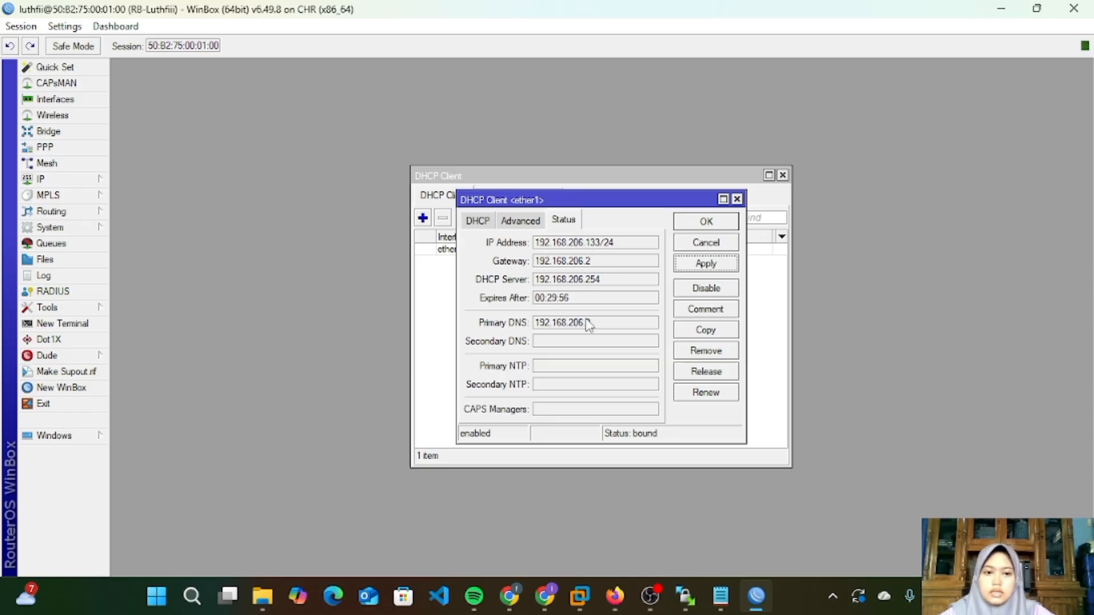
{"action": "left_click", "coordinate": [696, 225]}
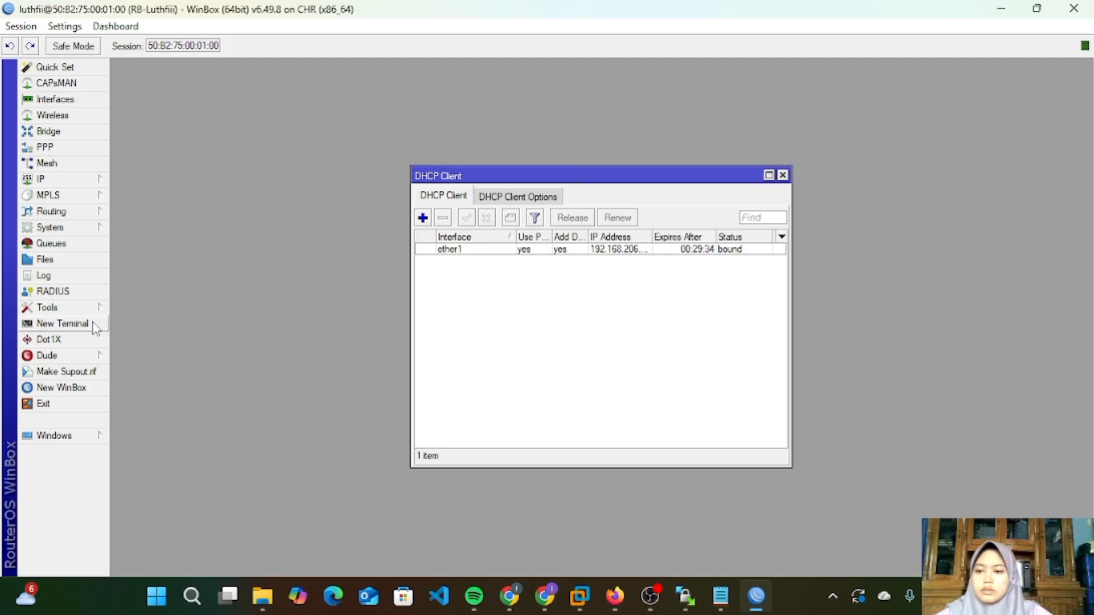
Step: Ping 8.8.8.8 from a new WinBox terminal and stop it after four replies
{"action": "left_click", "coordinate": [62, 323]}
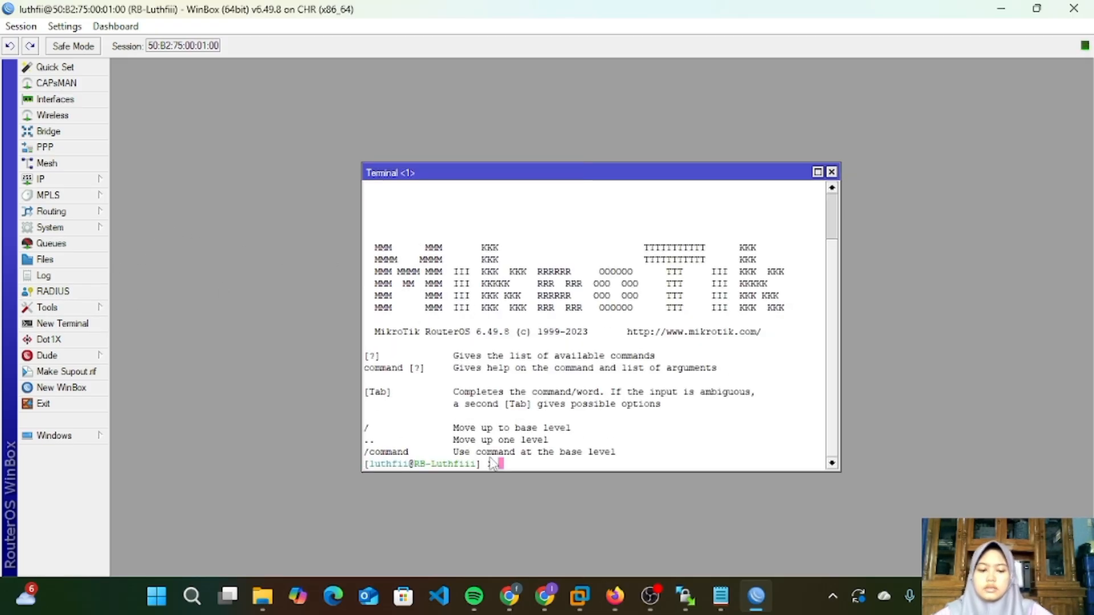
{"action": "type", "text": "ping "}
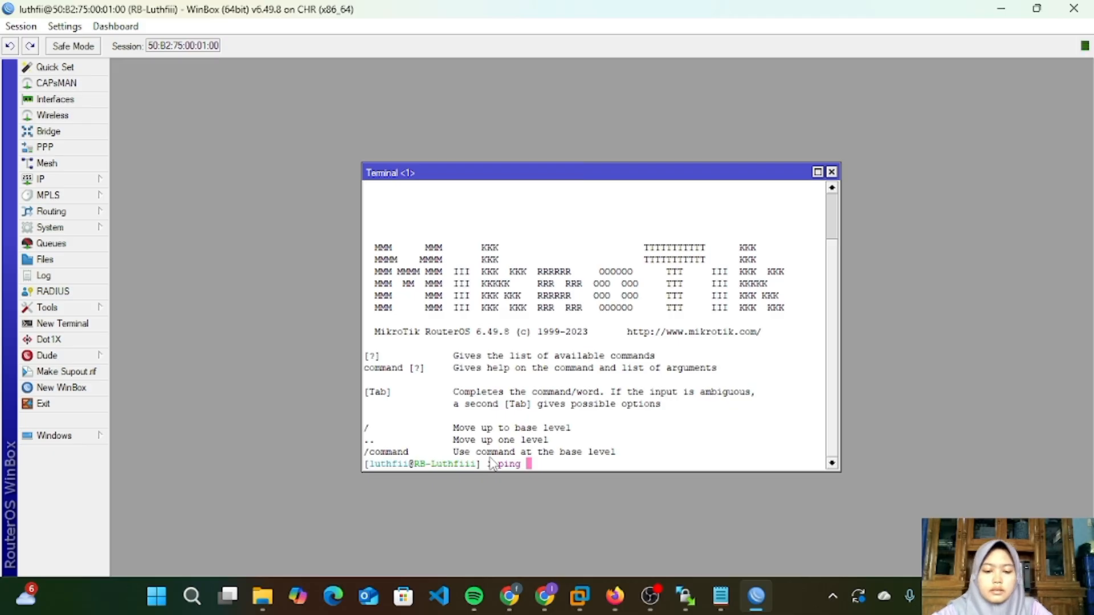
{"action": "type", "text": "8.8.8.8"}
{"action": "key", "text": "Return"}
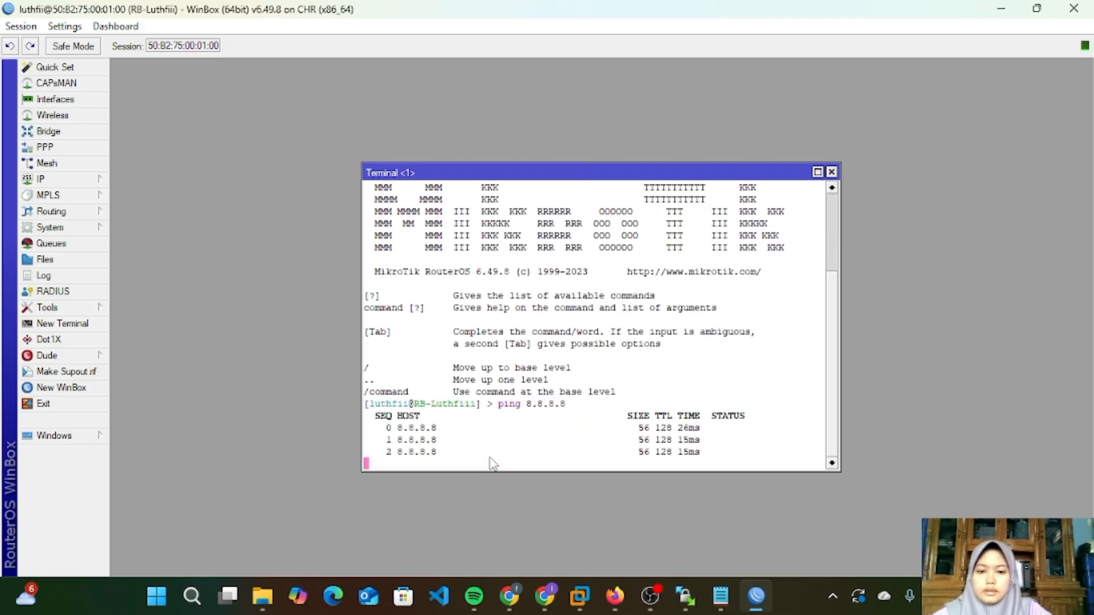
{"action": "key", "text": "ctrl+c"}
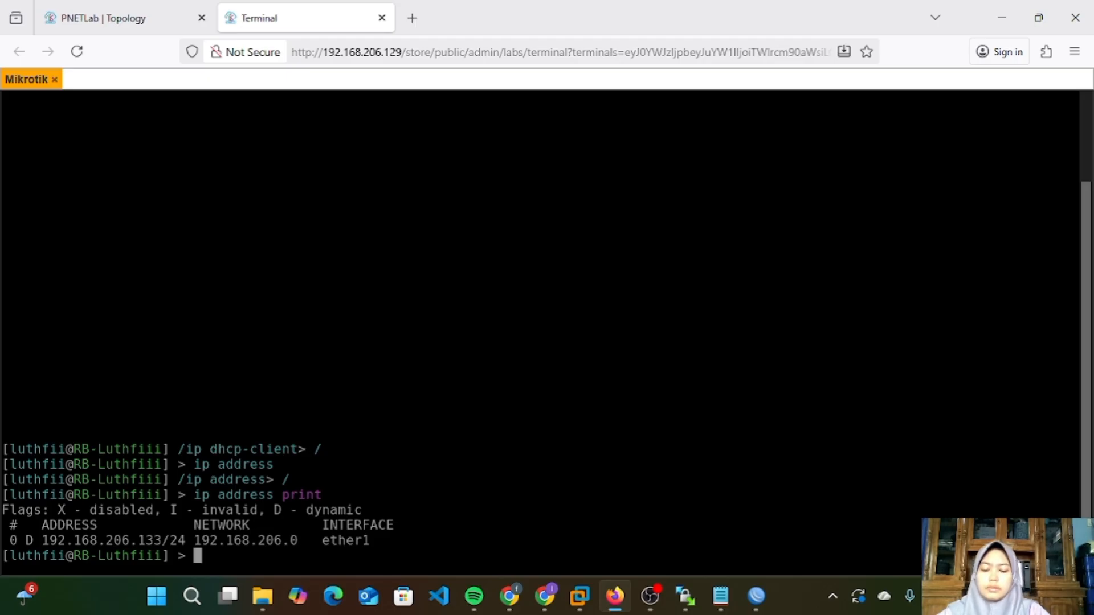
Step: Remove address entry 0 (192.168.206.133/24) and print the now-empty IP address list
{"action": "type", "text": "i"}
{"action": "type", "text": "p"}
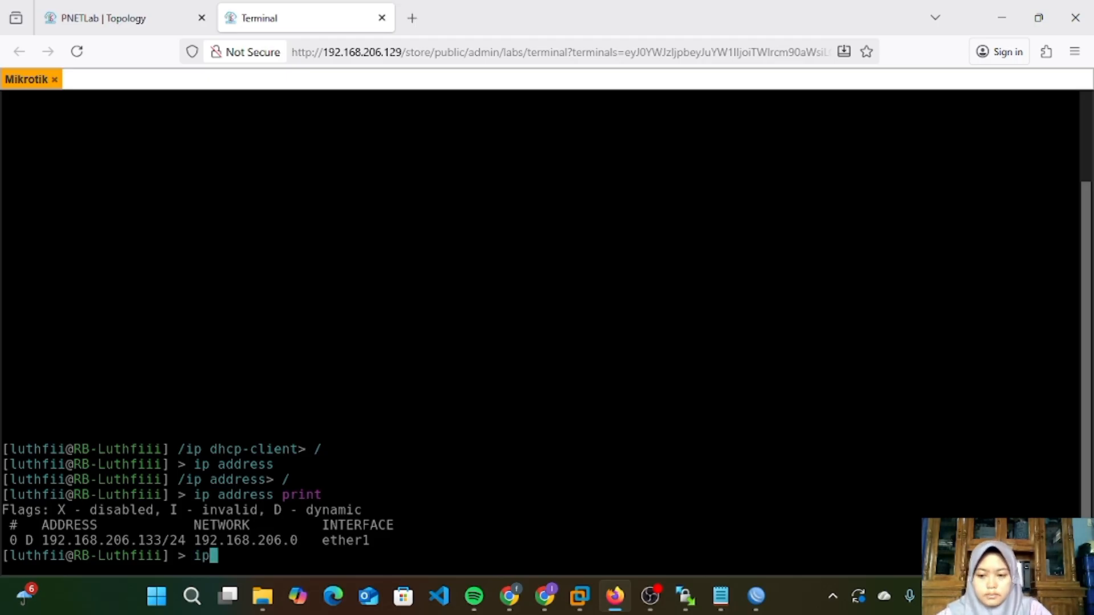
{"action": "type", "text": " address "}
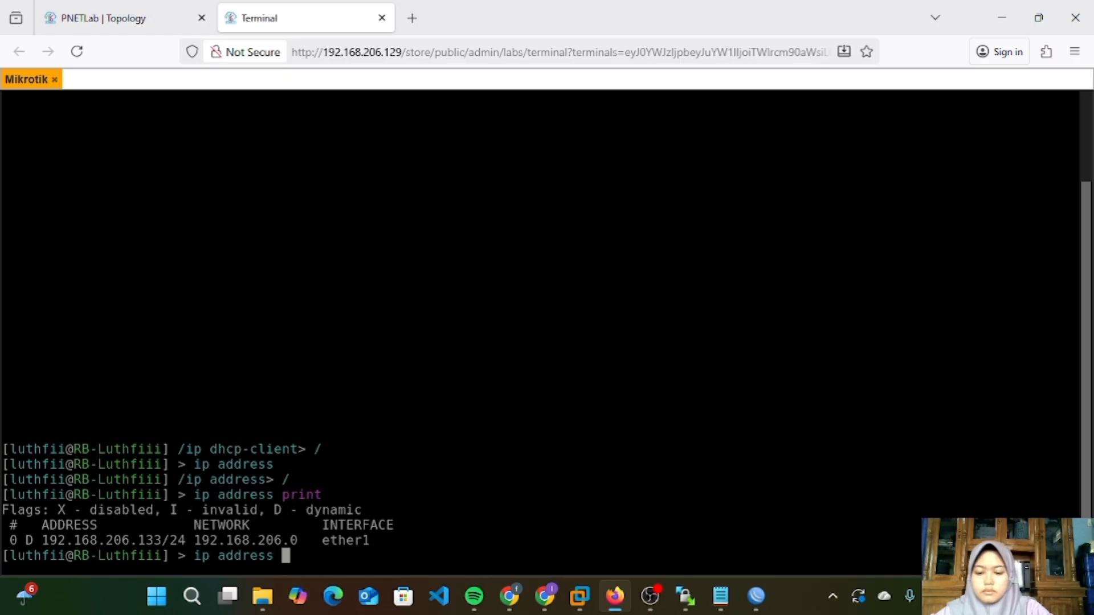
{"action": "type", "text": "remov"}
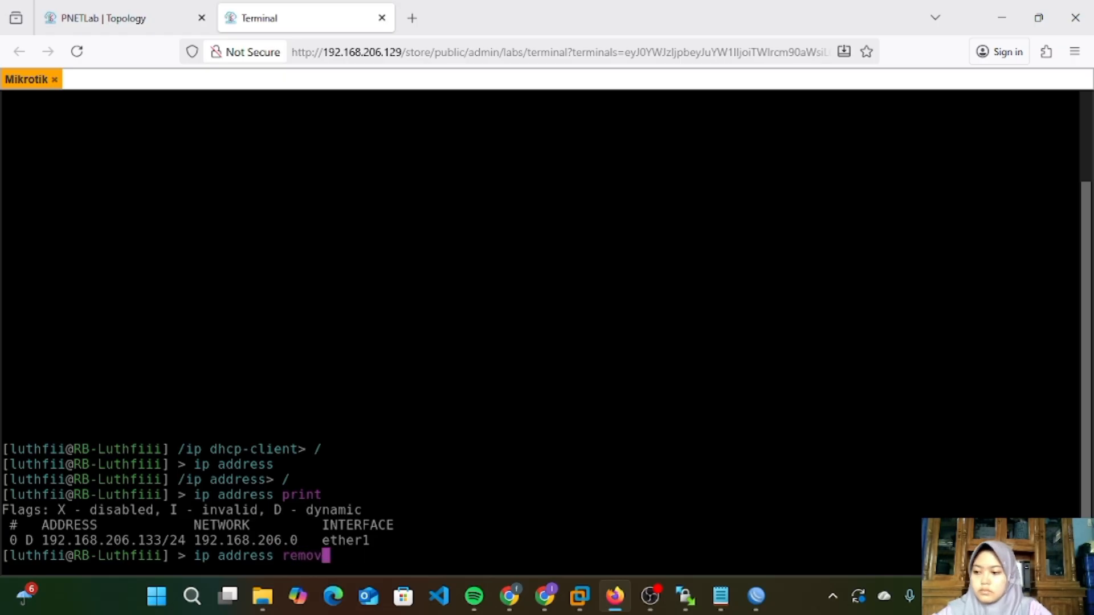
{"action": "type", "text": "e number=0"}
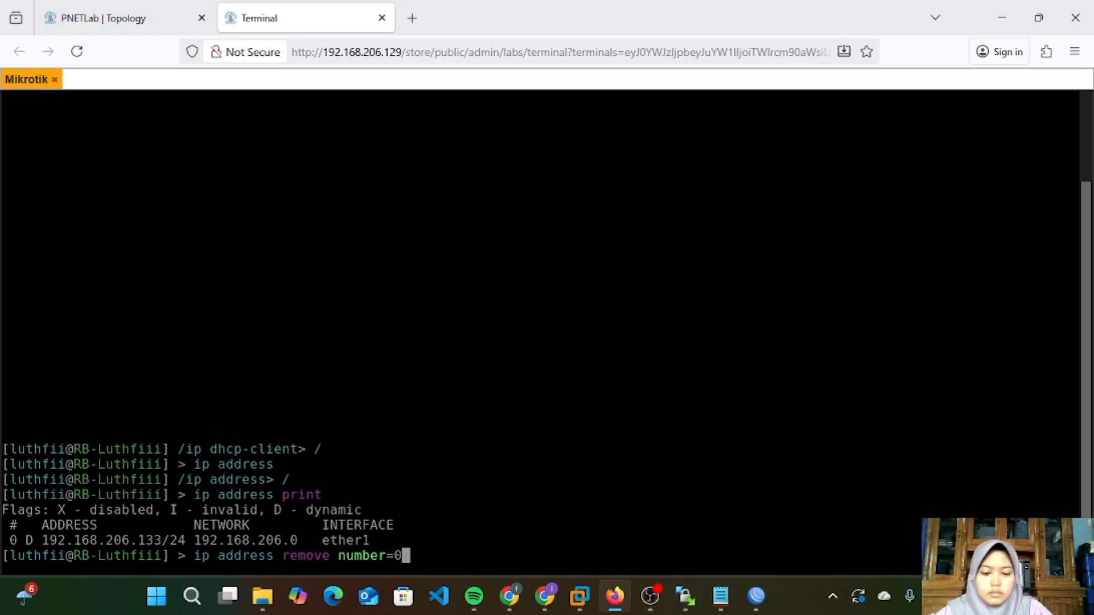
{"action": "key", "text": "Return"}
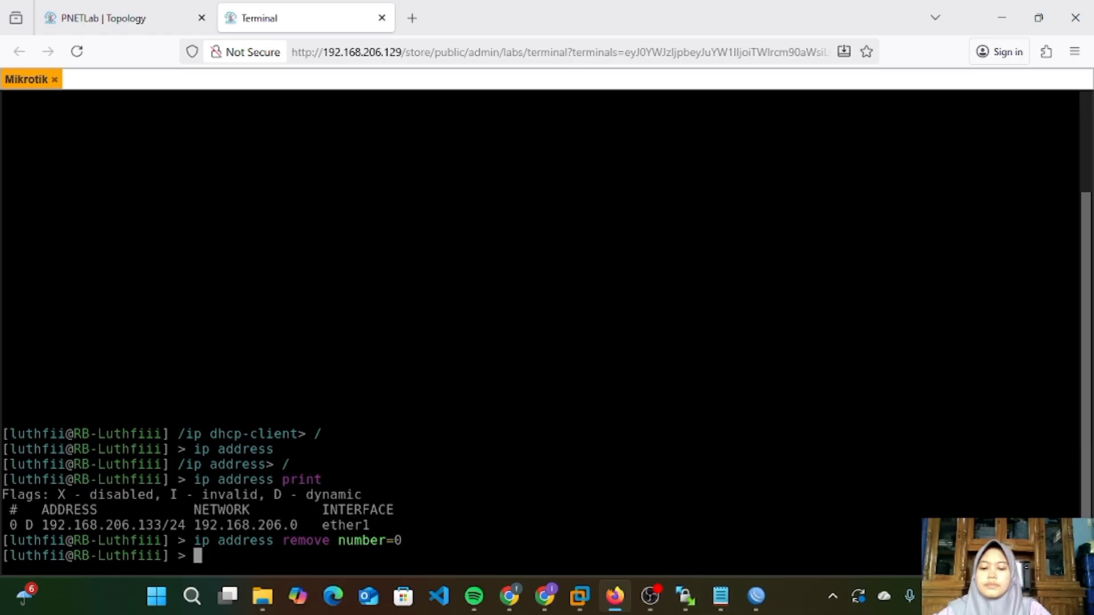
{"action": "type", "text": "print"}
{"action": "key", "text": "Return"}
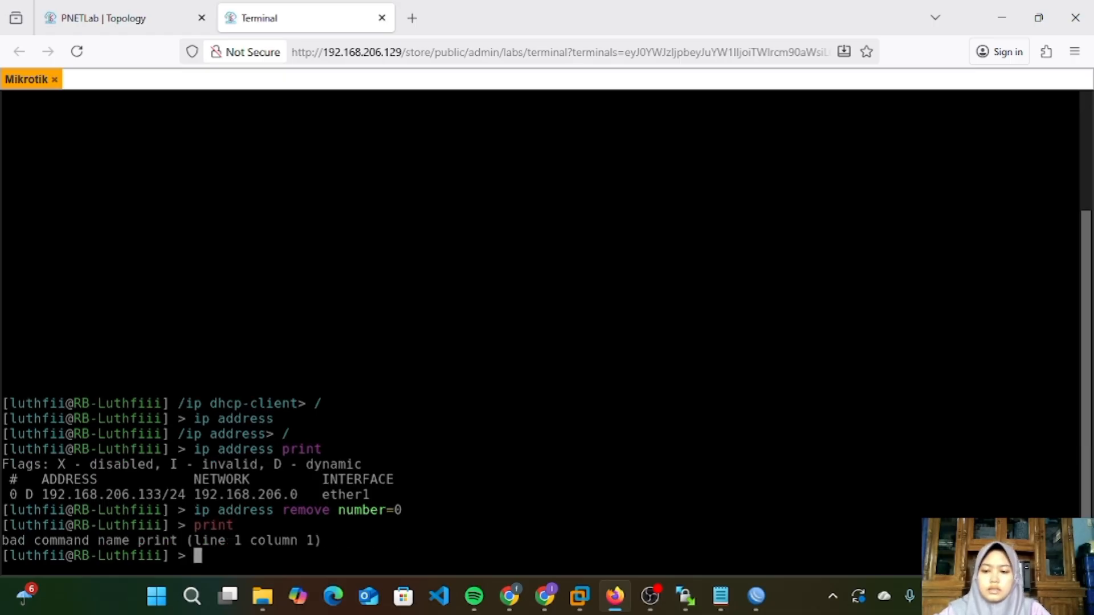
{"action": "key", "text": "Up"}
{"action": "key", "text": "Up"}
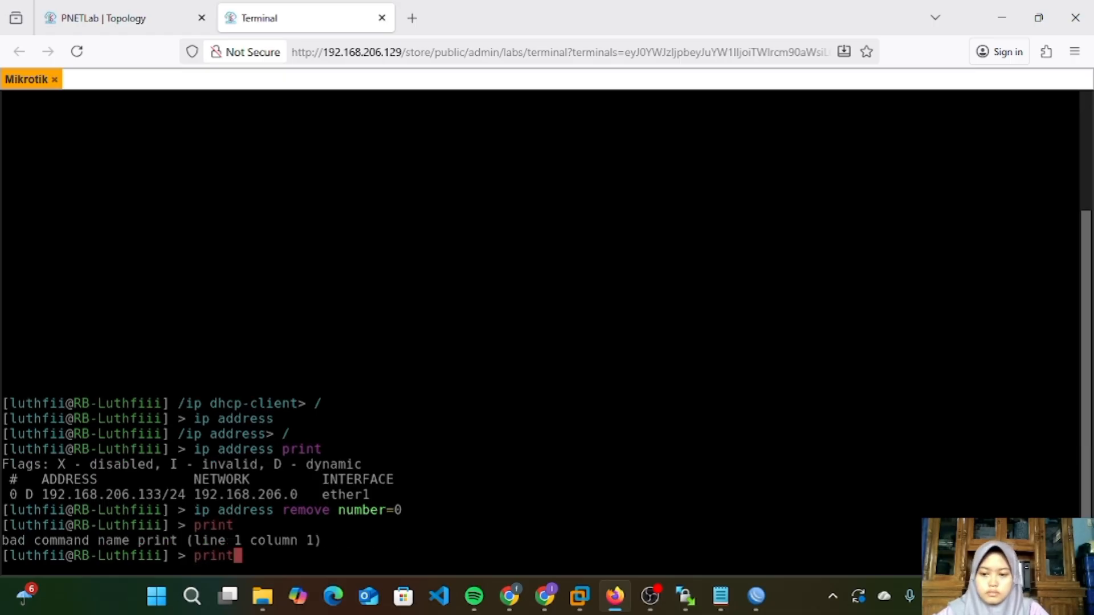
{"action": "key", "text": "BackSpace"}
{"action": "key", "text": "BackSpace"}
{"action": "key", "text": "BackSpace"}
{"action": "key", "text": "BackSpace"}
{"action": "key", "text": "BackSpace"}
{"action": "key", "text": "BackSpace"}
{"action": "key", "text": "BackSpace"}
{"action": "key", "text": "BackSpace"}
{"action": "key", "text": "BackSpace"}
{"action": "key", "text": "BackSpace"}
{"action": "key", "text": "BackSpace"}
{"action": "key", "text": "BackSpace"}
{"action": "key", "text": "BackSpace"}
{"action": "key", "text": "BackSpace"}
{"action": "key", "text": "BackSpace"}
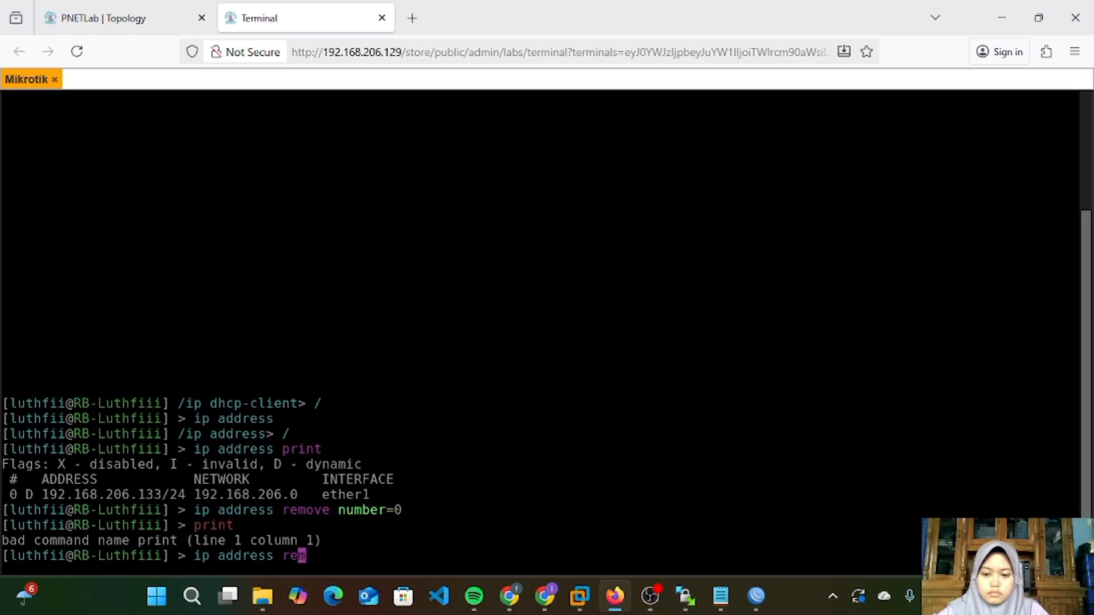
{"action": "type", "text": "print"}
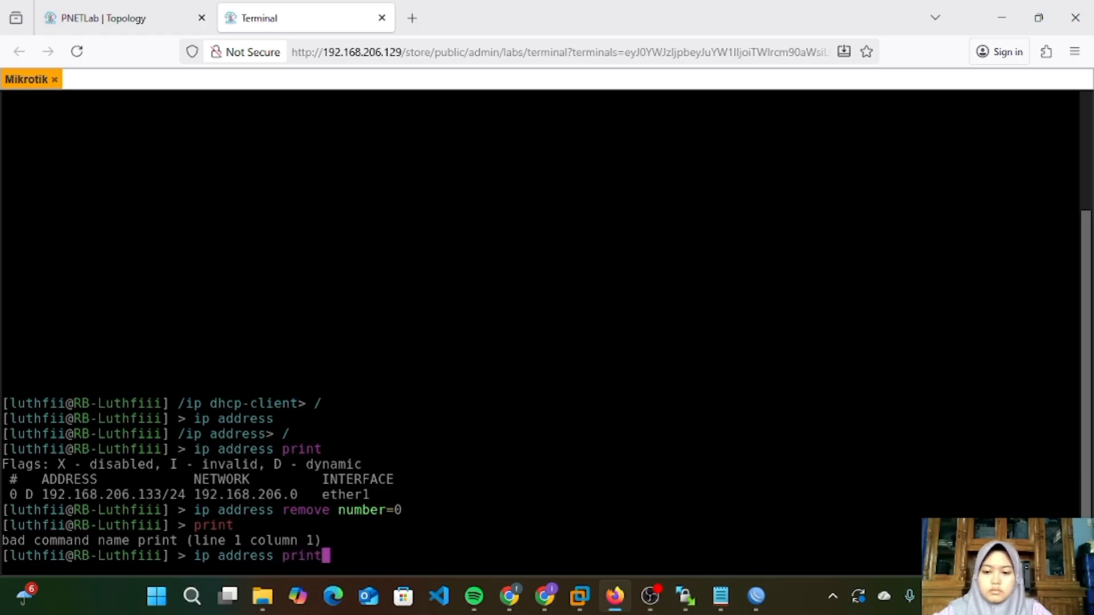
{"action": "key", "text": "Return"}
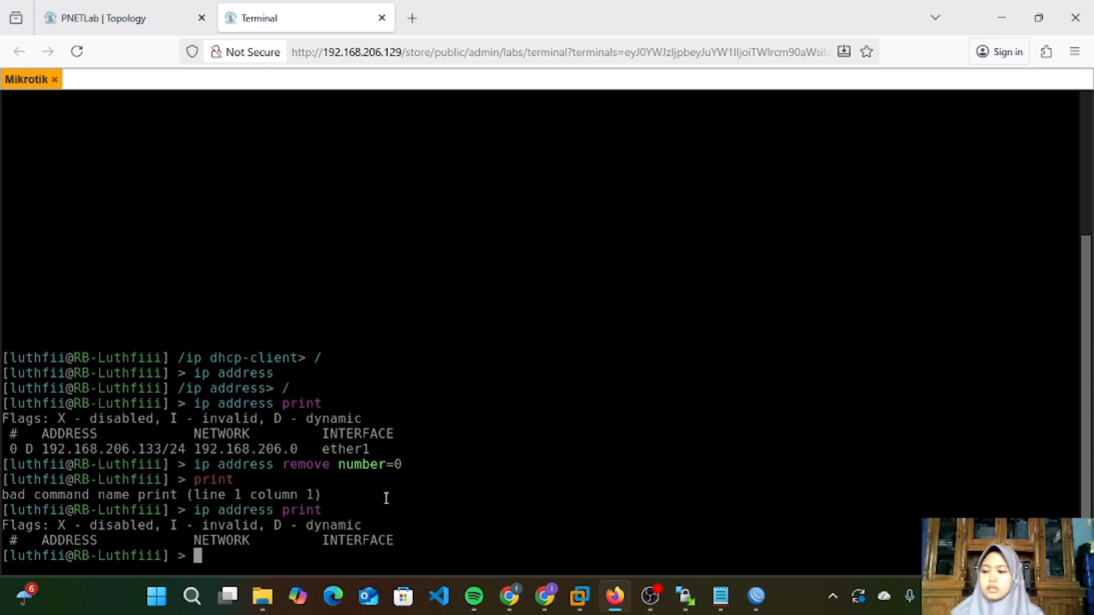
Step: Type the start of 'ip address add address=192.168.' in the router console
{"action": "type", "text": "ip aa"}
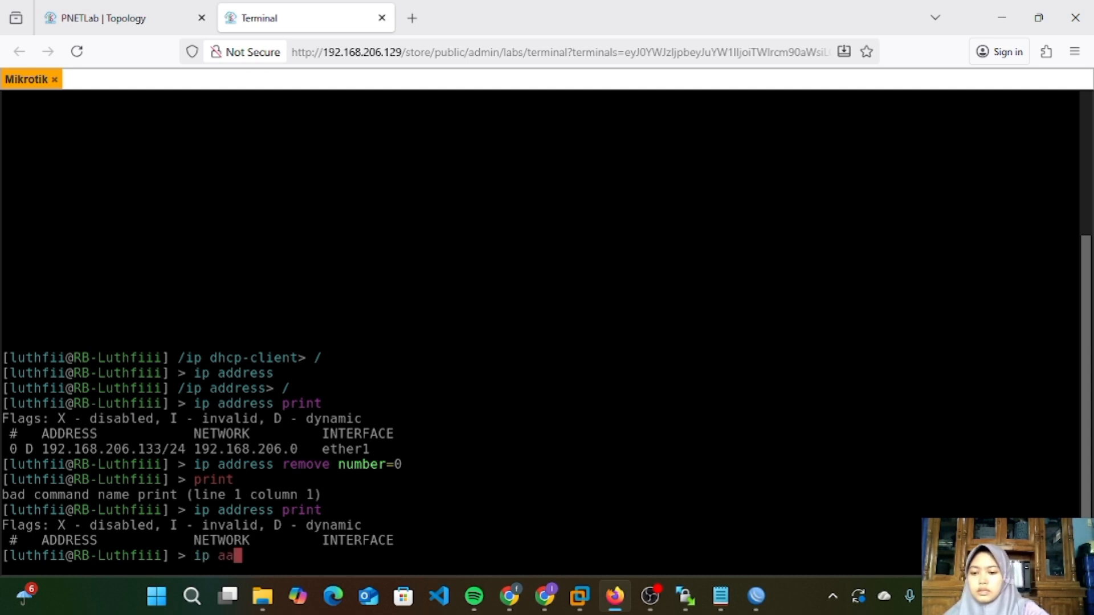
{"action": "key", "text": "BackSpace"}
{"action": "type", "text": "dd"}
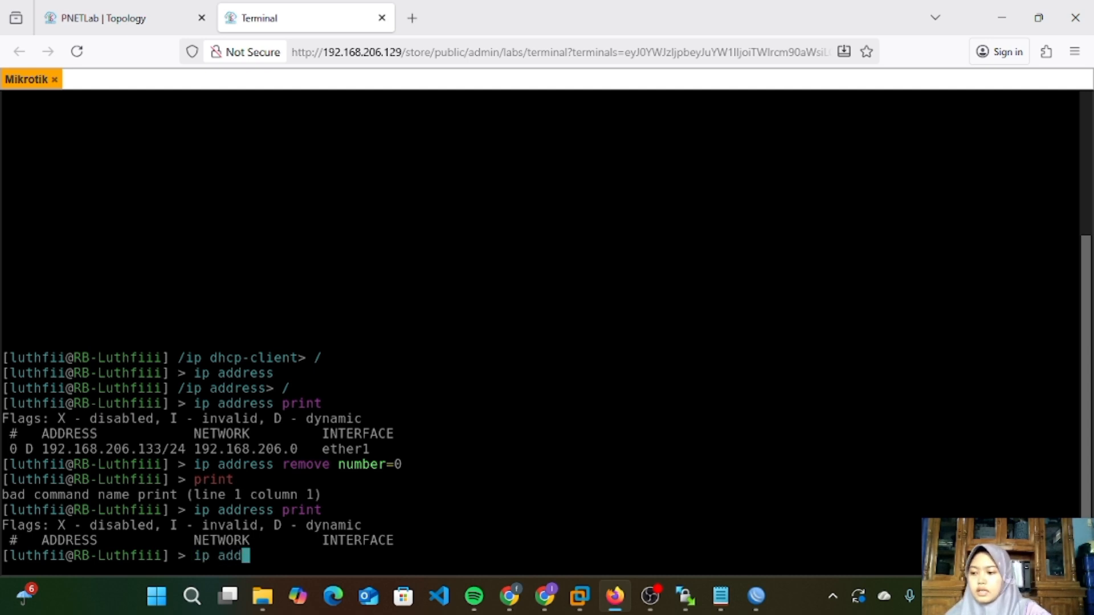
{"action": "type", "text": " address"}
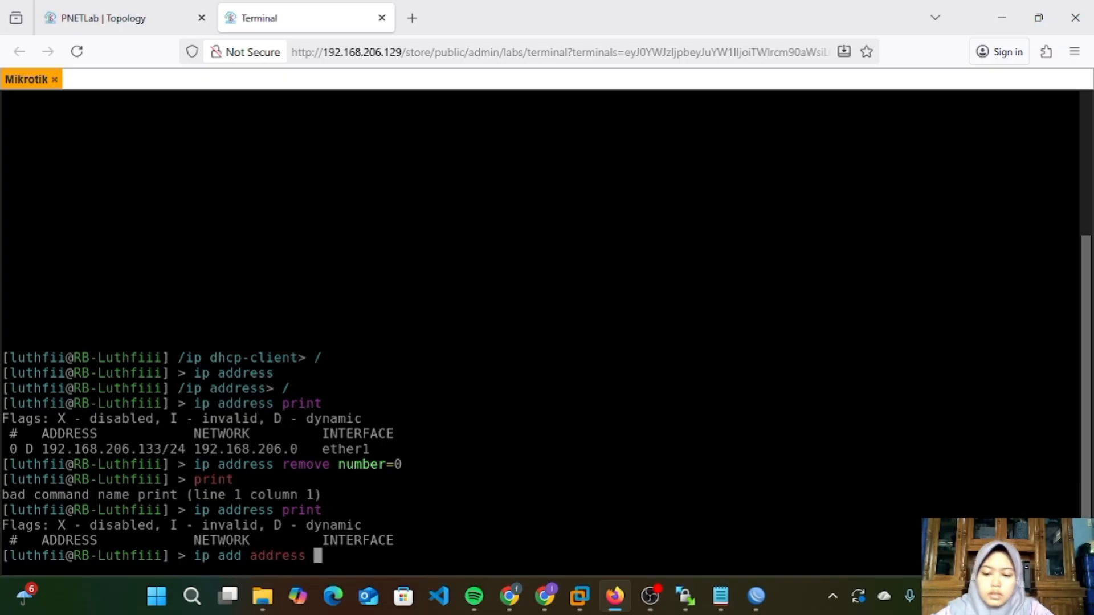
{"action": "key", "text": "BackSpace"}
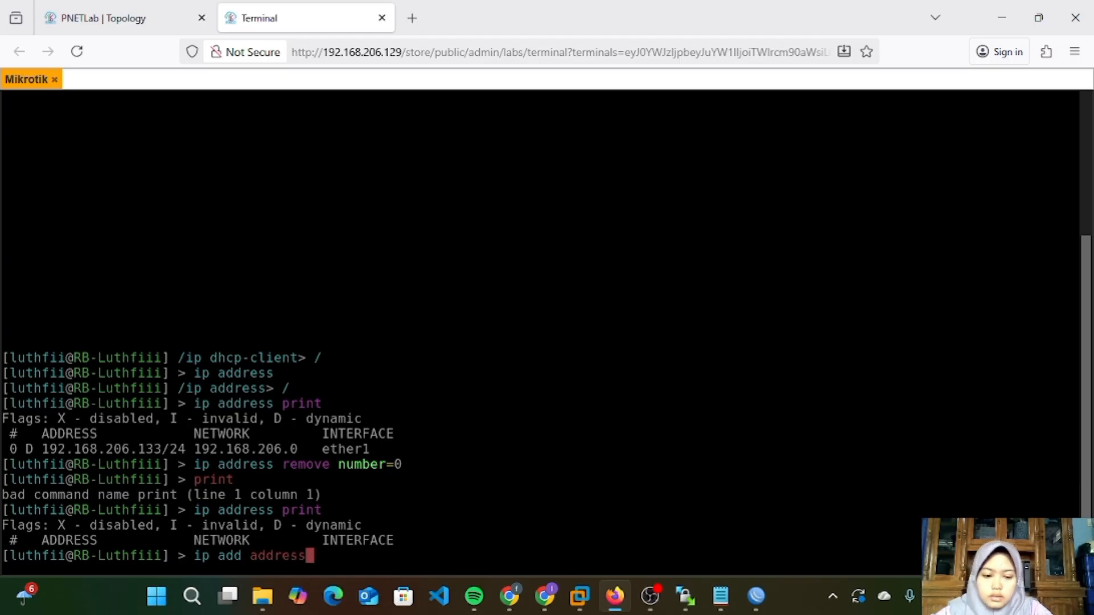
{"action": "type", "text": "=192"}
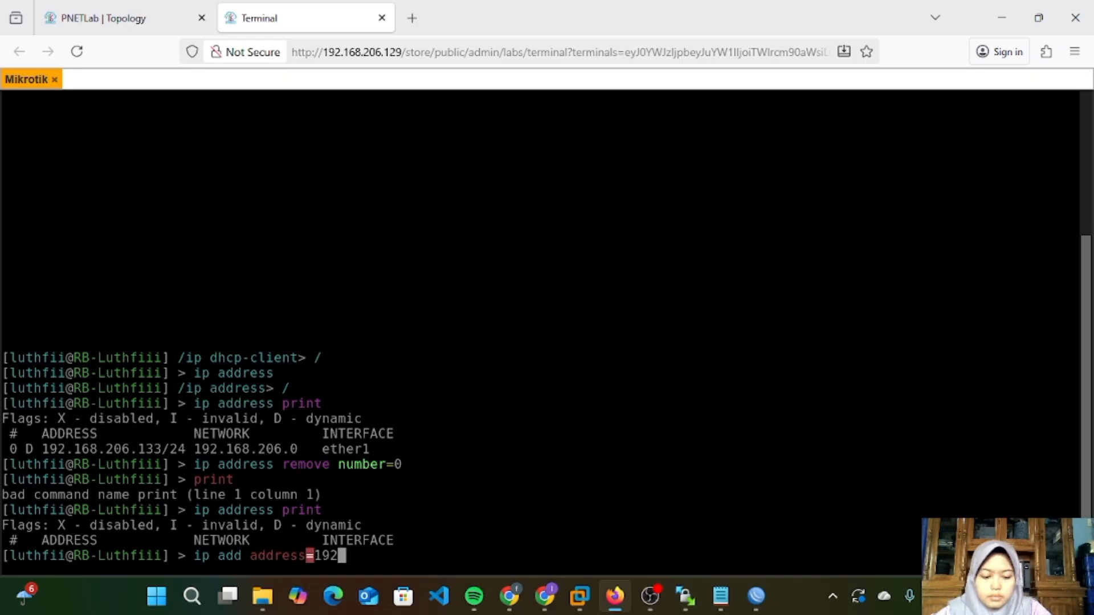
{"action": "key", "text": "Left"}
{"action": "key", "text": "Left"}
{"action": "key", "text": "Left"}
{"action": "key", "text": "Left"}
{"action": "key", "text": "Left"}
{"action": "key", "text": "Left"}
{"action": "key", "text": "Left"}
{"action": "key", "text": "Left"}
{"action": "key", "text": "Left"}
{"action": "key", "text": "Left"}
{"action": "key", "text": "Left"}
{"action": "key", "text": "Left"}
{"action": "key", "text": "Left"}
{"action": "key", "text": "Left"}
{"action": "key", "text": "Left"}
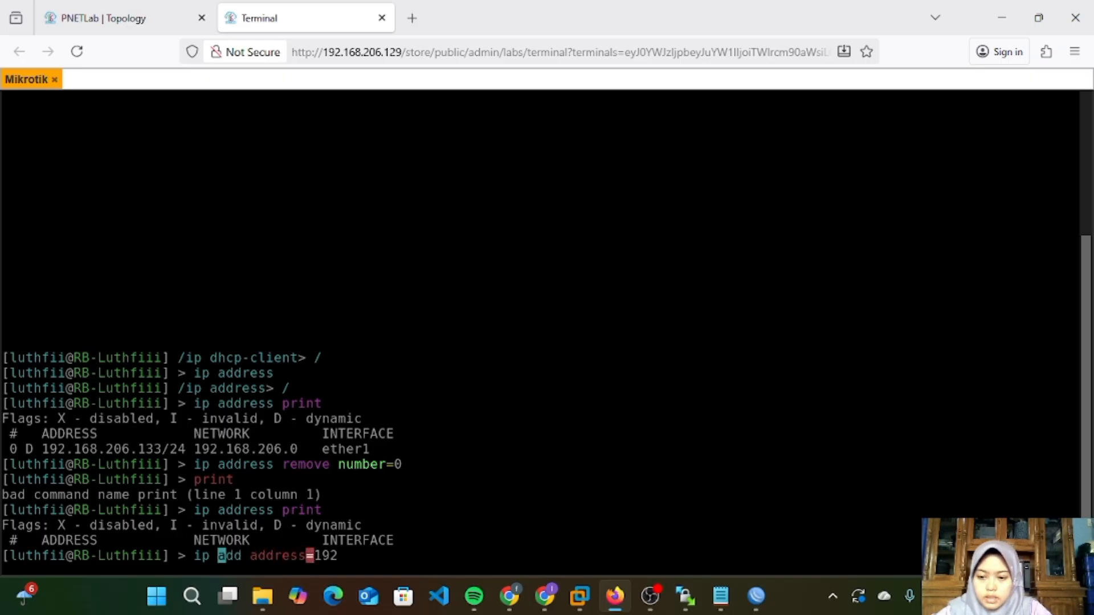
{"action": "type", "text": "address"}
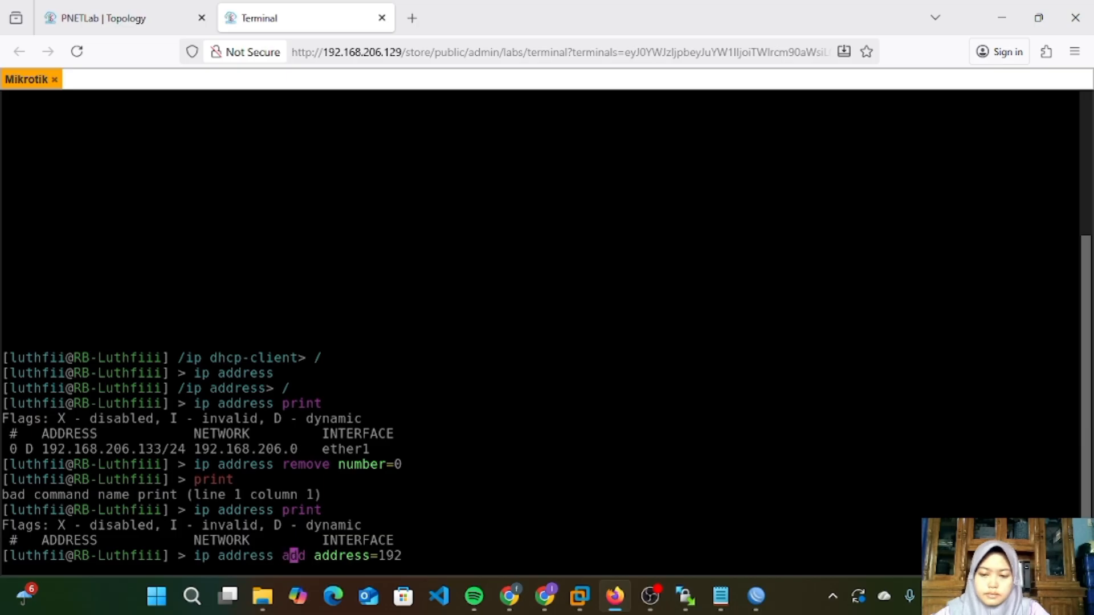
{"action": "key", "text": "Right"}
{"action": "key", "text": "Right"}
{"action": "key", "text": "Right"}
{"action": "key", "text": "Right"}
{"action": "key", "text": "Right"}
{"action": "key", "text": "Right"}
{"action": "key", "text": "Right"}
{"action": "key", "text": "Right"}
{"action": "key", "text": "Right"}
{"action": "key", "text": "Right"}
{"action": "key", "text": "Right"}
{"action": "key", "text": "Right"}
{"action": "key", "text": "Right"}
{"action": "key", "text": "Right"}
{"action": "key", "text": "Right"}
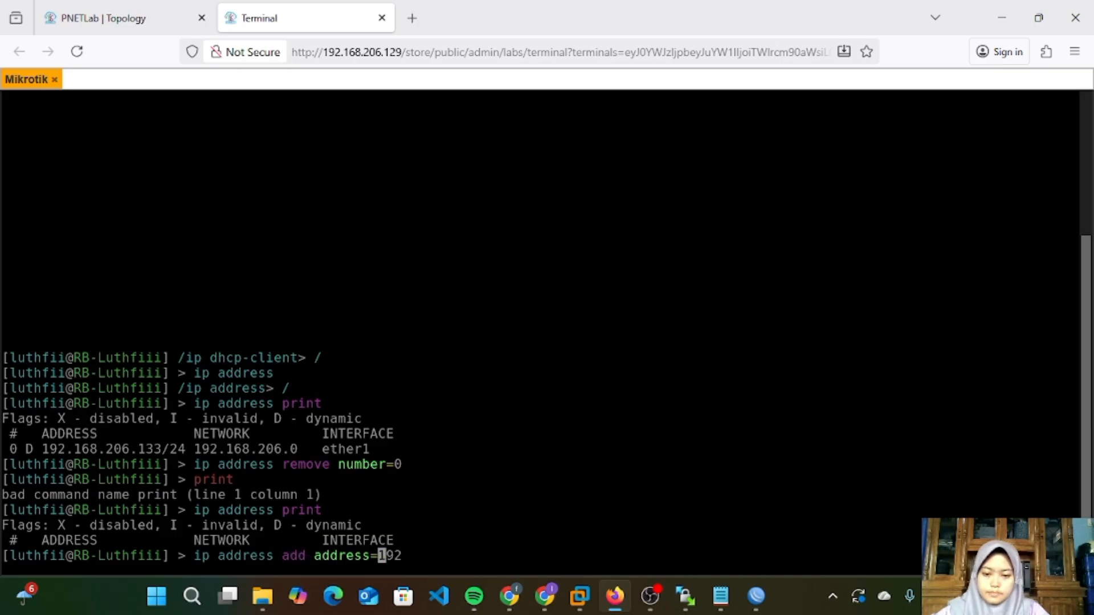
{"action": "type", "text": ".18"}
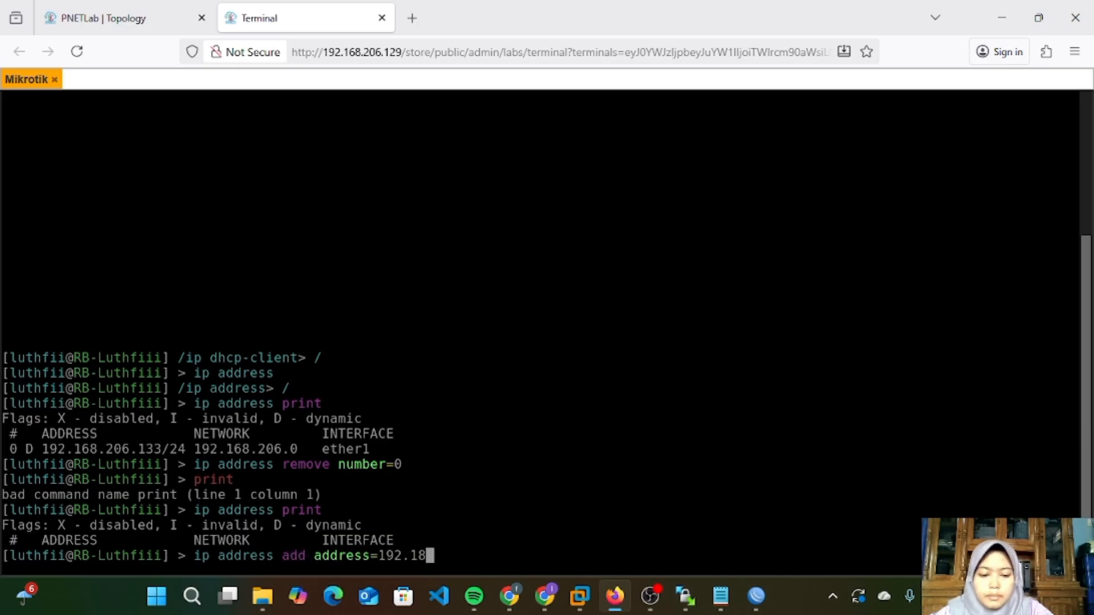
{"action": "key", "text": "BackSpace"}
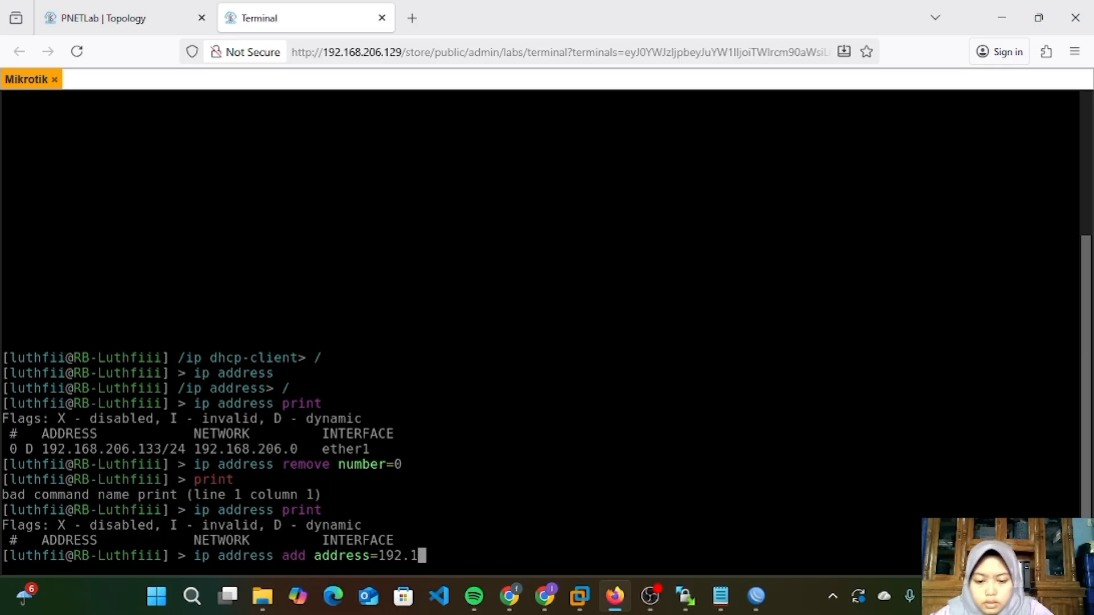
{"action": "type", "text": "68"}
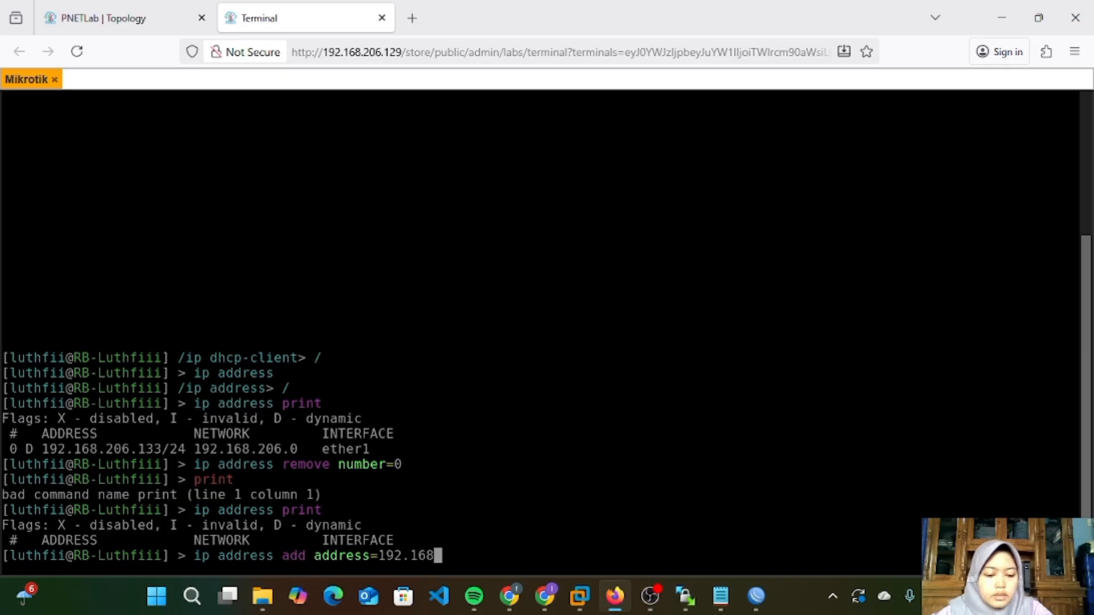
{"action": "type", "text": "."}
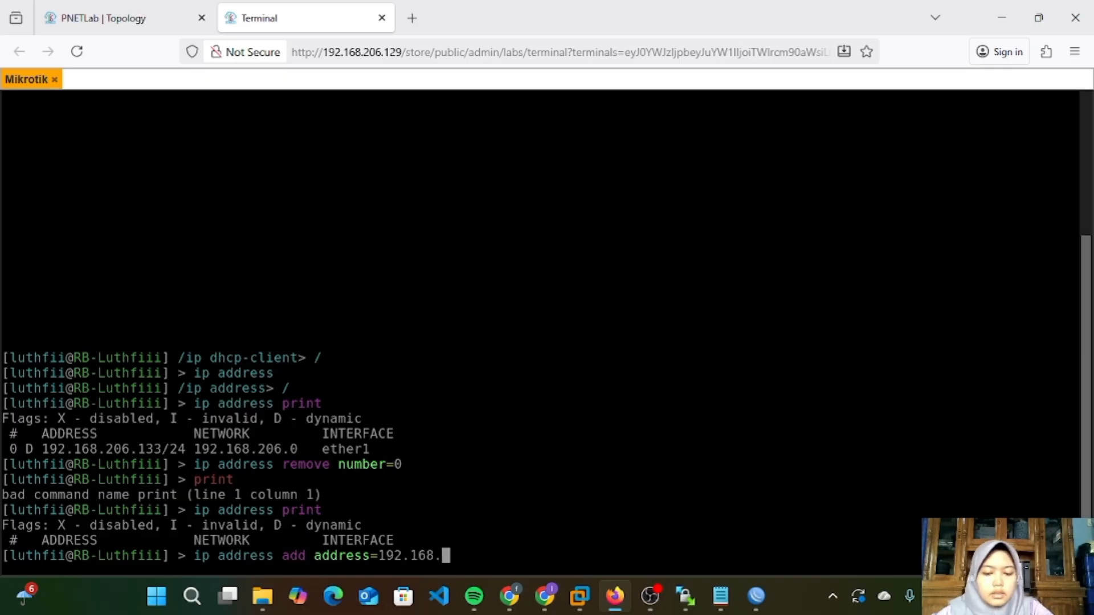
Step: Check the noted lease details, then add 192.168.206.17/24 on ether1 and print the address list
{"action": "left_click", "coordinate": [764, 609]}
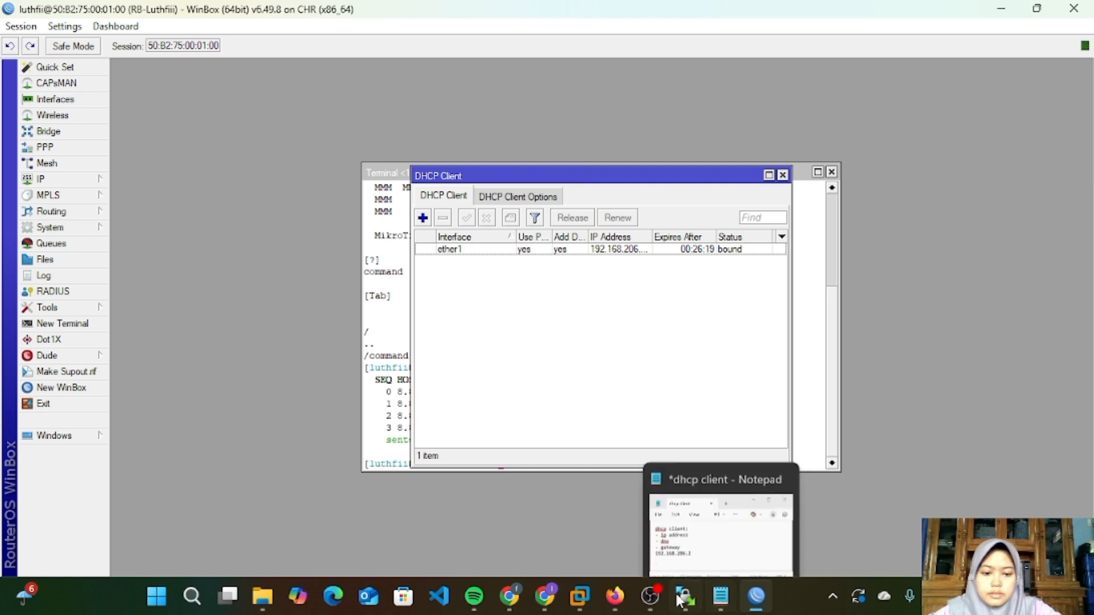
{"action": "left_click", "coordinate": [615, 596]}
{"action": "left_click", "coordinate": [721, 596]}
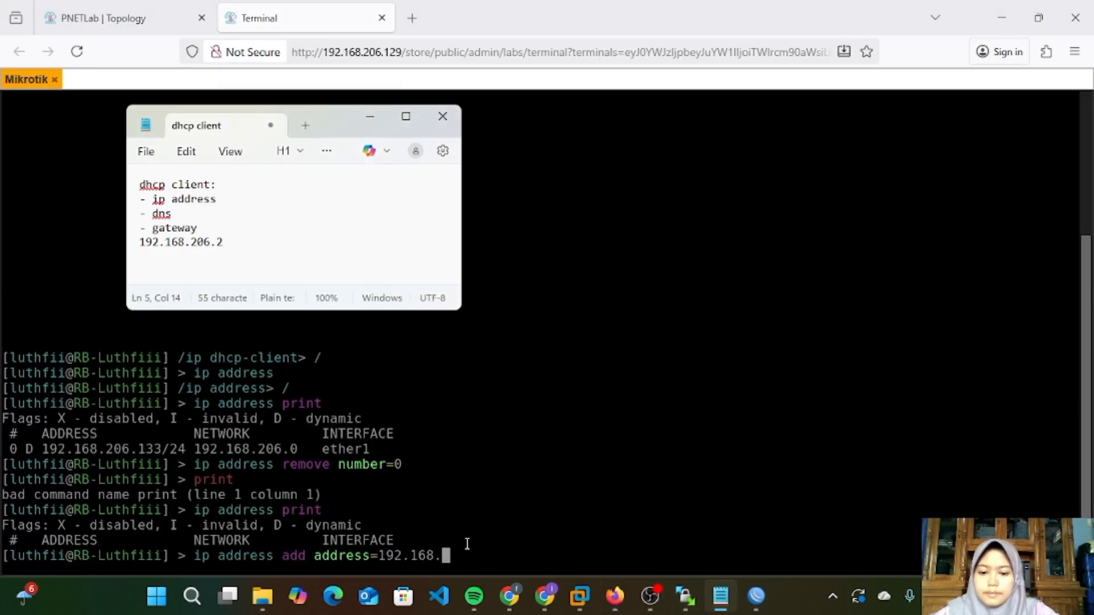
{"action": "left_click", "coordinate": [467, 545]}
{"action": "type", "text": "20"}
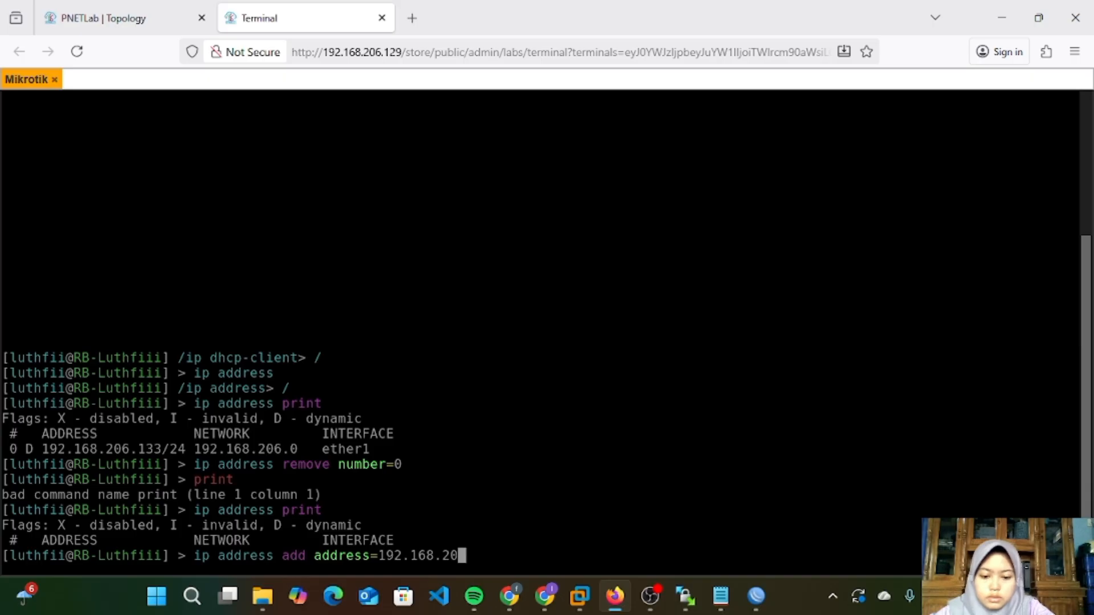
{"action": "type", "text": "6."}
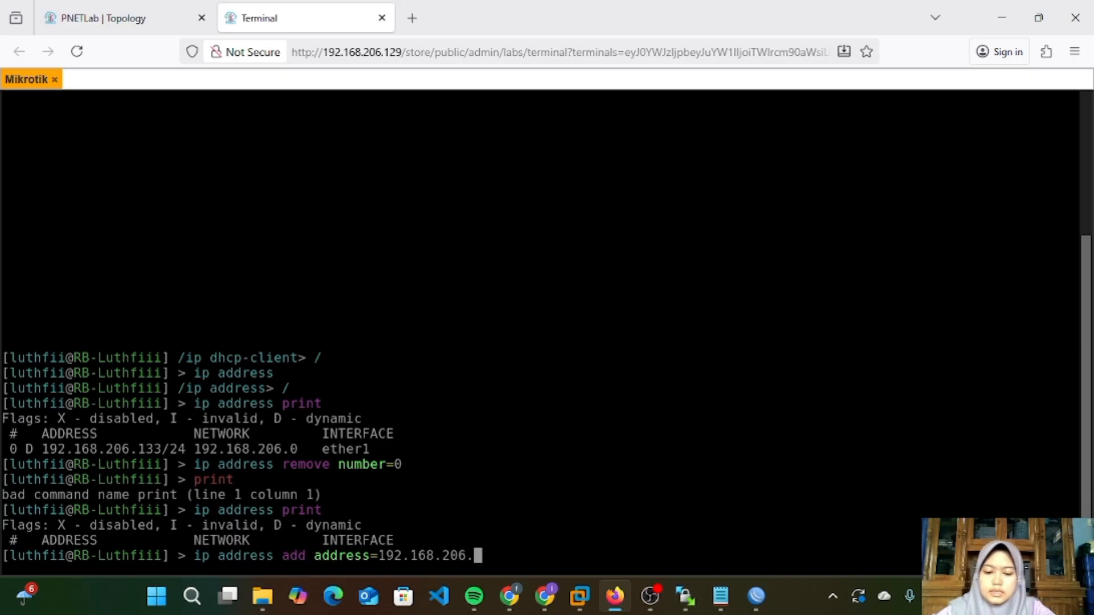
{"action": "type", "text": "17"}
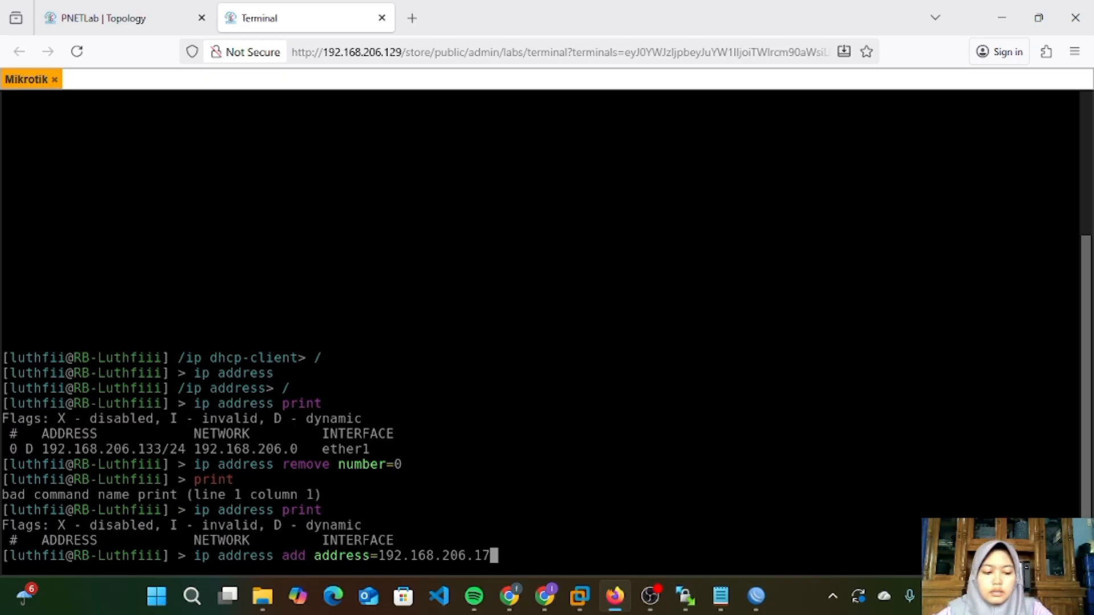
{"action": "type", "text": "/24"}
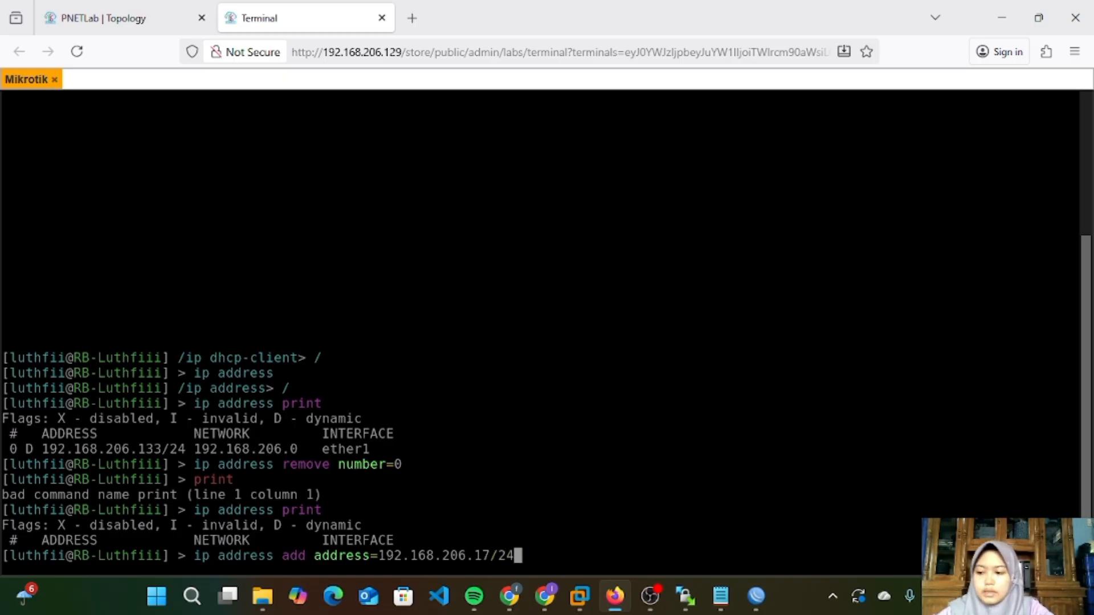
{"action": "type", "text": " i"}
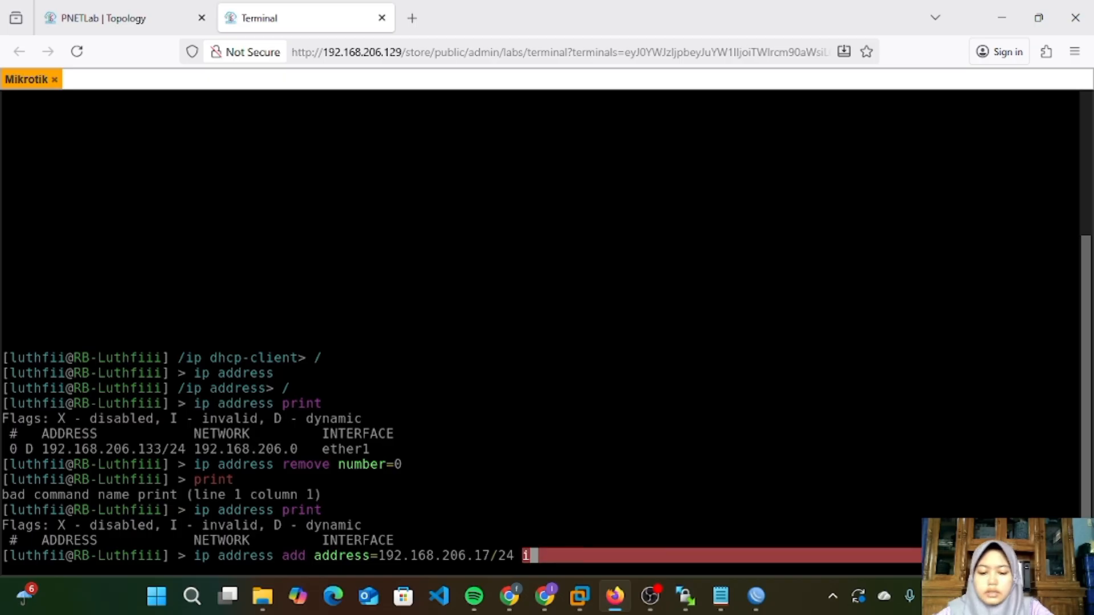
{"action": "type", "text": "nterfac"}
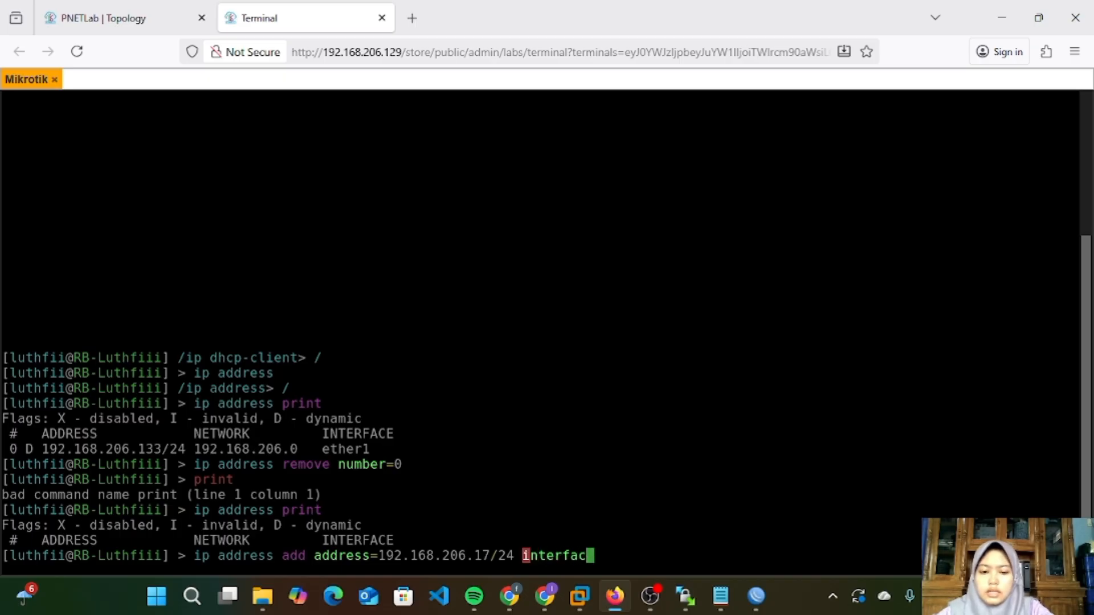
{"action": "type", "text": "e=e"}
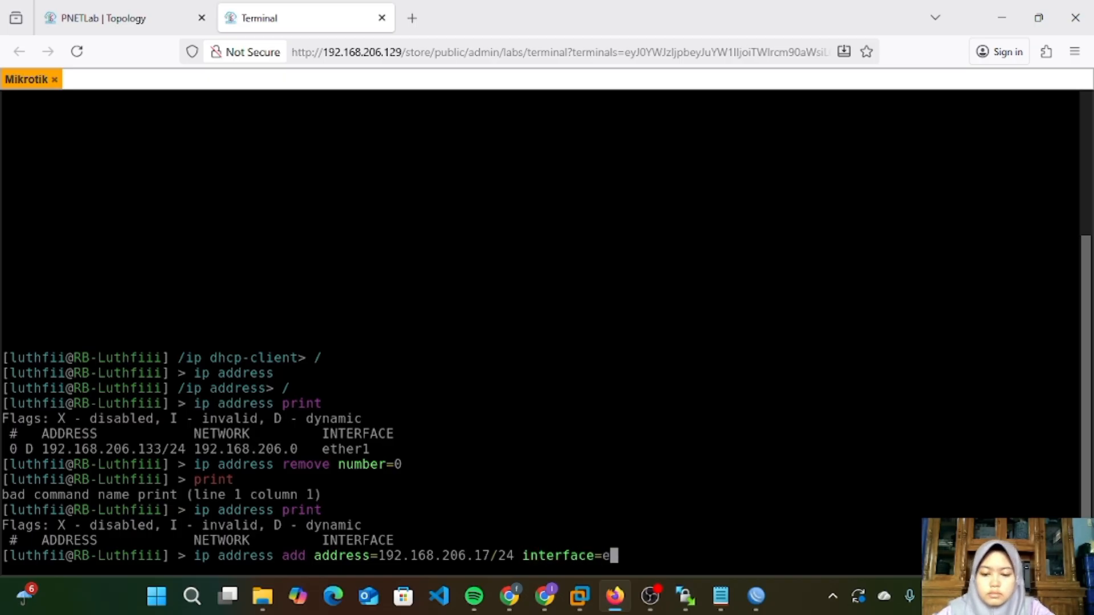
{"action": "type", "text": "ther1"}
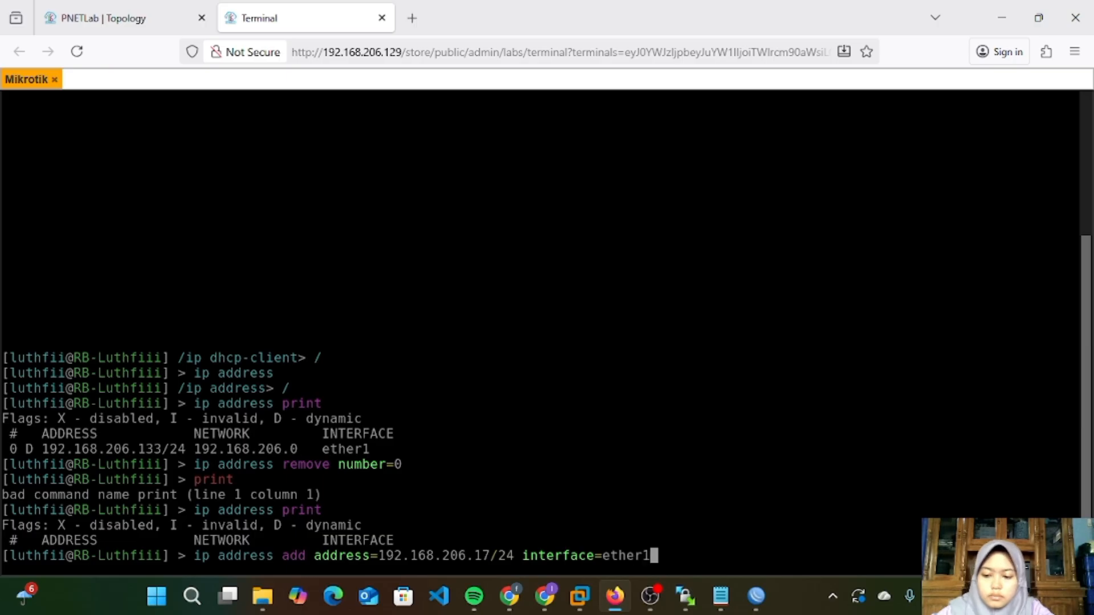
{"action": "key", "text": "Return"}
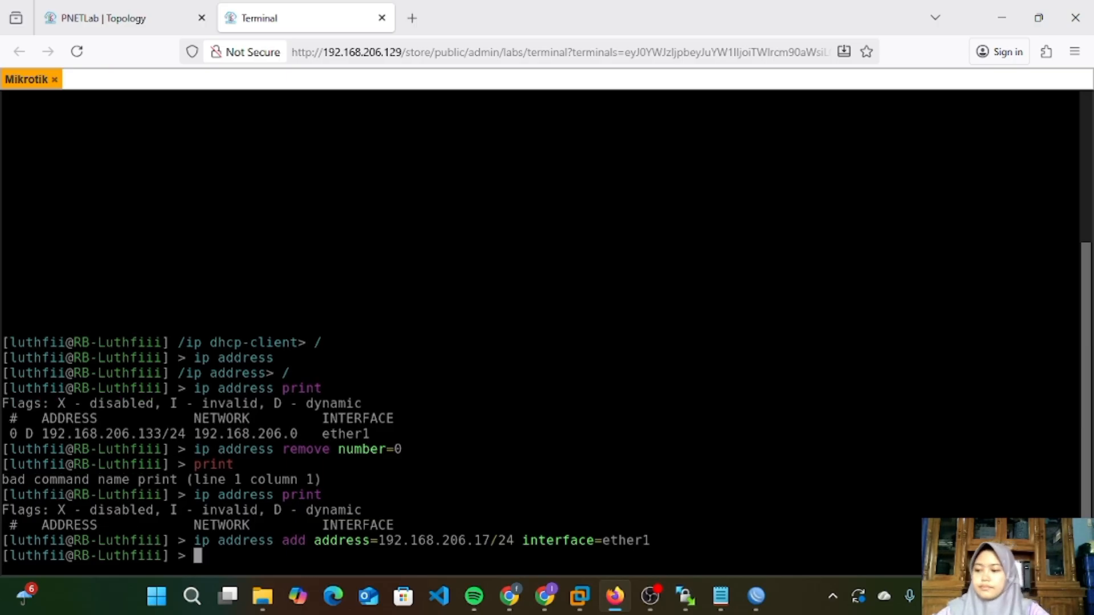
{"action": "type", "text": "ip "}
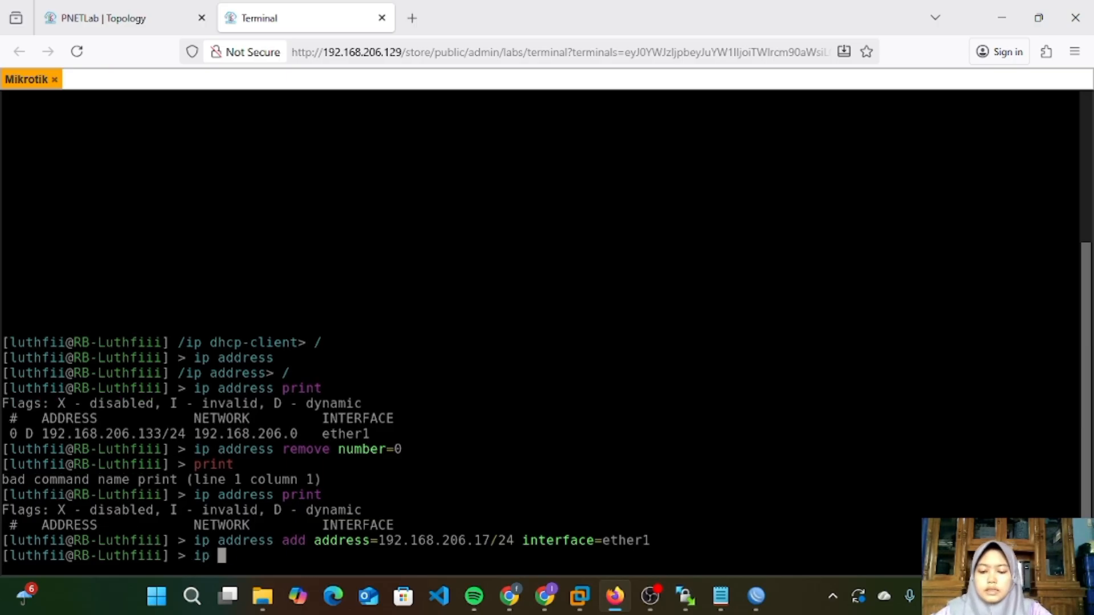
{"action": "type", "text": "address p"}
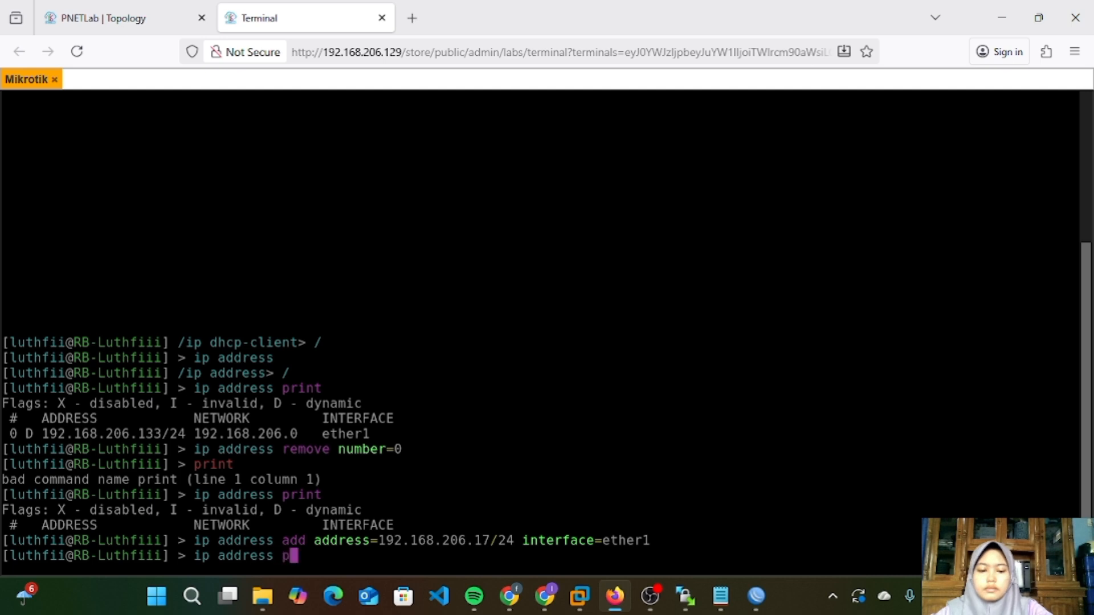
{"action": "type", "text": "rint"}
{"action": "key", "text": "Return"}
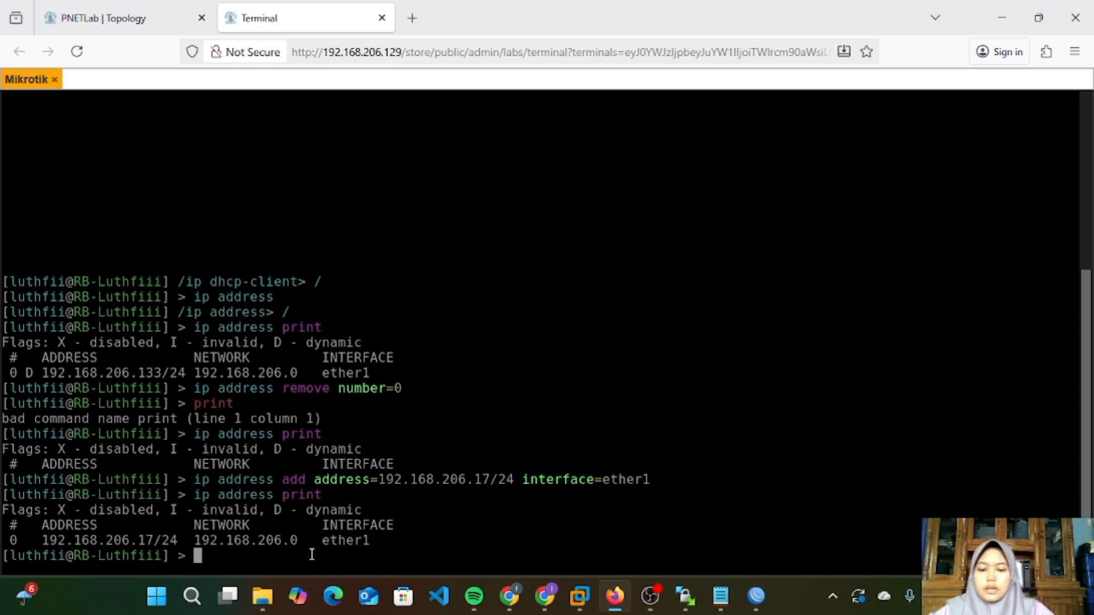
Step: Ping gateway 192.168.206.2 for three replies, then close the full-page Terminal tab
{"action": "type", "text": "ping "}
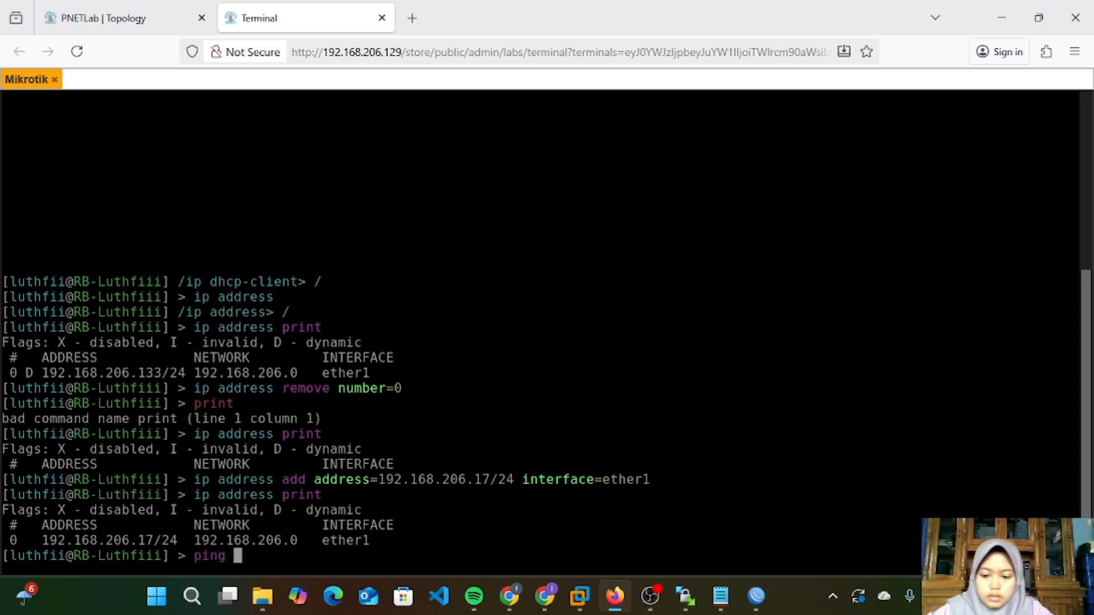
{"action": "type", "text": "192.1"}
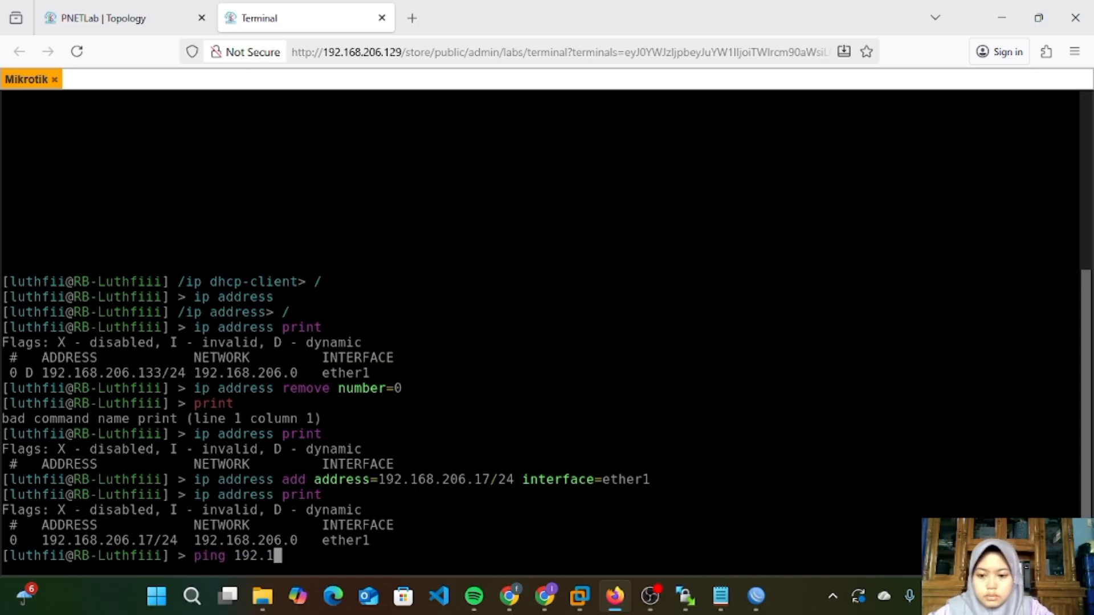
{"action": "type", "text": "68."}
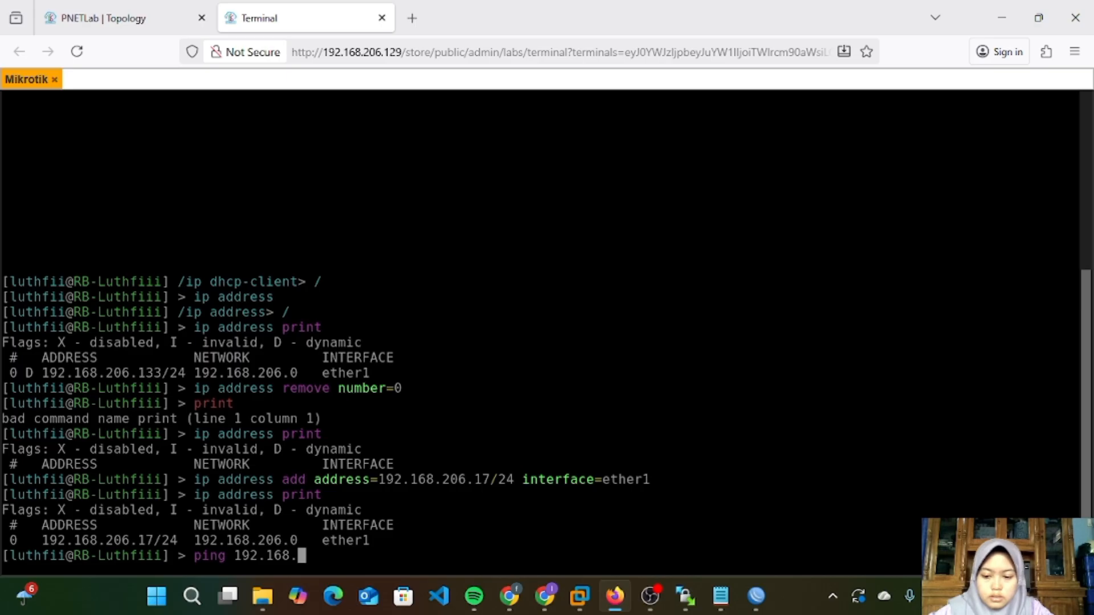
{"action": "type", "text": "206."}
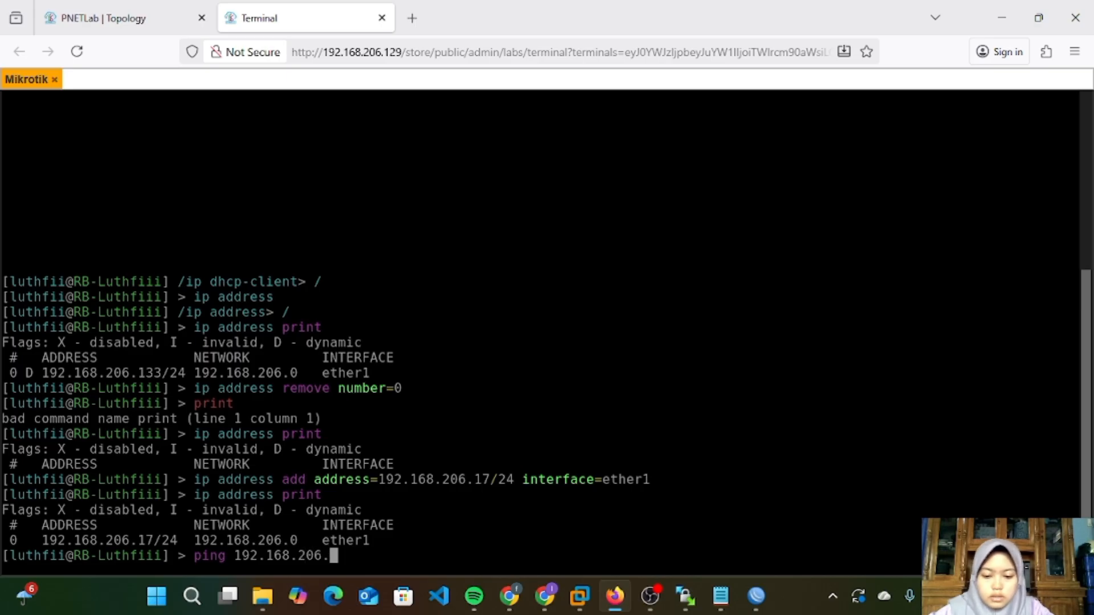
{"action": "type", "text": "2"}
{"action": "key", "text": "Return"}
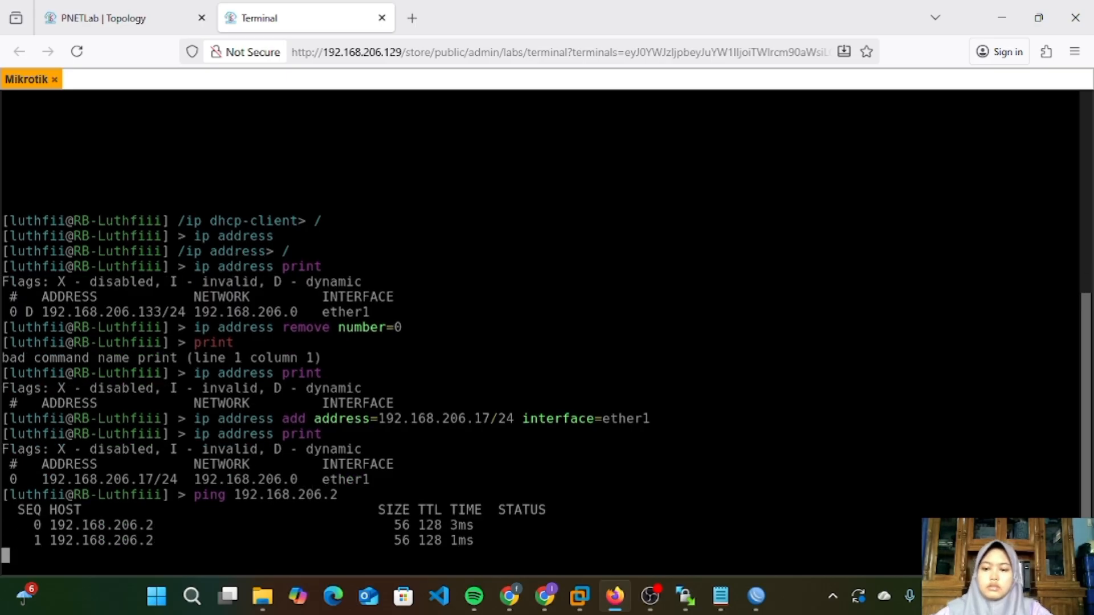
{"action": "key", "text": "ctrl+c"}
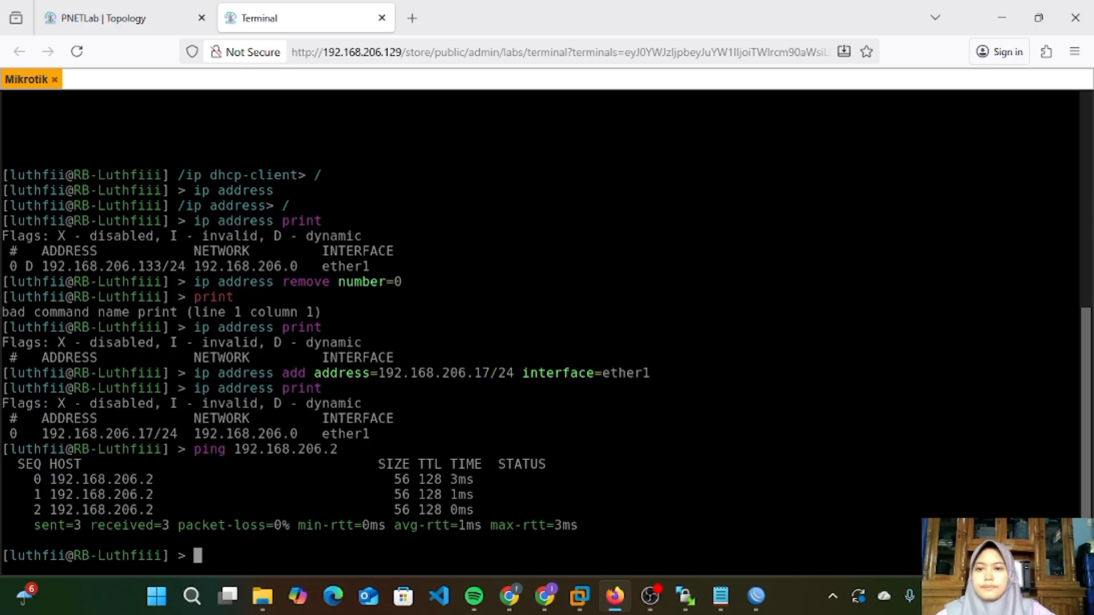
{"action": "key", "text": "ctrl+w"}
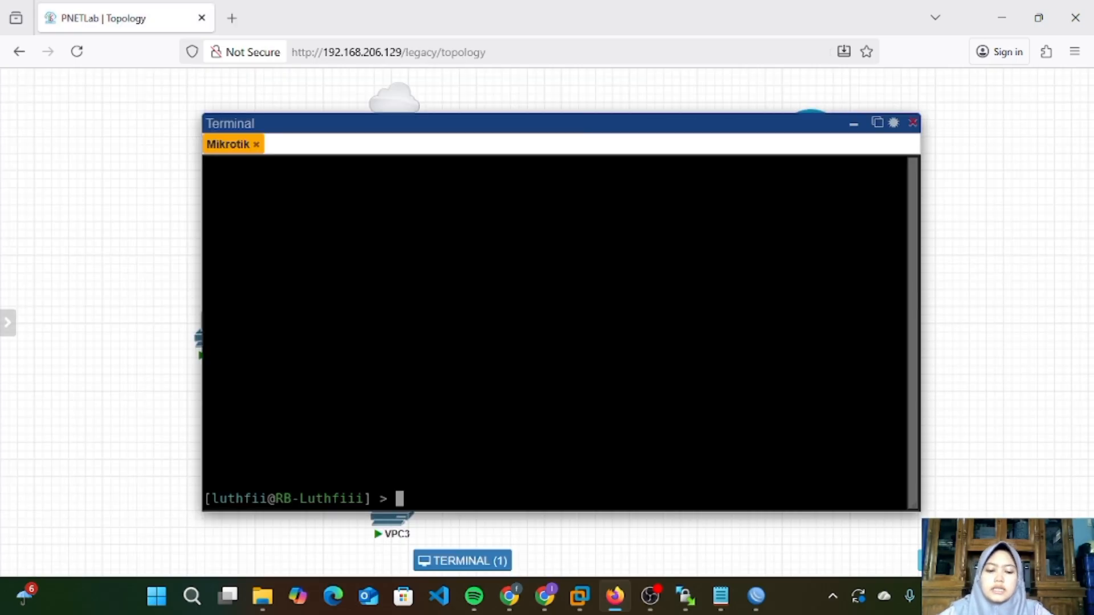
Step: Print the route table and highlight ether1 on the connected 192.168.206.0/24 route
{"action": "type", "text": "ip r"}
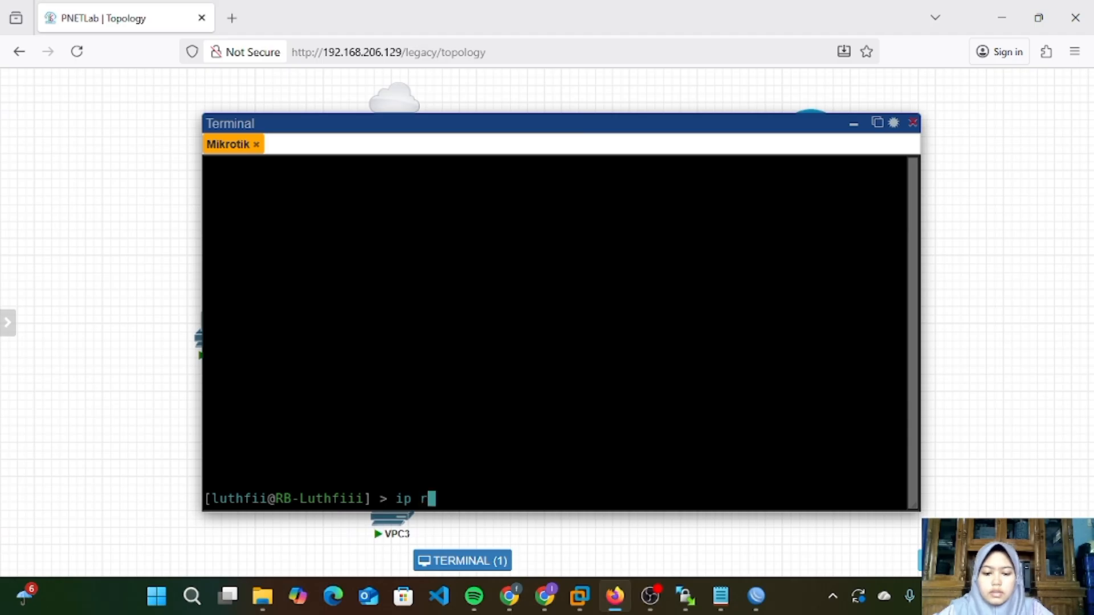
{"action": "type", "text": "out"}
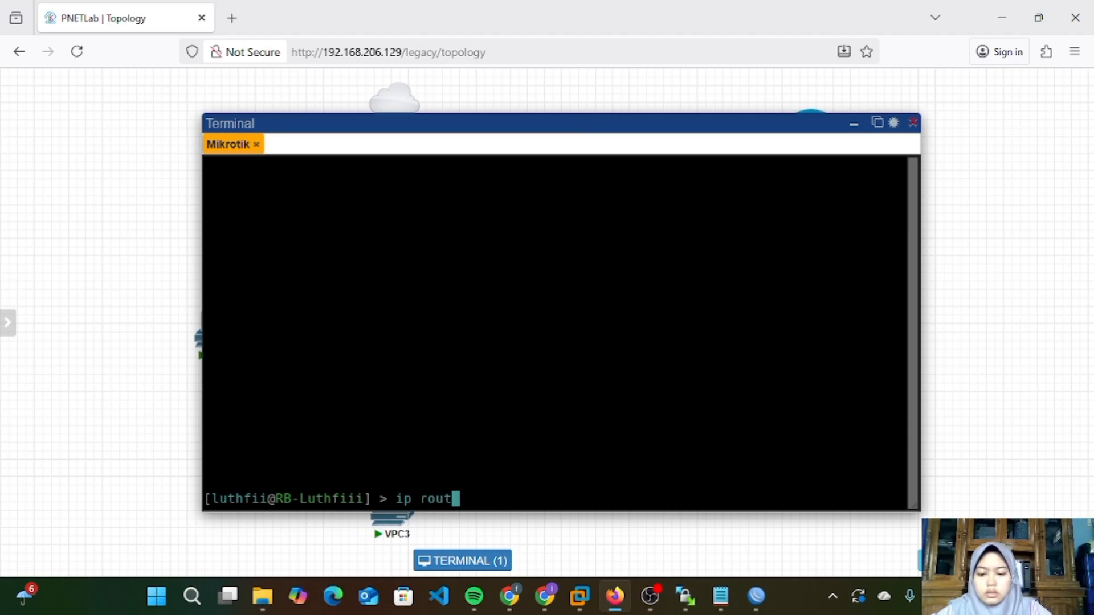
{"action": "type", "text": "e print"}
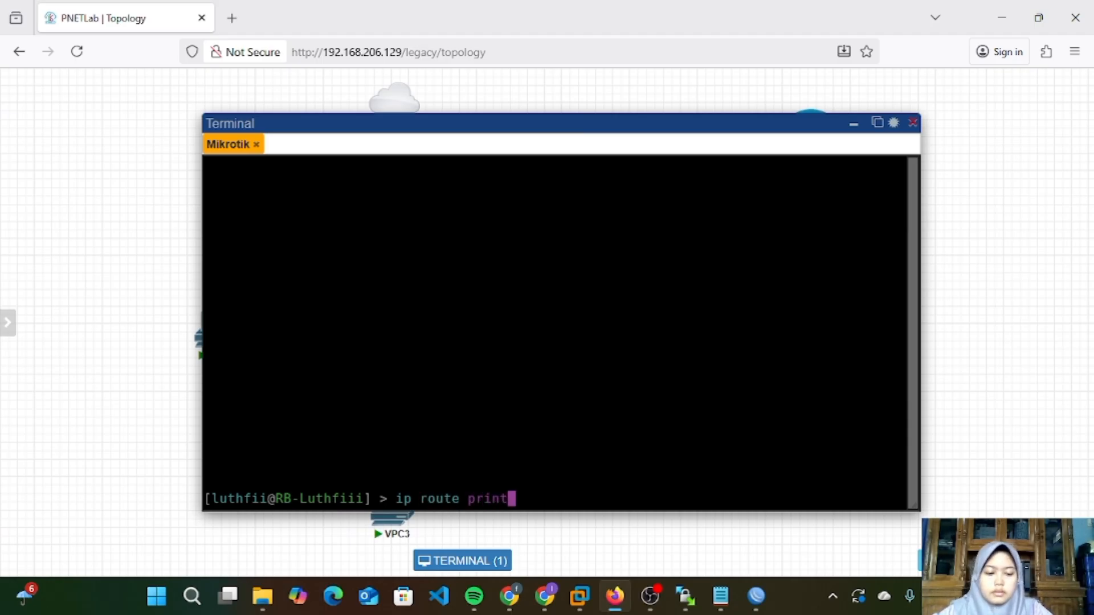
{"action": "key", "text": "Return"}
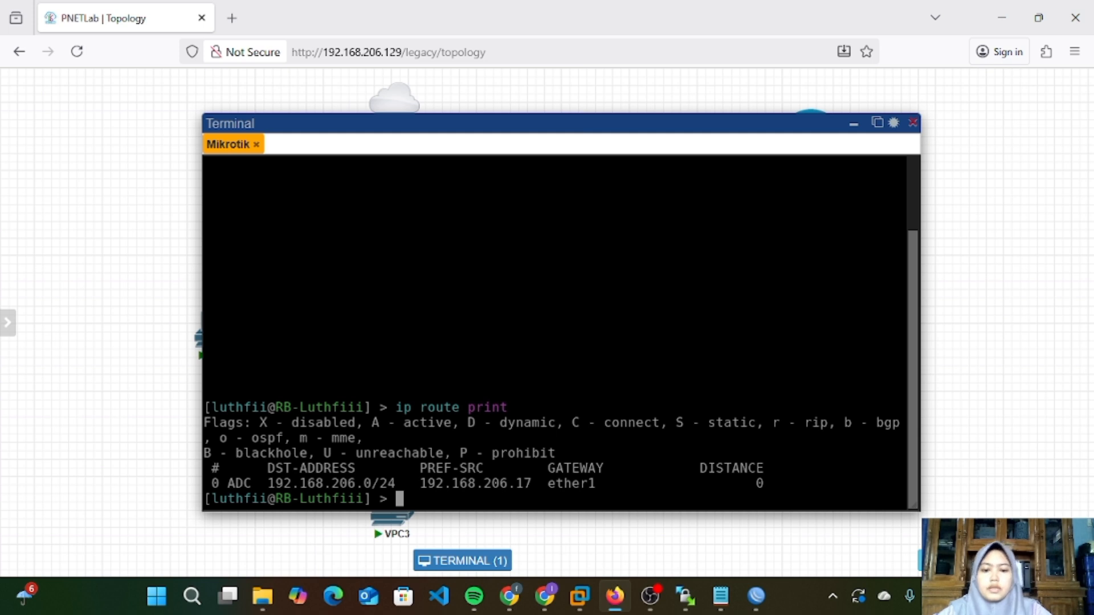
{"action": "left_click_drag", "start_coordinate": [548, 483], "coordinate": [597, 491]}
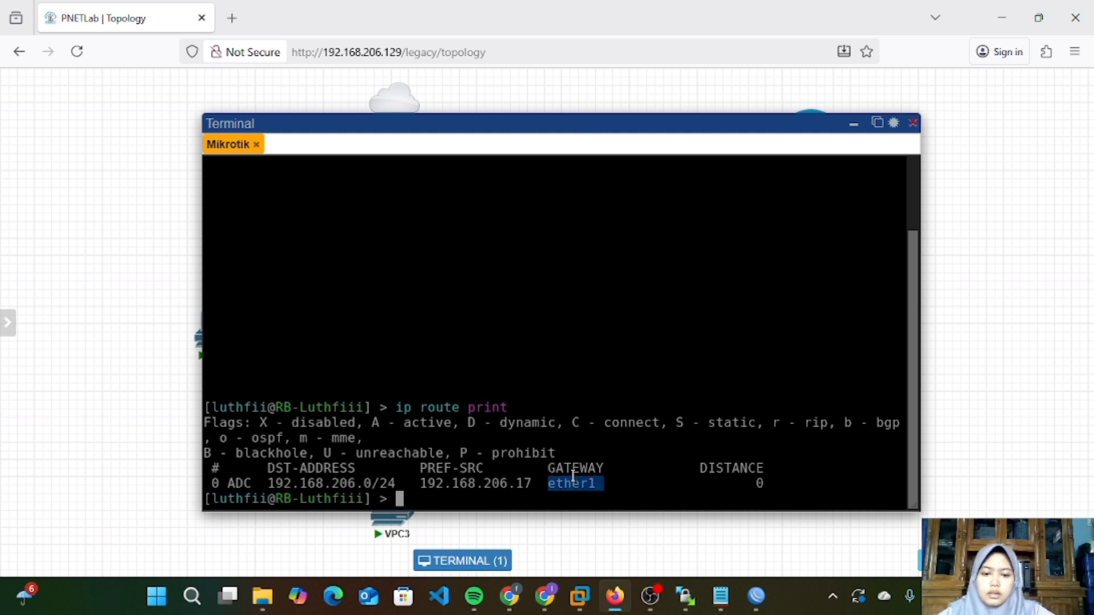
{"action": "left_click", "coordinate": [574, 469]}
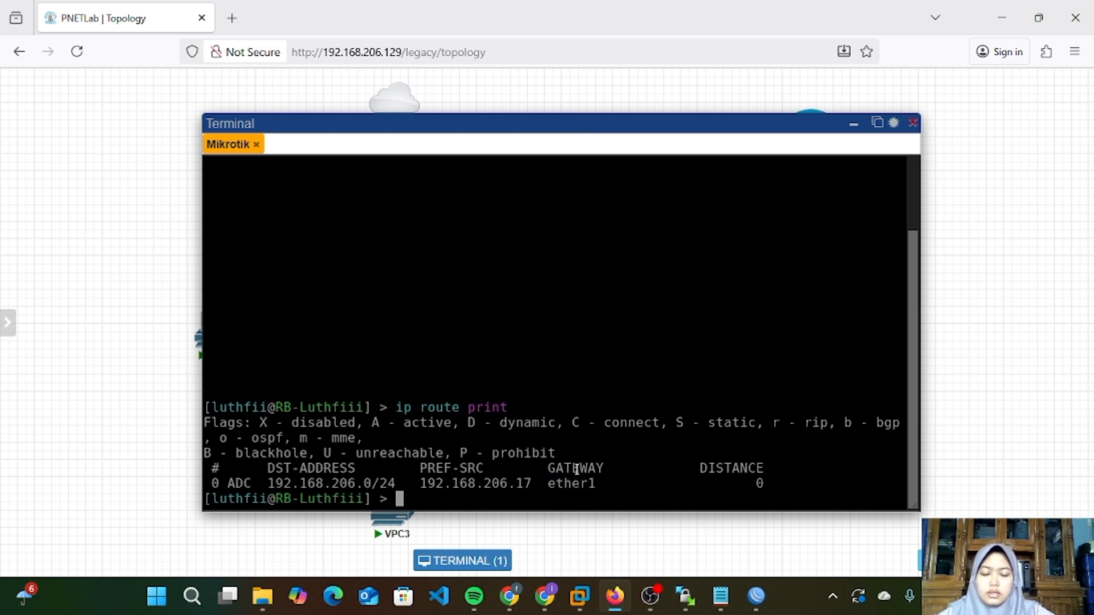
{"action": "double_click", "coordinate": [545, 485]}
{"action": "left_click", "coordinate": [544, 499]}
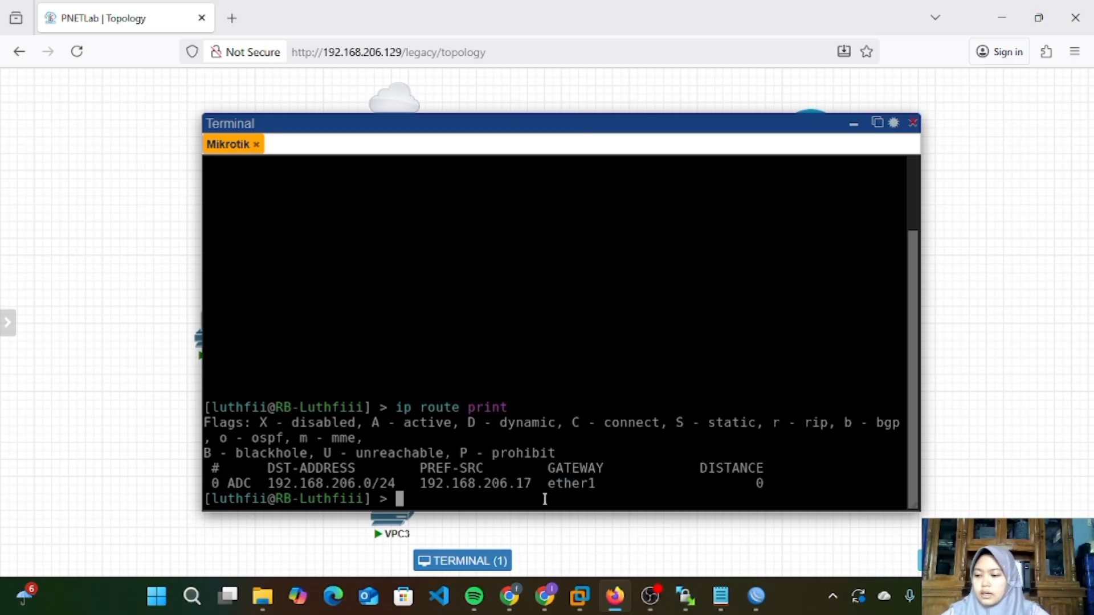
Step: Add a default route via gateway 192.168.206.2 and confirm the 0.0.0.0/0 entry in the route table
{"action": "type", "text": "ip ro"}
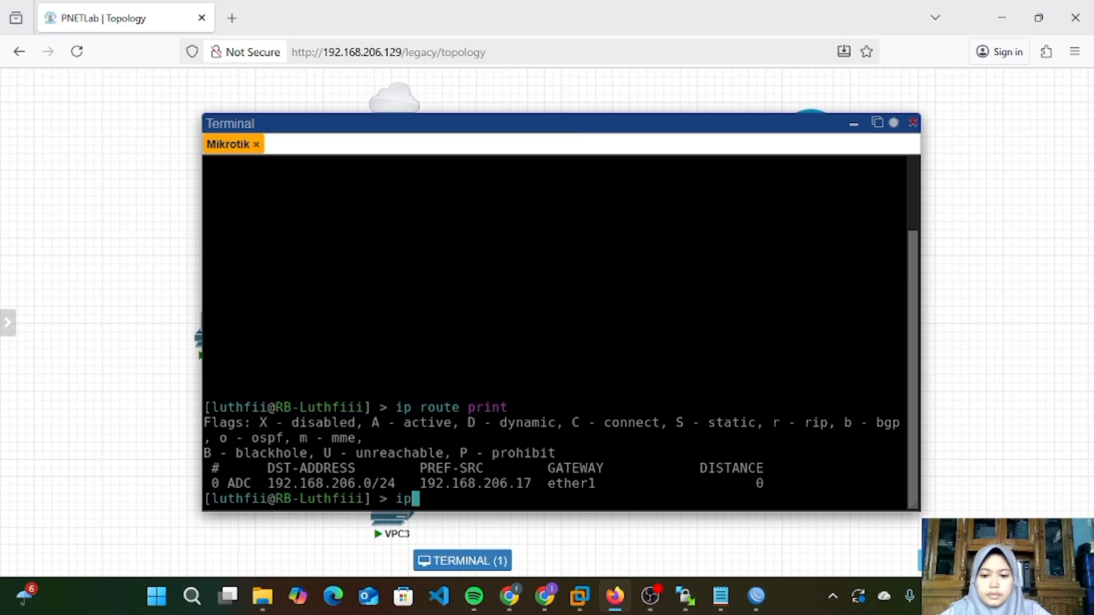
{"action": "type", "text": "u"}
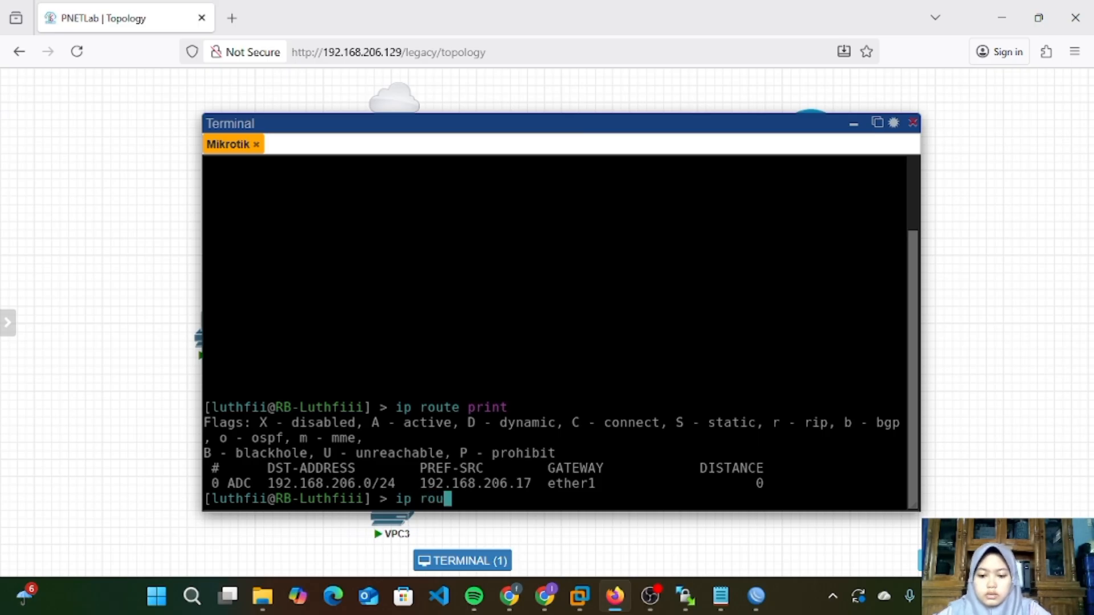
{"action": "type", "text": "te add "}
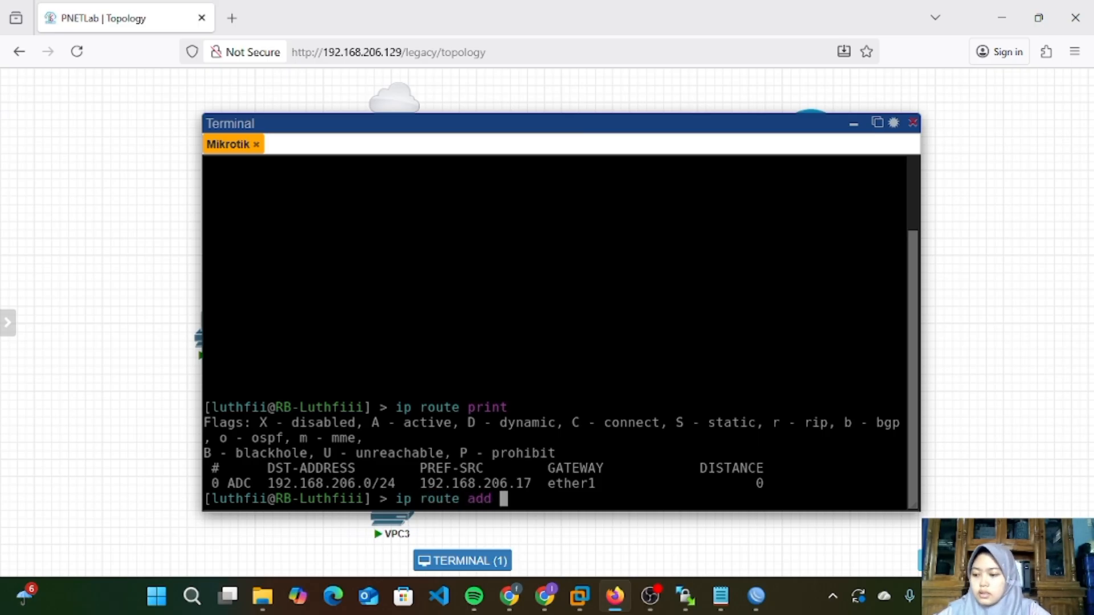
{"action": "type", "text": "gate"}
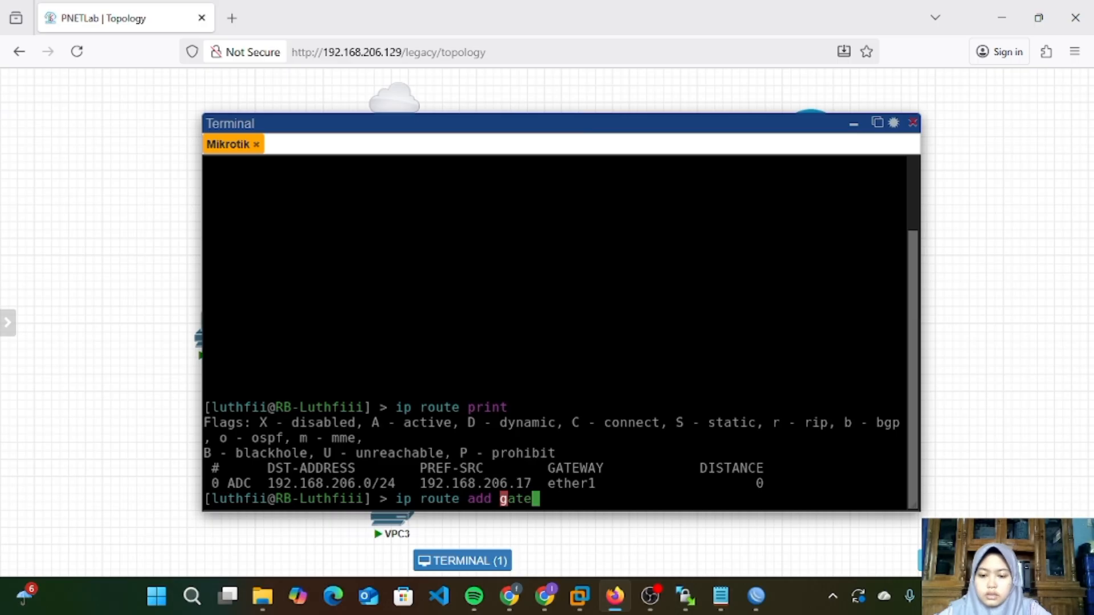
{"action": "type", "text": "way="}
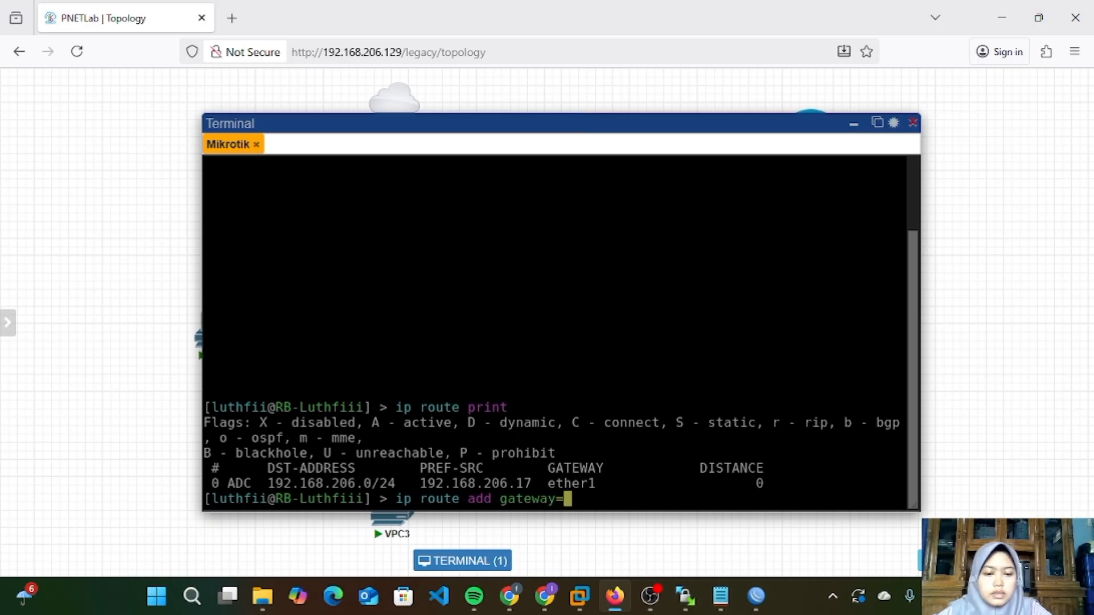
{"action": "left_click", "coordinate": [721, 596]}
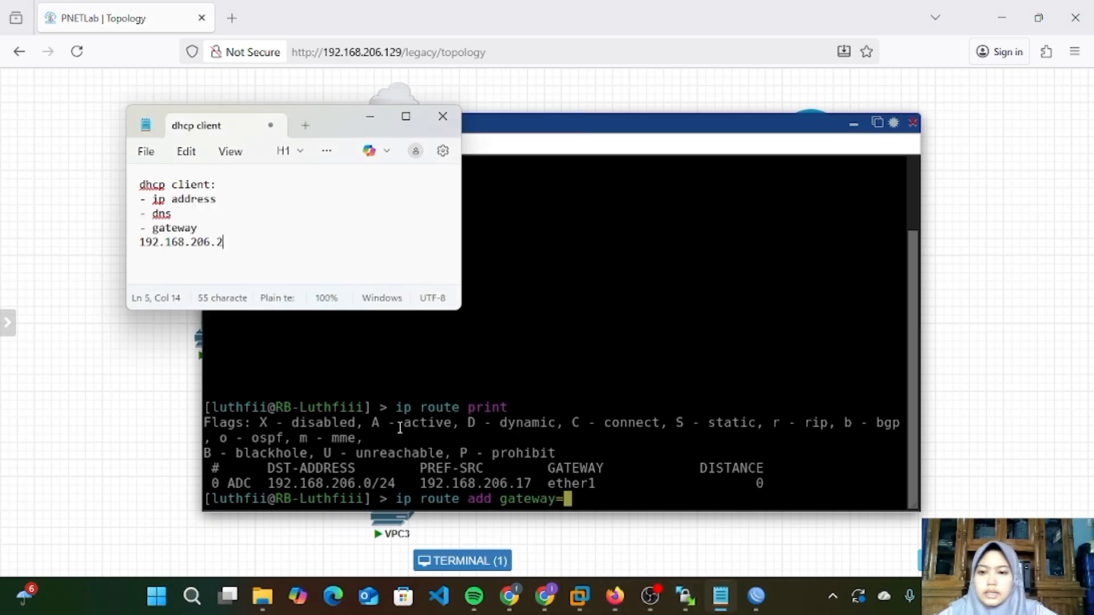
{"action": "left_click", "coordinate": [631, 503]}
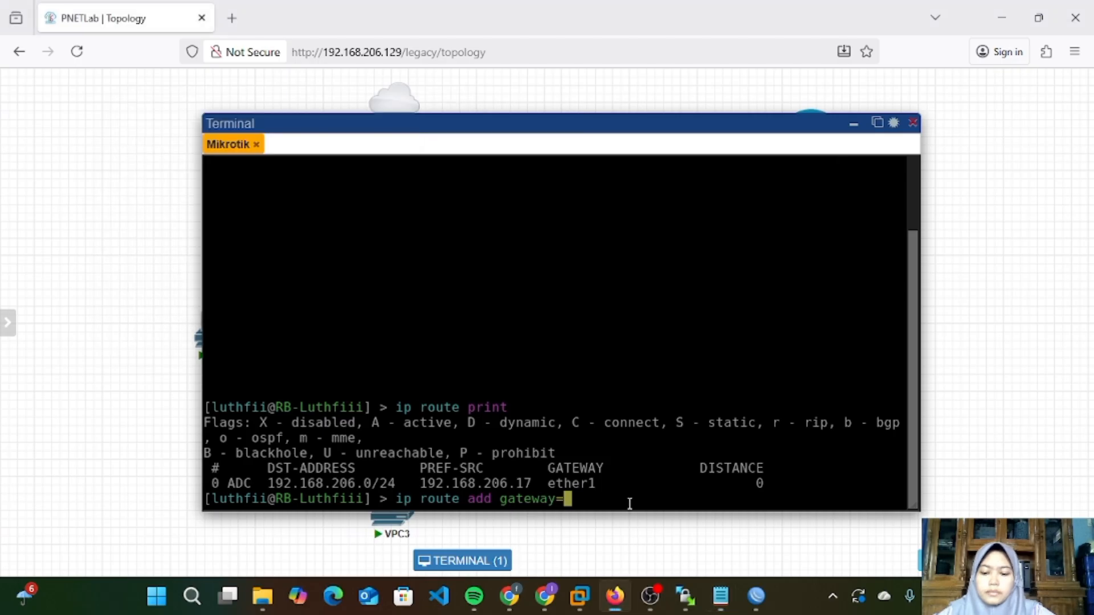
{"action": "type", "text": "192.168"}
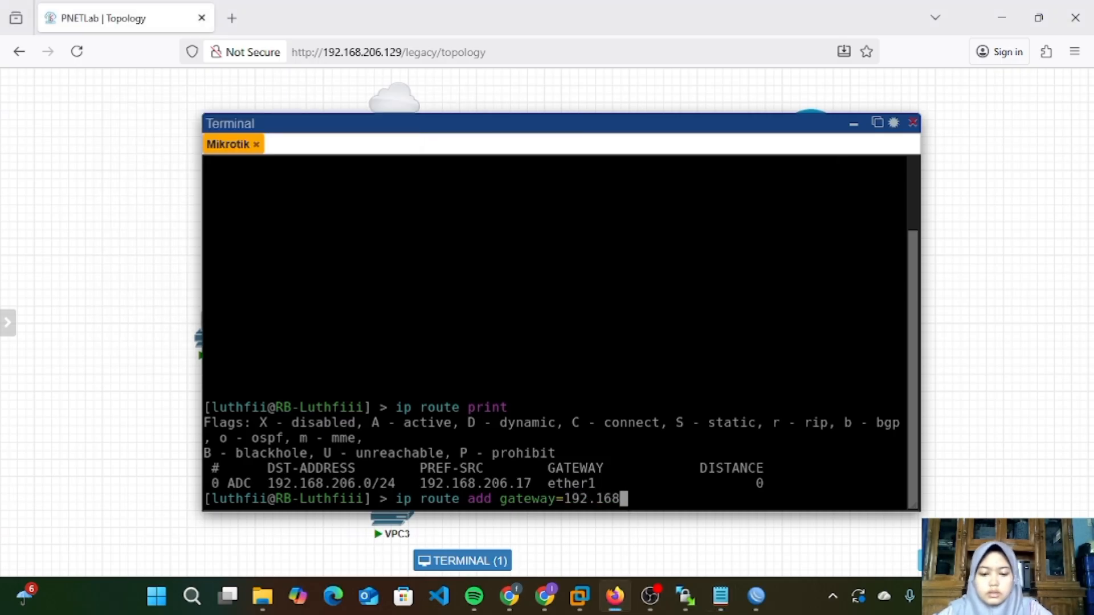
{"action": "type", "text": ".206.2"}
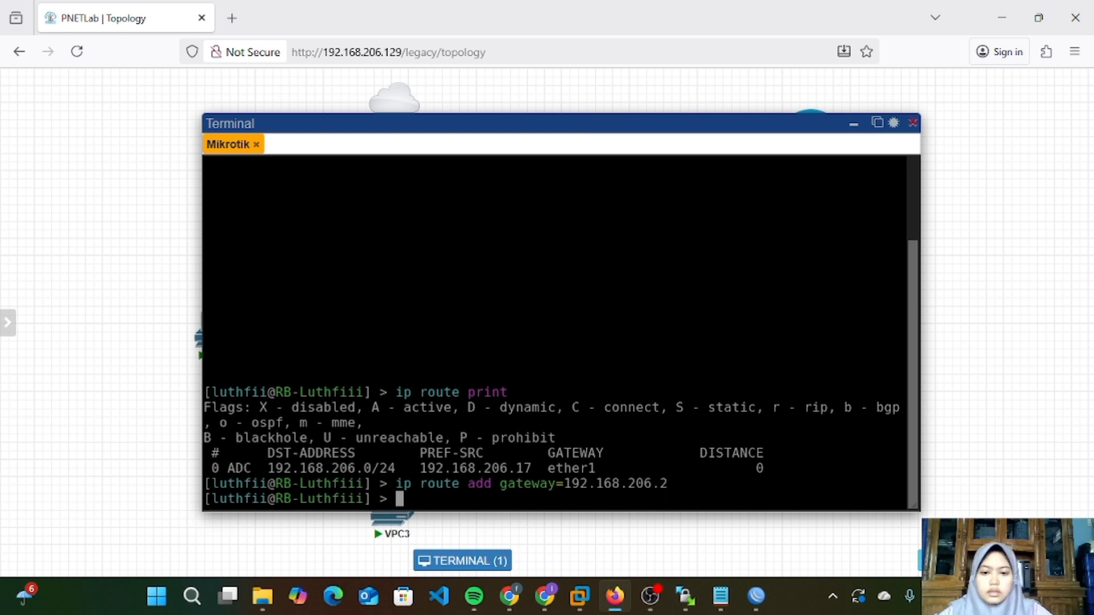
{"action": "key", "text": "Up"}
{"action": "key", "text": "Up"}
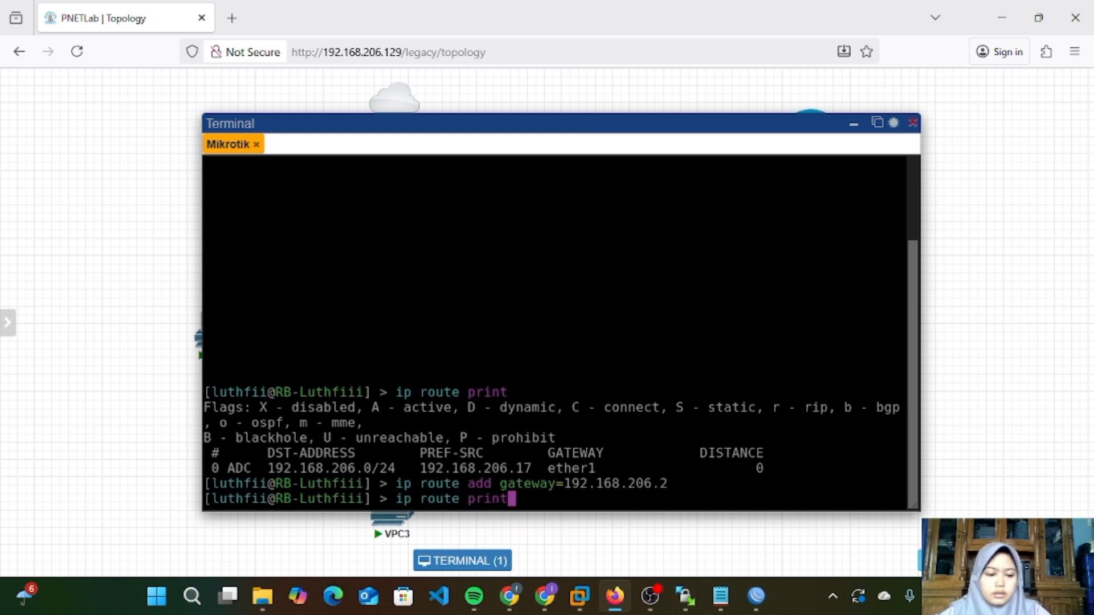
{"action": "key", "text": "Return"}
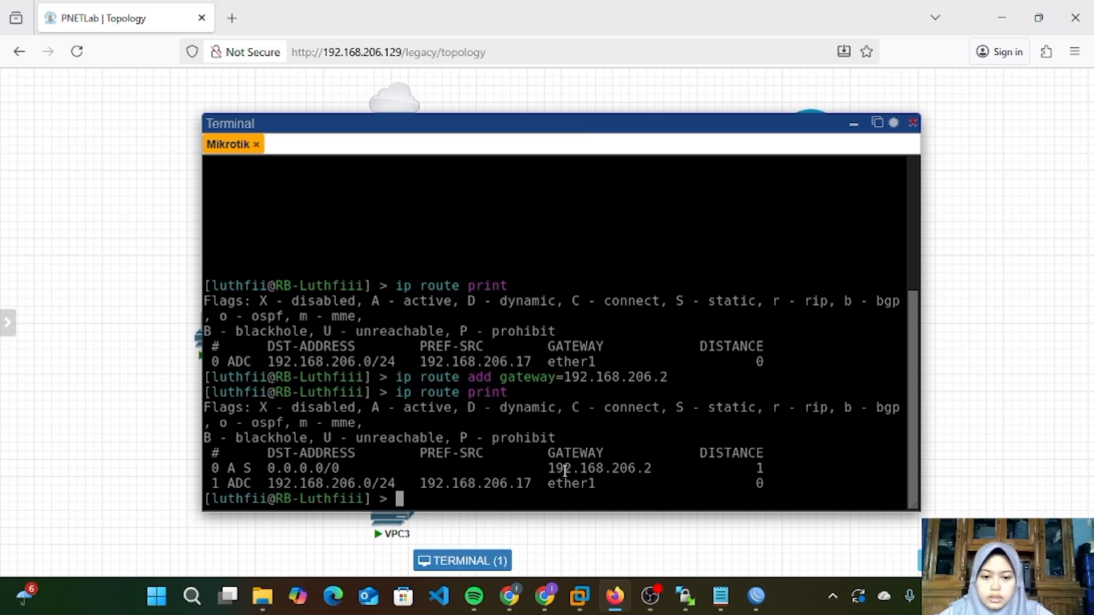
{"action": "left_click_drag", "start_coordinate": [550, 466], "coordinate": [490, 491]}
Step: Clear the console and run 'ip dns print' to show DNS server 8.8.8.8
{"action": "left_click", "coordinate": [490, 491]}
{"action": "key", "text": "ctrl+l"}
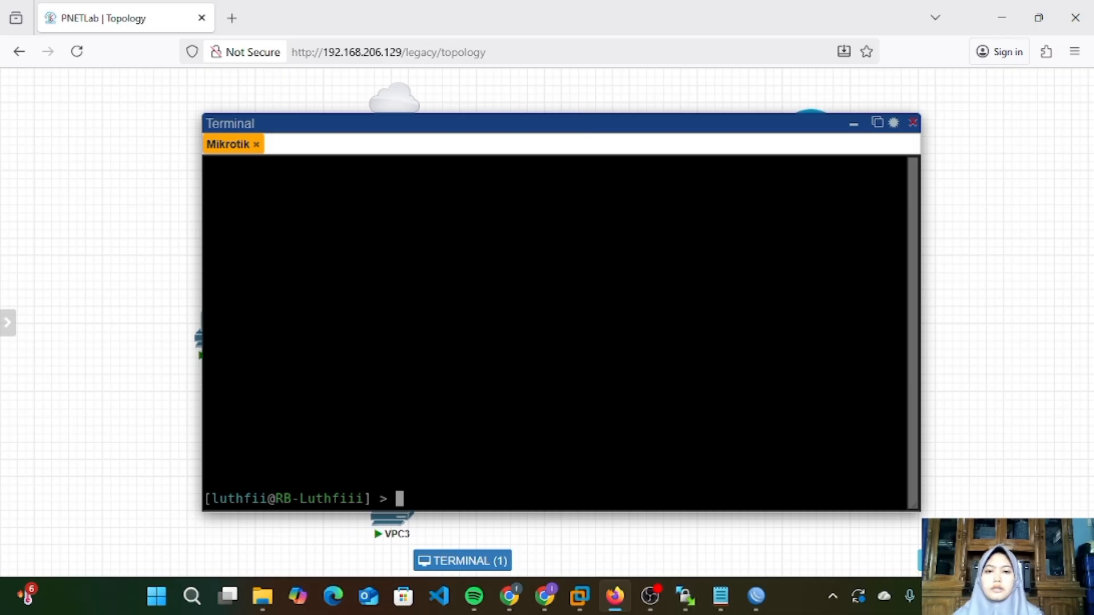
{"action": "type", "text": "ip "}
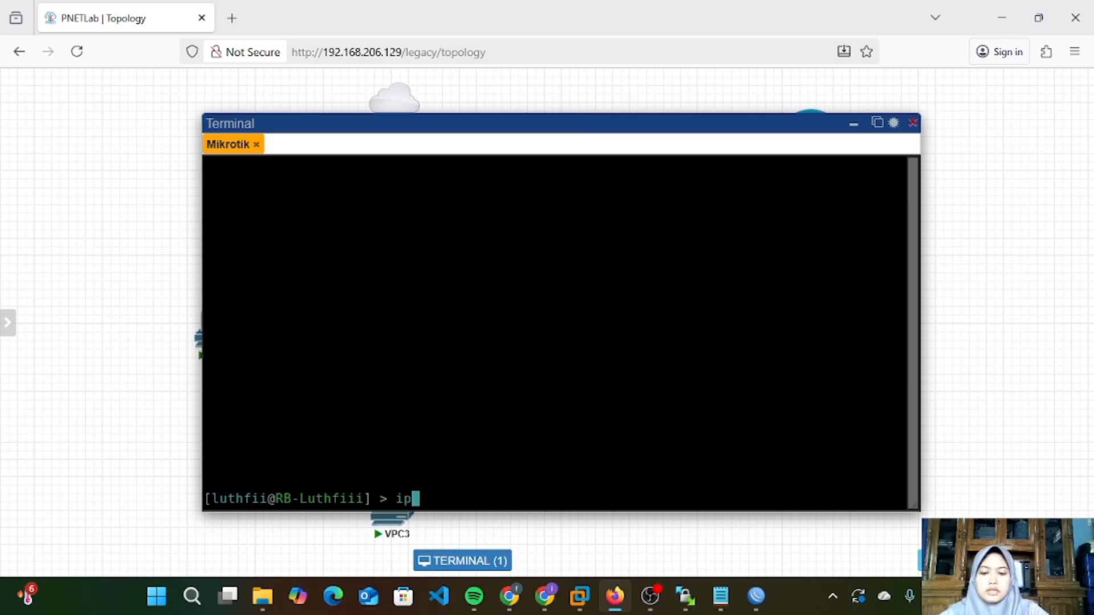
{"action": "type", "text": "dns set"}
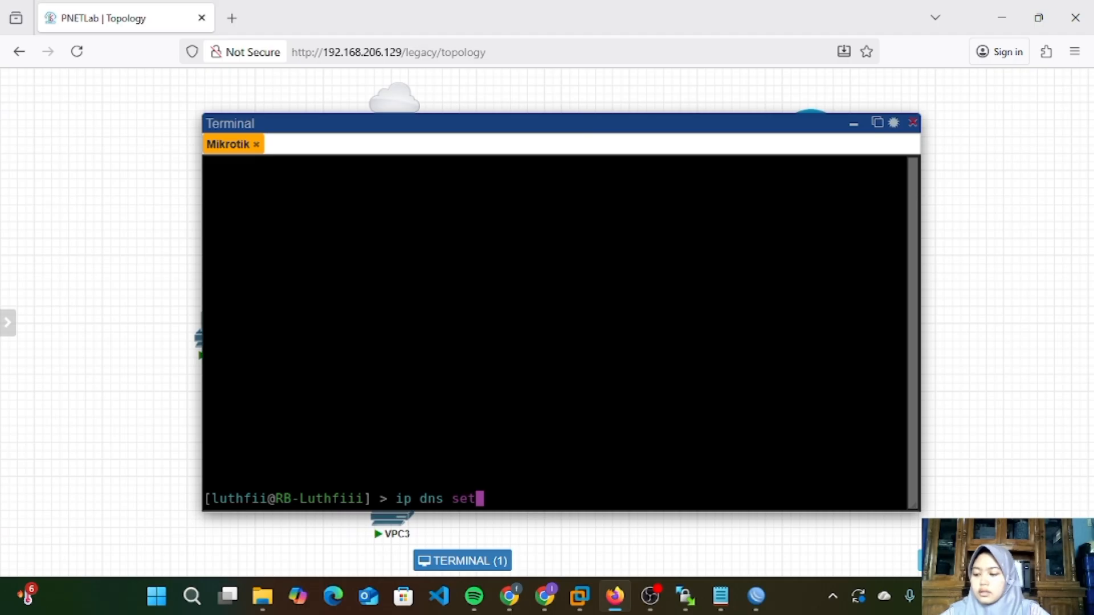
{"action": "type", "text": " ser"}
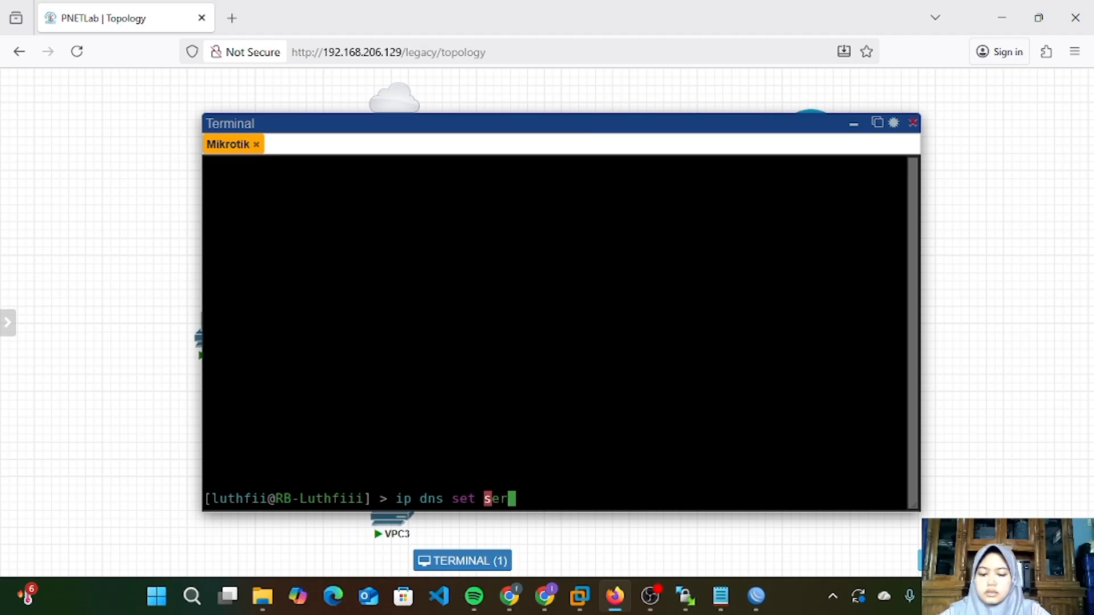
{"action": "type", "text": "vers="}
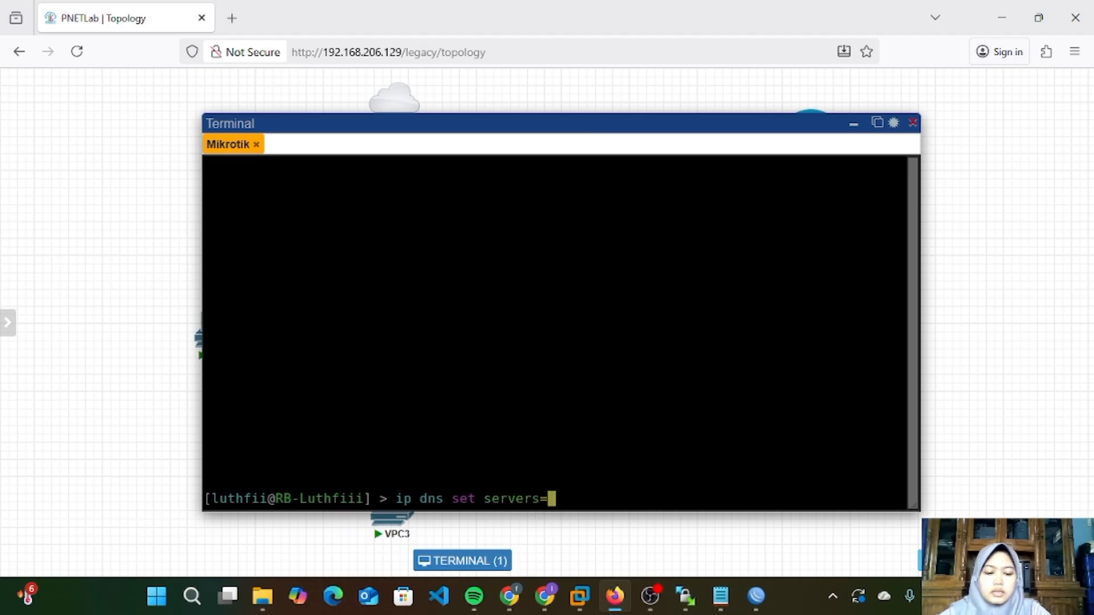
{"action": "type", "text": "8.8.8.8"}
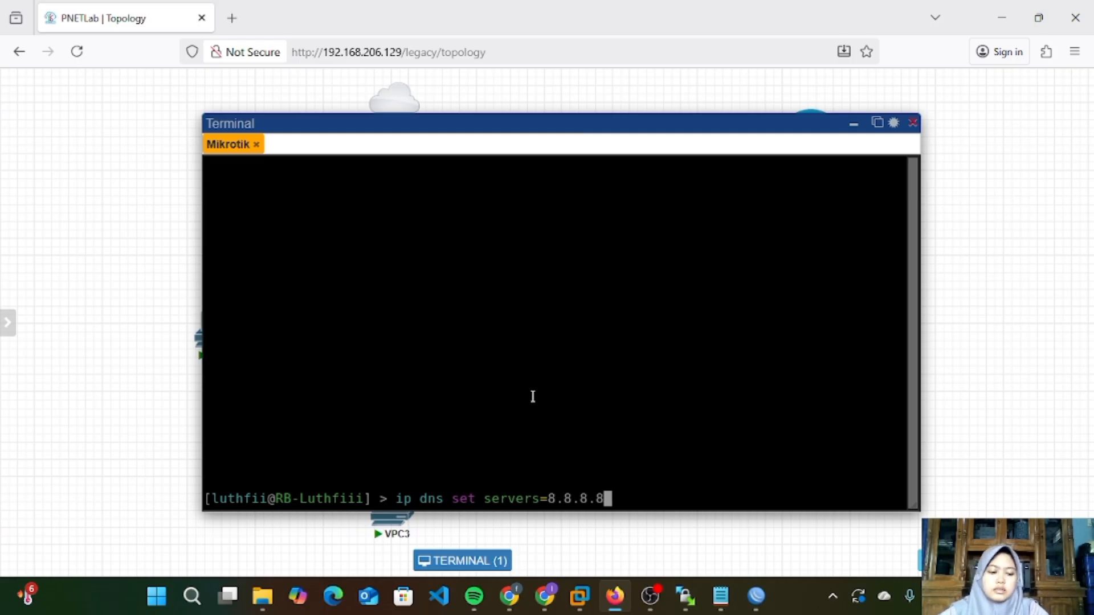
{"action": "key", "text": "BackSpace"}
{"action": "key", "text": "BackSpace"}
{"action": "key", "text": "BackSpace"}
{"action": "key", "text": "BackSpace"}
{"action": "key", "text": "BackSpace"}
{"action": "key", "text": "BackSpace"}
{"action": "key", "text": "BackSpace"}
{"action": "key", "text": "BackSpace"}
{"action": "key", "text": "BackSpace"}
{"action": "key", "text": "BackSpace"}
{"action": "key", "text": "BackSpace"}
{"action": "key", "text": "BackSpace"}
{"action": "key", "text": "BackSpace"}
{"action": "key", "text": "BackSpace"}
{"action": "key", "text": "BackSpace"}
{"action": "key", "text": "BackSpace"}
{"action": "key", "text": "BackSpace"}
{"action": "key", "text": "BackSpace"}
{"action": "key", "text": "BackSpace"}
{"action": "key", "text": "BackSpace"}
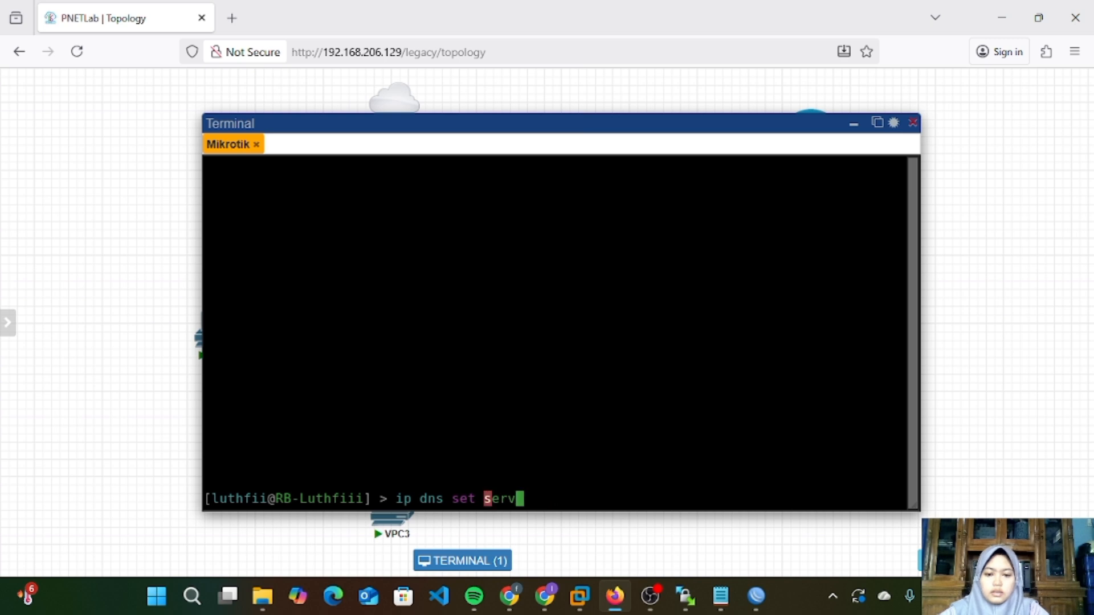
{"action": "key", "text": "BackSpace"}
{"action": "key", "text": "BackSpace"}
{"action": "key", "text": "BackSpace"}
{"action": "key", "text": "BackSpace"}
{"action": "key", "text": "BackSpace"}
{"action": "key", "text": "BackSpace"}
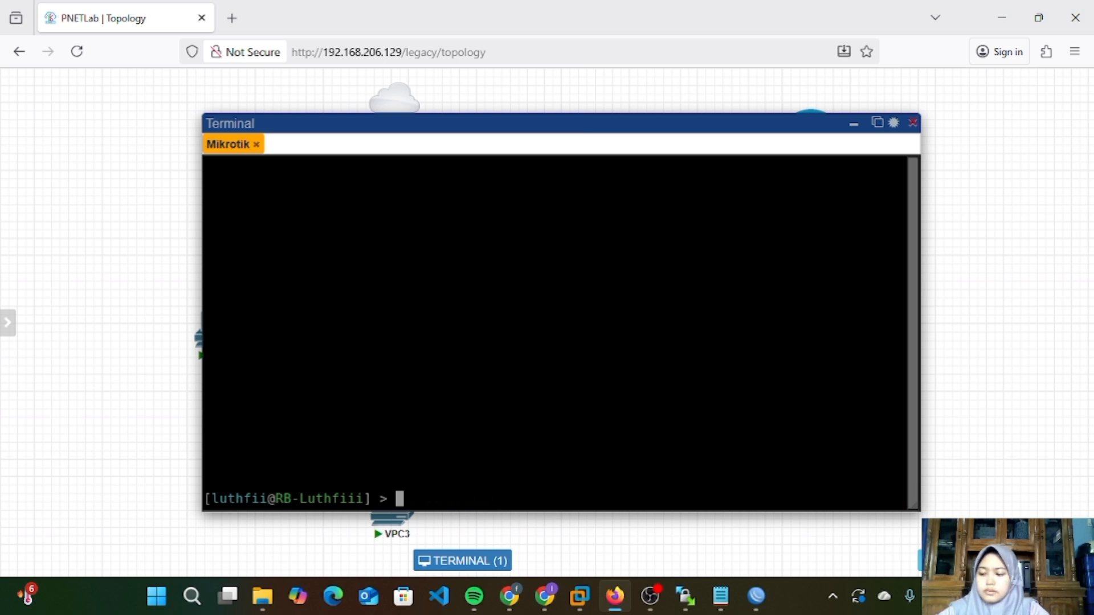
{"action": "type", "text": "ip "}
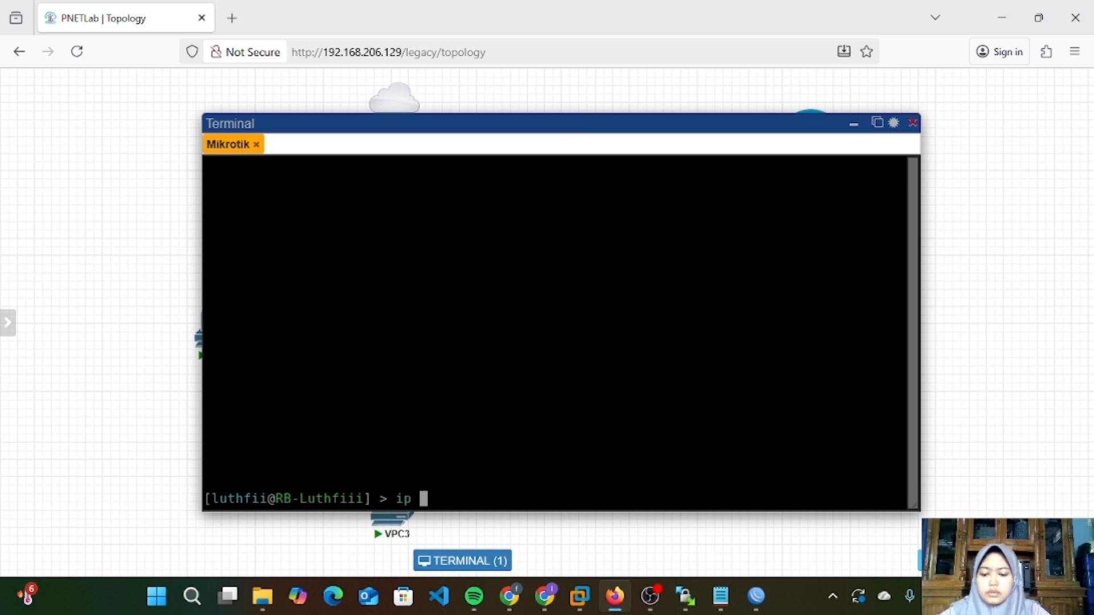
{"action": "type", "text": "dns"}
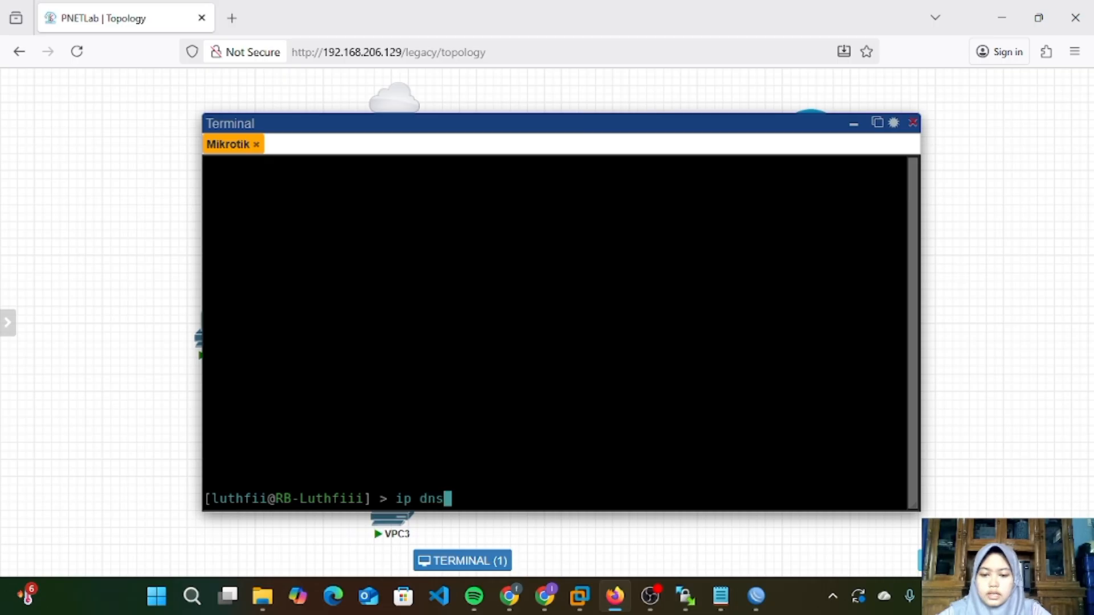
{"action": "type", "text": " print"}
{"action": "key", "text": "Return"}
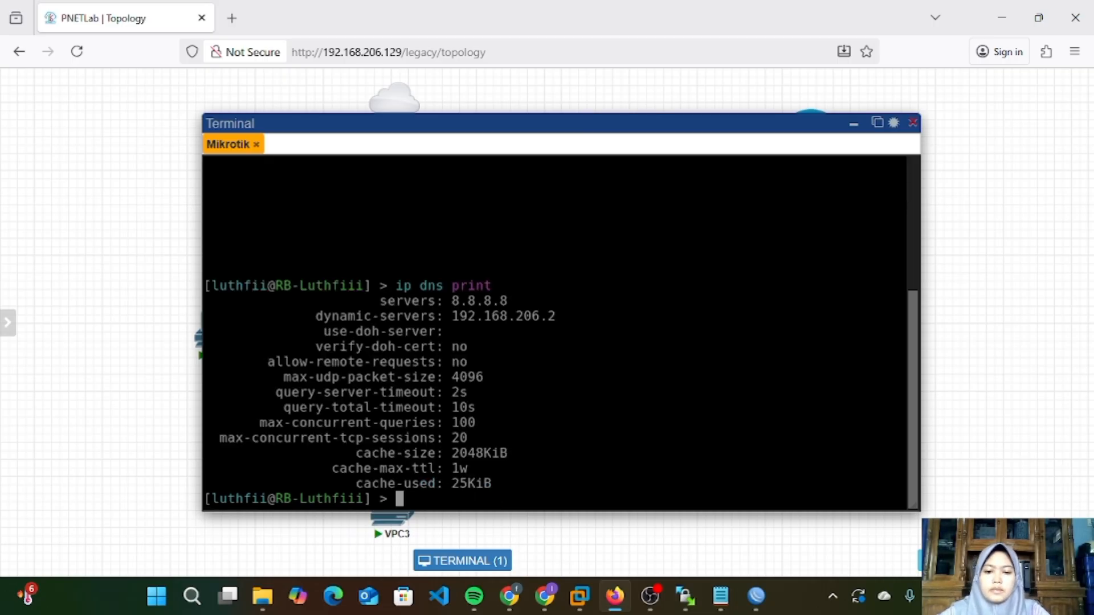
Step: Ping 8.8.8.8 from the router and stop after two replies
{"action": "left_click_drag", "start_coordinate": [444, 302], "coordinate": [510, 302]}
{"action": "left_click", "coordinate": [502, 383]}
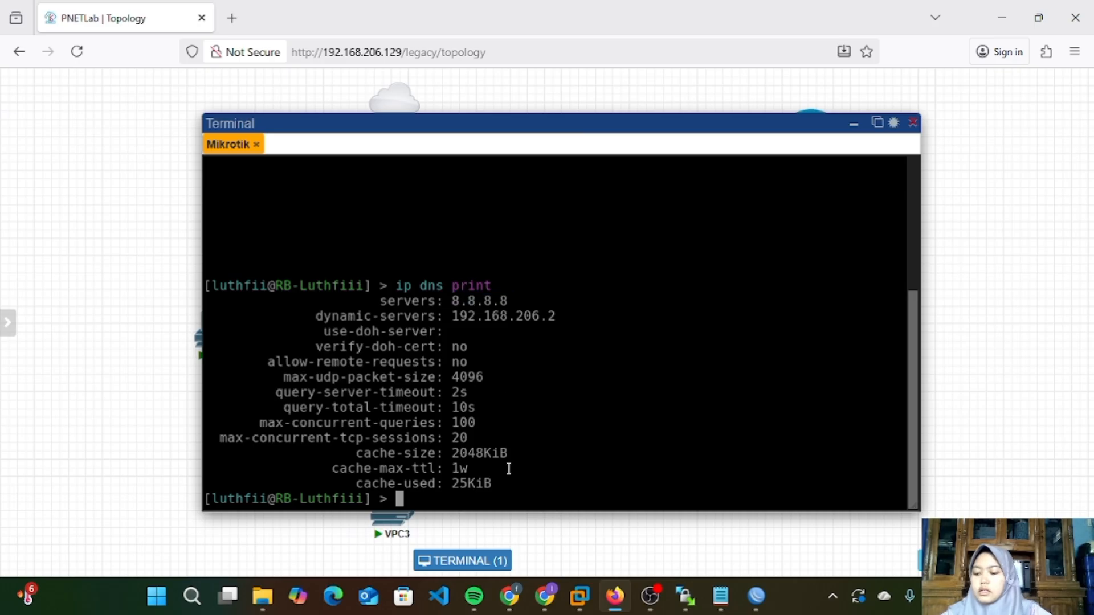
{"action": "type", "text": "pin"}
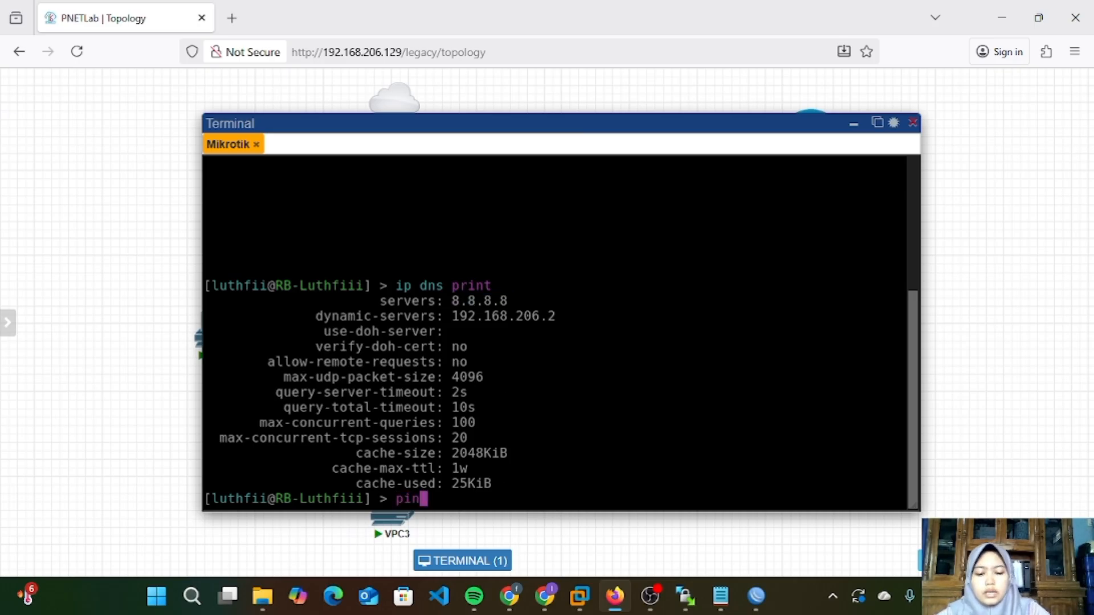
{"action": "type", "text": "g 9.8.8"}
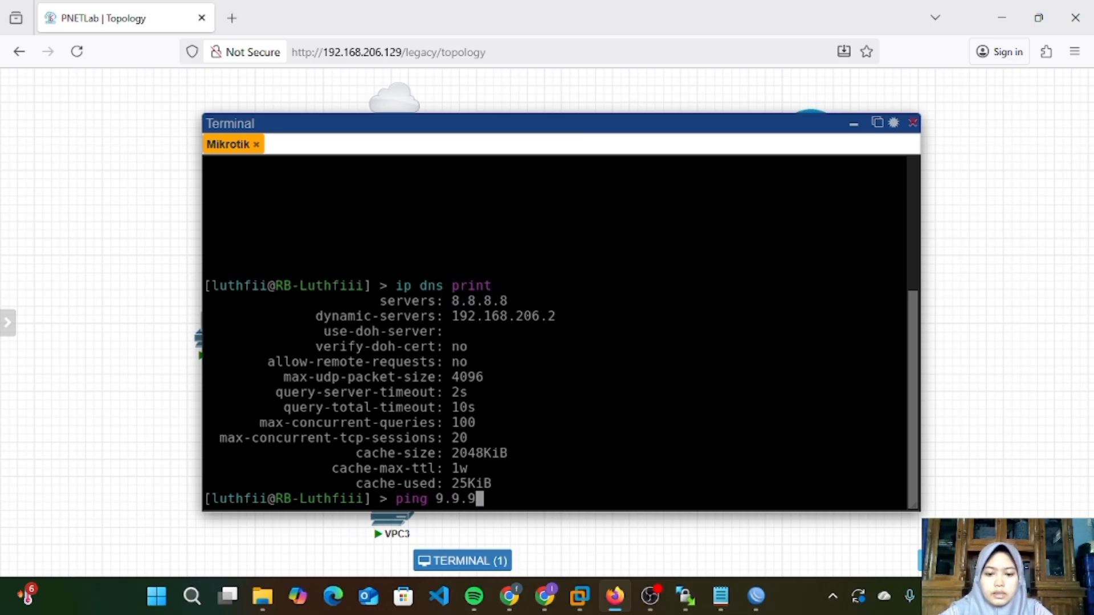
{"action": "key", "text": "BackSpace"}
{"action": "key", "text": "BackSpace"}
{"action": "key", "text": "BackSpace"}
{"action": "key", "text": "BackSpace"}
{"action": "key", "text": "BackSpace"}
{"action": "type", "text": "8.8.8.8"}
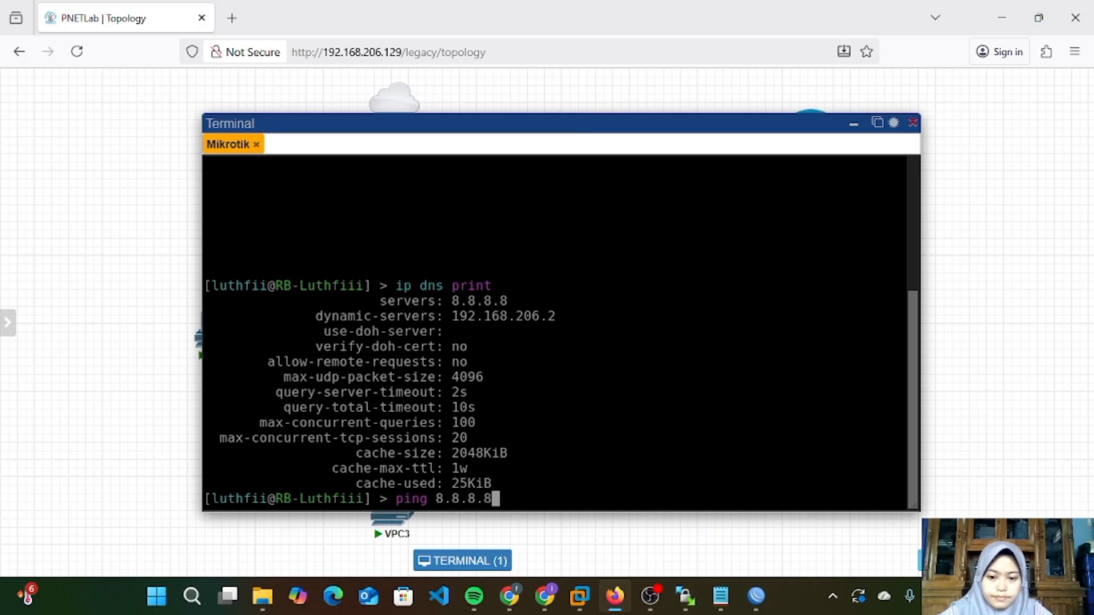
{"action": "key", "text": "Return"}
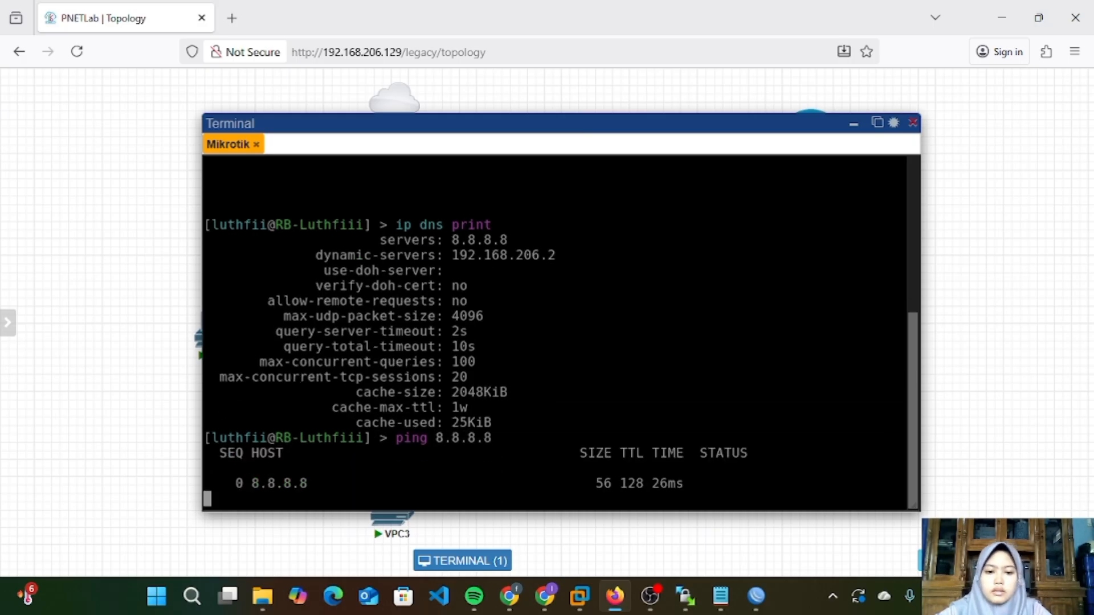
{"action": "key", "text": "ctrl+c"}
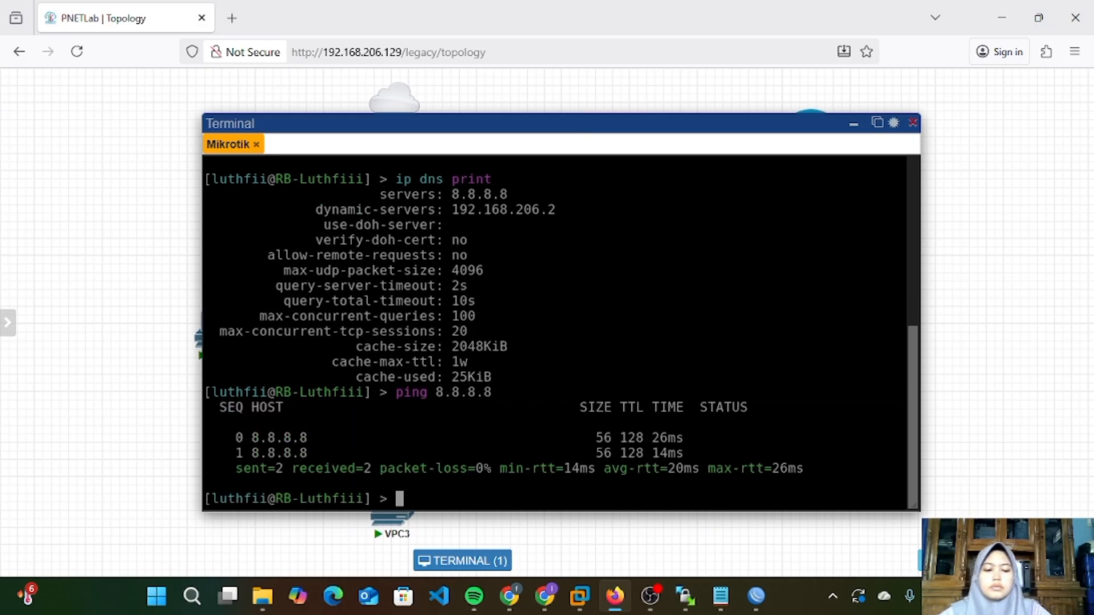
Step: Ping google.com to confirm DNS resolution to 172.217.194.102 with 0% loss
{"action": "key", "text": "Up"}
{"action": "key", "text": "BackSpace"}
{"action": "key", "text": "BackSpace"}
{"action": "key", "text": "BackSpace"}
{"action": "key", "text": "BackSpace"}
{"action": "key", "text": "BackSpace"}
{"action": "key", "text": "BackSpace"}
{"action": "key", "text": "BackSpace"}
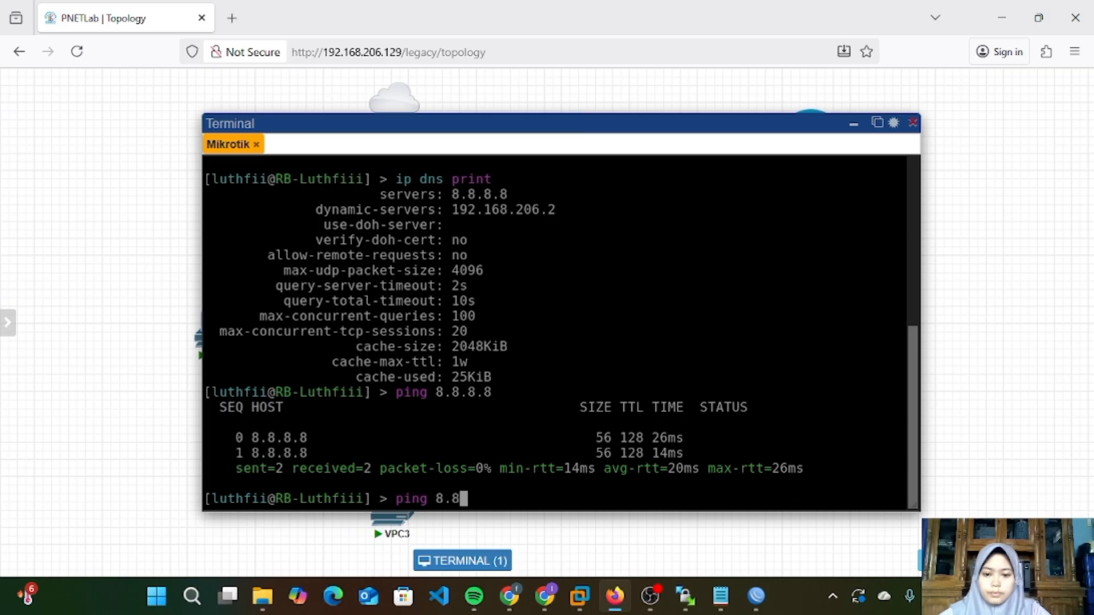
{"action": "type", "text": "googlr"}
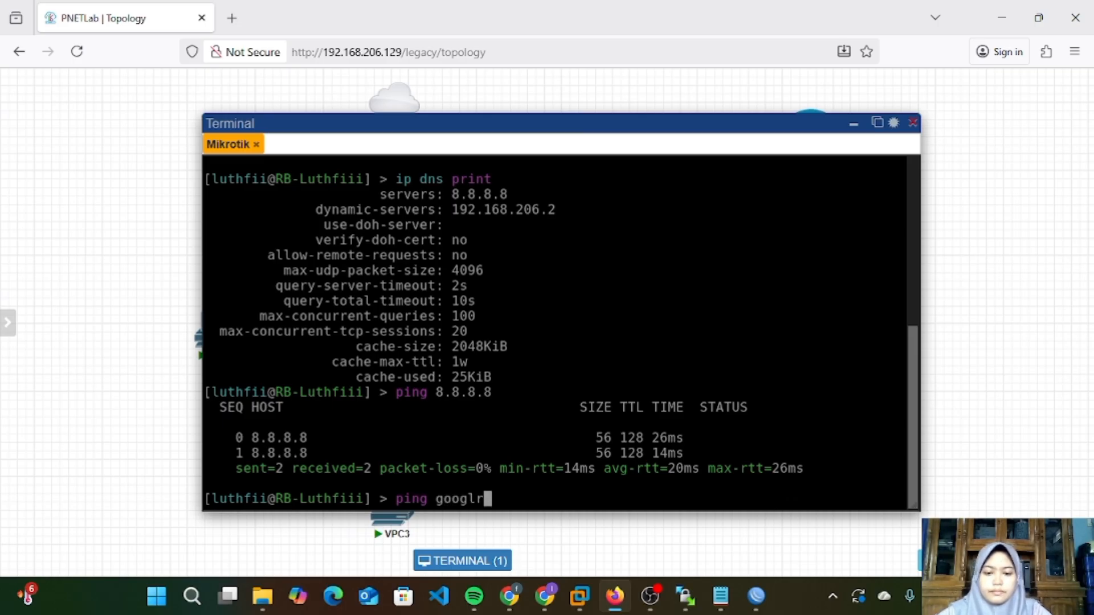
{"action": "key", "text": "BackSpace"}
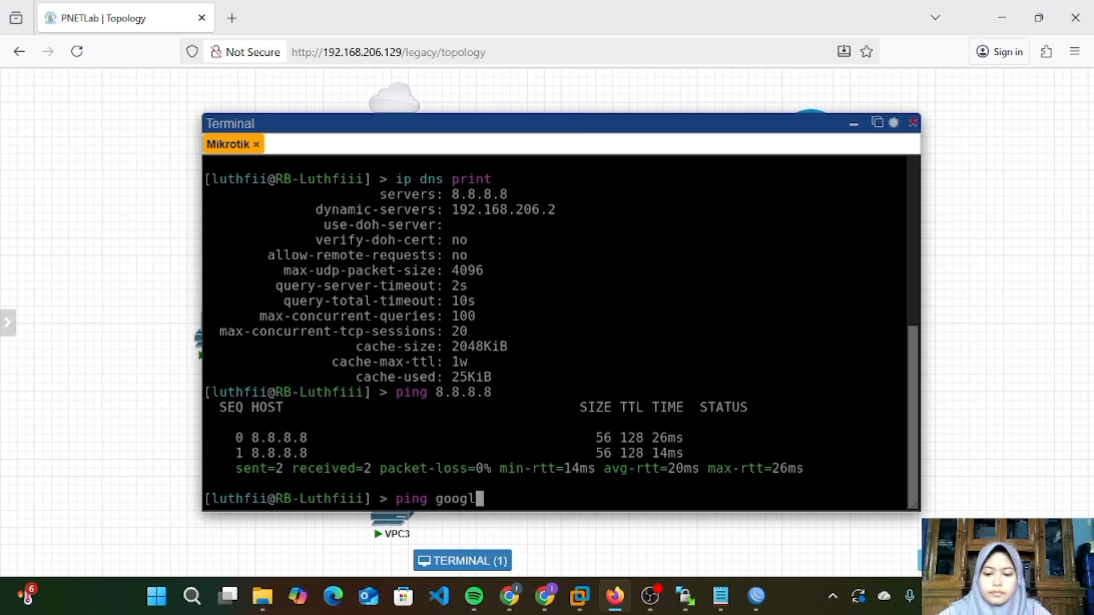
{"action": "type", "text": "e.com"}
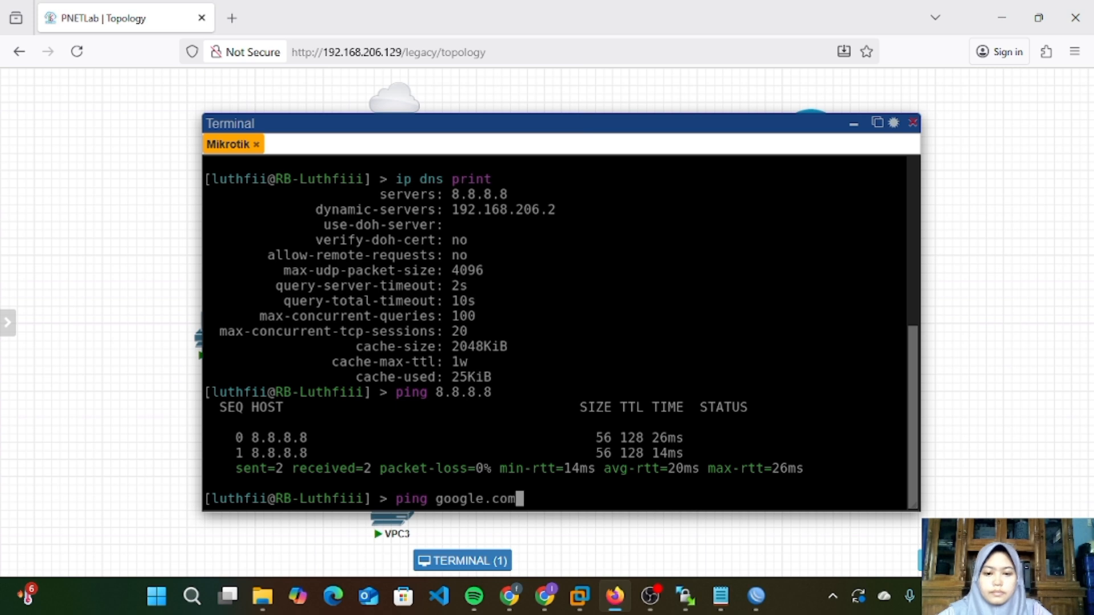
{"action": "key", "text": "Return"}
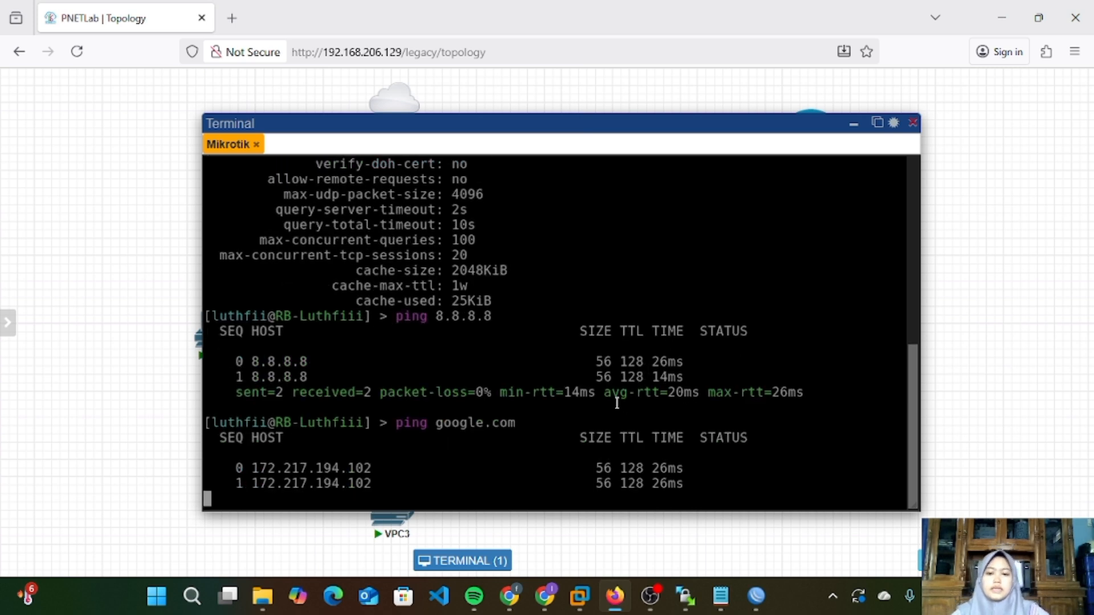
{"action": "key", "text": "ctrl+c"}
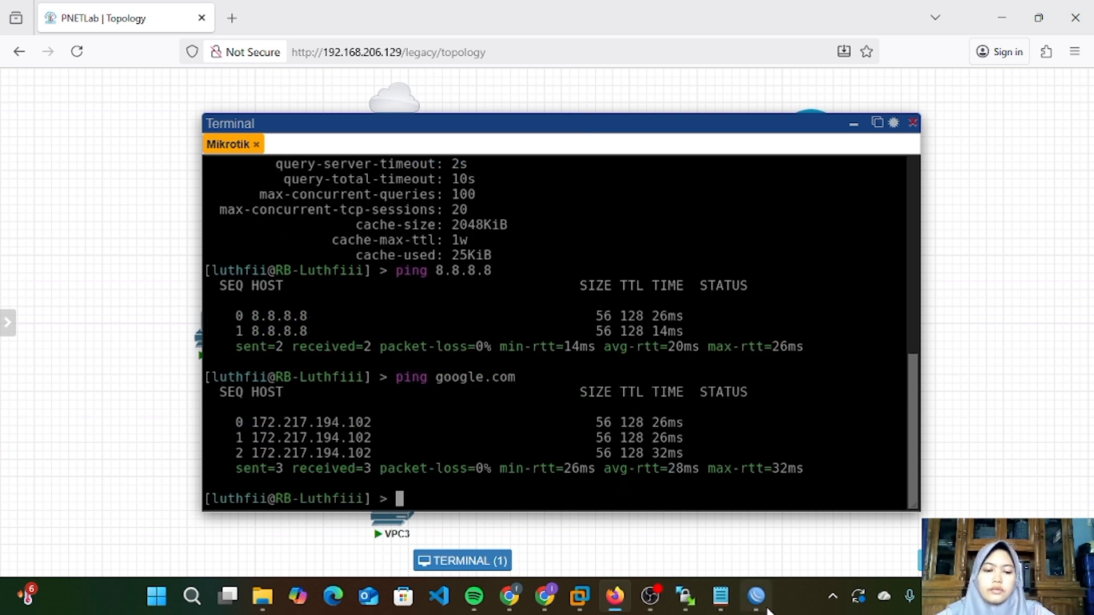
Step: Close WinBox's DHCP Client and Terminal windows and remove the existing entry from IP > Addresses
{"action": "left_click", "coordinate": [757, 596]}
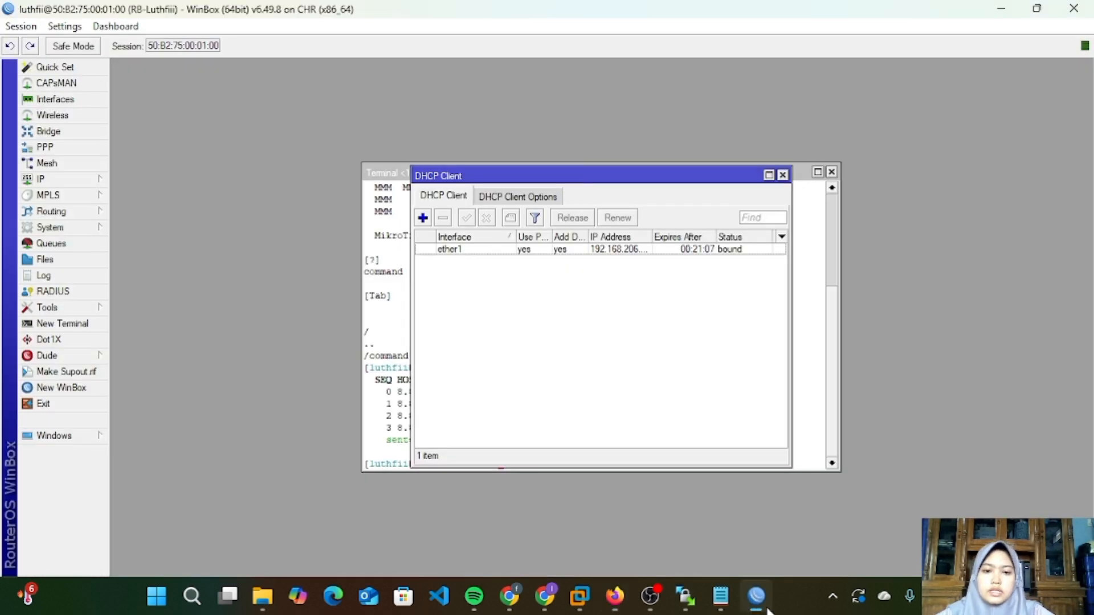
{"action": "left_click", "coordinate": [785, 174]}
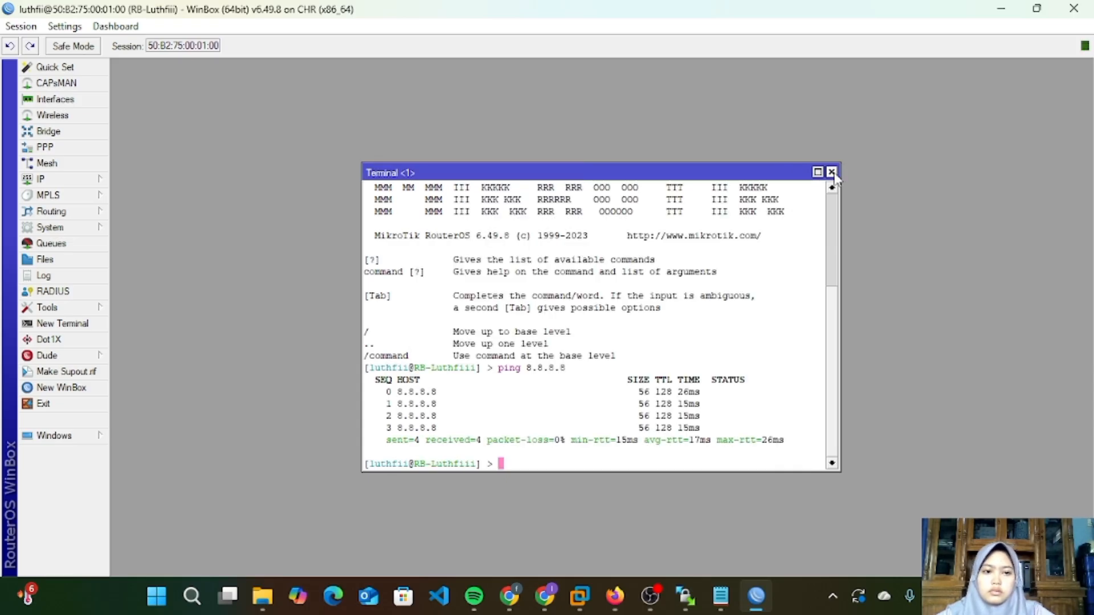
{"action": "left_click", "coordinate": [833, 173]}
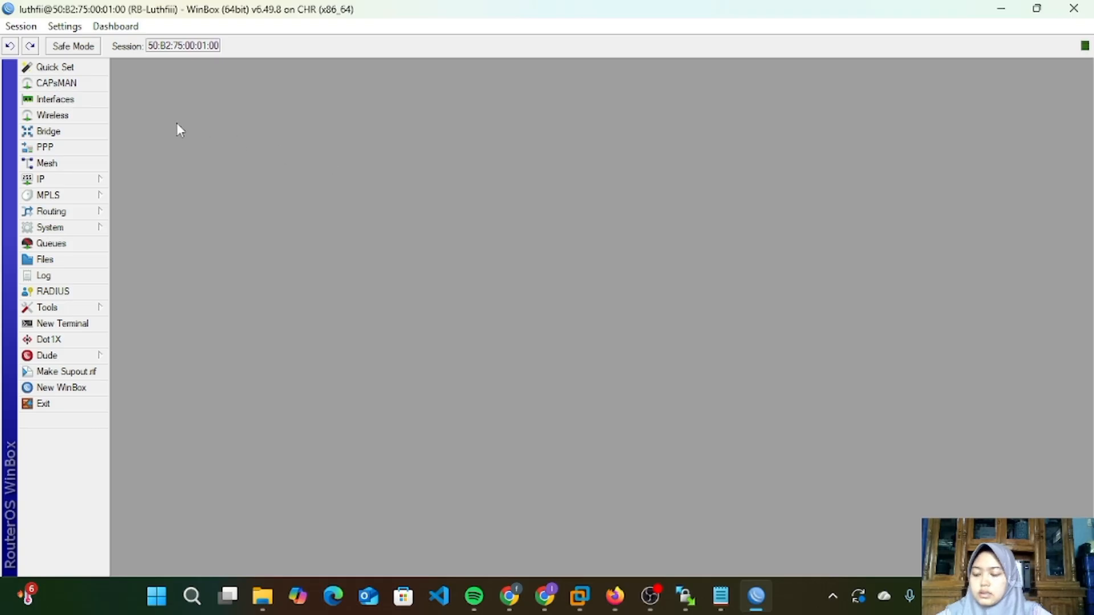
{"action": "left_click", "coordinate": [69, 182]}
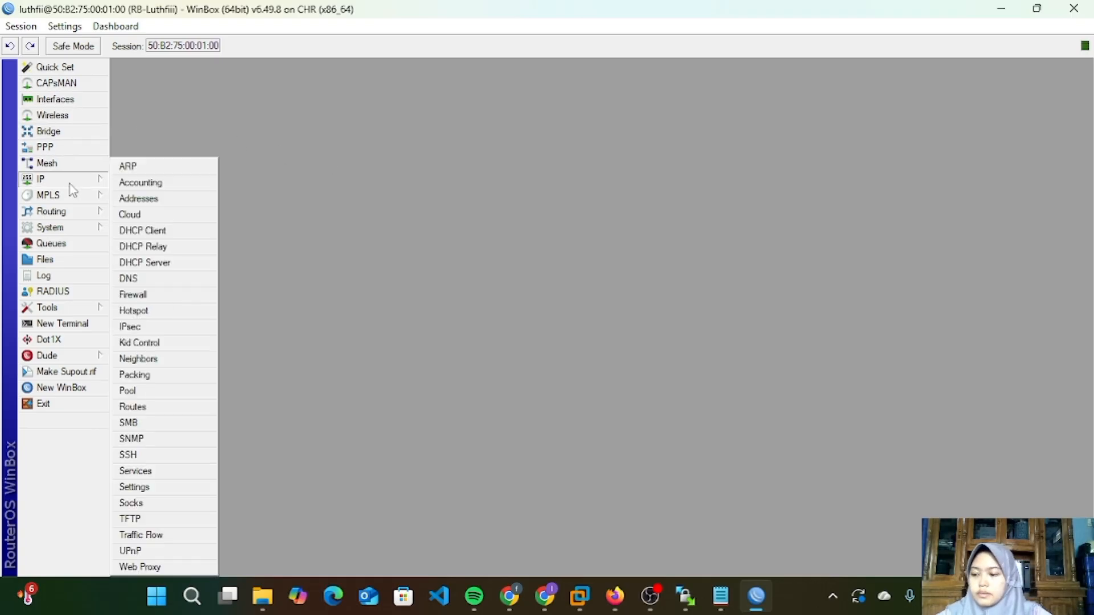
{"action": "left_click", "coordinate": [151, 200]}
{"action": "left_click", "coordinate": [527, 237]}
{"action": "left_click", "coordinate": [499, 208]}
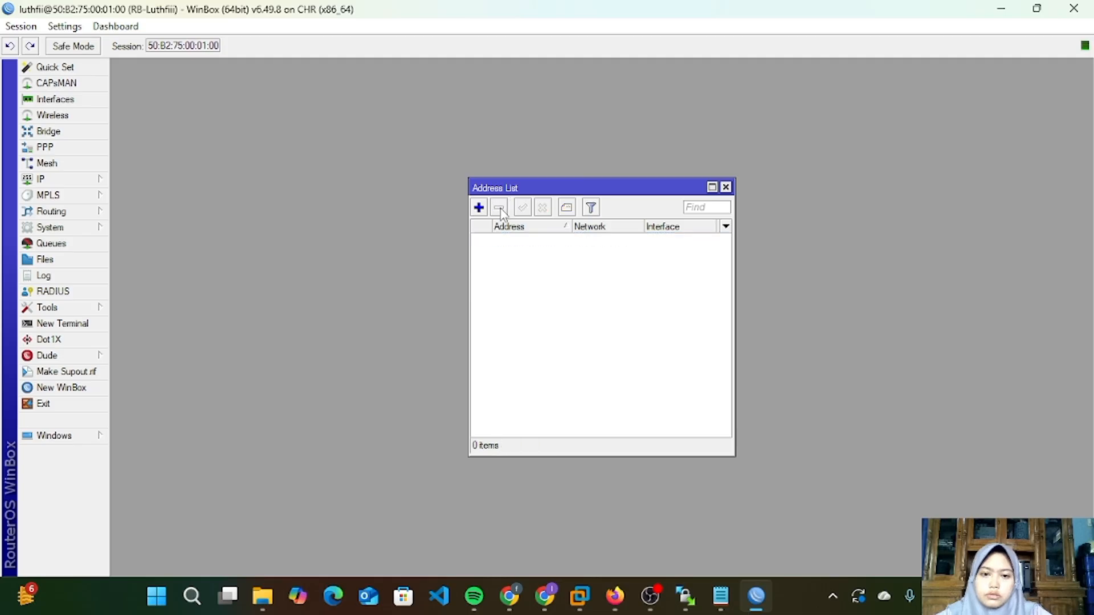
Step: Add address 182.168.206.17 on ether1 and close the Address List
{"action": "left_click", "coordinate": [478, 208]}
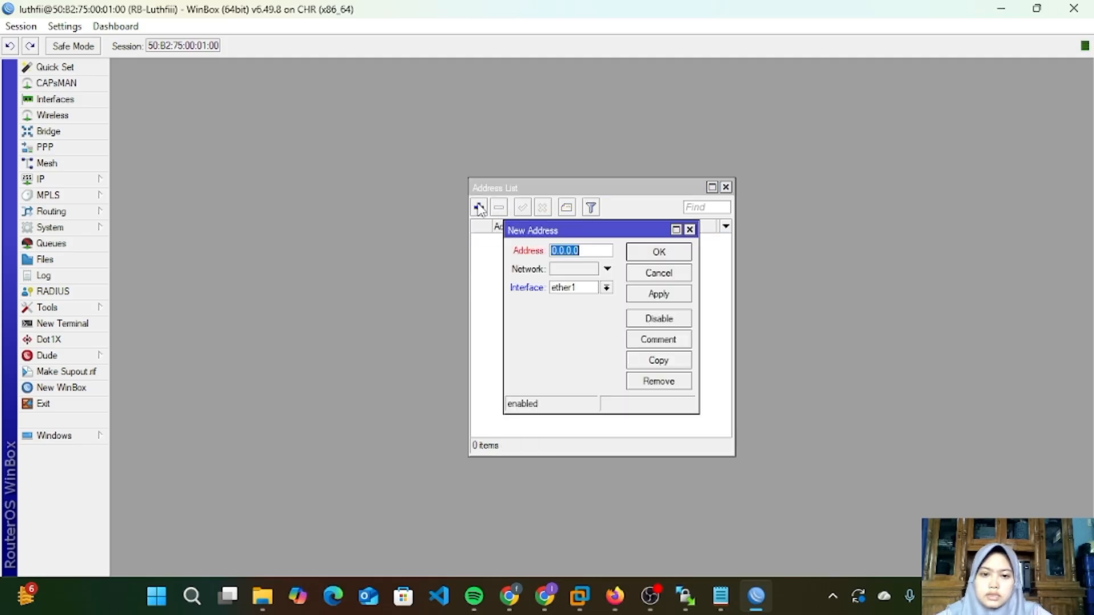
{"action": "left_click", "coordinate": [585, 252]}
{"action": "key", "text": "BackSpace"}
{"action": "key", "text": "BackSpace"}
{"action": "key", "text": "BackSpace"}
{"action": "key", "text": "BackSpace"}
{"action": "key", "text": "BackSpace"}
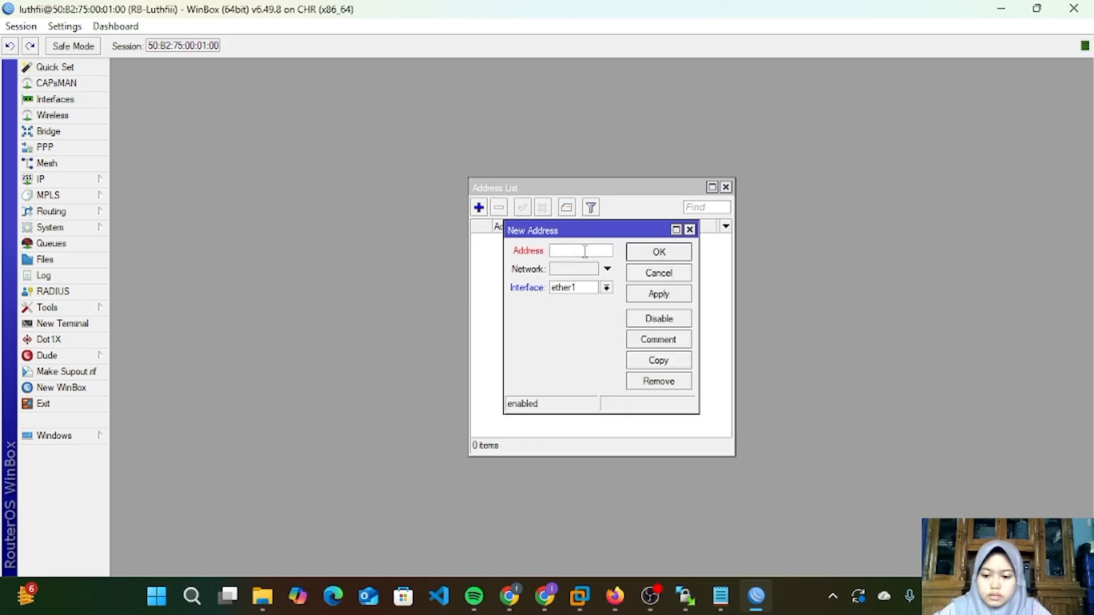
{"action": "type", "text": "182.1"}
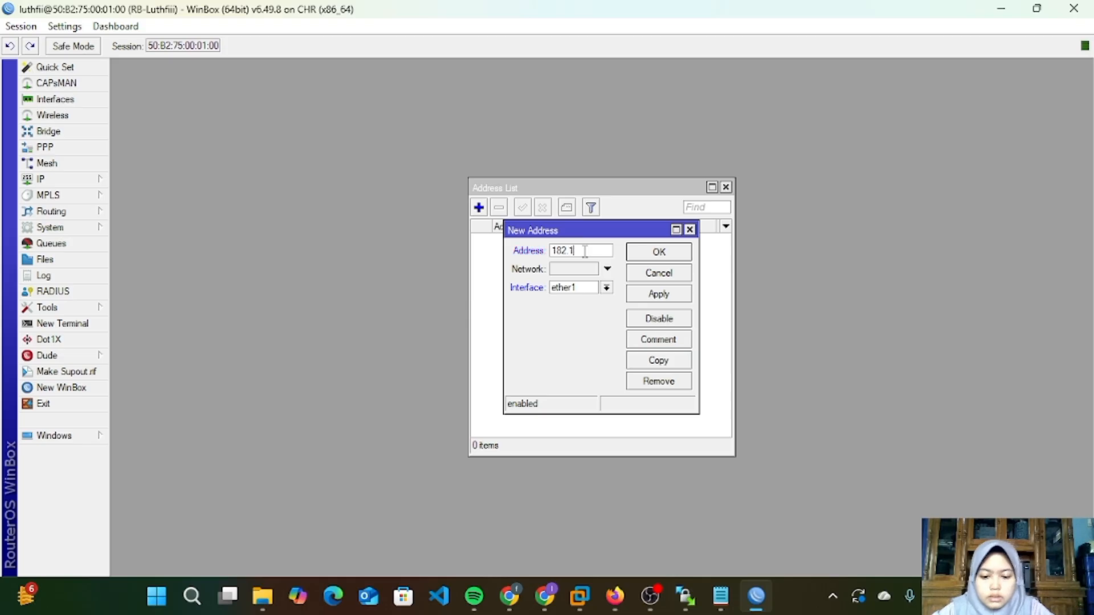
{"action": "type", "text": "68.206"}
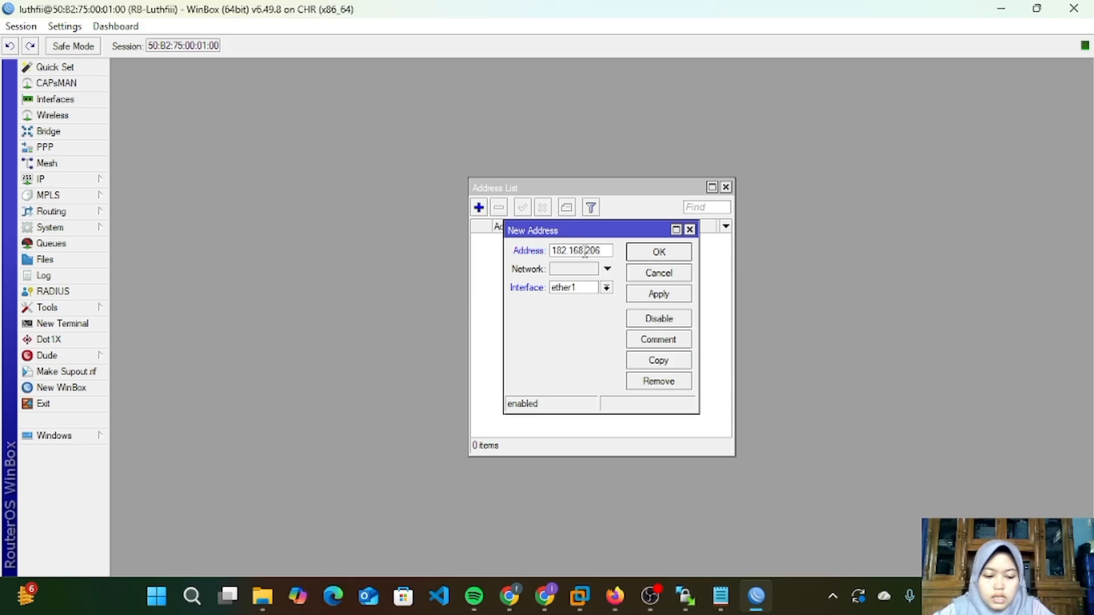
{"action": "type", "text": ".17"}
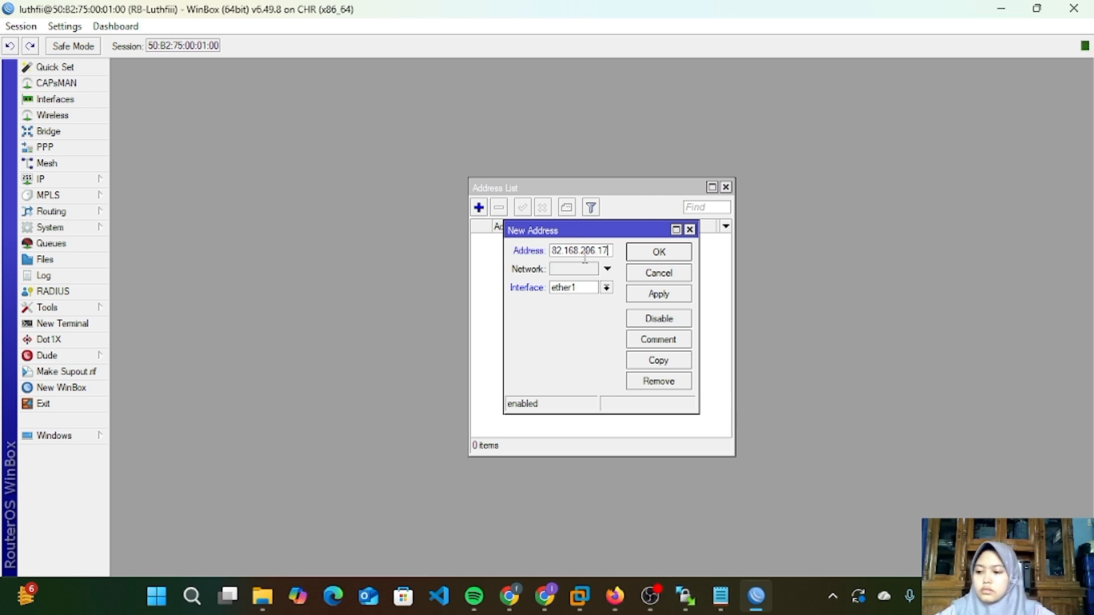
{"action": "left_click", "coordinate": [655, 298]}
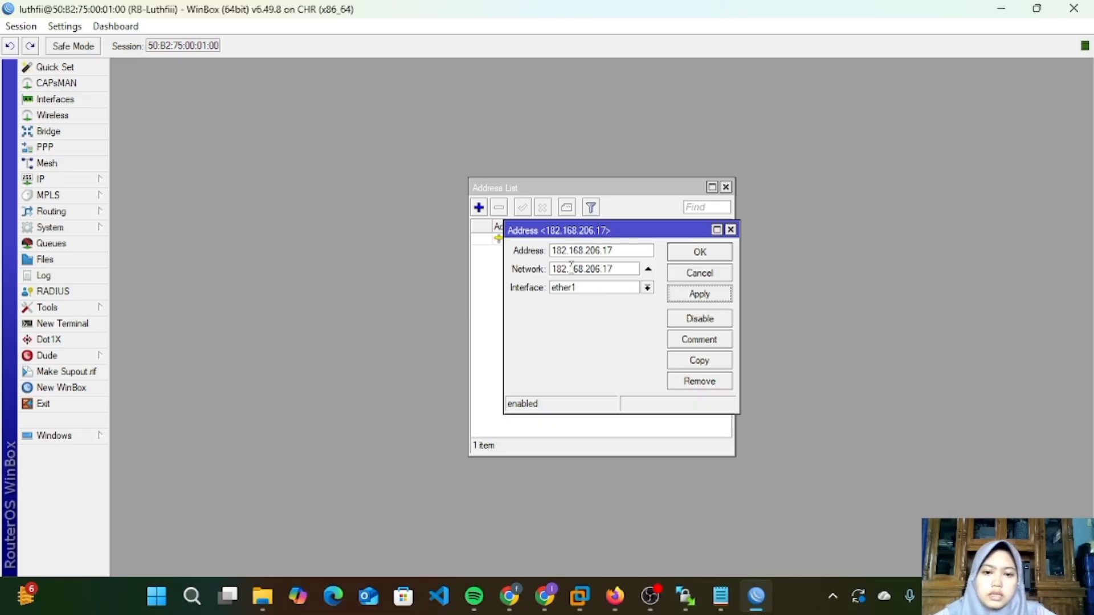
{"action": "left_click", "coordinate": [677, 258]}
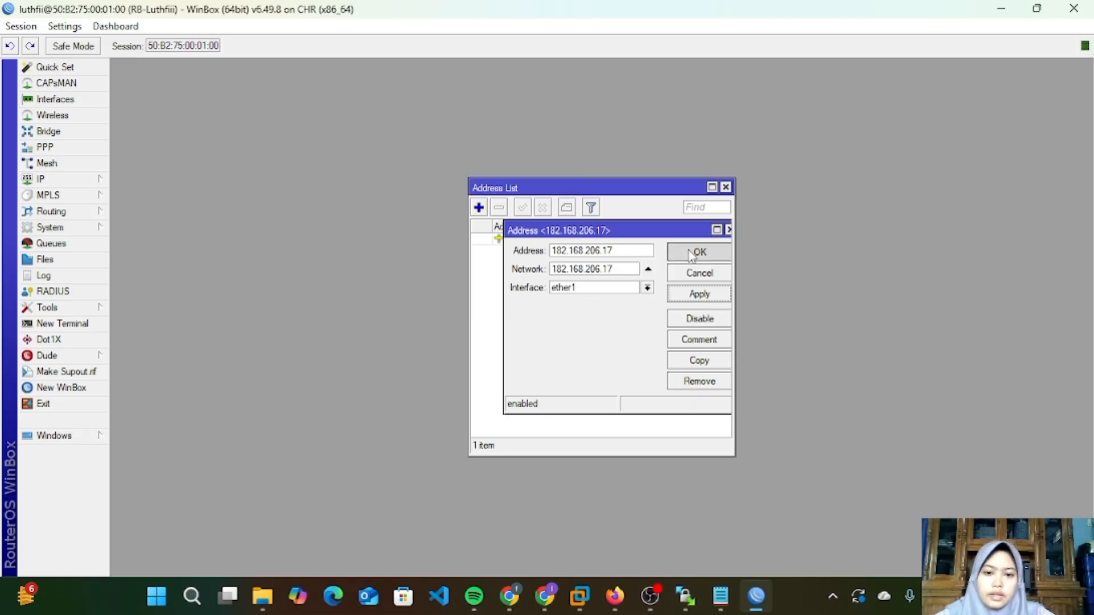
{"action": "left_click", "coordinate": [726, 187]}
{"action": "left_click", "coordinate": [77, 180]}
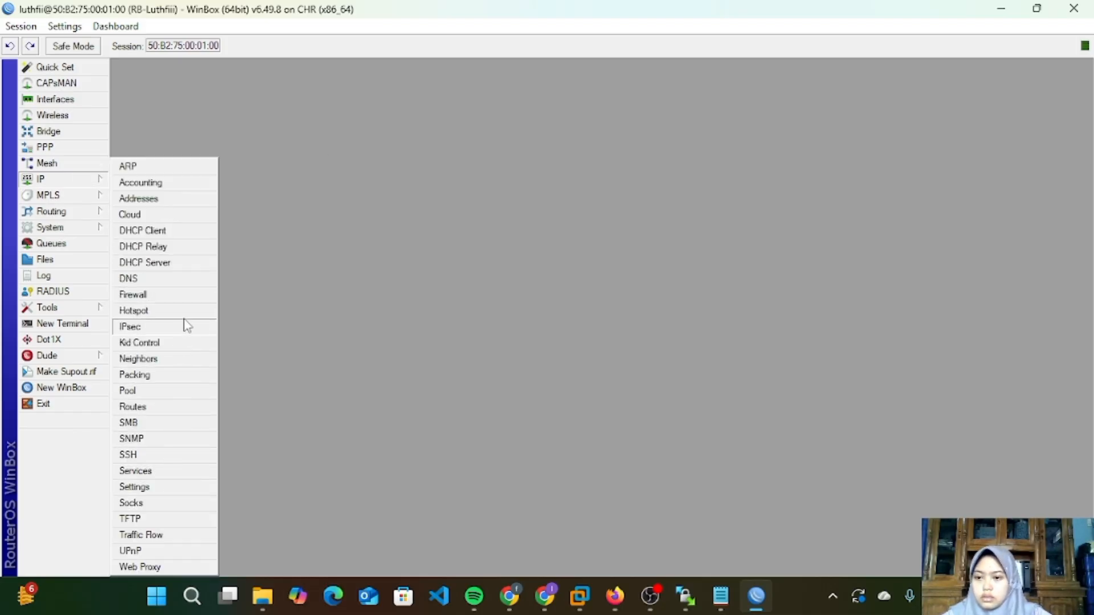
Step: In the route list, try to remove the connected 182.168.206.17 route and dismiss the error
{"action": "left_click", "coordinate": [153, 406]}
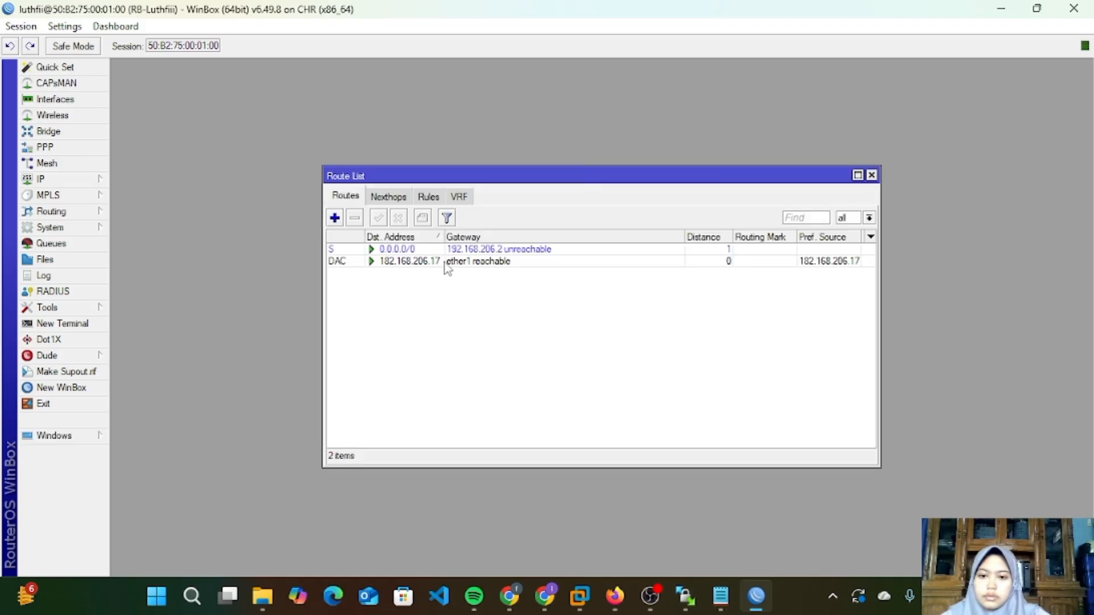
{"action": "left_click", "coordinate": [445, 262]}
{"action": "left_click", "coordinate": [354, 218]}
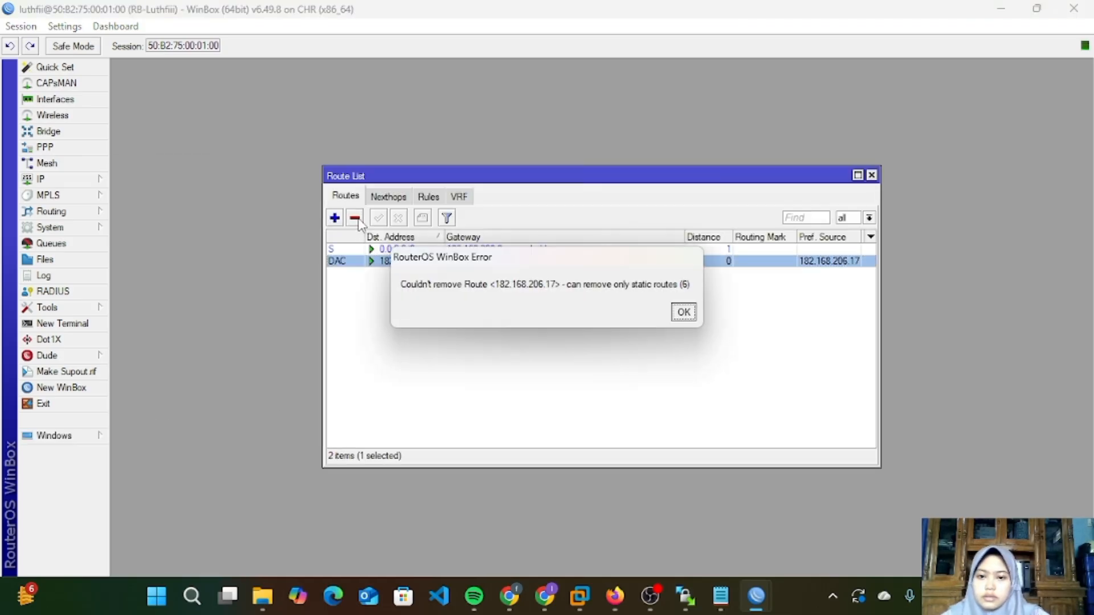
{"action": "left_click", "coordinate": [684, 312]}
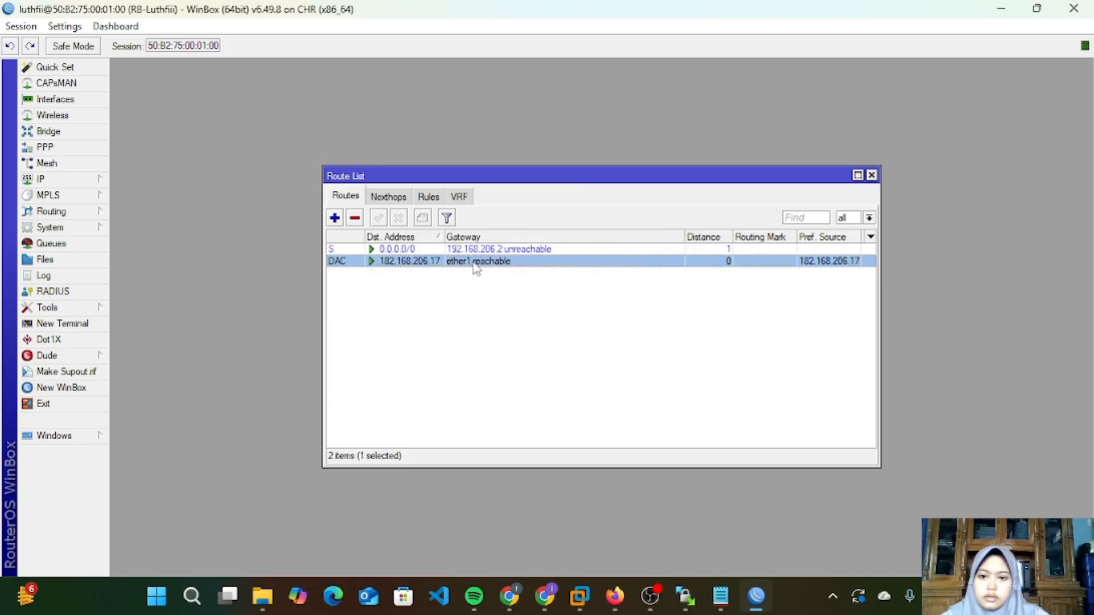
Step: Add a new route keeping 0.0.0.0/0 with gateway 192.168.206.2, apply it, and close the list
{"action": "left_click", "coordinate": [334, 217]}
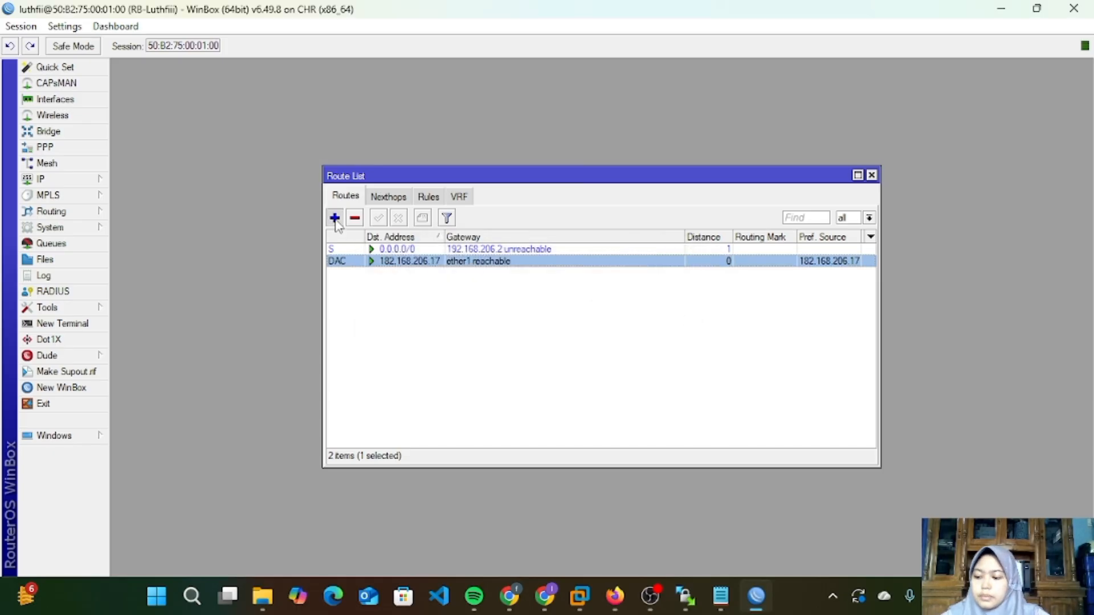
{"action": "left_click", "coordinate": [621, 232]}
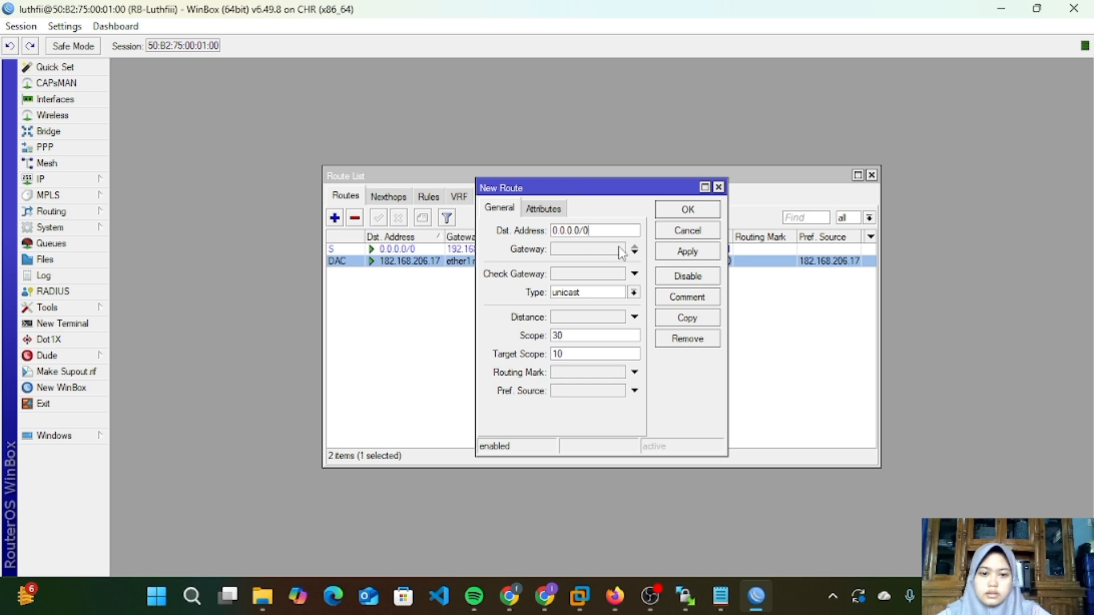
{"action": "left_click", "coordinate": [620, 249]}
{"action": "key", "text": "BackSpace"}
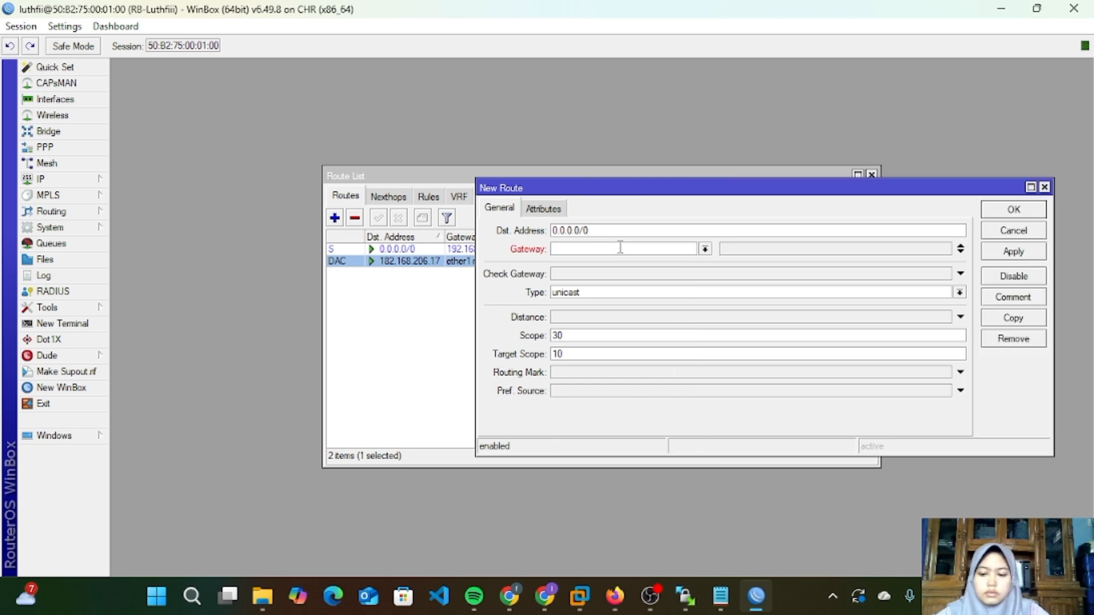
{"action": "type", "text": "192.1"}
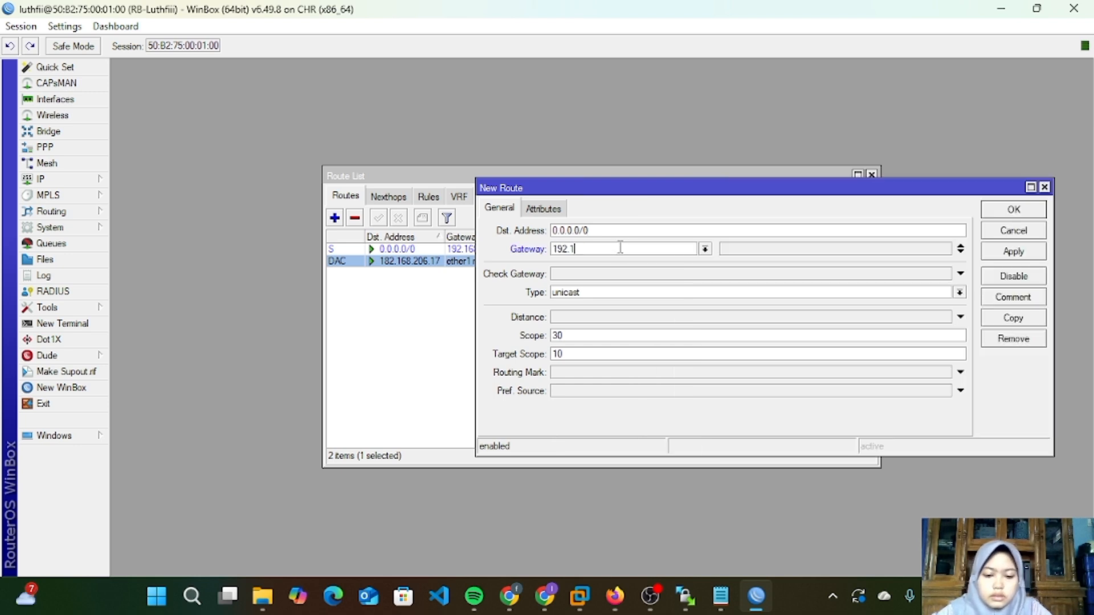
{"action": "type", "text": "68.206.1"}
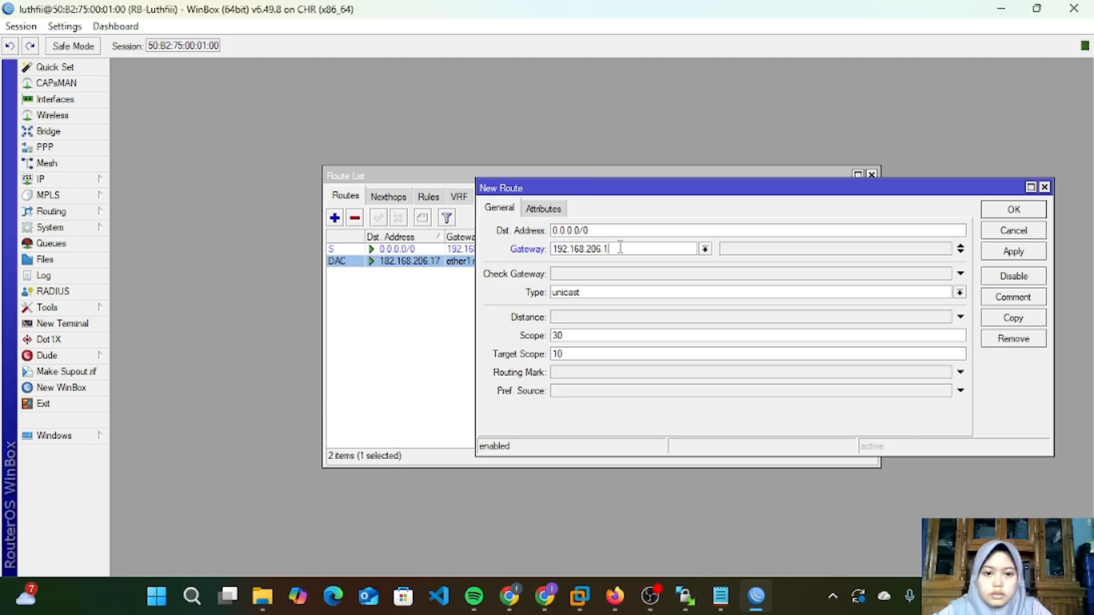
{"action": "key", "text": "BackSpace"}
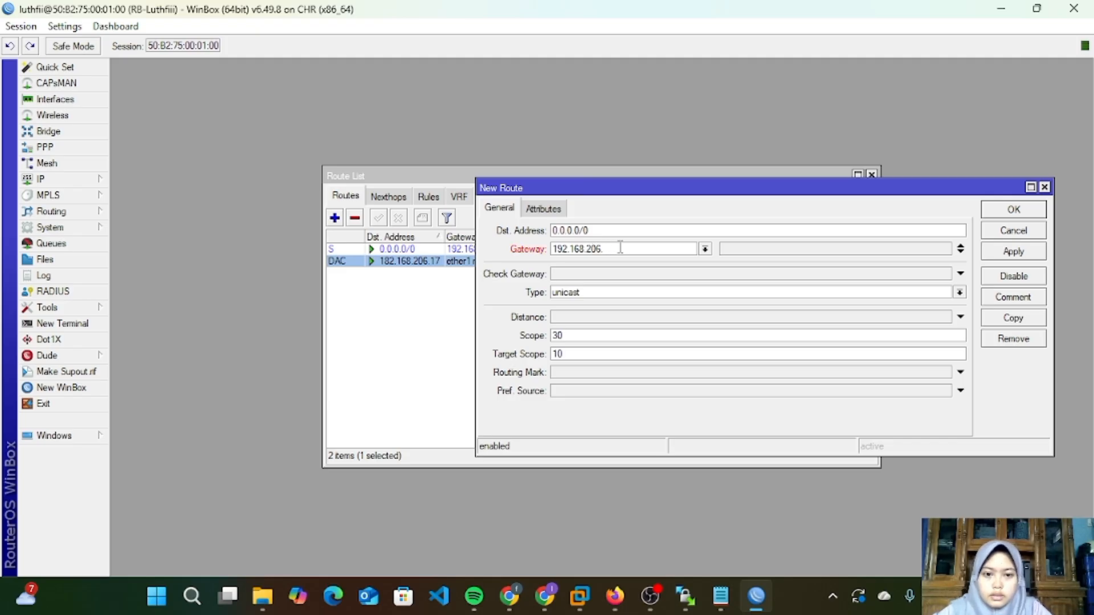
{"action": "type", "text": "2"}
{"action": "key", "text": "shift+Tab"}
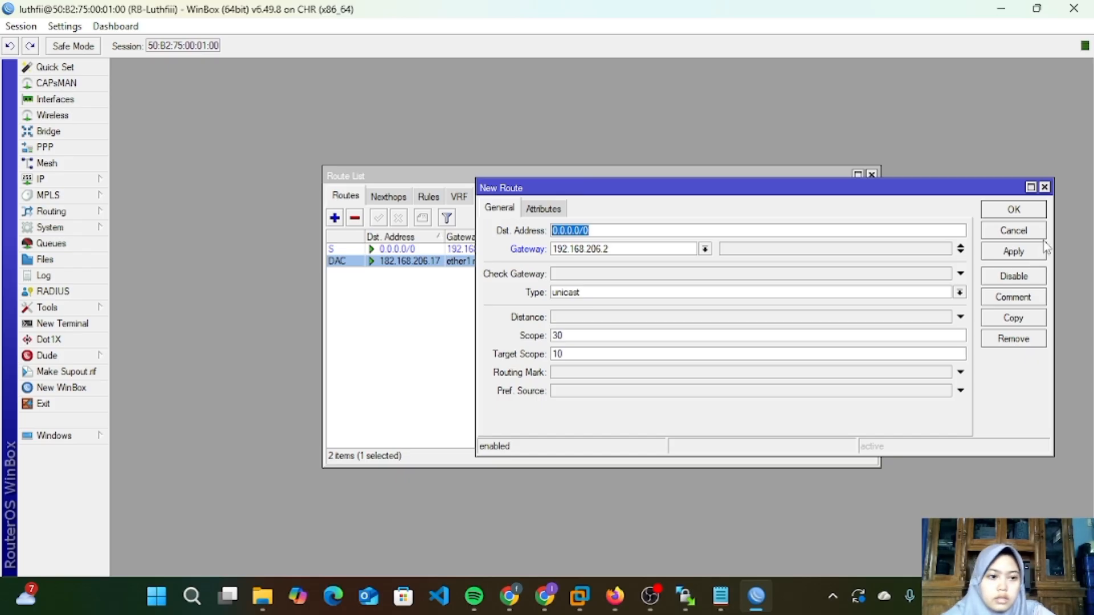
{"action": "left_click", "coordinate": [1032, 253]}
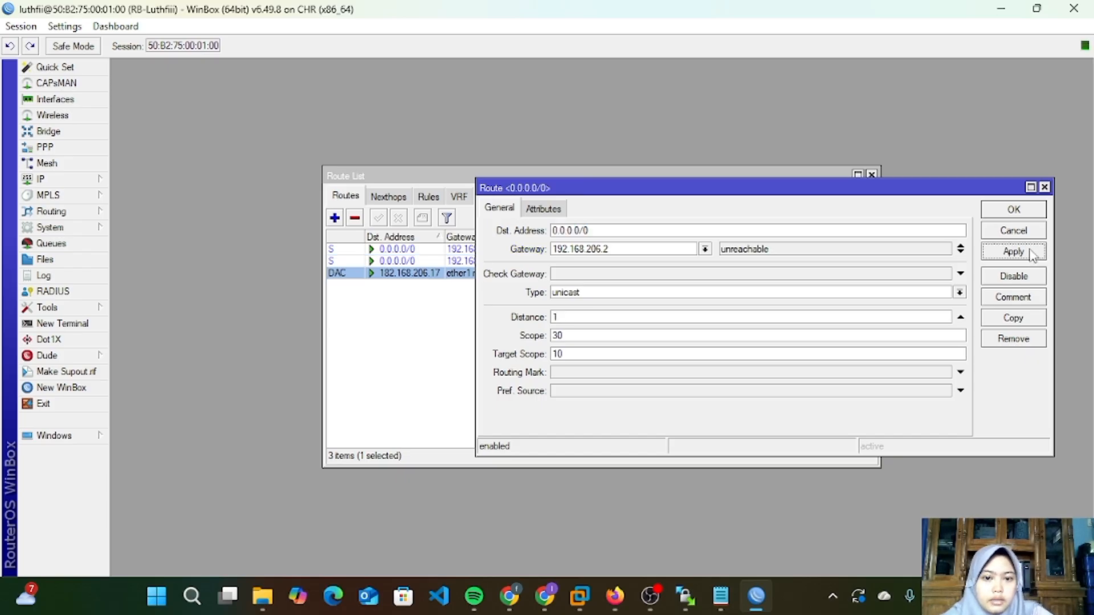
{"action": "left_click", "coordinate": [1035, 217]}
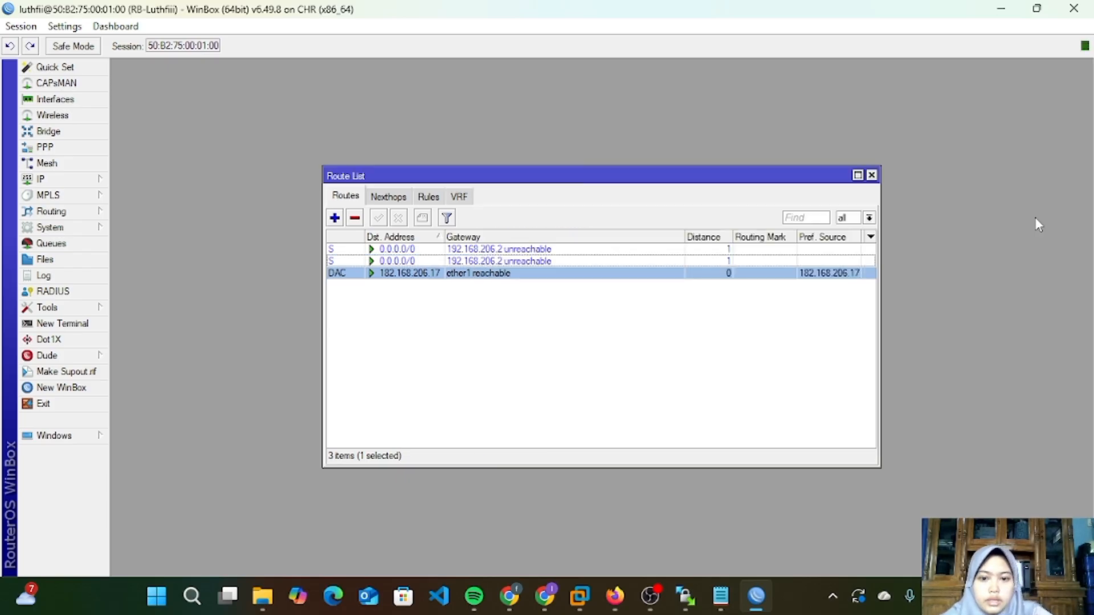
{"action": "left_click", "coordinate": [871, 176]}
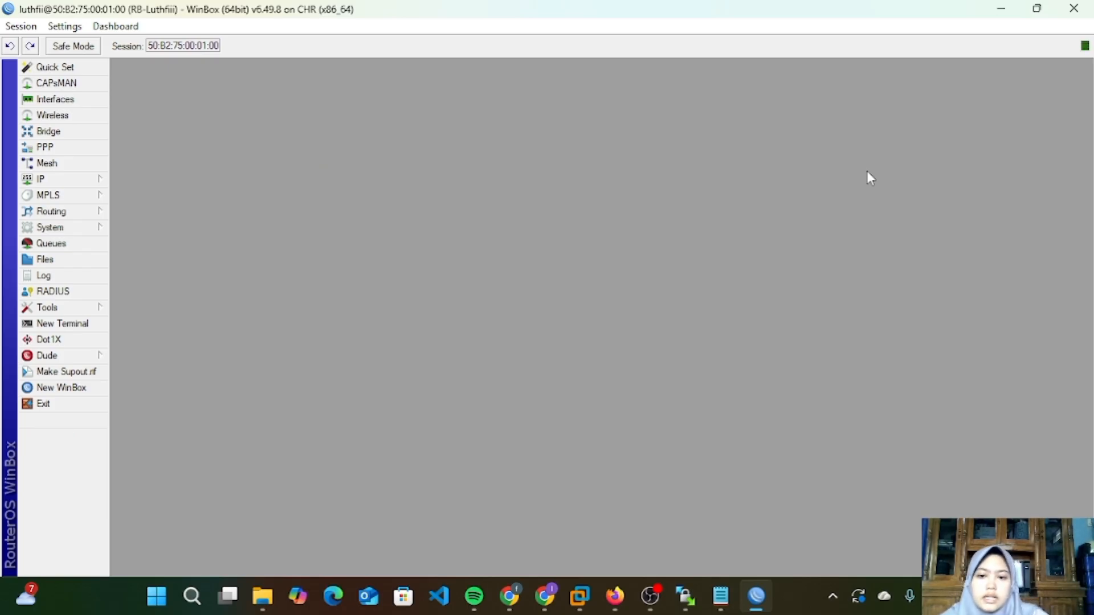
Step: Under IP > DNS, apply 8.8.8.8 as the DNS server and confirm with OK
{"action": "left_click", "coordinate": [87, 180]}
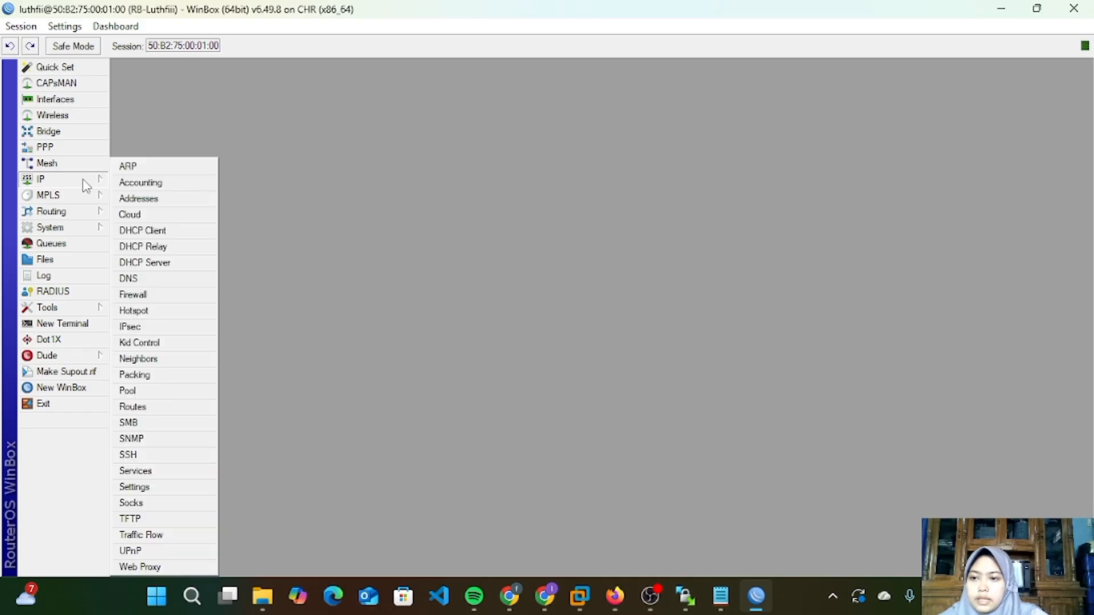
{"action": "left_click", "coordinate": [160, 283]}
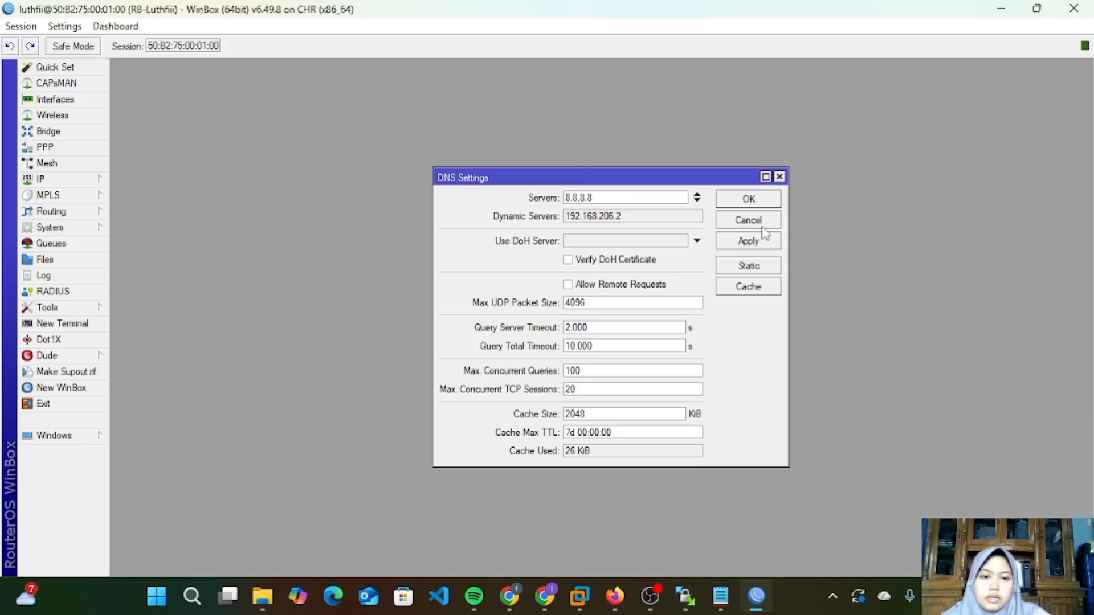
{"action": "left_click", "coordinate": [763, 244]}
{"action": "left_click", "coordinate": [766, 202]}
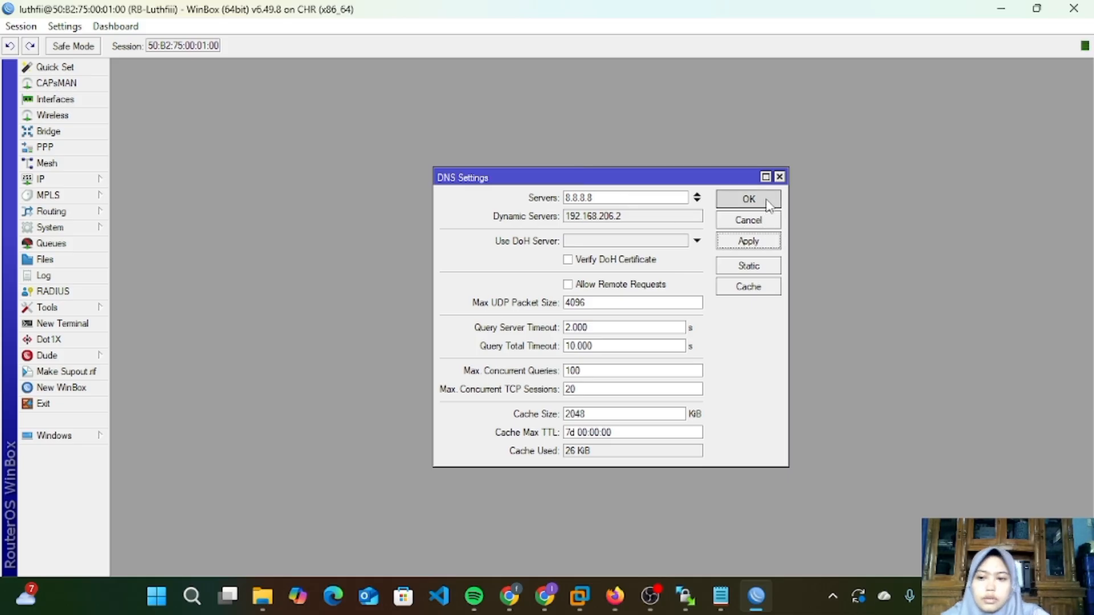
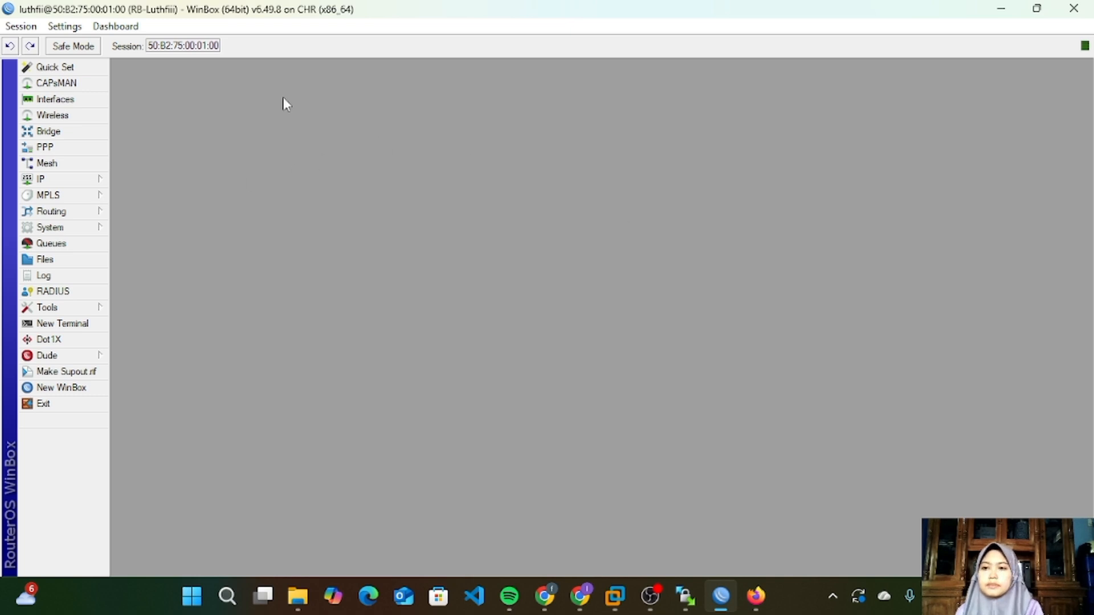
Step: In IP > Addresses, create a new address entry and enter 192.168.88.1/24
{"action": "left_click", "coordinate": [63, 180]}
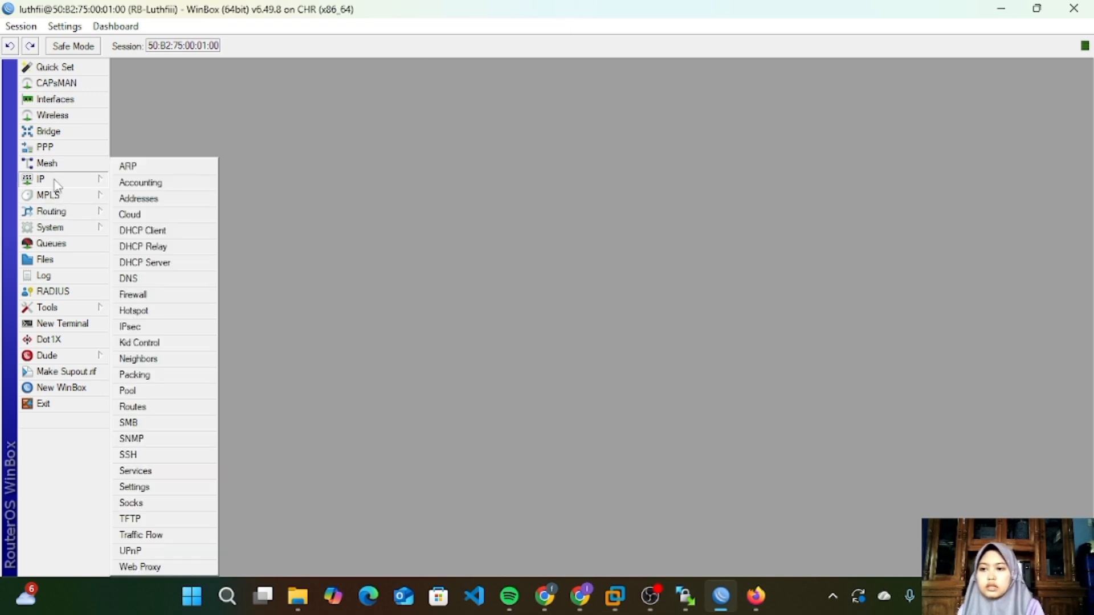
{"action": "left_click", "coordinate": [154, 200]}
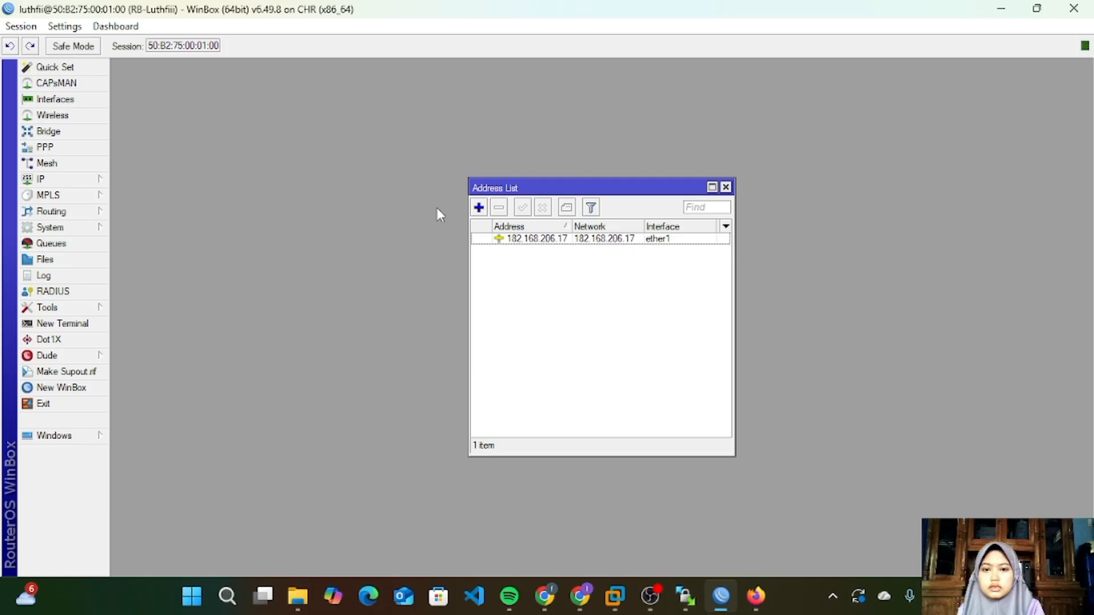
{"action": "left_click", "coordinate": [479, 208]}
{"action": "left_click", "coordinate": [597, 250]}
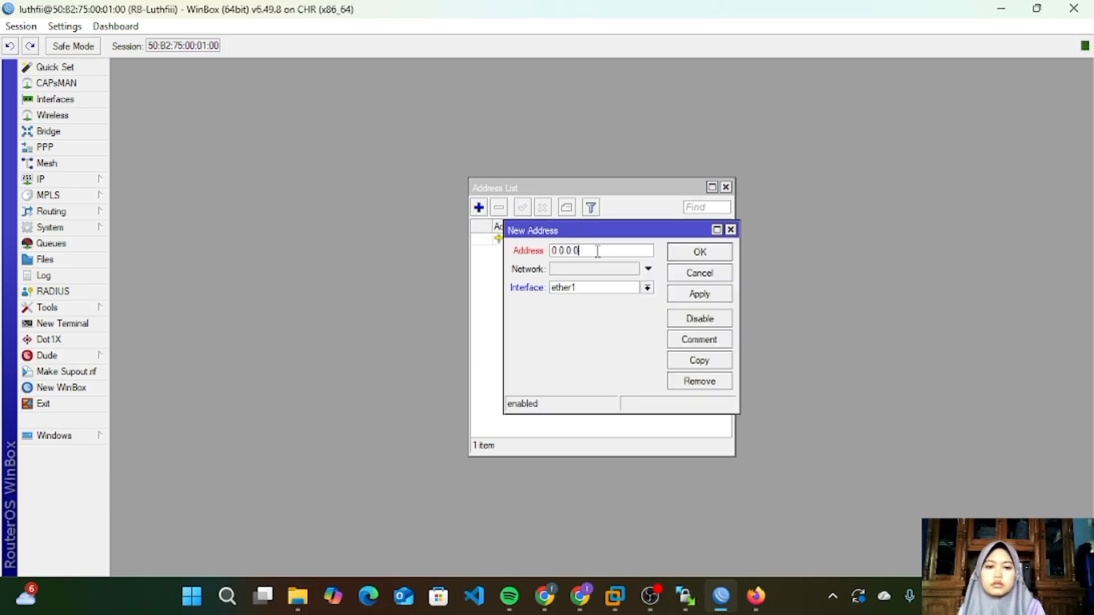
{"action": "key", "text": "BackSpace"}
{"action": "key", "text": "BackSpace"}
{"action": "key", "text": "BackSpace"}
{"action": "key", "text": "BackSpace"}
{"action": "key", "text": "BackSpace"}
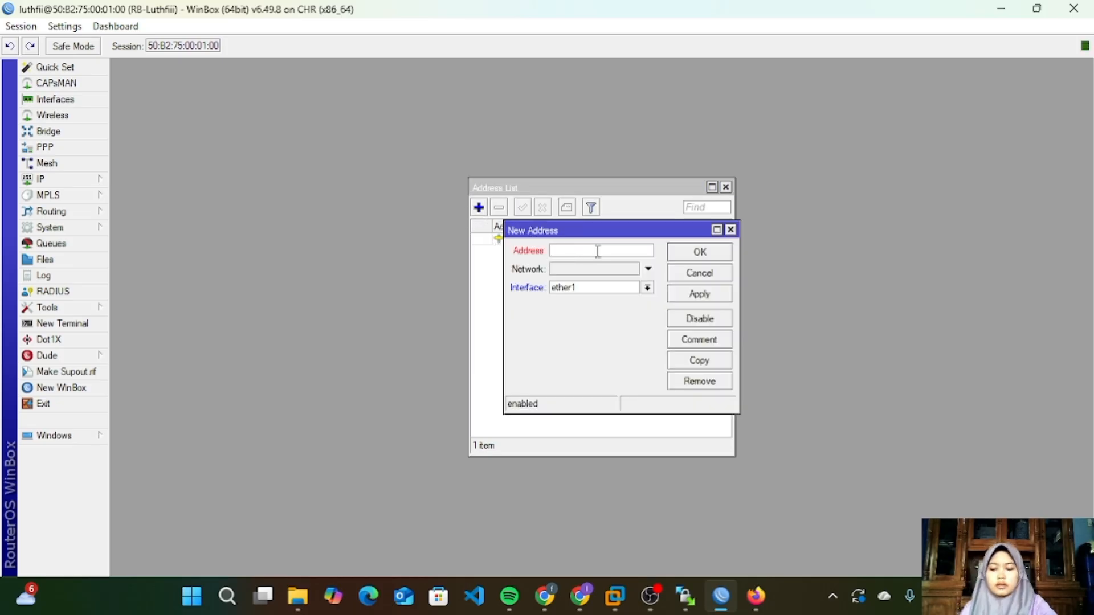
{"action": "type", "text": "192"}
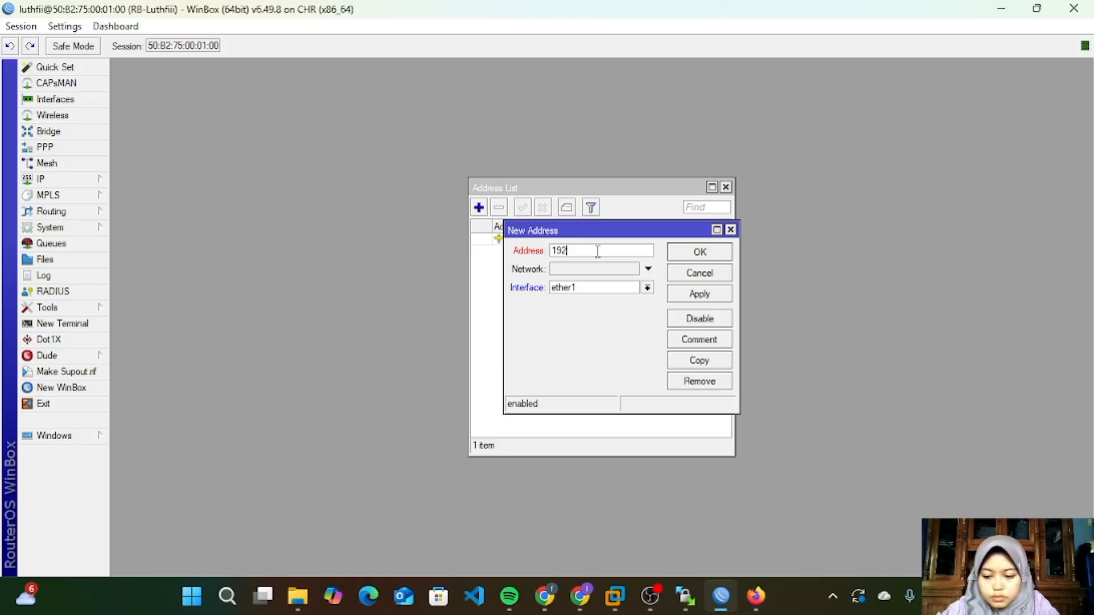
{"action": "type", "text": ".168"}
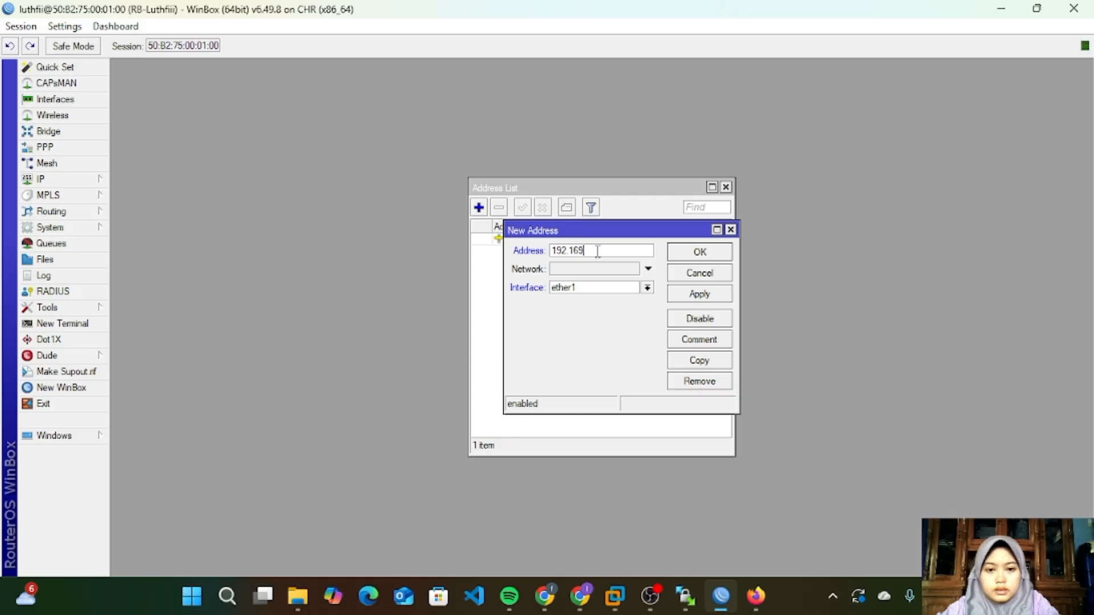
{"action": "key", "text": "BackSpace"}
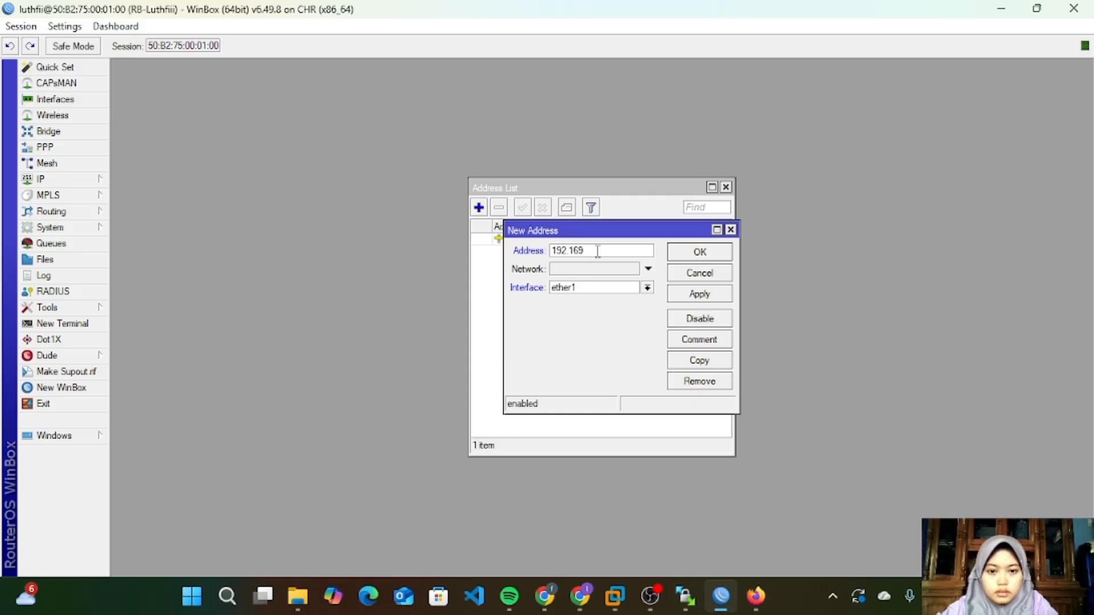
{"action": "type", "text": "8.22"}
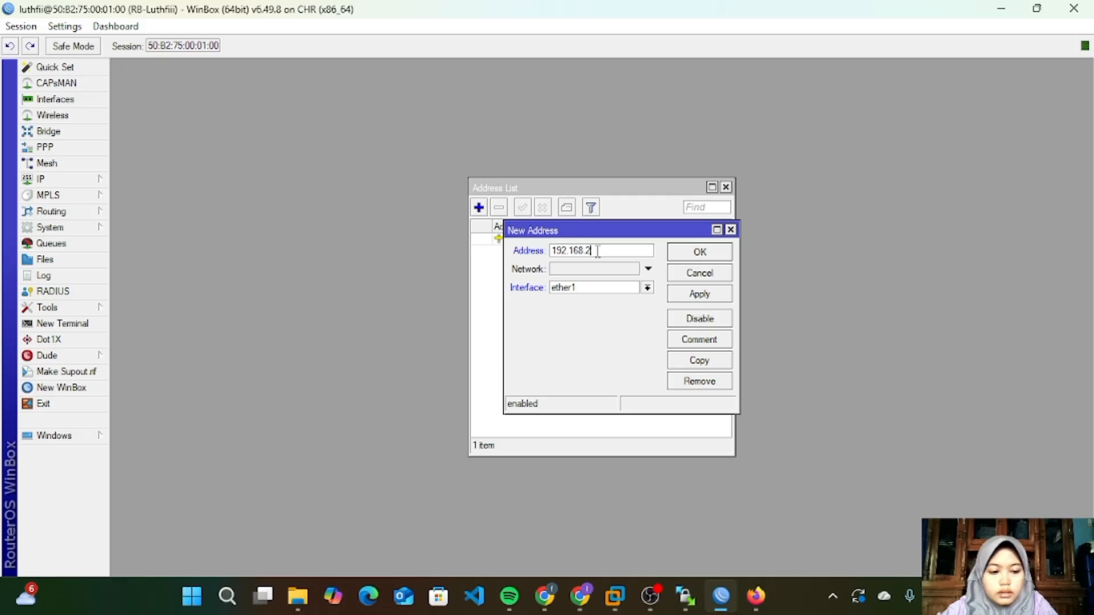
{"action": "key", "text": "BackSpace"}
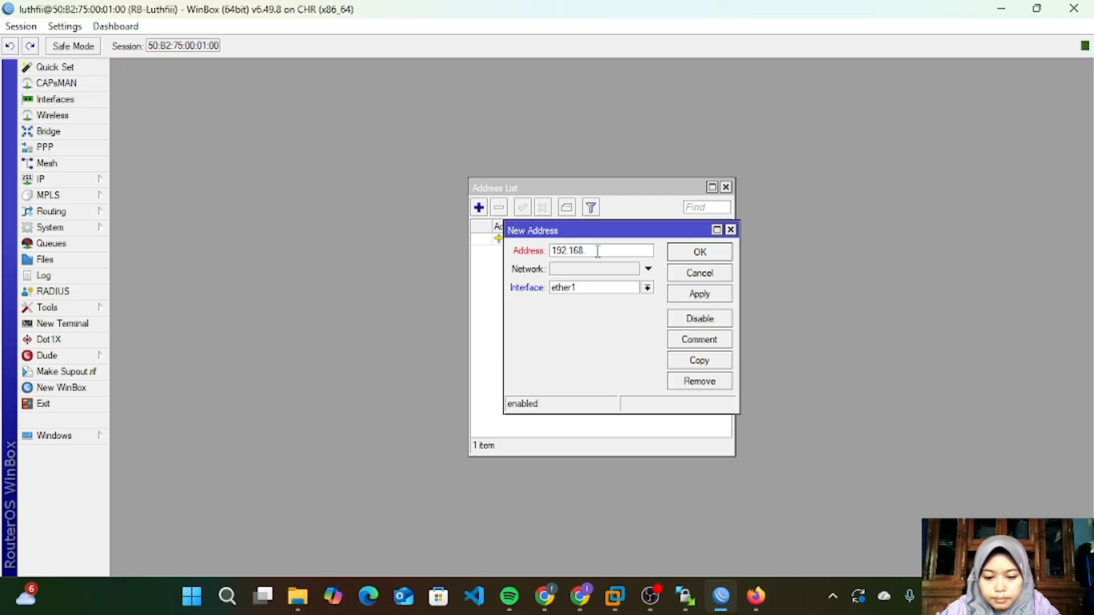
{"action": "type", "text": "8"}
{"action": "type", "text": "8."}
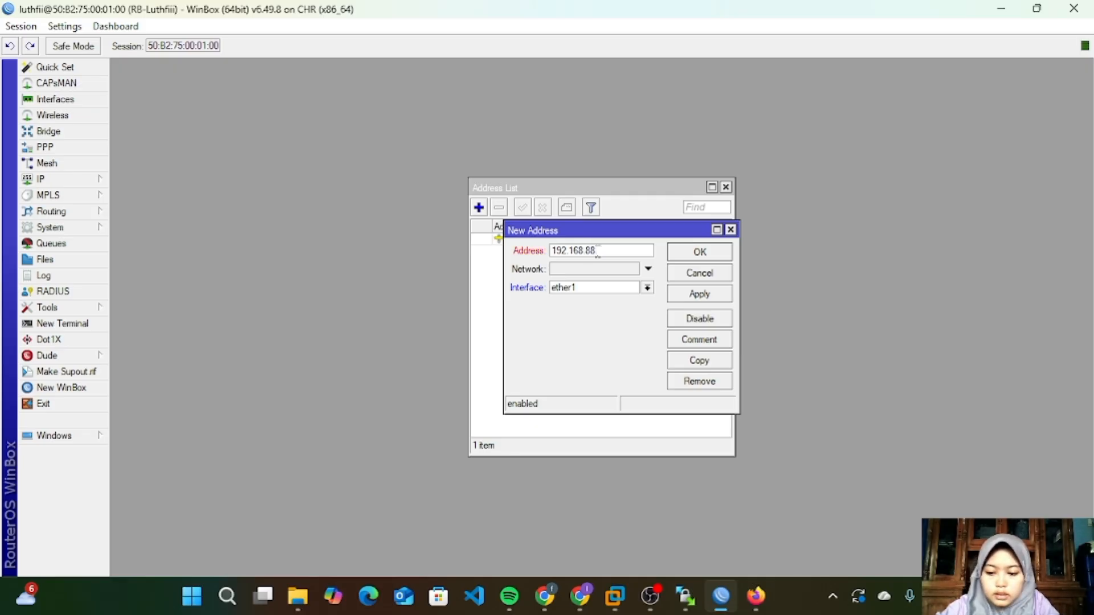
{"action": "type", "text": "1"}
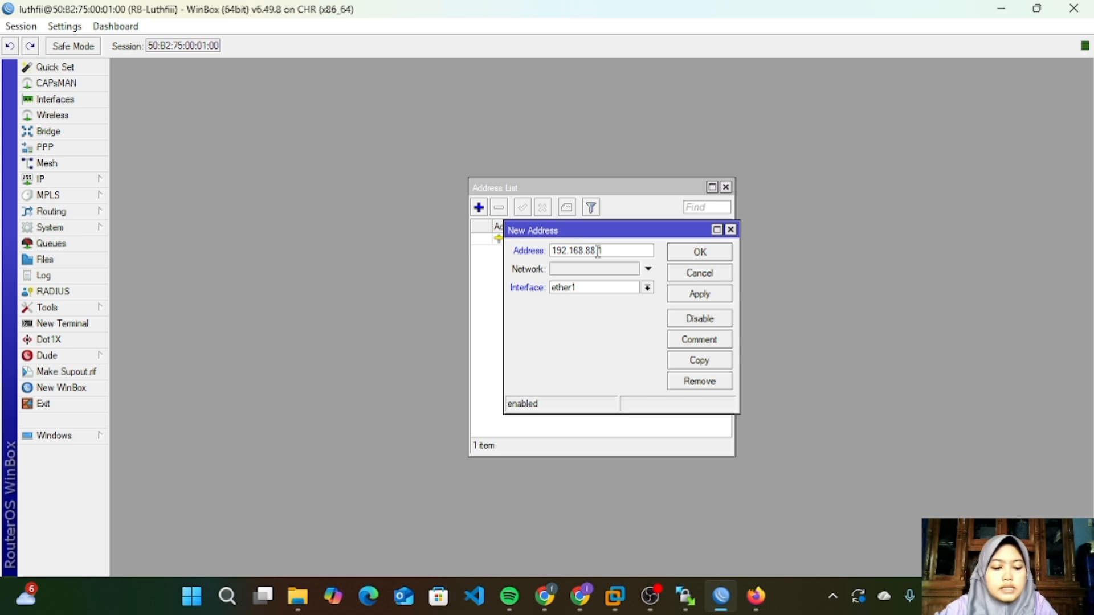
{"action": "type", "text": "/24"}
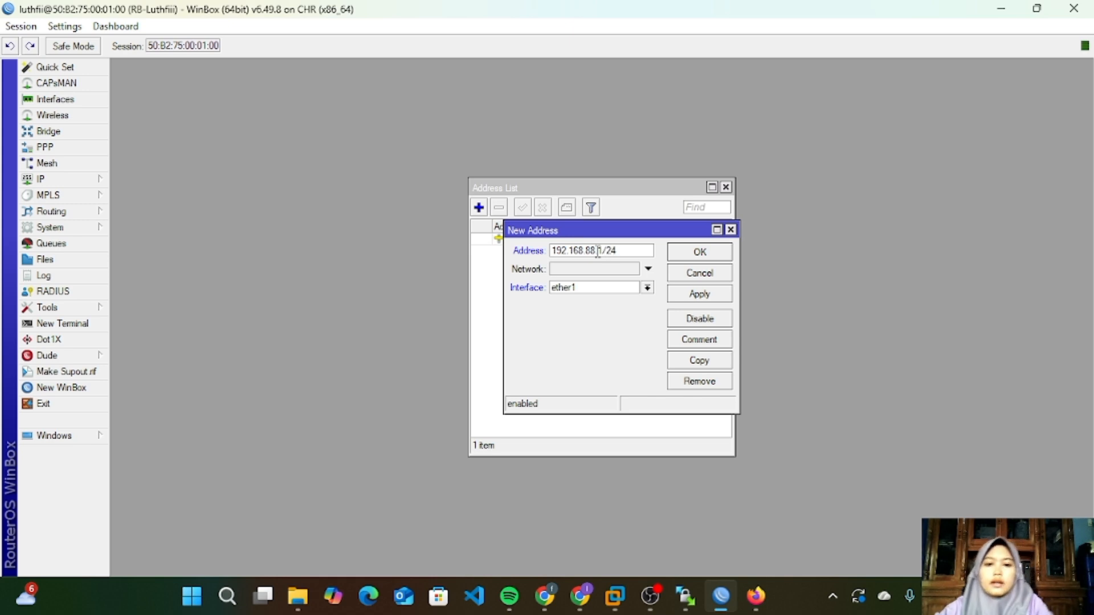
Step: Assign the new address to interface ether2, then apply and save it
{"action": "left_click", "coordinate": [756, 596]}
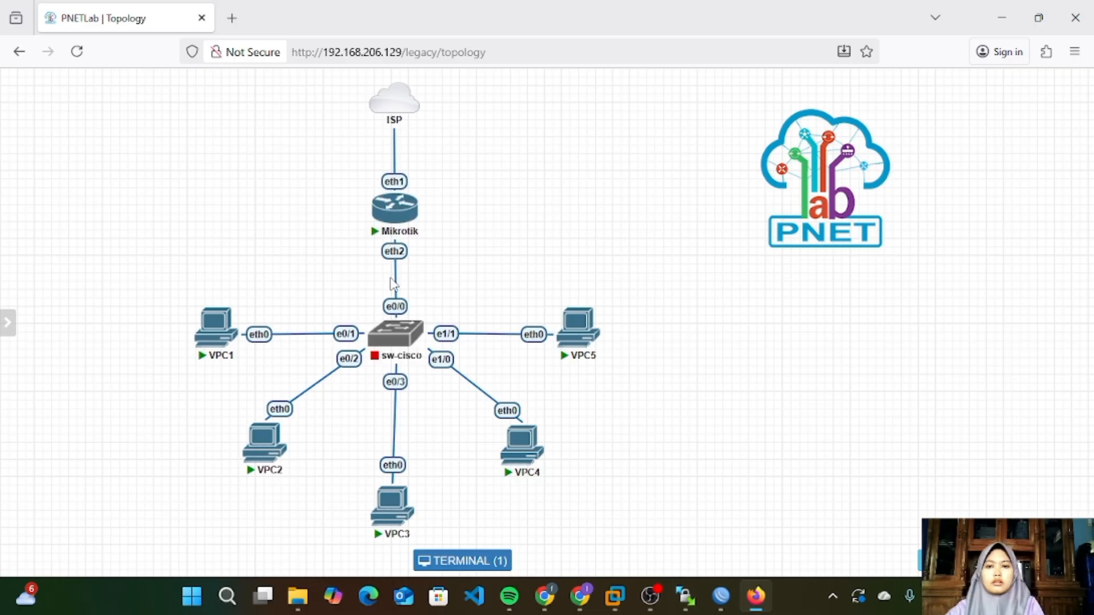
{"action": "left_click", "coordinate": [721, 596]}
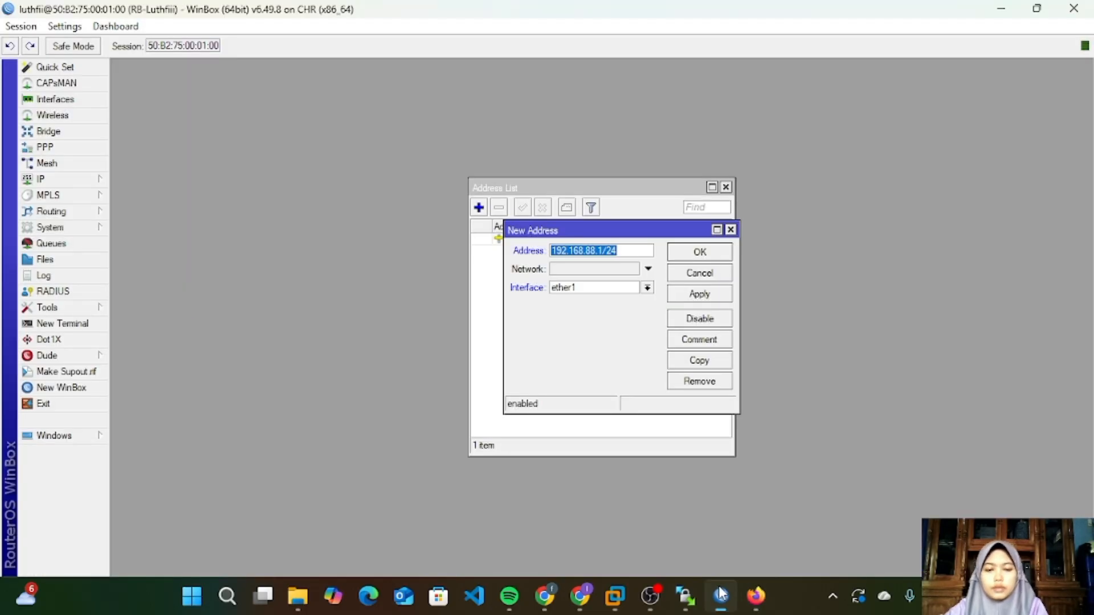
{"action": "left_click", "coordinate": [647, 288]}
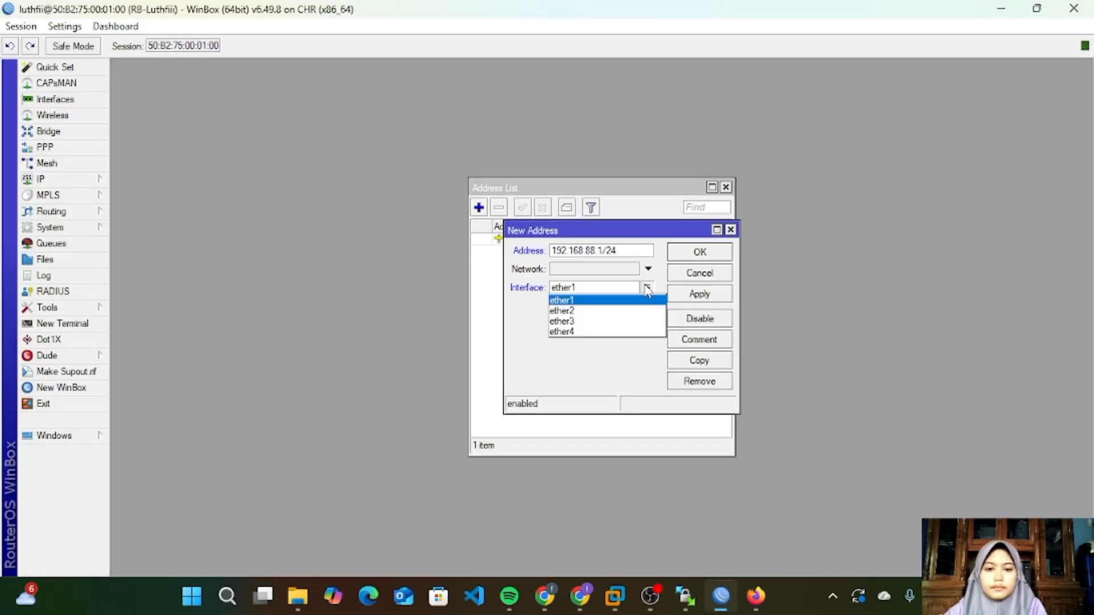
{"action": "left_click", "coordinate": [633, 313]}
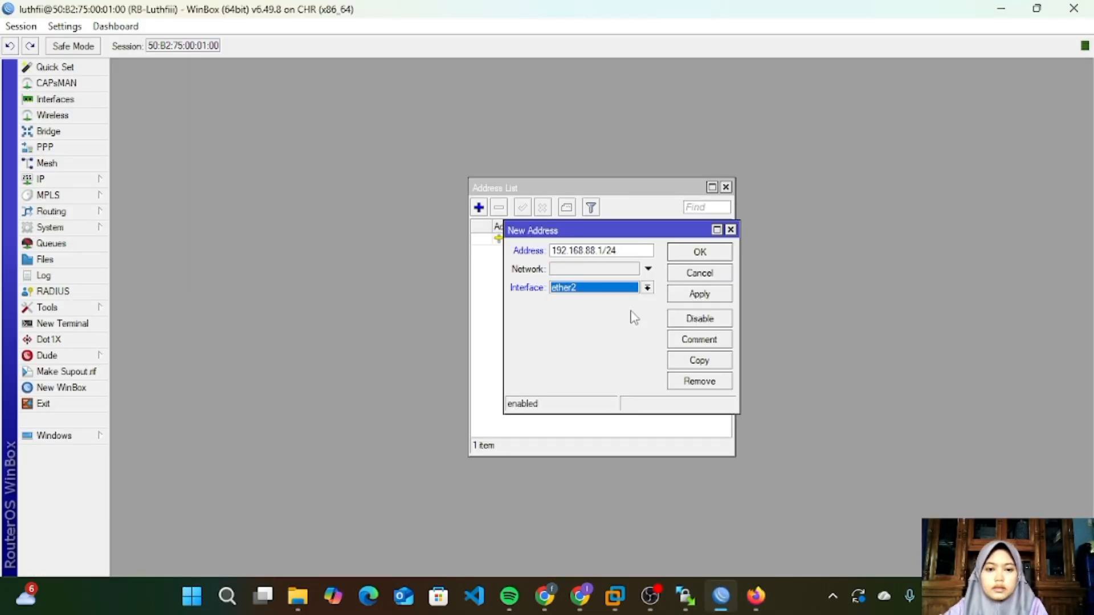
{"action": "left_click", "coordinate": [720, 295]}
{"action": "left_click", "coordinate": [717, 253]}
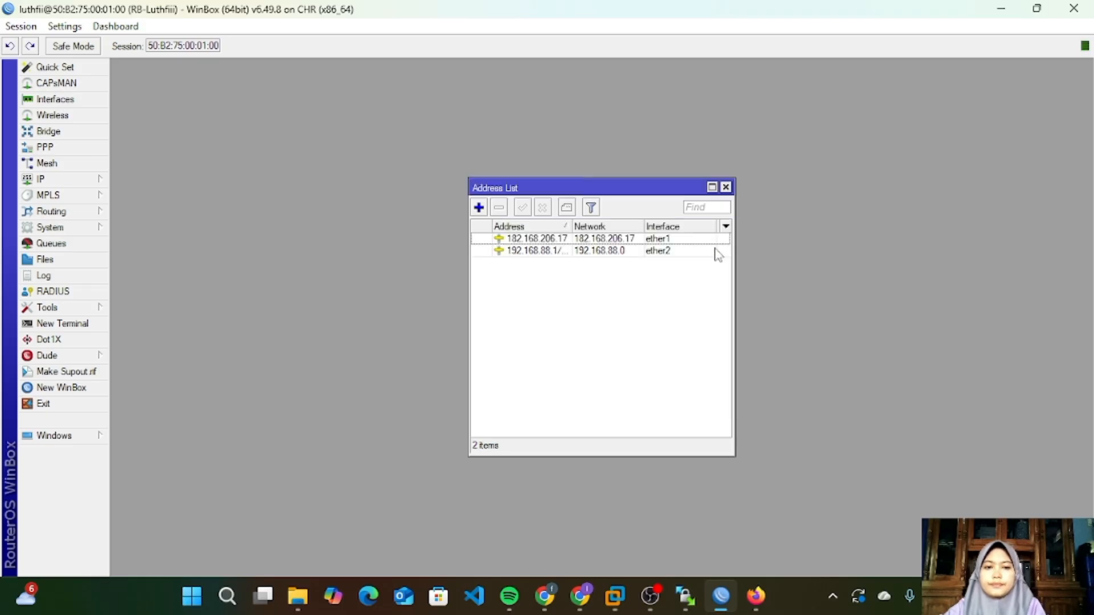
Step: Start DHCP Setup on ether2, accepting 192.168.88.0/24, gateway 192.168.88.1 and pool 192.168.88.2-192.168.88.254
{"action": "left_click", "coordinate": [726, 187]}
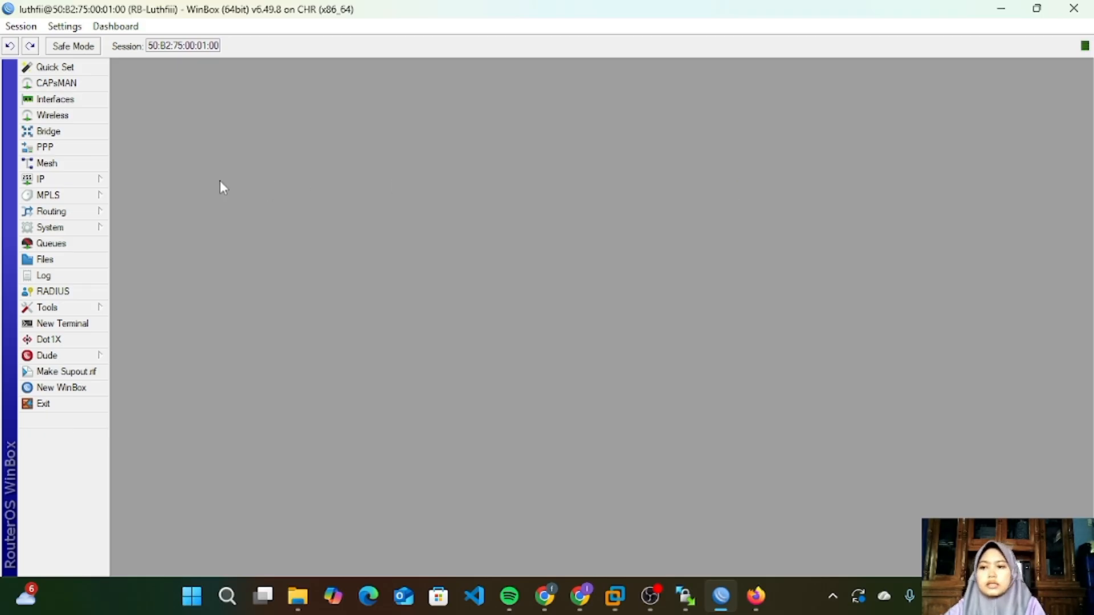
{"action": "left_click", "coordinate": [45, 179]}
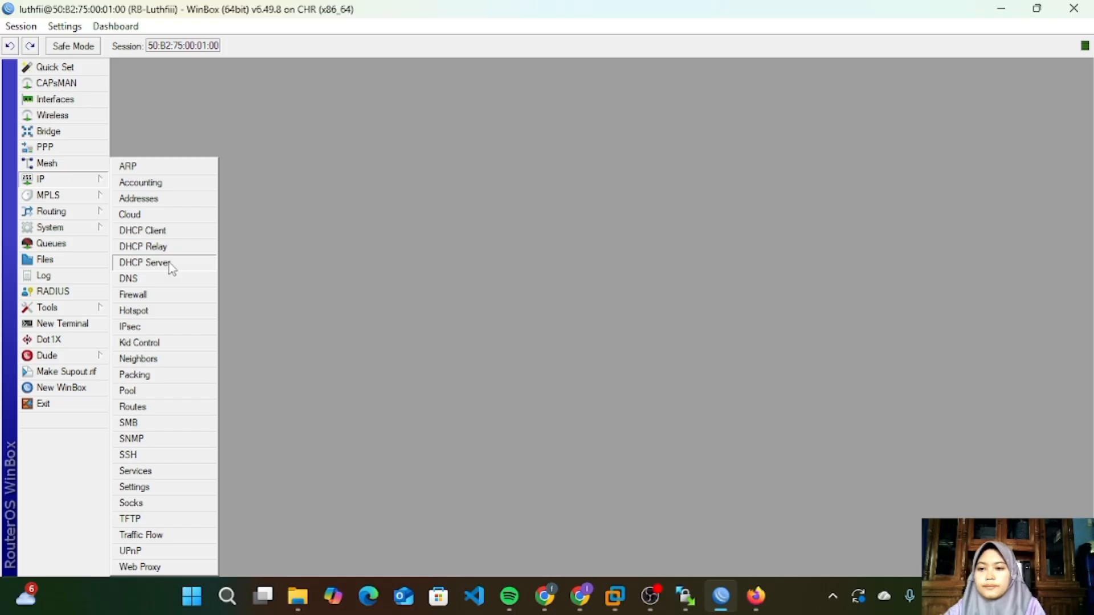
{"action": "left_click", "coordinate": [144, 262]}
{"action": "left_click", "coordinate": [478, 218]}
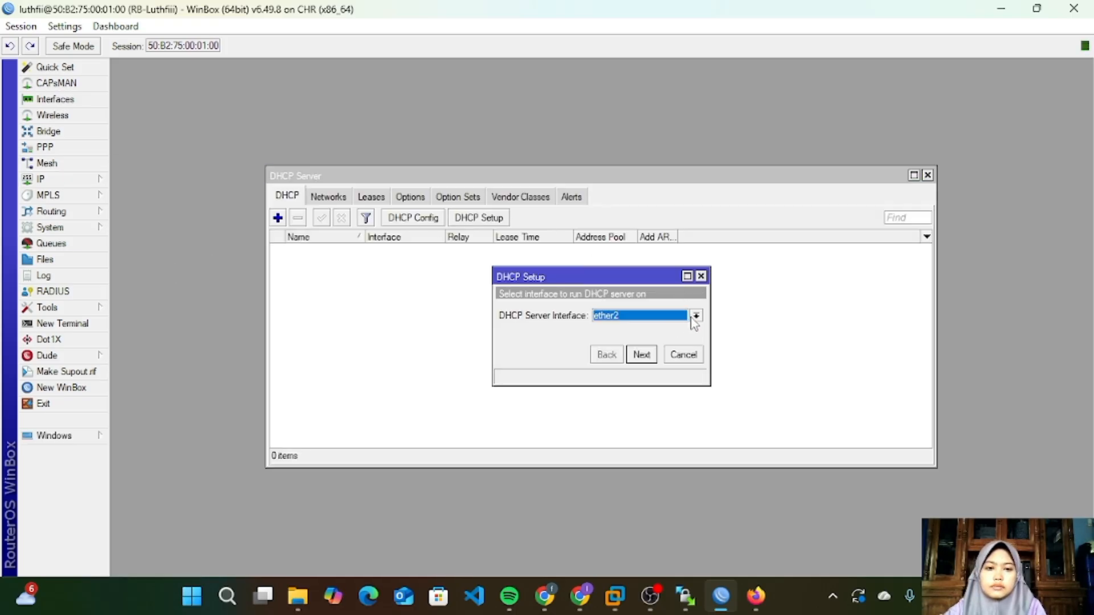
{"action": "left_click", "coordinate": [642, 354]}
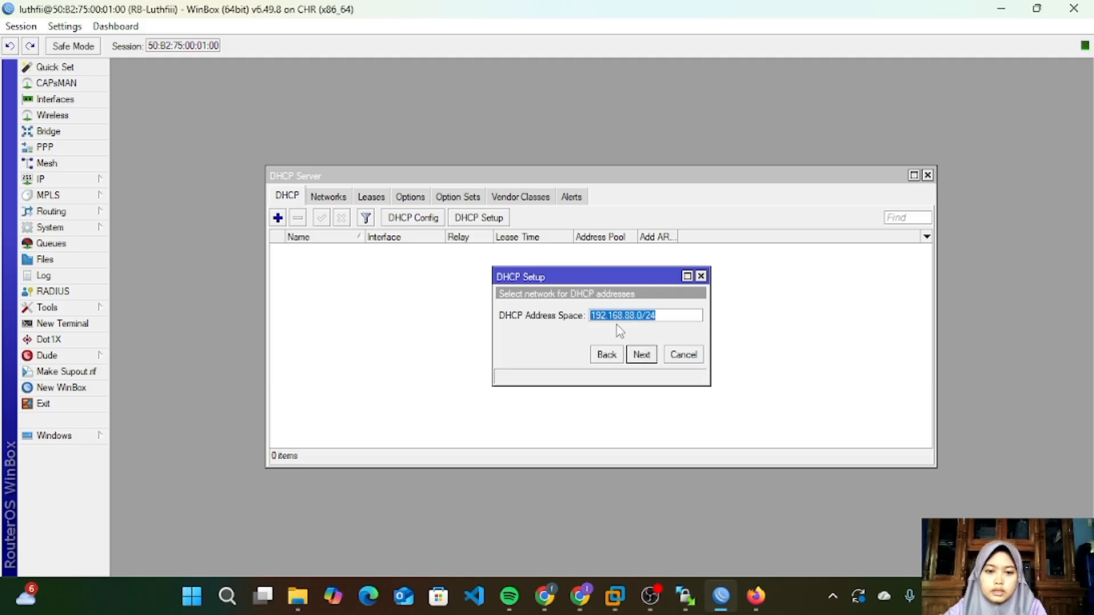
{"action": "left_click", "coordinate": [642, 355]}
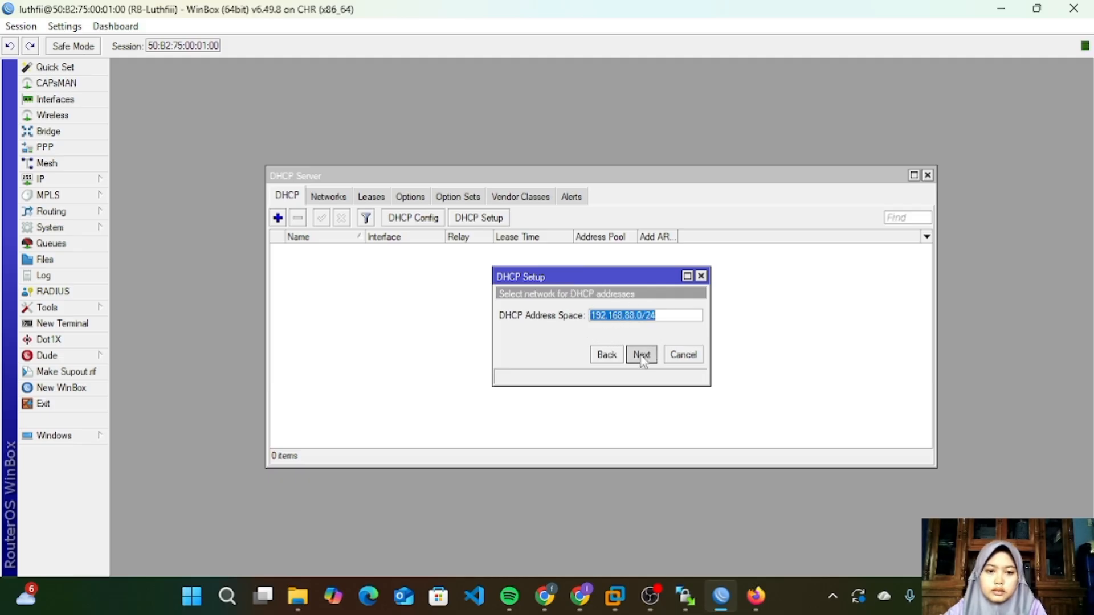
{"action": "left_click", "coordinate": [643, 355]}
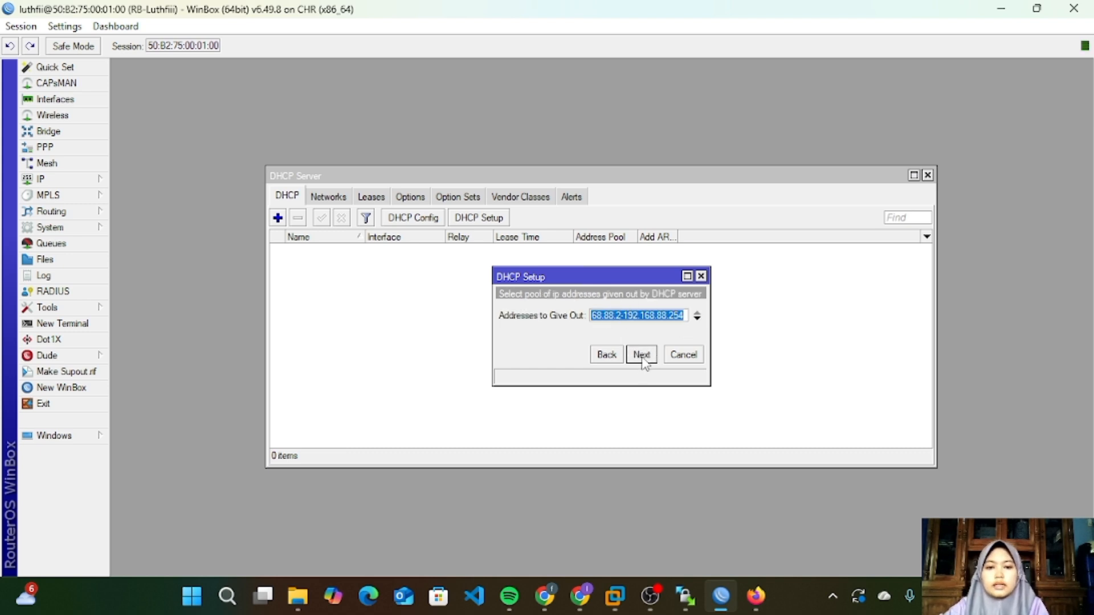
{"action": "left_click", "coordinate": [641, 355]}
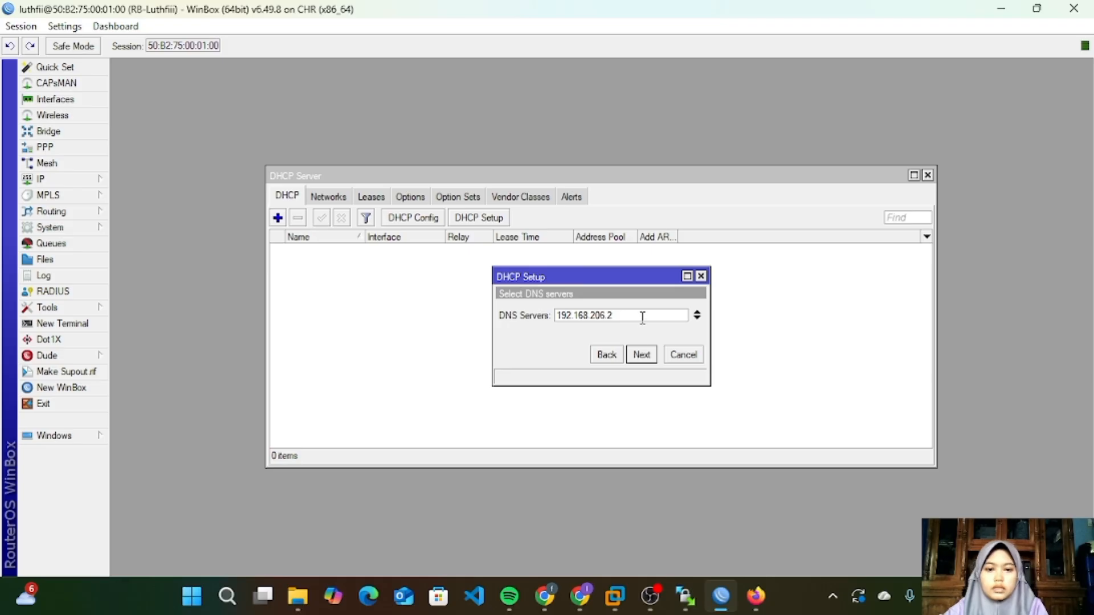
Step: Set the DHCP DNS server to 8.8.8.8 and accept the 00:10:00 lease time to finish setup
{"action": "key", "text": "BackSpace"}
{"action": "key", "text": "BackSpace"}
{"action": "key", "text": "BackSpace"}
{"action": "key", "text": "BackSpace"}
{"action": "key", "text": "BackSpace"}
{"action": "key", "text": "BackSpace"}
{"action": "key", "text": "BackSpace"}
{"action": "key", "text": "BackSpace"}
{"action": "key", "text": "BackSpace"}
{"action": "key", "text": "BackSpace"}
{"action": "key", "text": "BackSpace"}
{"action": "key", "text": "BackSpace"}
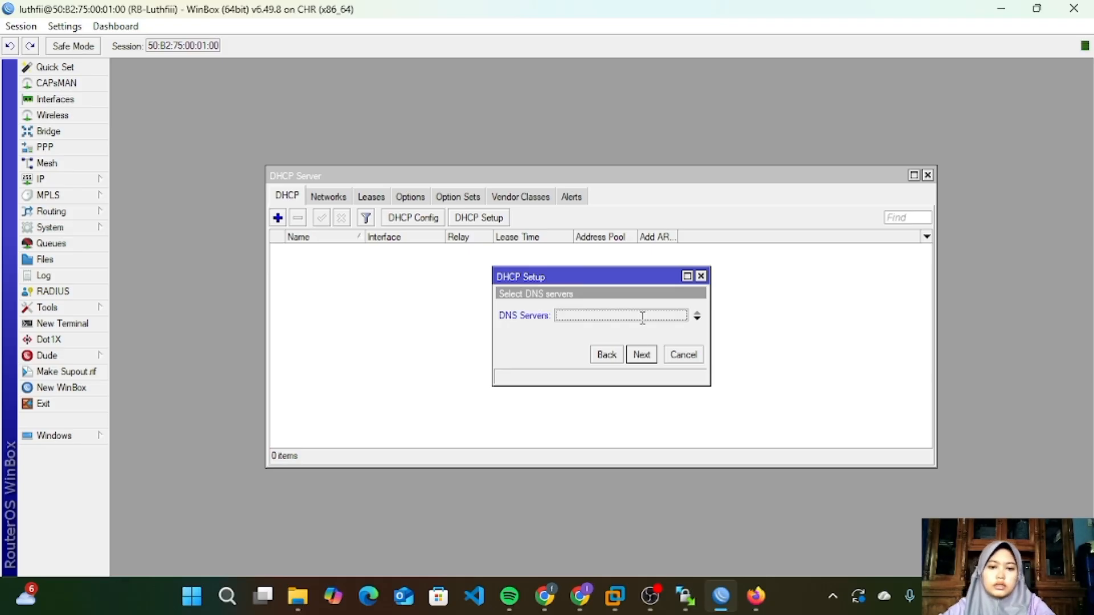
{"action": "type", "text": "8.8.8.8"}
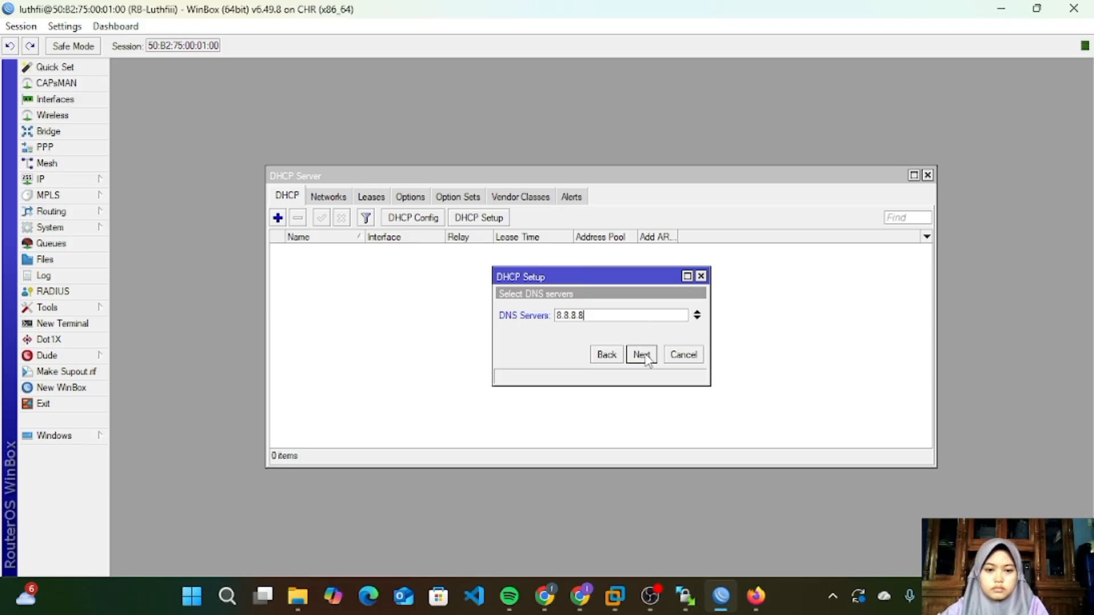
{"action": "left_click", "coordinate": [642, 356]}
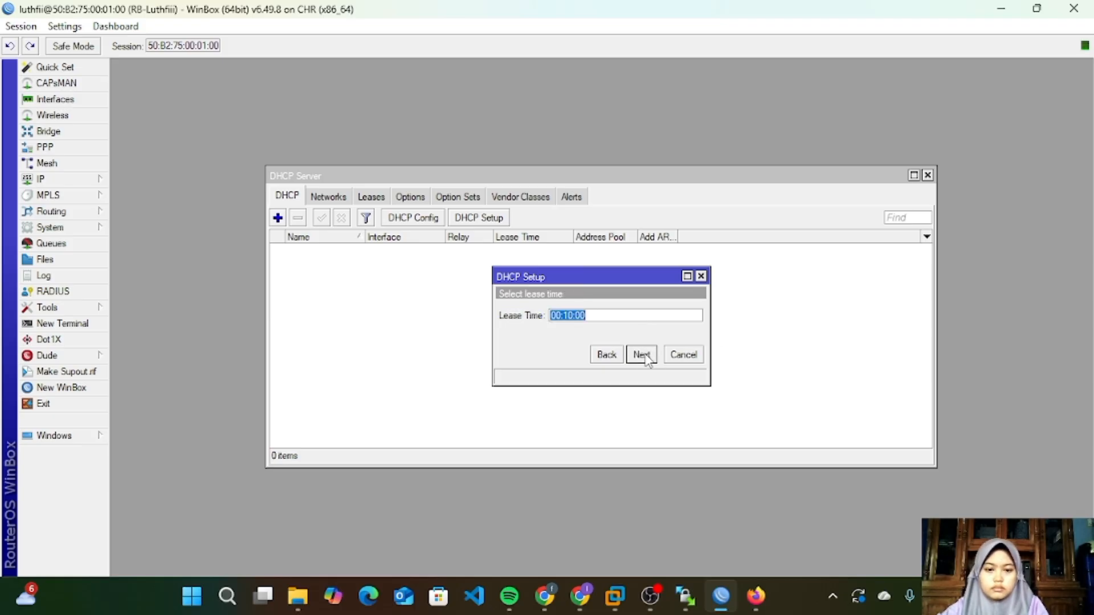
{"action": "left_click", "coordinate": [644, 356]}
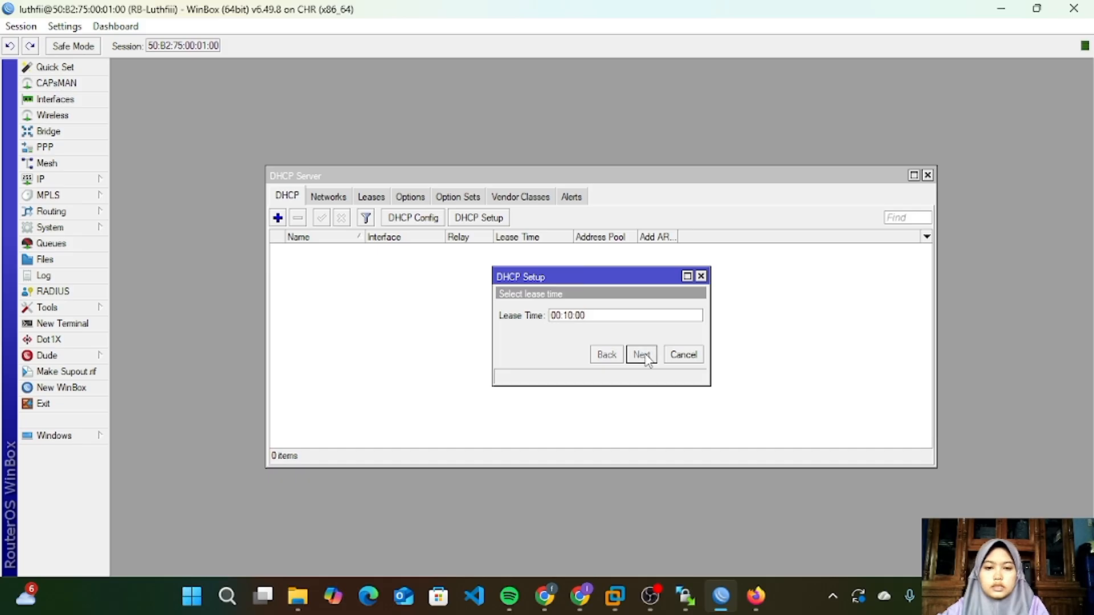
{"action": "left_click", "coordinate": [605, 315]}
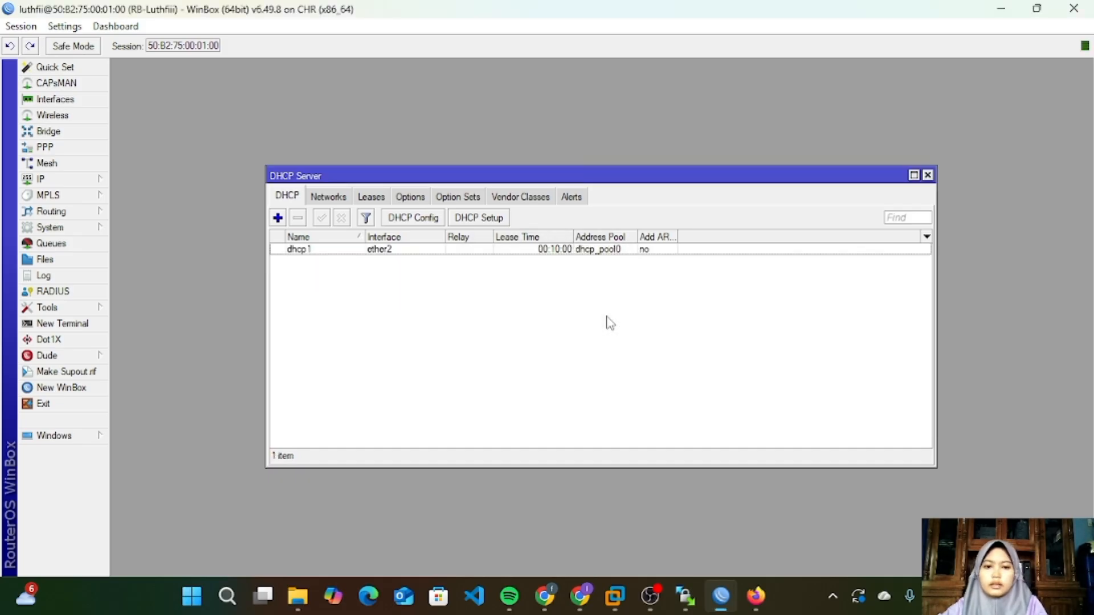
Step: Close the DHCP Server window and start the sw-cisco switch node in the PNETLab topology
{"action": "left_click", "coordinate": [927, 176]}
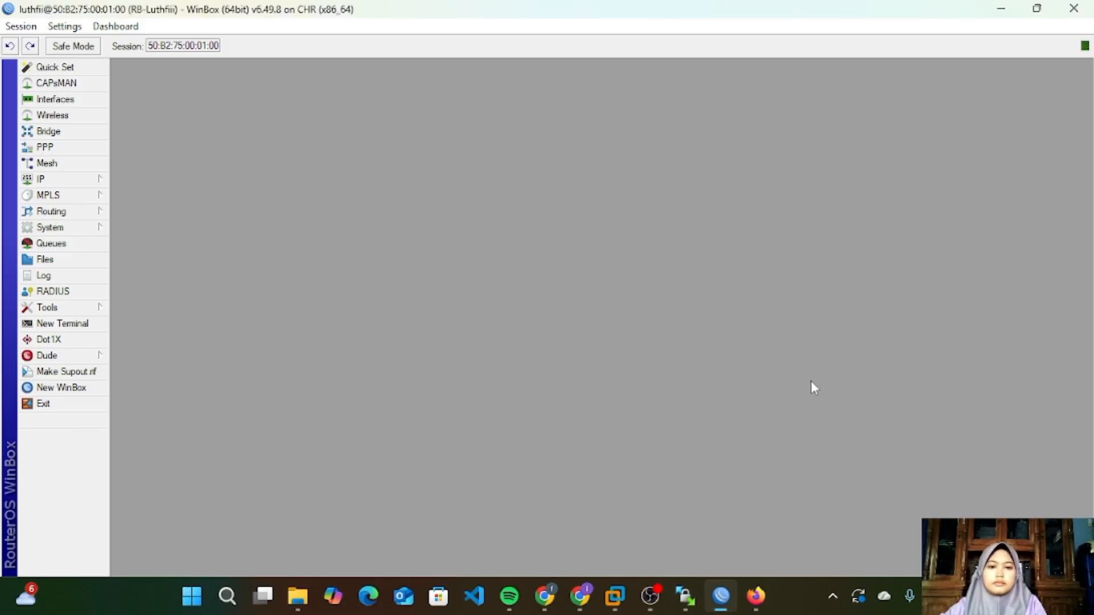
{"action": "left_click", "coordinate": [758, 593]}
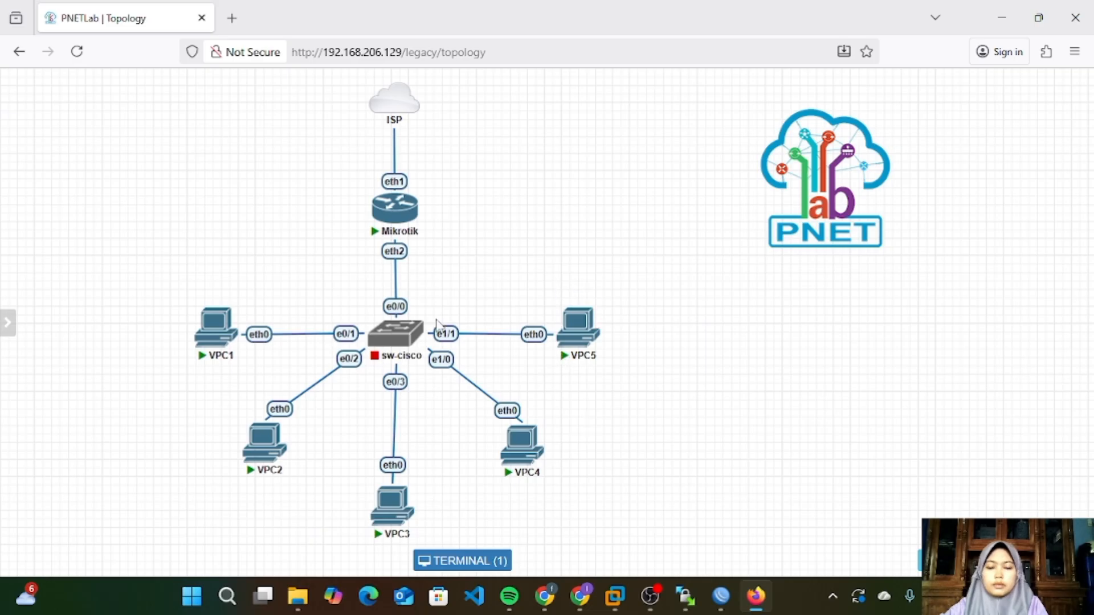
{"action": "mouse_move", "coordinate": [398, 336]}
{"action": "left_click", "coordinate": [377, 313]}
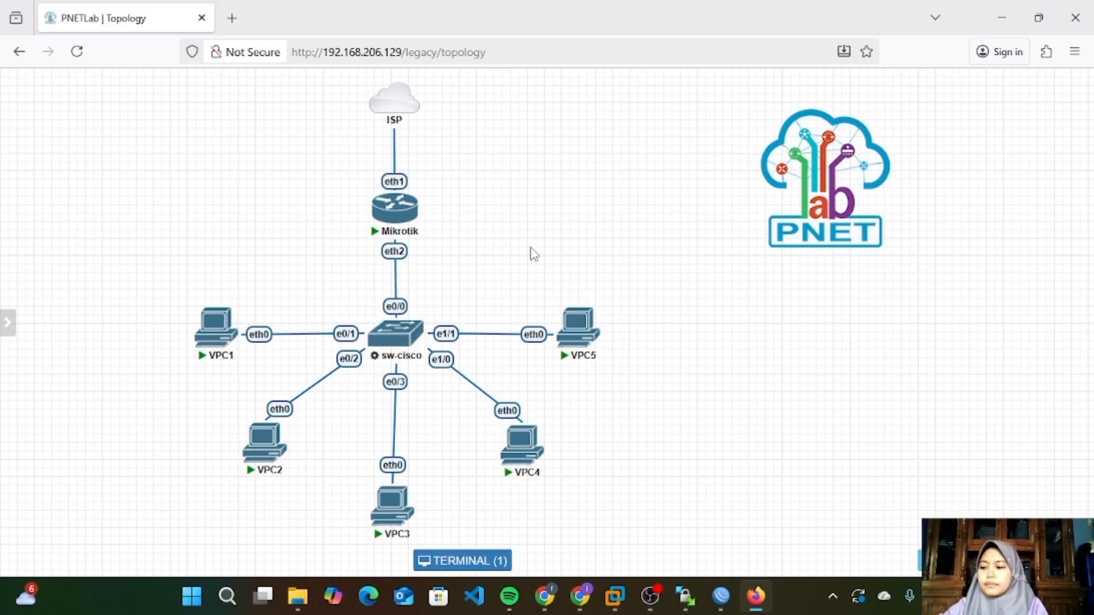
{"action": "mouse_move", "coordinate": [217, 333]}
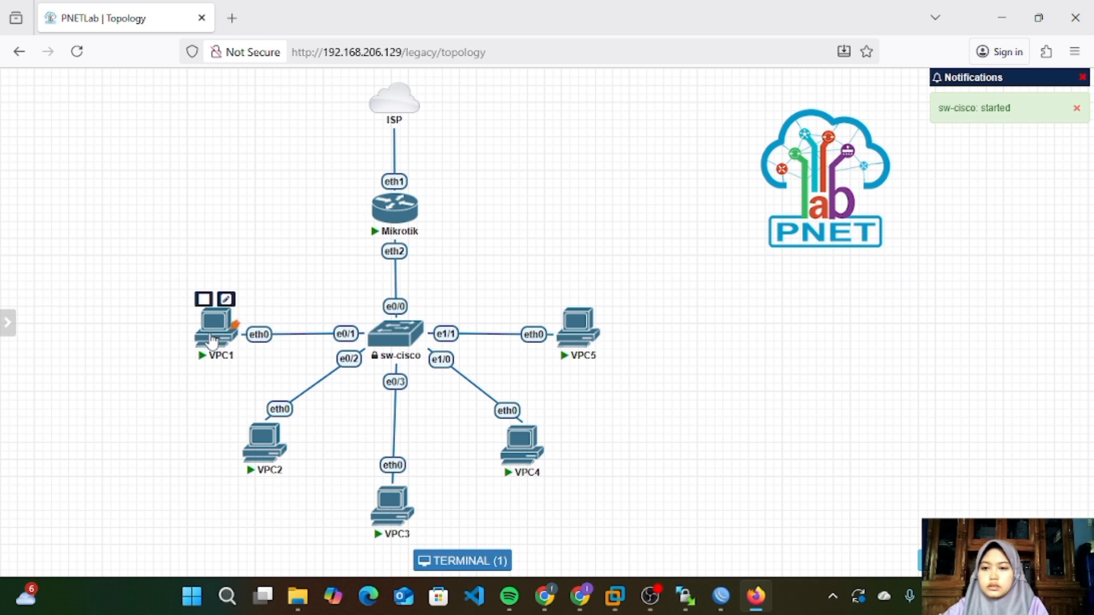
Step: Run ip dhcp on VPC1, obtaining 192.168.88.254/24 with gateway 192.168.88.1
{"action": "mouse_move", "coordinate": [566, 332]}
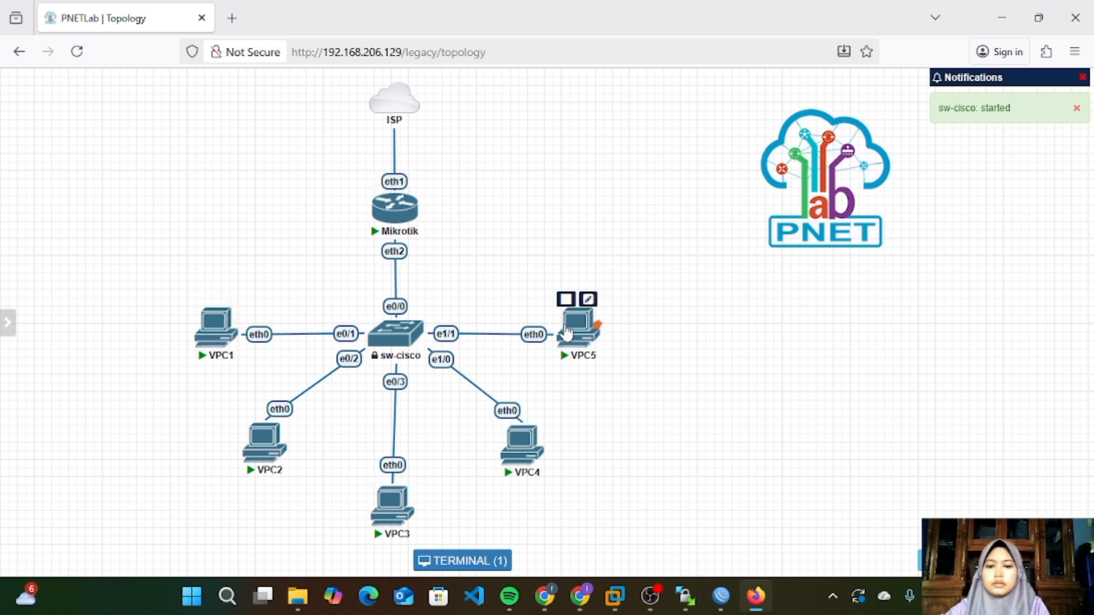
{"action": "left_click", "coordinate": [210, 322]}
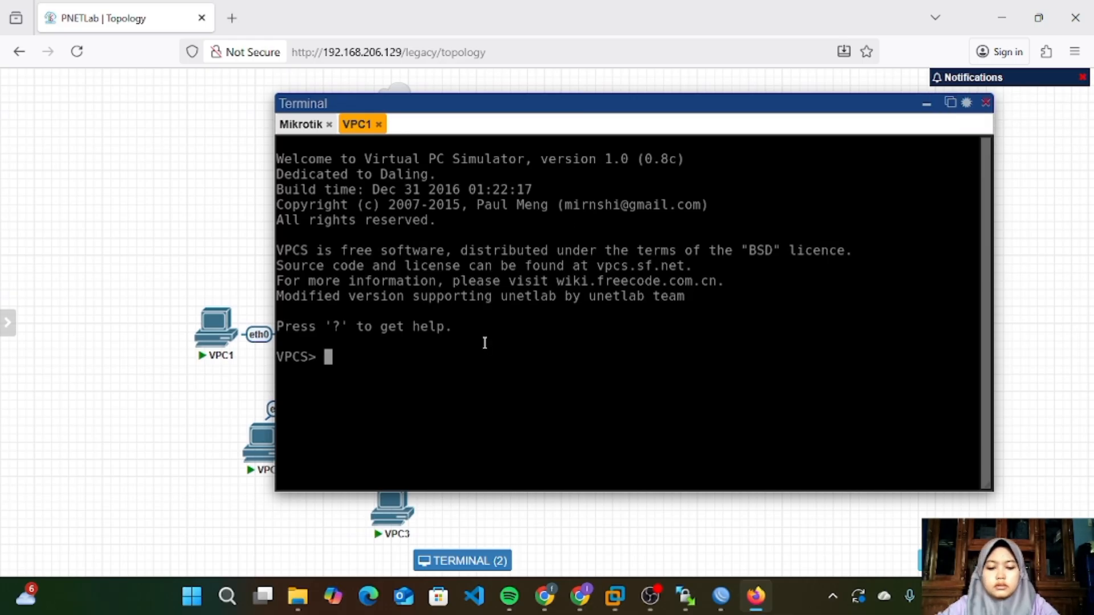
{"action": "type", "text": "ip "}
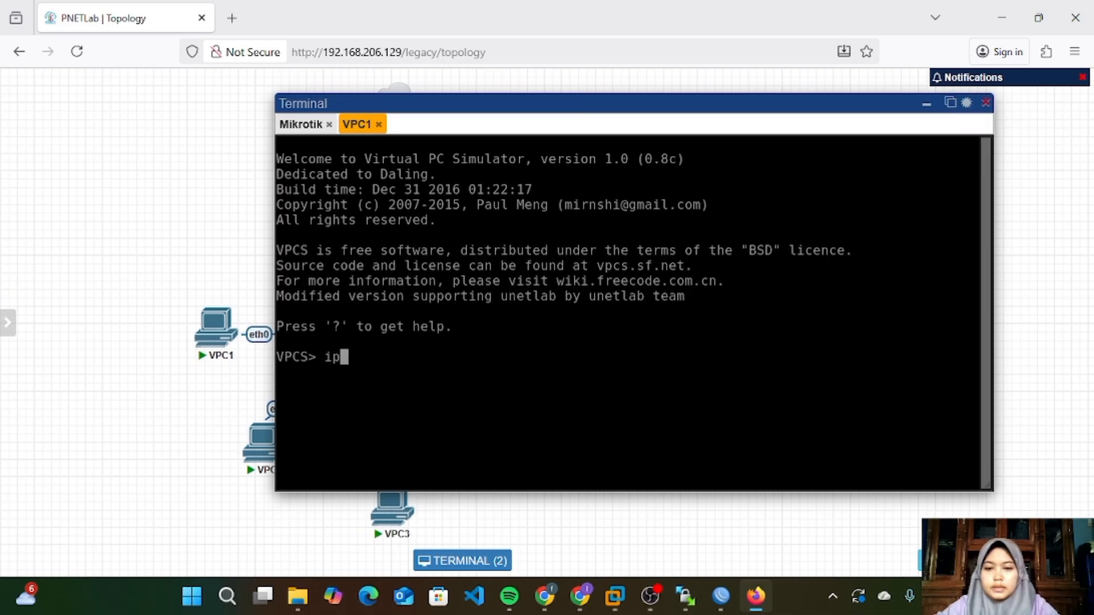
{"action": "type", "text": "dhcp"}
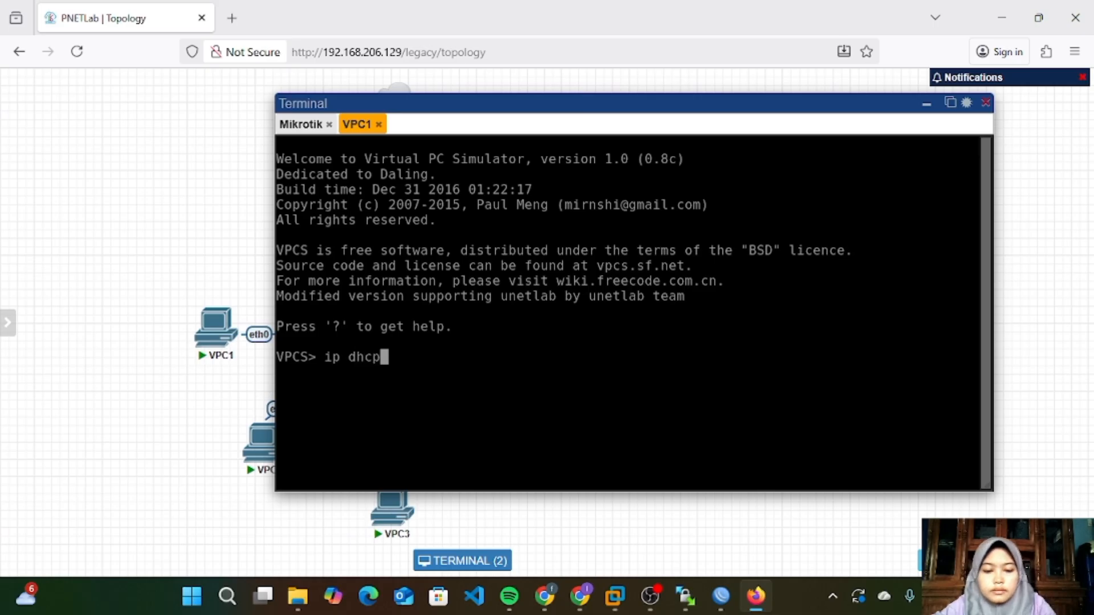
{"action": "key", "text": "Return"}
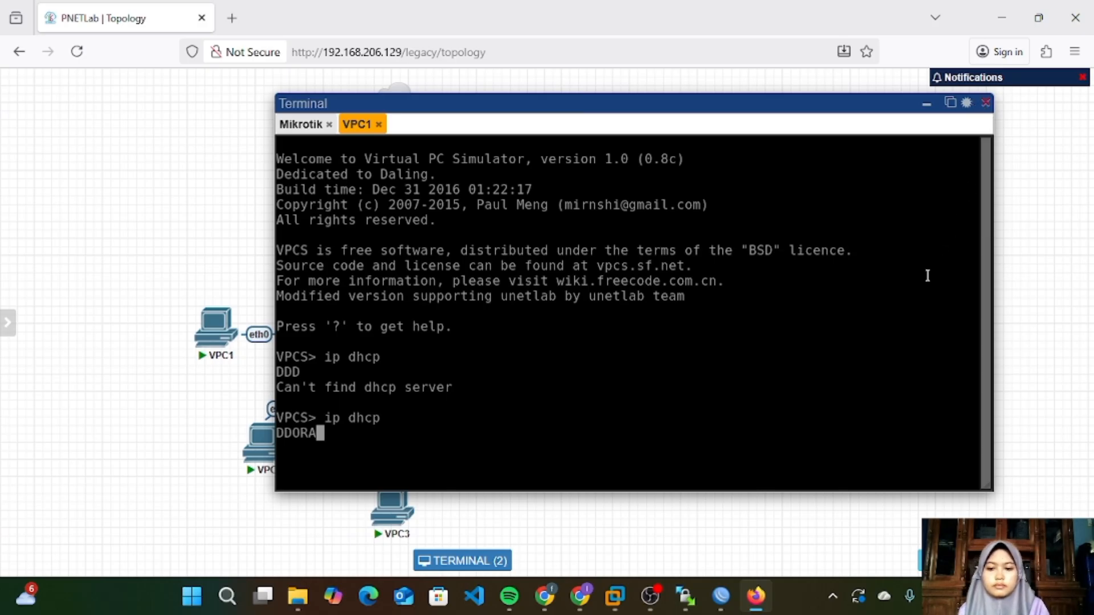
{"action": "left_click_drag", "start_coordinate": [349, 433], "coordinate": [414, 468]}
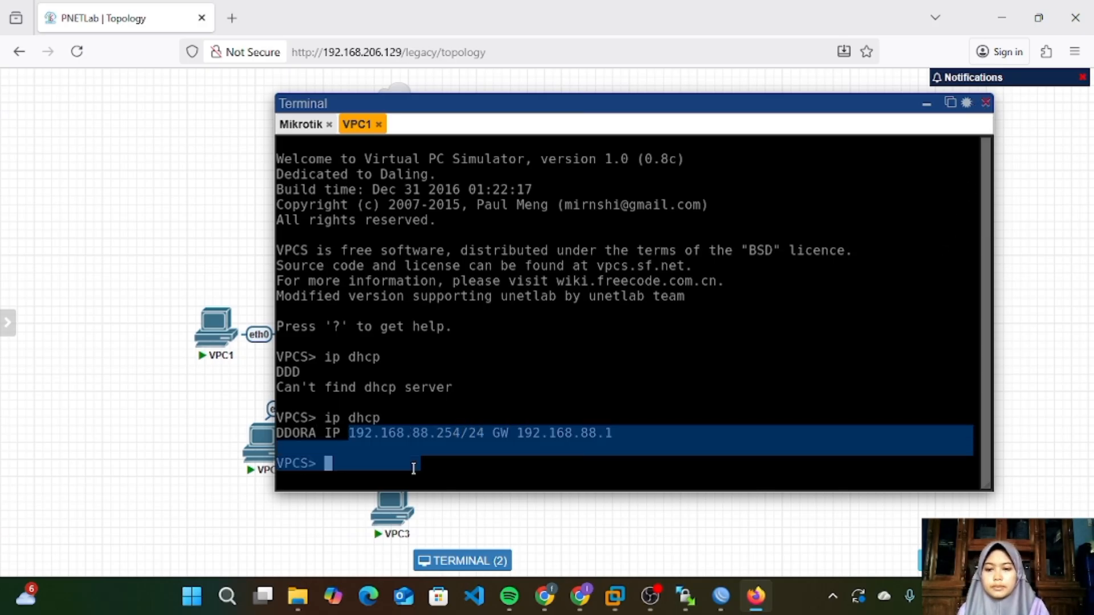
{"action": "left_click", "coordinate": [410, 469]}
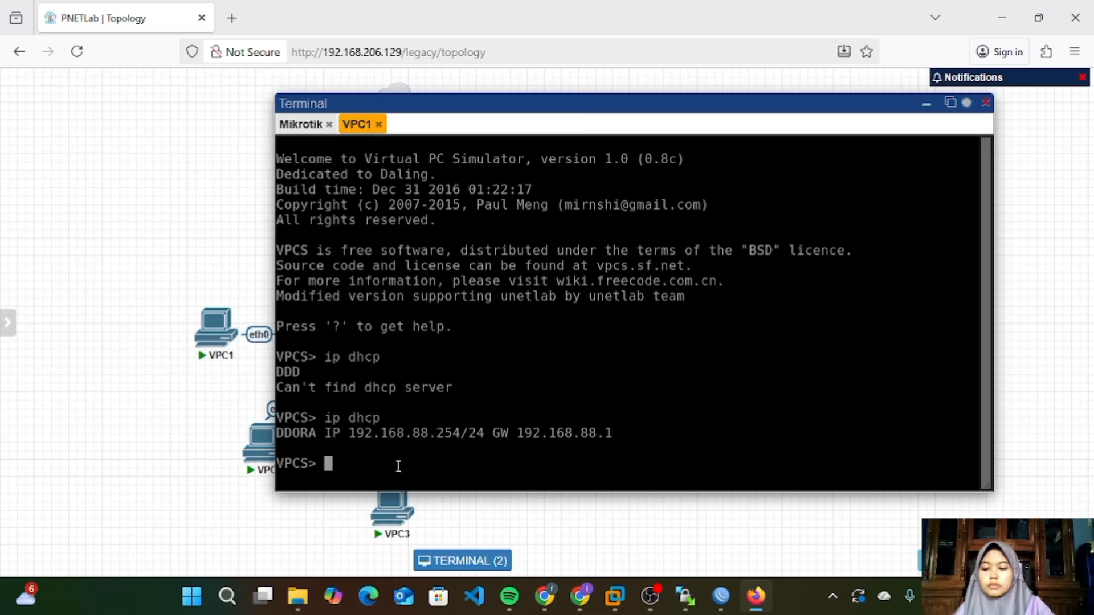
Step: Run show ip on VPC1 to display its full IP configuration
{"action": "type", "text": "sho"}
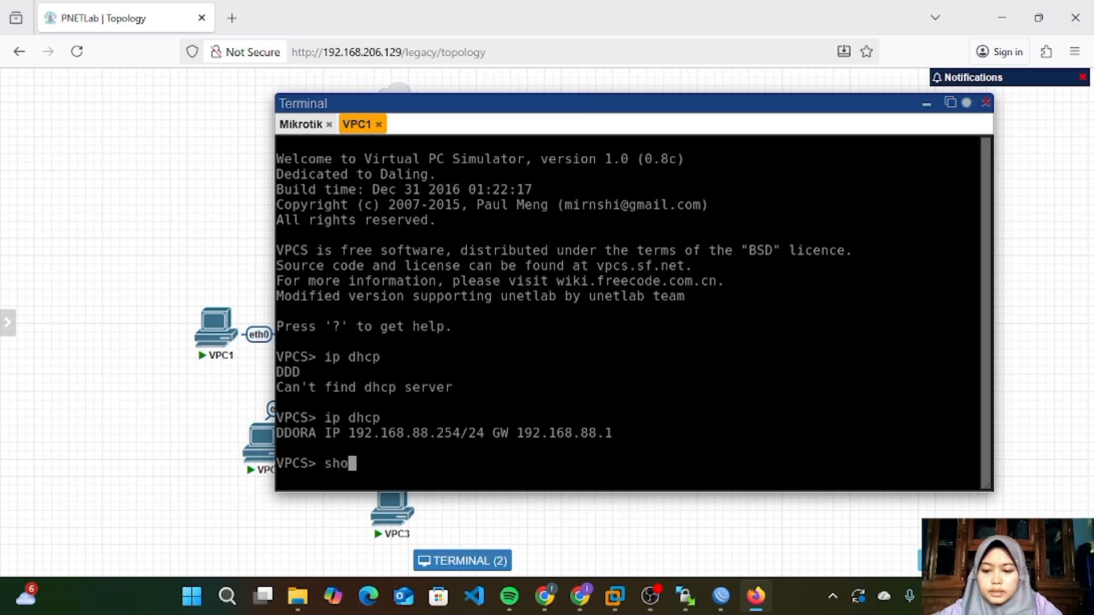
{"action": "type", "text": "w ip"}
{"action": "key", "text": "Return"}
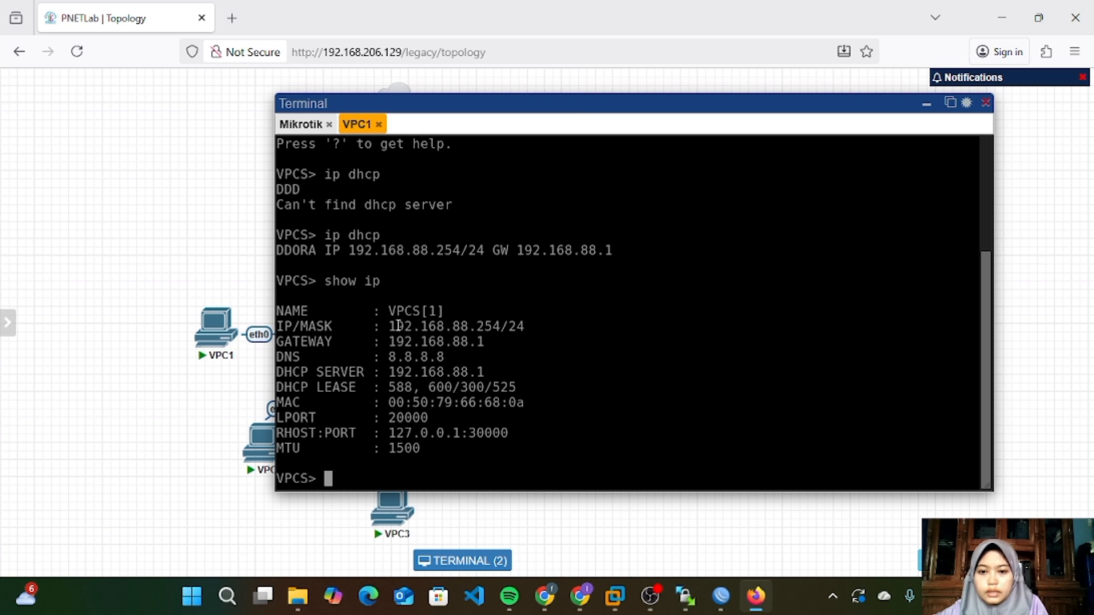
{"action": "left_click_drag", "start_coordinate": [399, 326], "coordinate": [478, 327]}
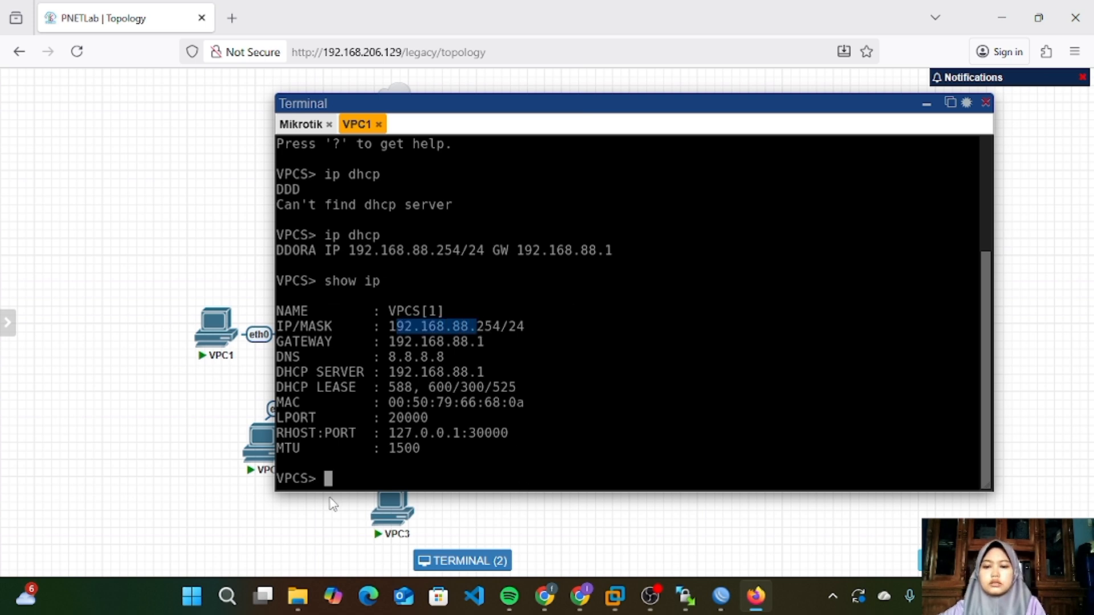
Step: Run ip dhcp on VPC2 and VPC3, with VPC3 receiving 192.168.88.252/24
{"action": "left_click", "coordinate": [256, 466]}
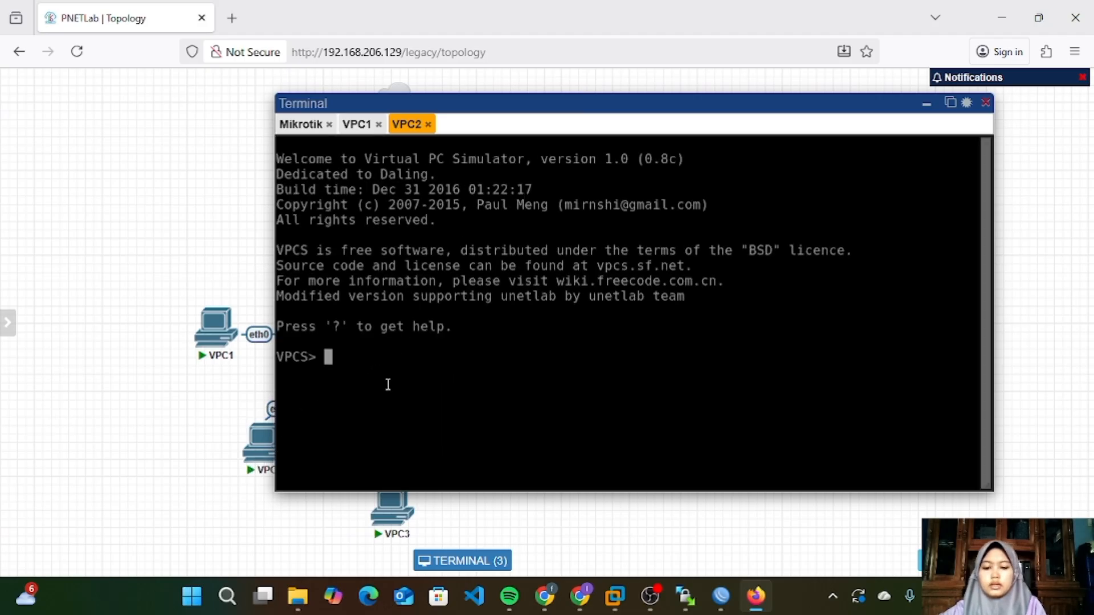
{"action": "type", "text": "ip "}
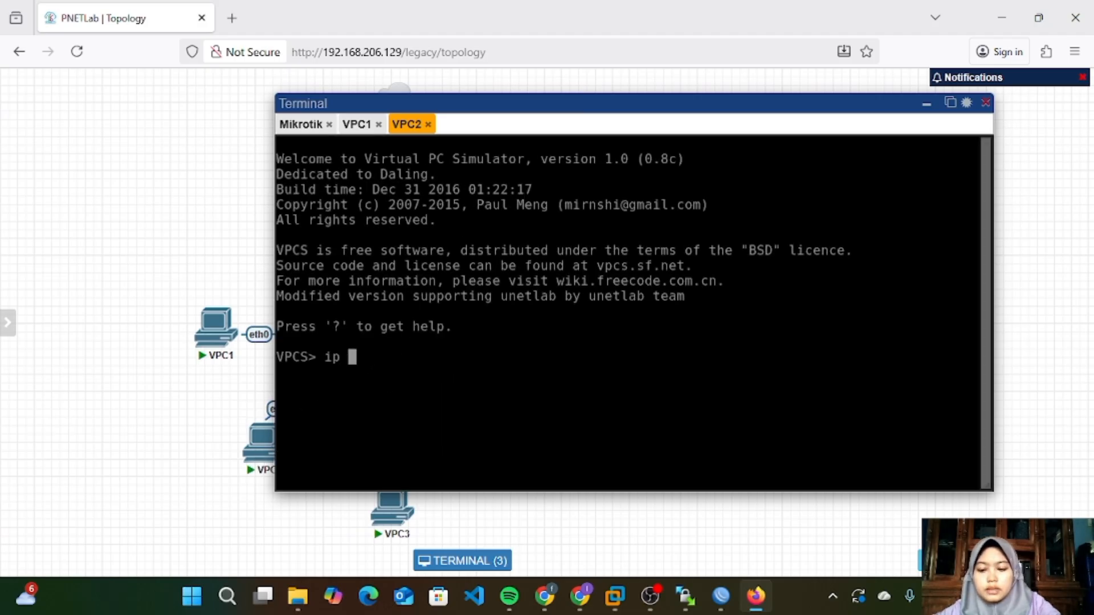
{"action": "type", "text": "dhcp"}
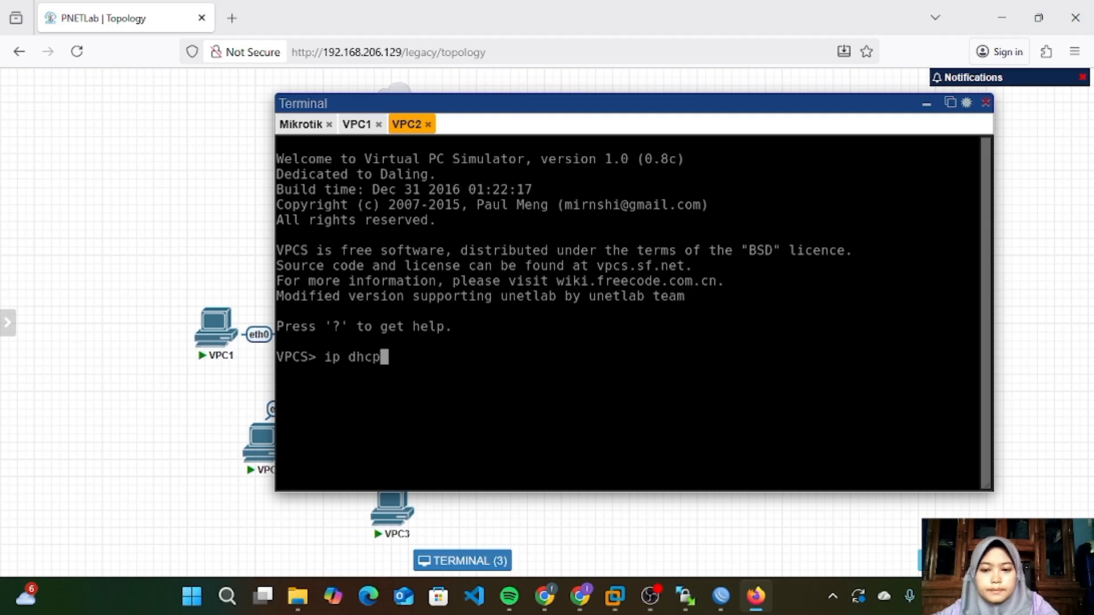
{"action": "key", "text": "Return"}
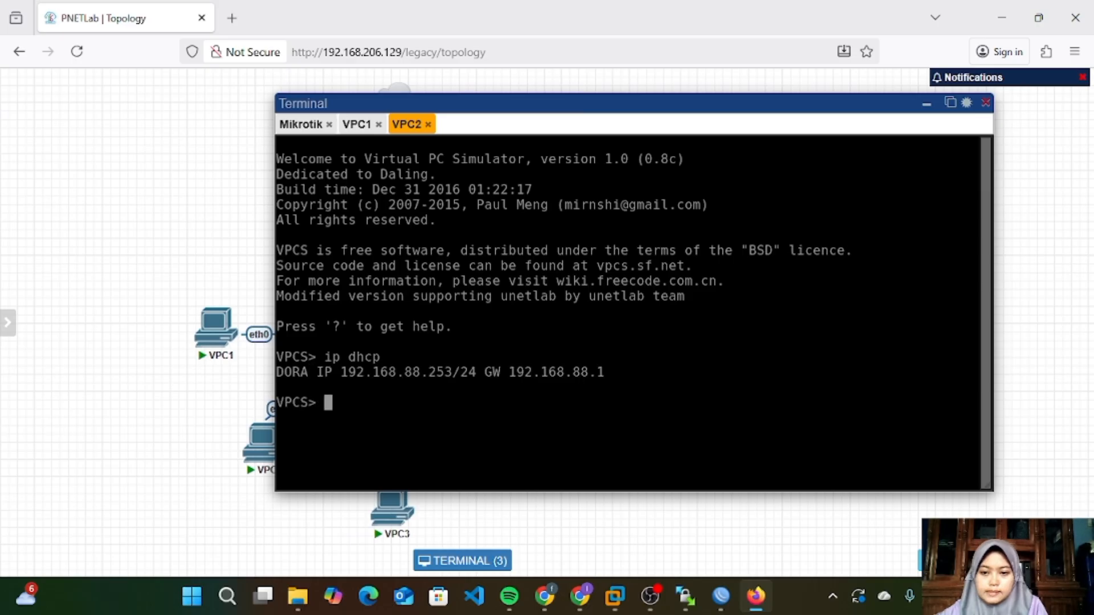
{"action": "left_click", "coordinate": [393, 516]}
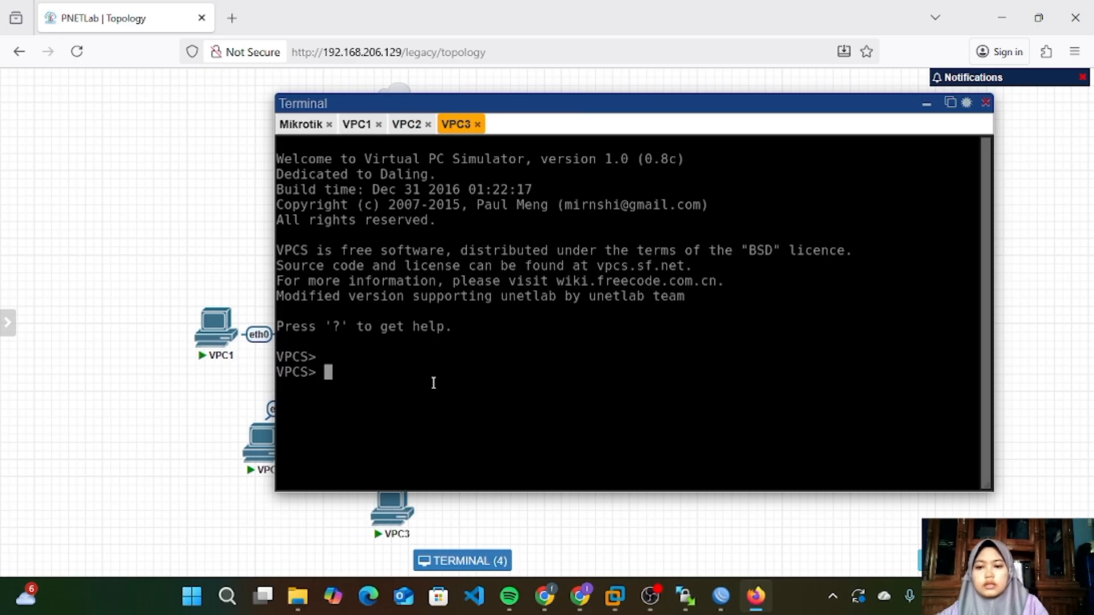
{"action": "type", "text": "ip"}
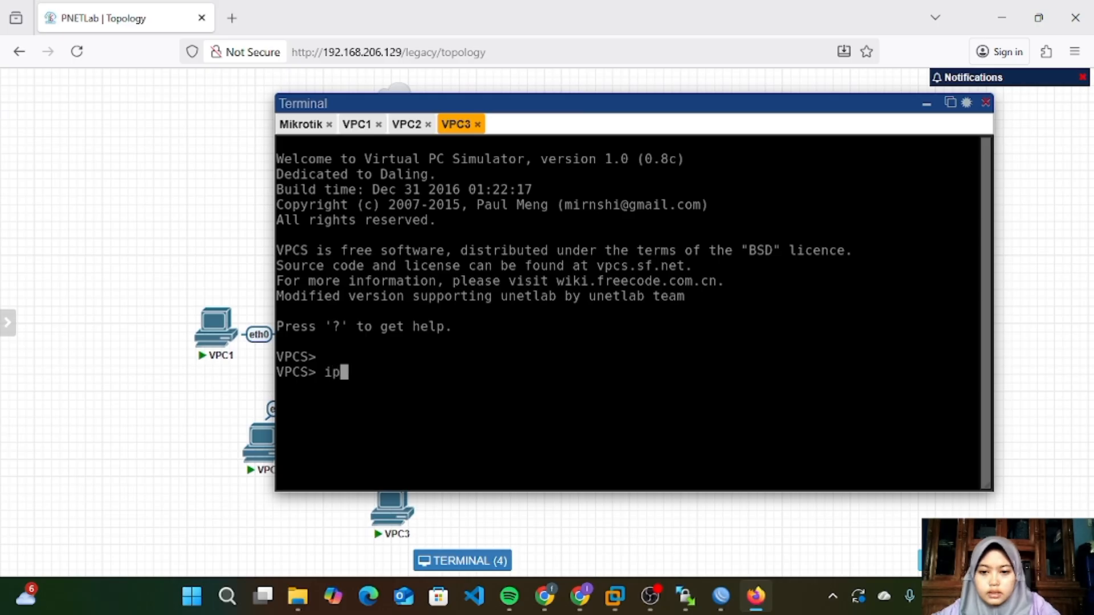
{"action": "type", "text": " dhcp"}
{"action": "key", "text": "Return"}
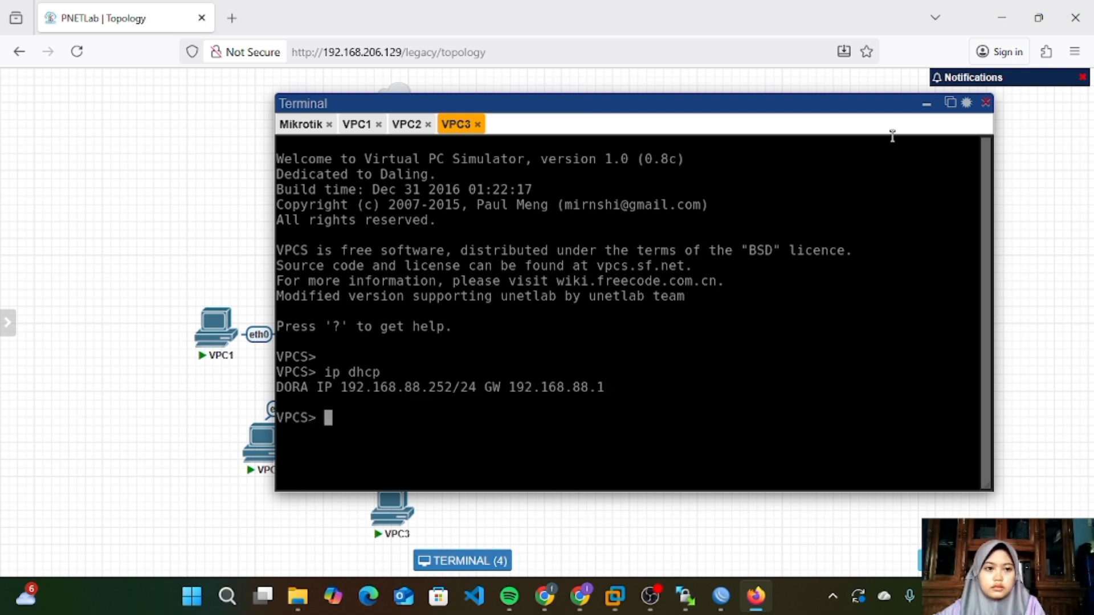
Step: Run ip dhcp on VPC4 to get 192.168.88.251/24 with gateway 192.168.88.1
{"action": "left_click", "coordinate": [924, 104]}
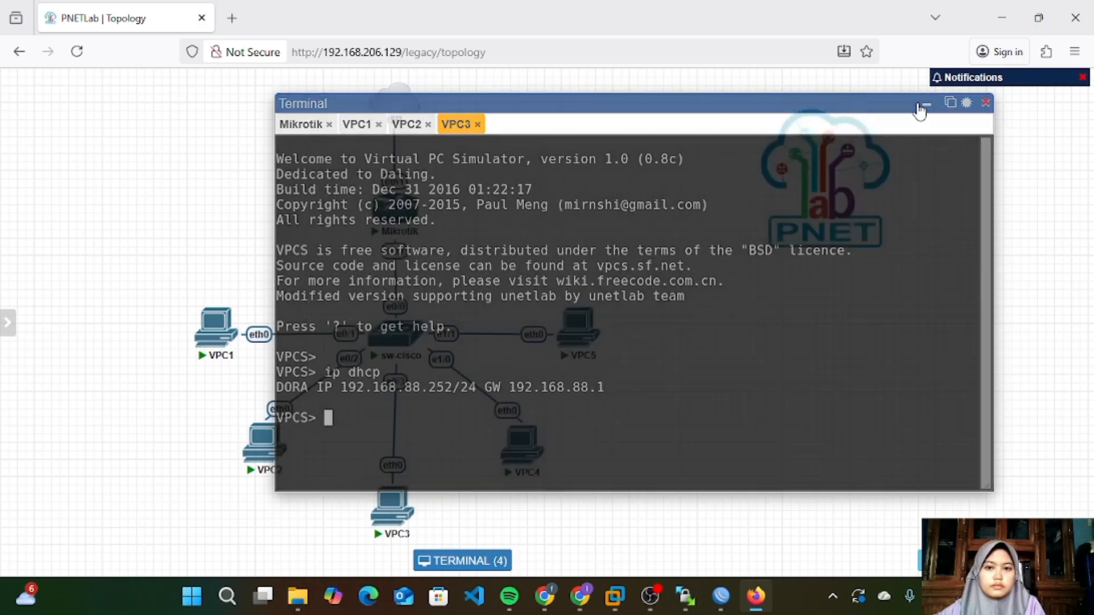
{"action": "left_click", "coordinate": [521, 454]}
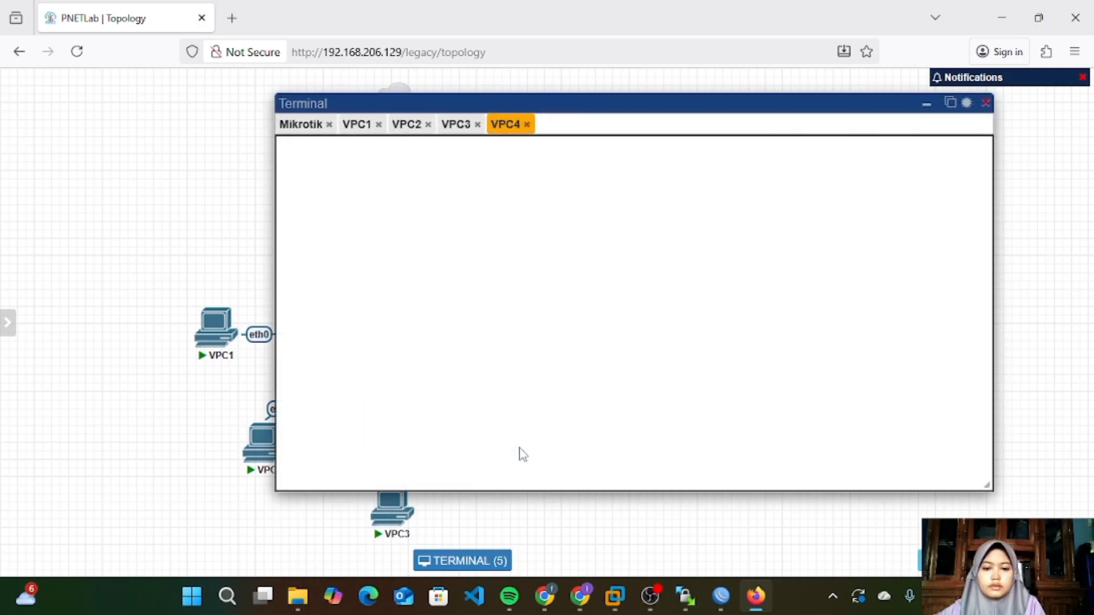
{"action": "type", "text": "ip dh"}
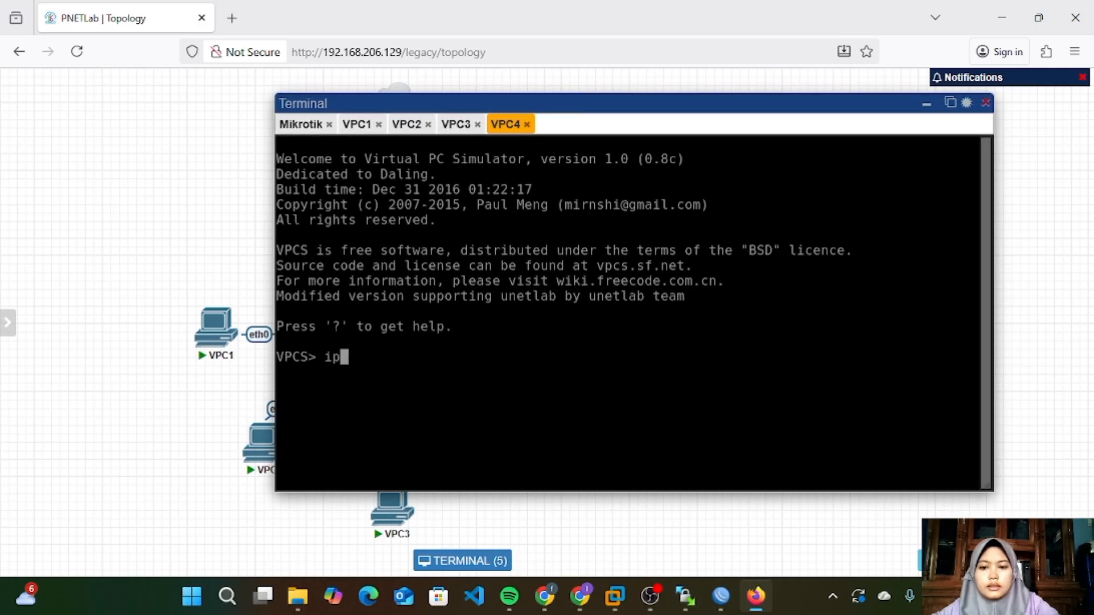
{"action": "type", "text": "cp"}
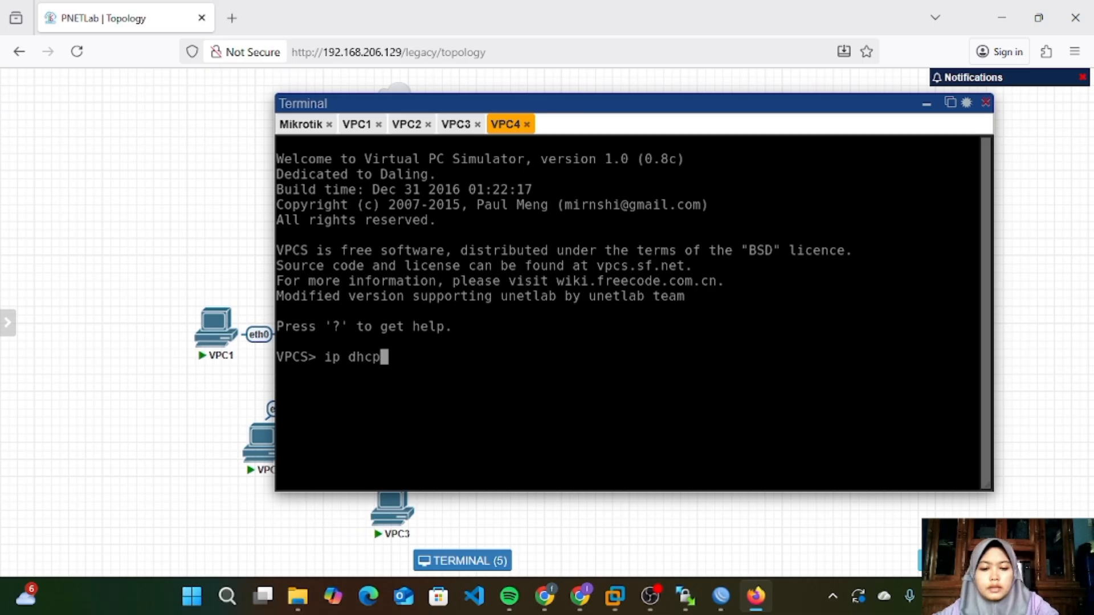
{"action": "key", "text": "Return"}
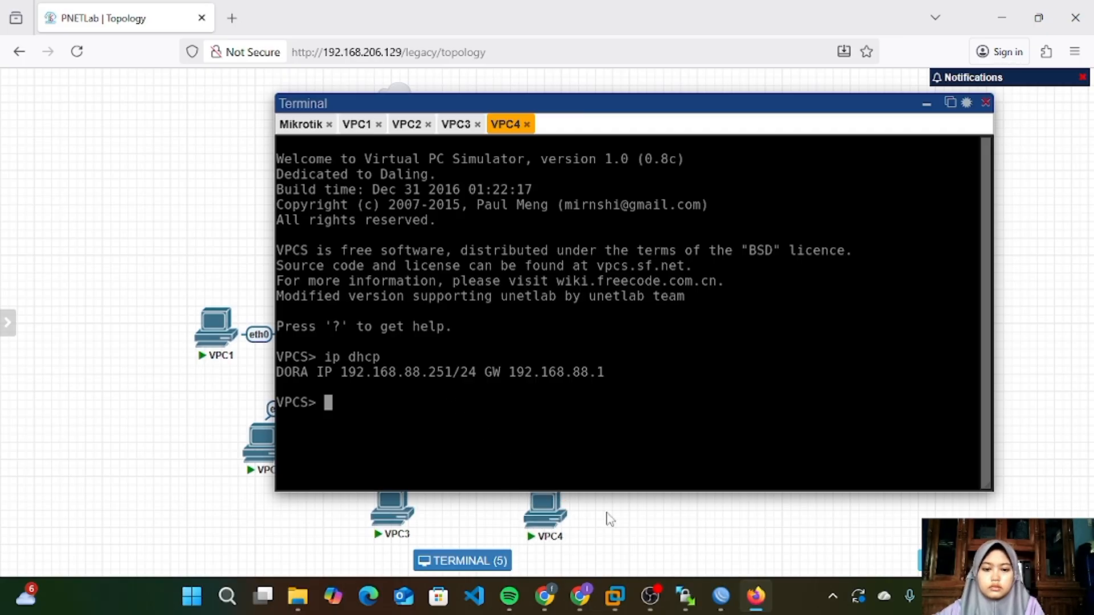
Step: Run ip dhcp on VPC5, obtaining 192.168.88.250/24 with gateway 192.168.88.1
{"action": "left_click", "coordinate": [924, 106]}
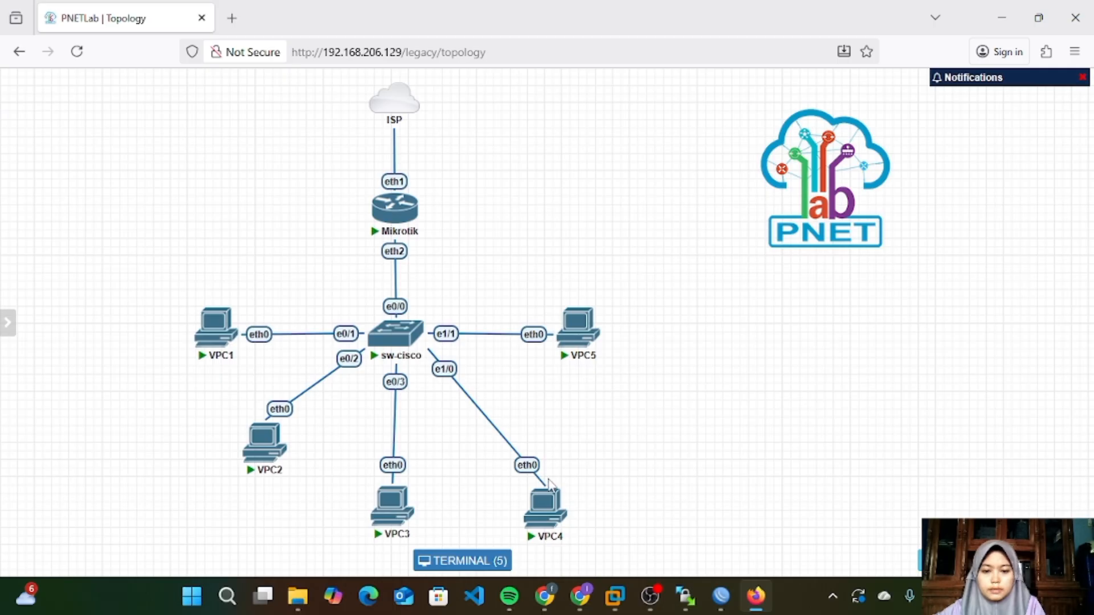
{"action": "left_click_drag", "start_coordinate": [545, 512], "coordinate": [515, 450]}
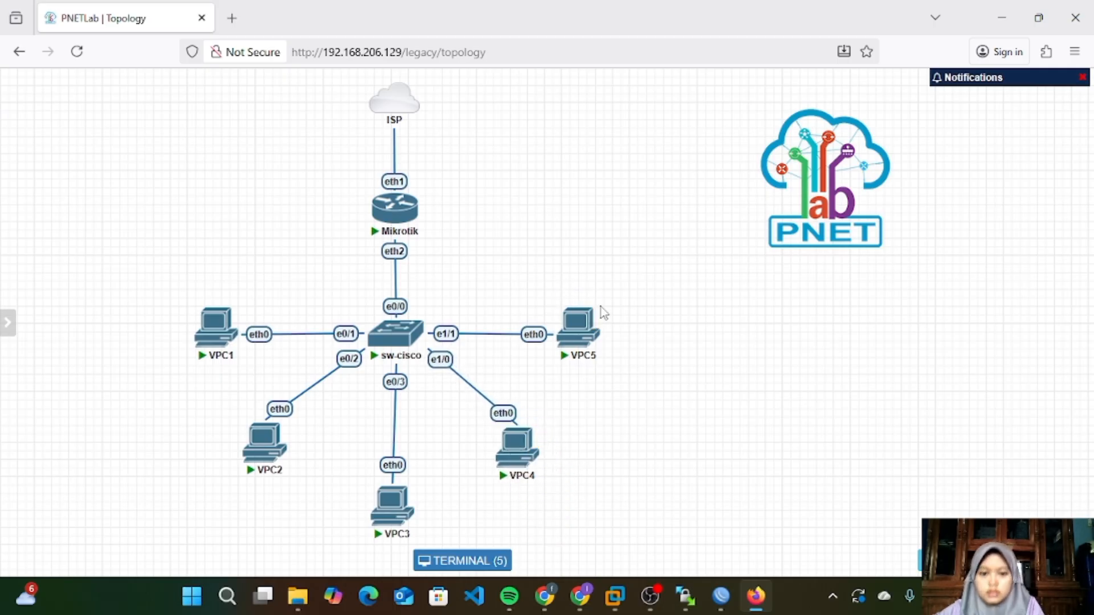
{"action": "left_click", "coordinate": [575, 321]}
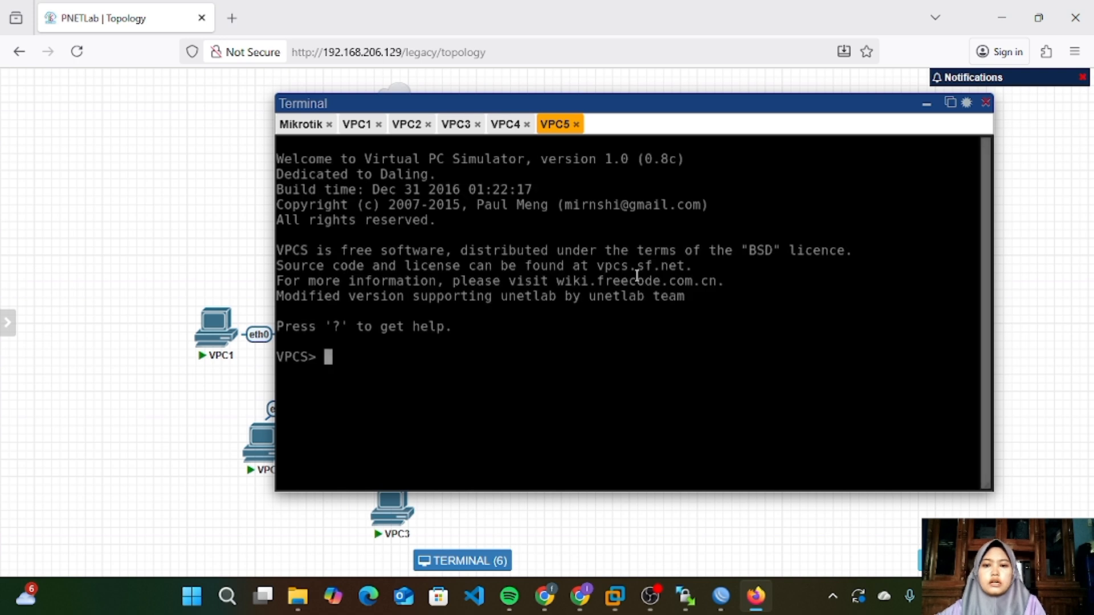
{"action": "type", "text": "ip dh"}
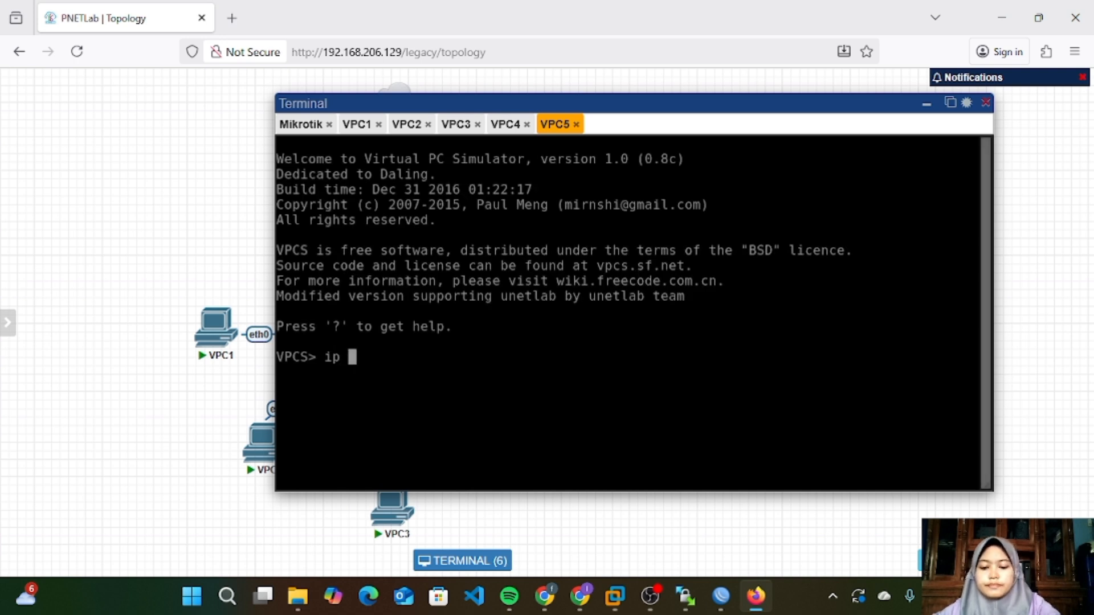
{"action": "type", "text": "cp"}
{"action": "key", "text": "Return"}
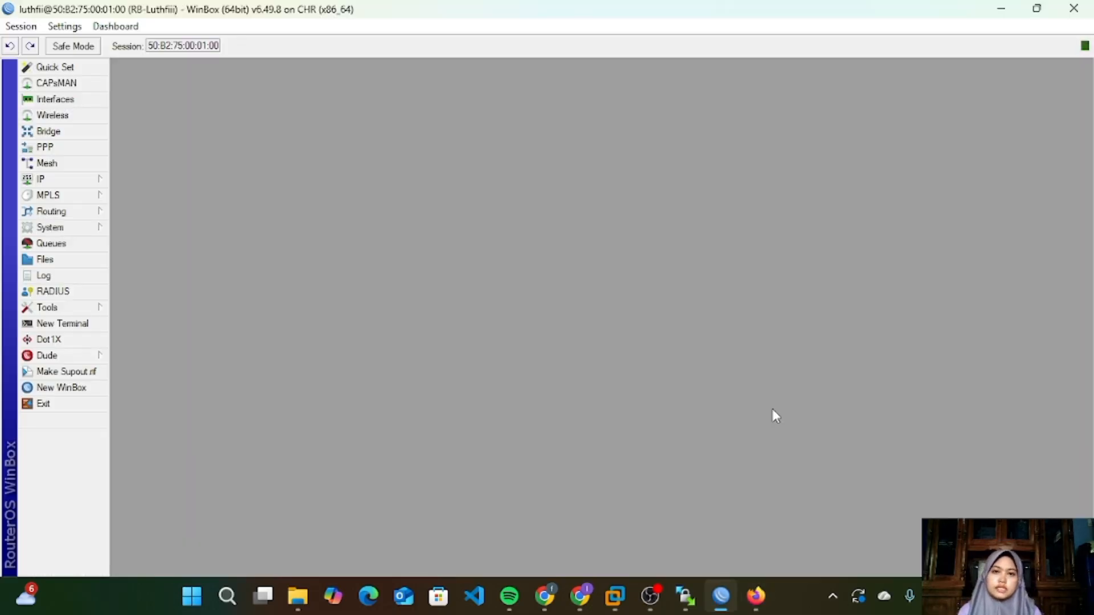
Step: In IP > Firewall > NAT, create a new srcnat rule with Out. Interface ether1
{"action": "left_click", "coordinate": [756, 596]}
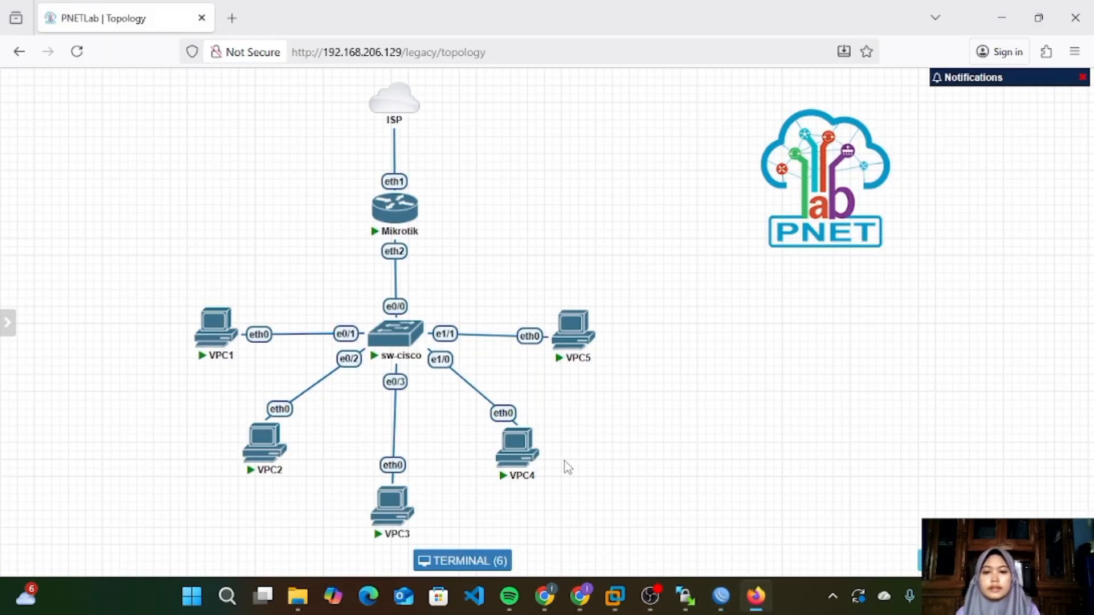
{"action": "left_click", "coordinate": [721, 597]}
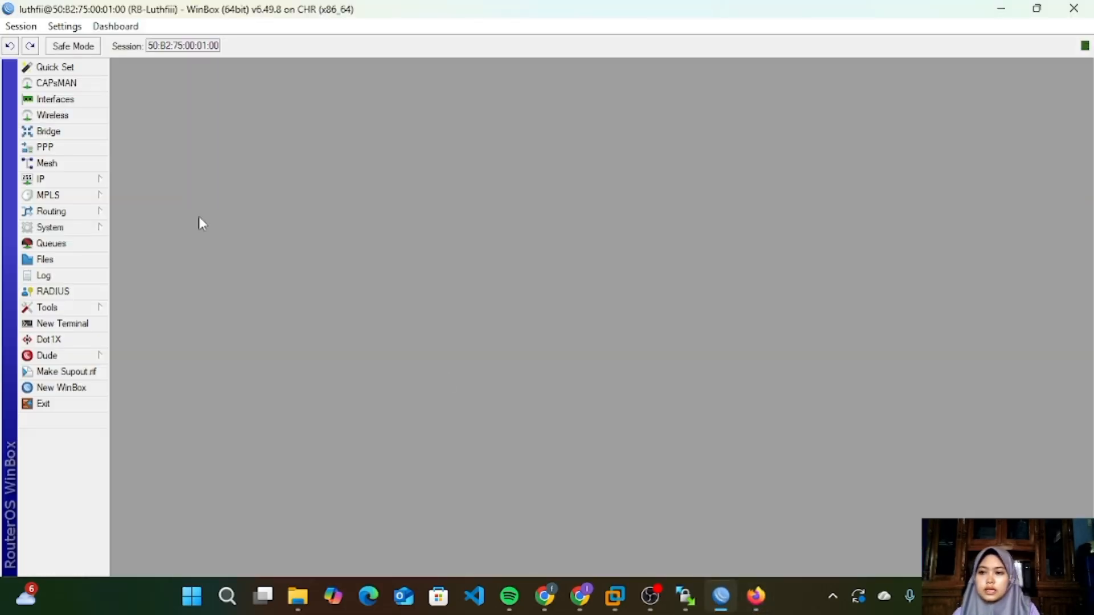
{"action": "left_click", "coordinate": [41, 179]}
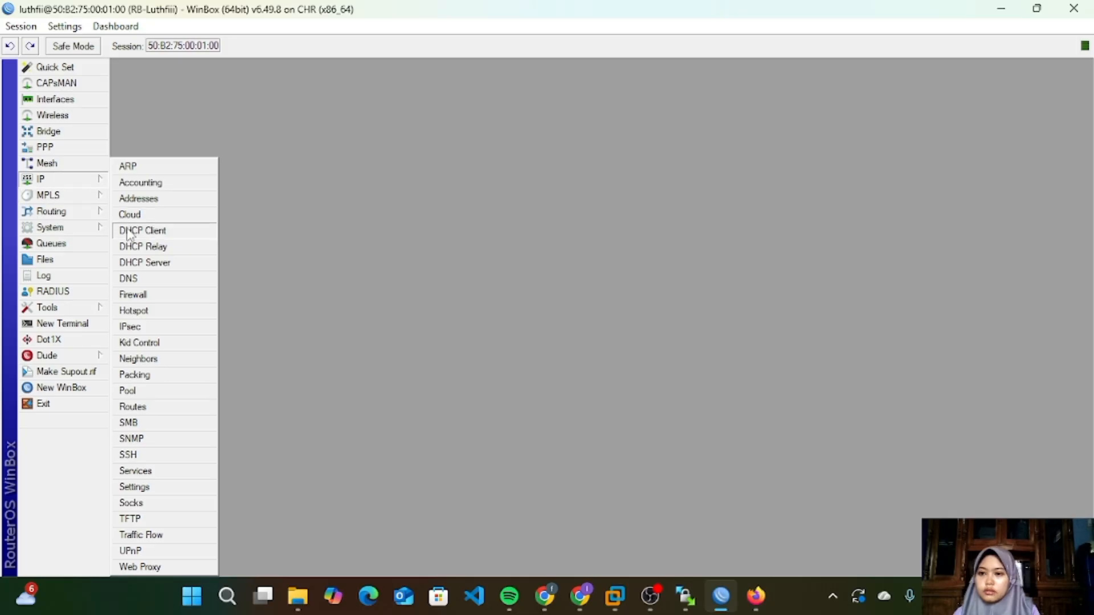
{"action": "left_click", "coordinate": [155, 296]}
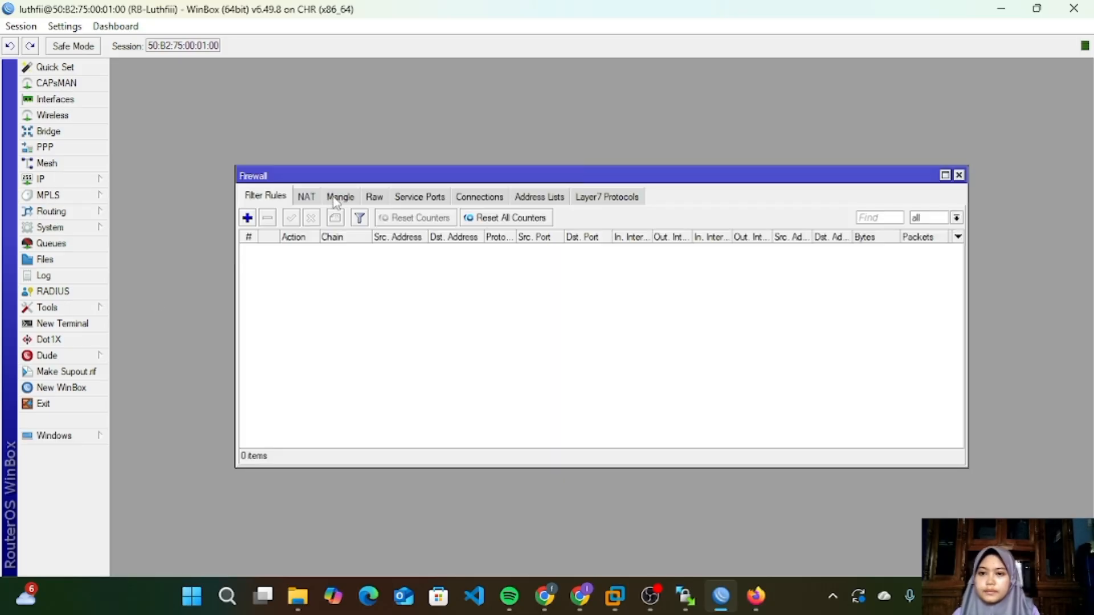
{"action": "left_click", "coordinate": [306, 198]}
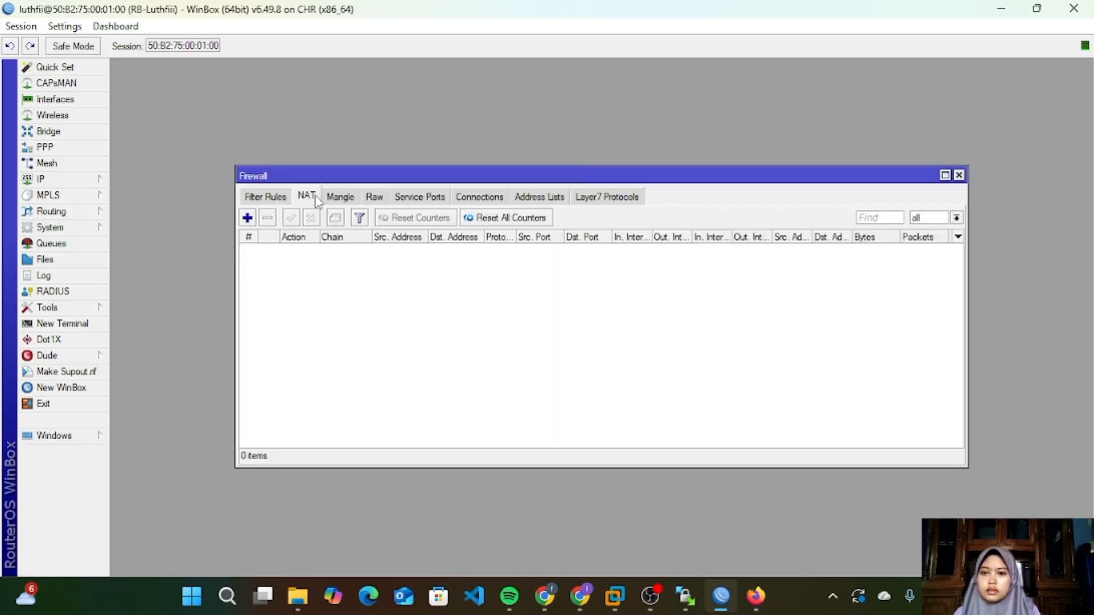
{"action": "left_click", "coordinate": [248, 218]}
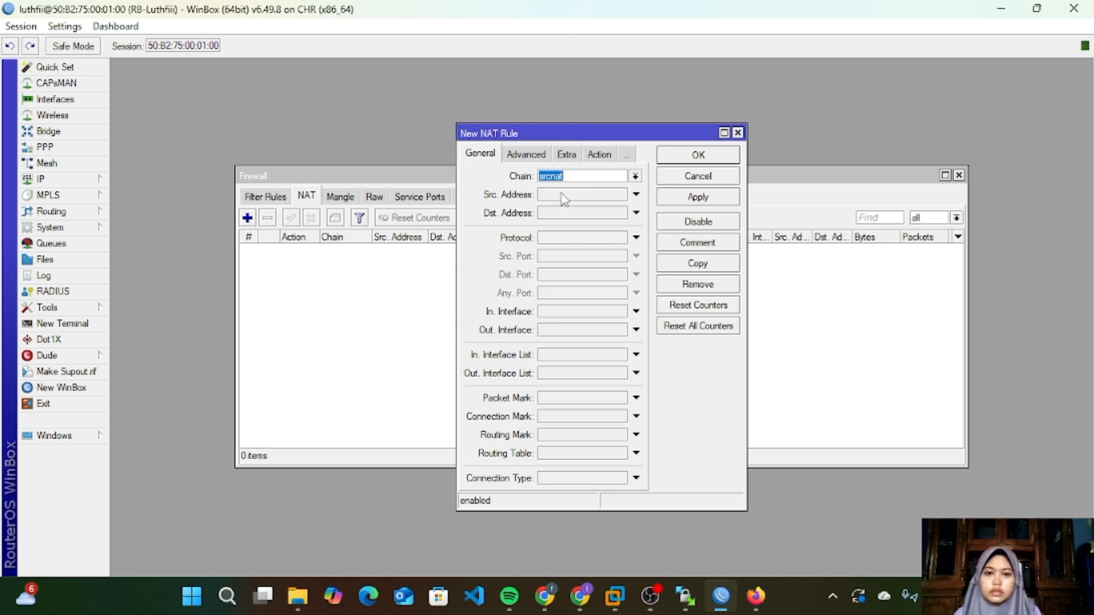
{"action": "left_click", "coordinate": [637, 312]}
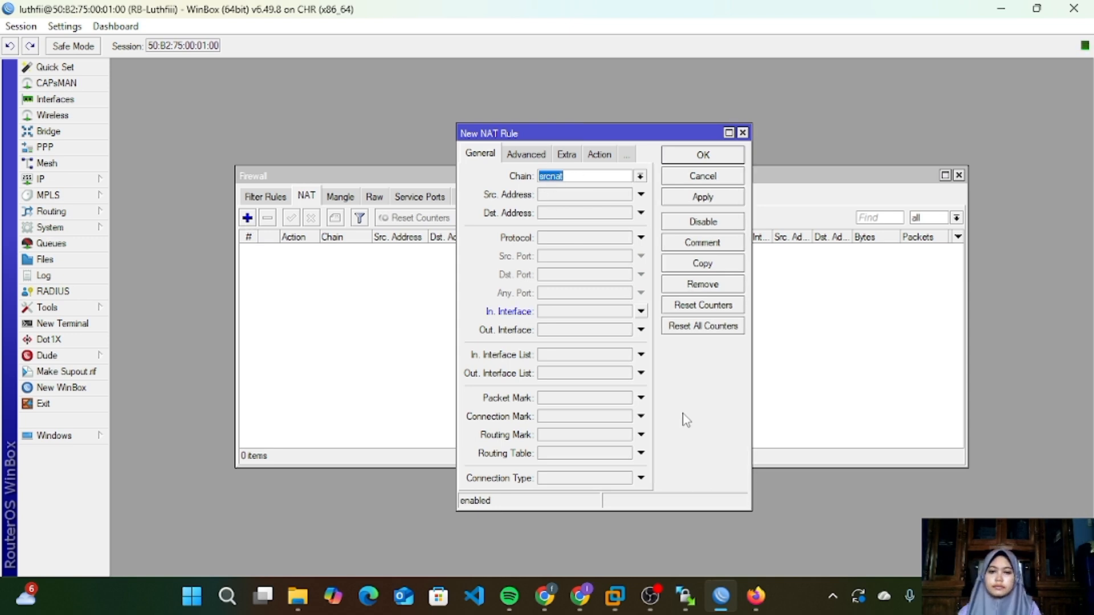
{"action": "left_click", "coordinate": [624, 332]}
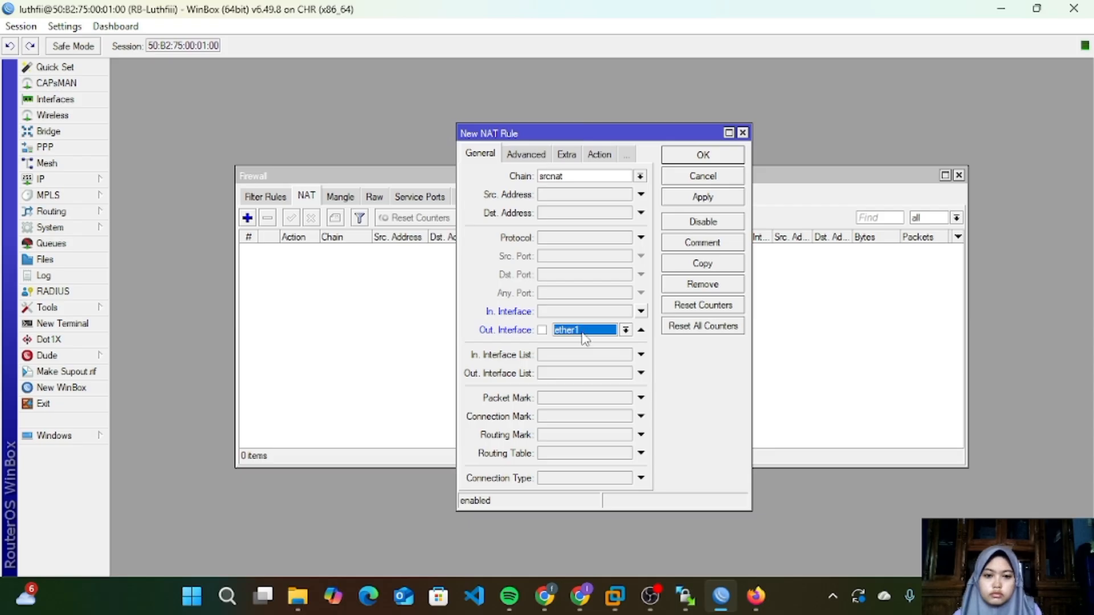
Step: Set the NAT rule's action to masquerade, then apply and save it
{"action": "left_click", "coordinate": [755, 594]}
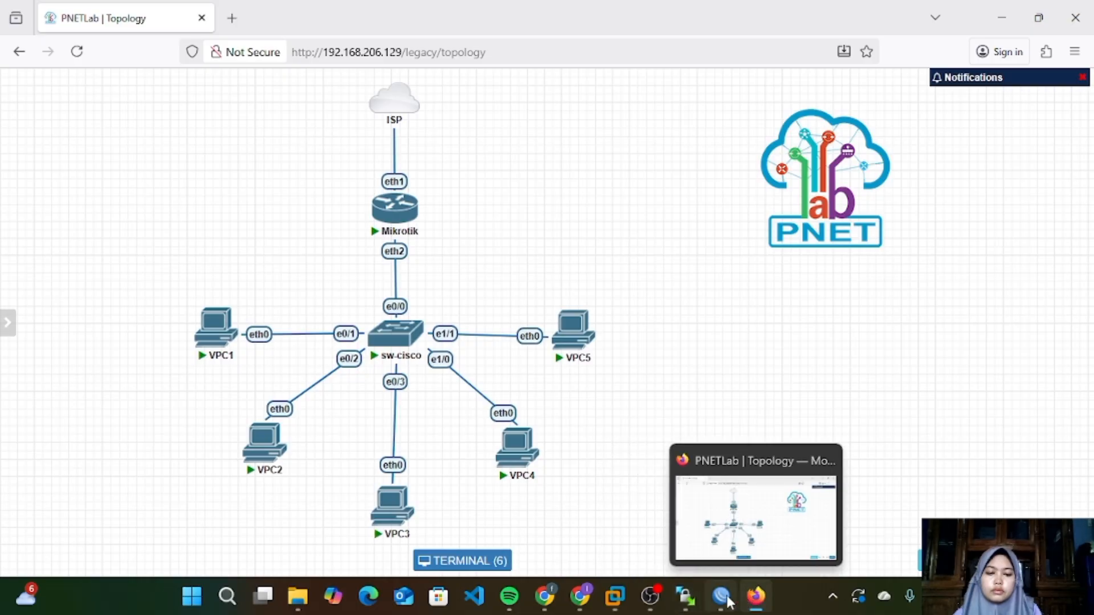
{"action": "left_click", "coordinate": [707, 547]}
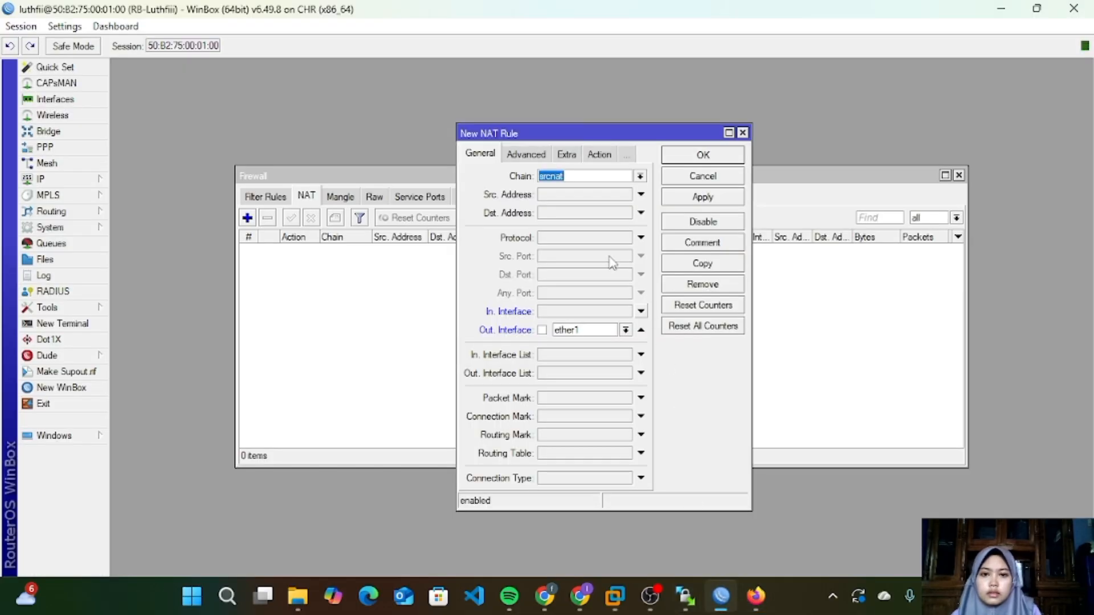
{"action": "left_click", "coordinate": [603, 154]}
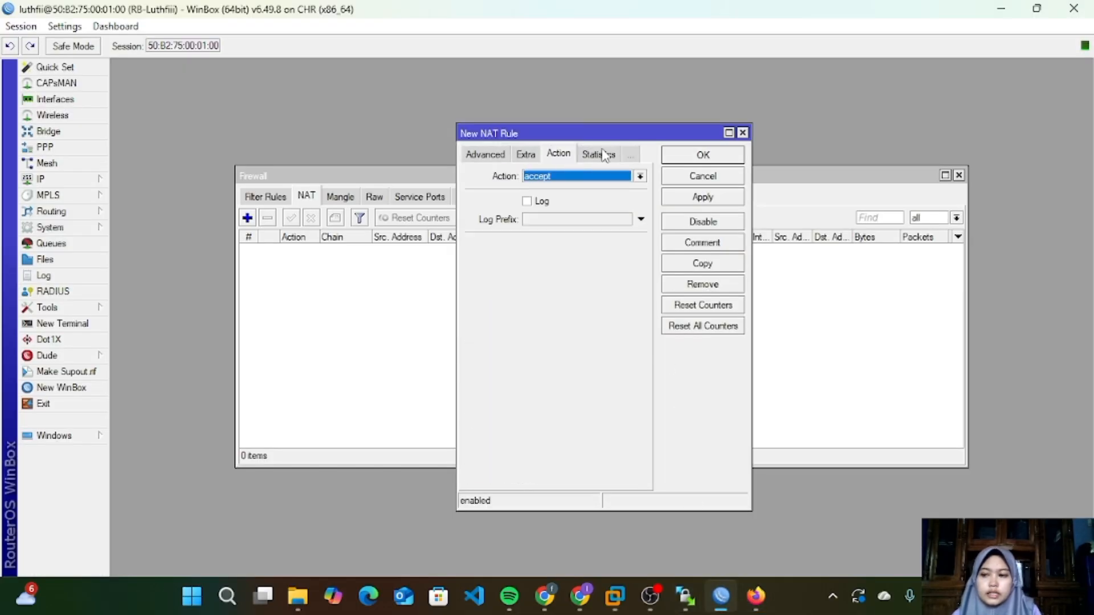
{"action": "left_click", "coordinate": [641, 176]}
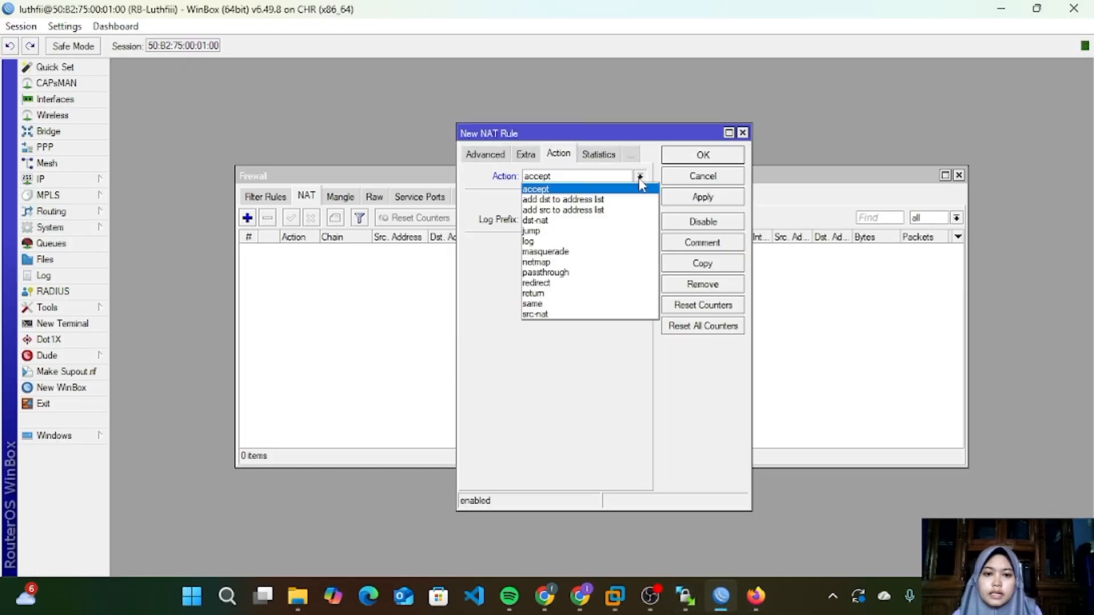
{"action": "left_click", "coordinate": [577, 256]}
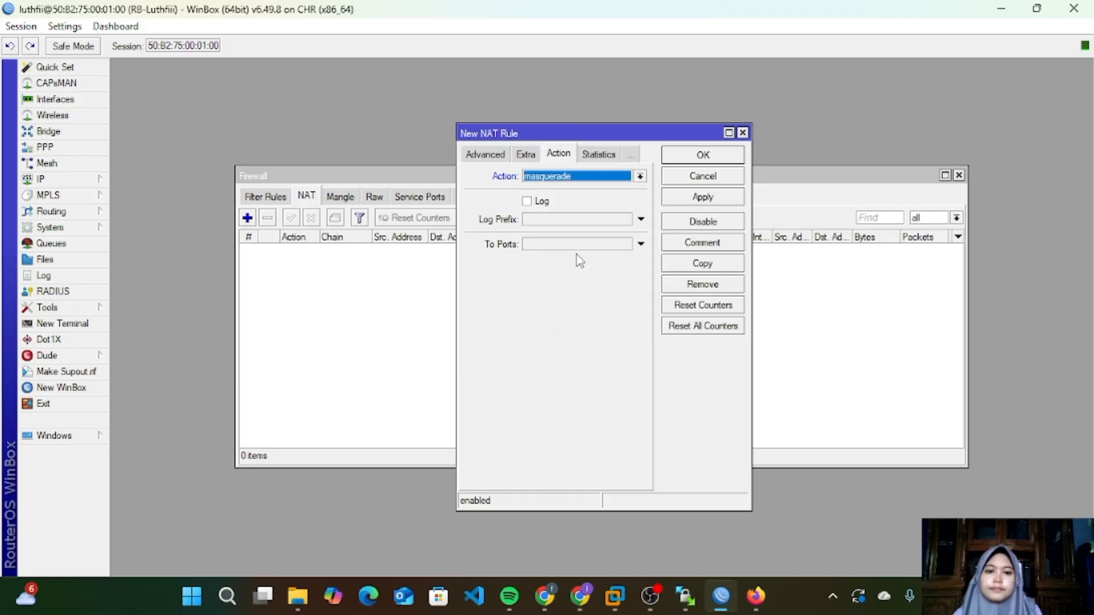
{"action": "left_click", "coordinate": [702, 199]}
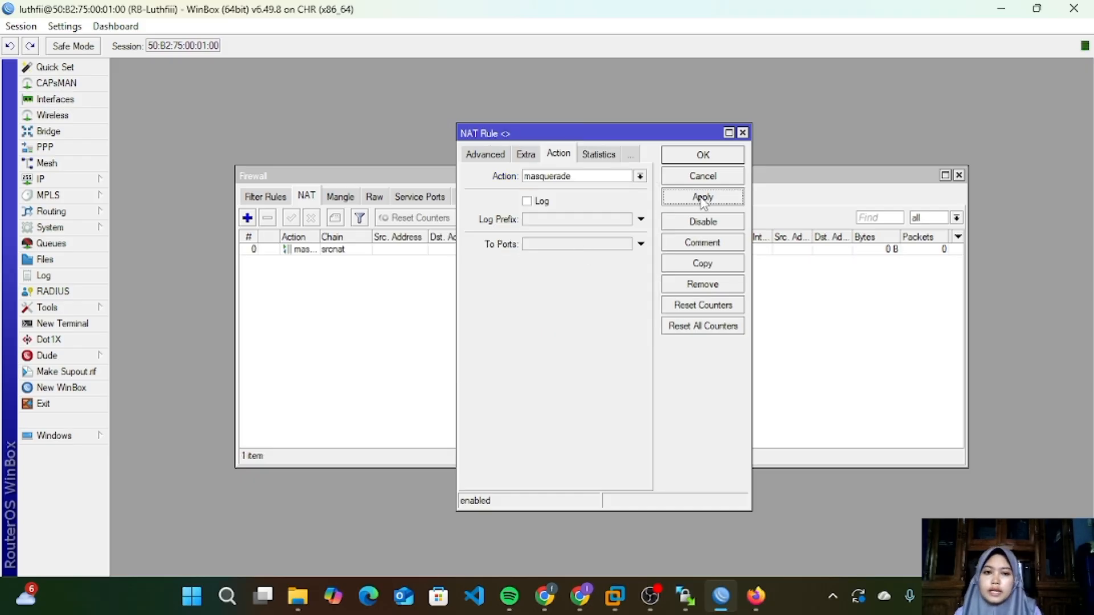
{"action": "left_click", "coordinate": [717, 157]}
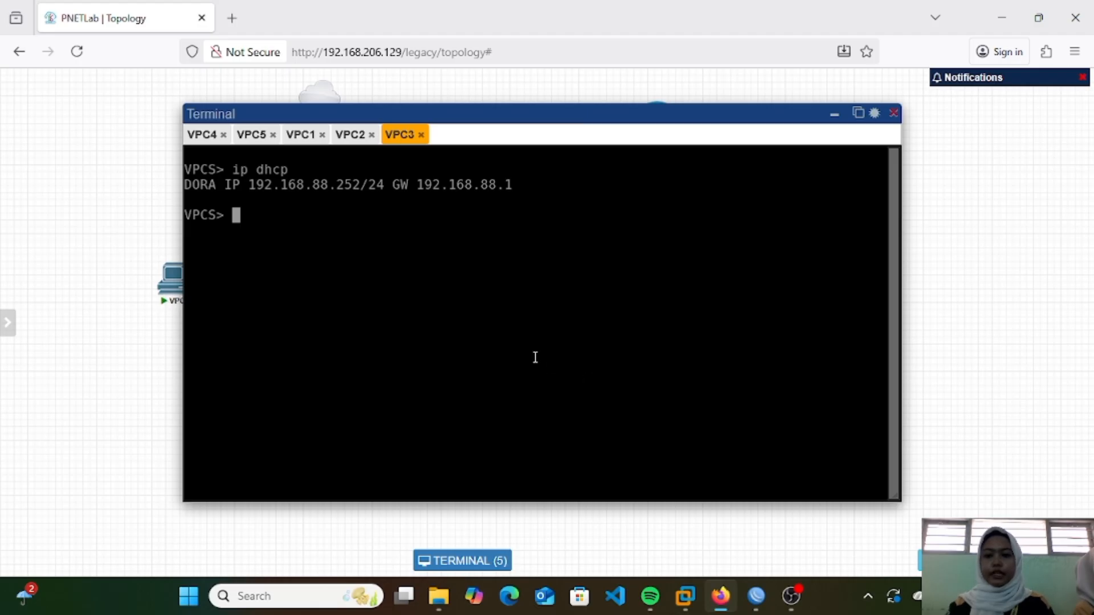
Step: From VPC3, ping 8.8.8.8 and google.com successfully, stopping each with Ctrl+C
{"action": "type", "text": "ping 8.88.8"}
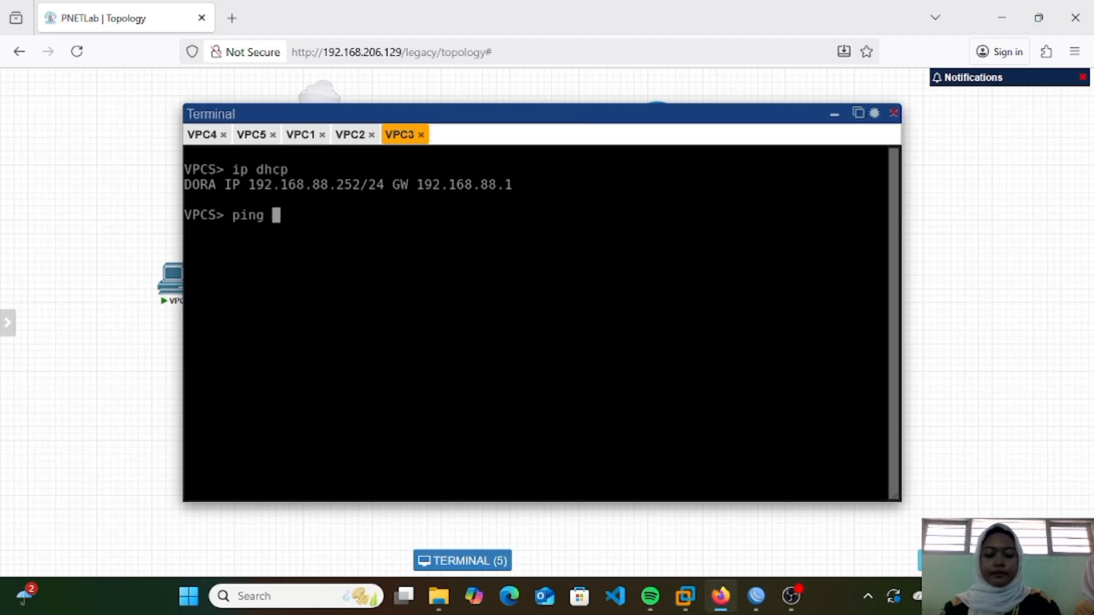
{"action": "key", "text": "BackSpace"}
{"action": "key", "text": "BackSpace"}
{"action": "key", "text": "BackSpace"}
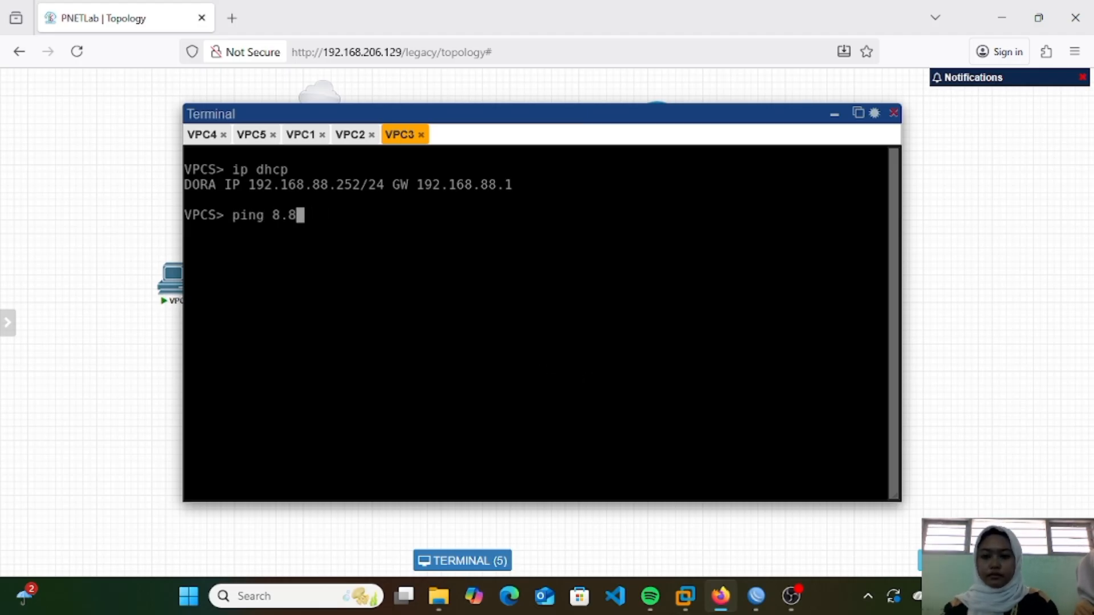
{"action": "type", "text": ".8.8"}
{"action": "key", "text": "Return"}
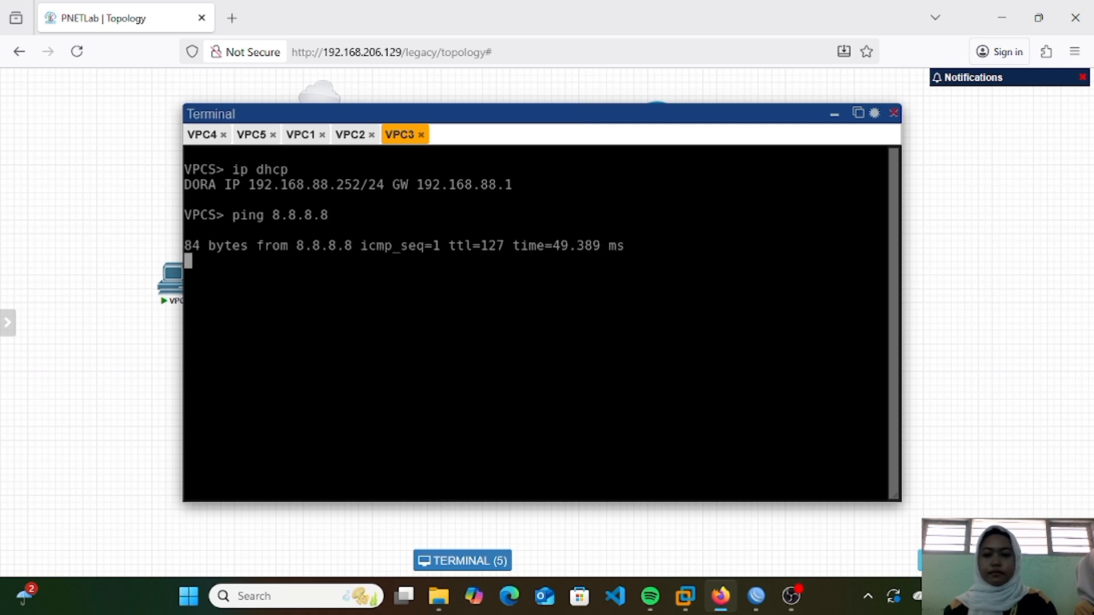
{"action": "key", "text": "ctrl+c"}
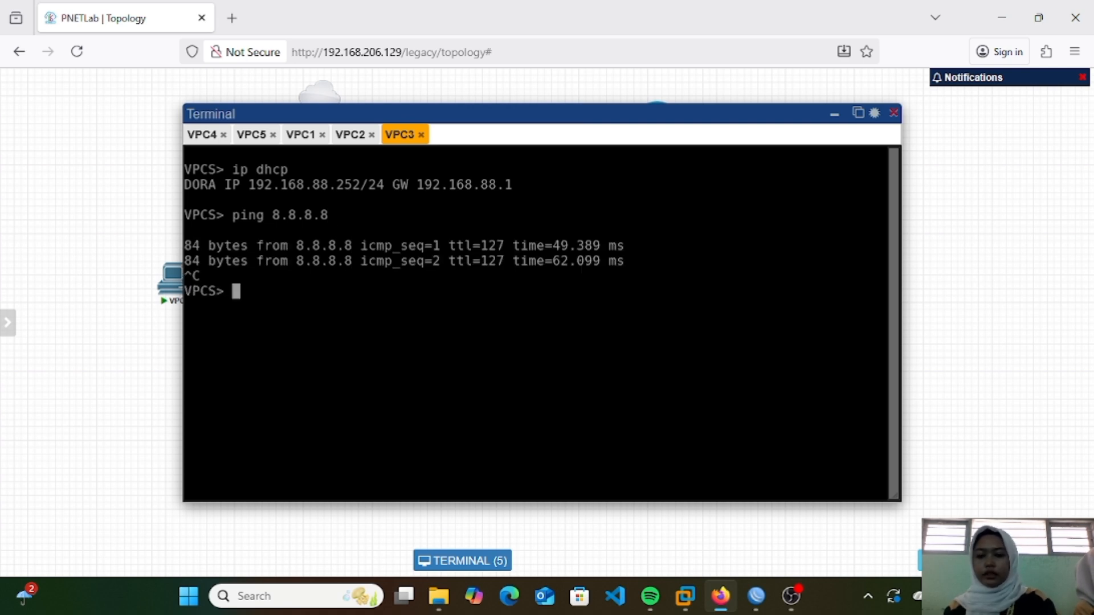
{"action": "type", "text": "ping go"}
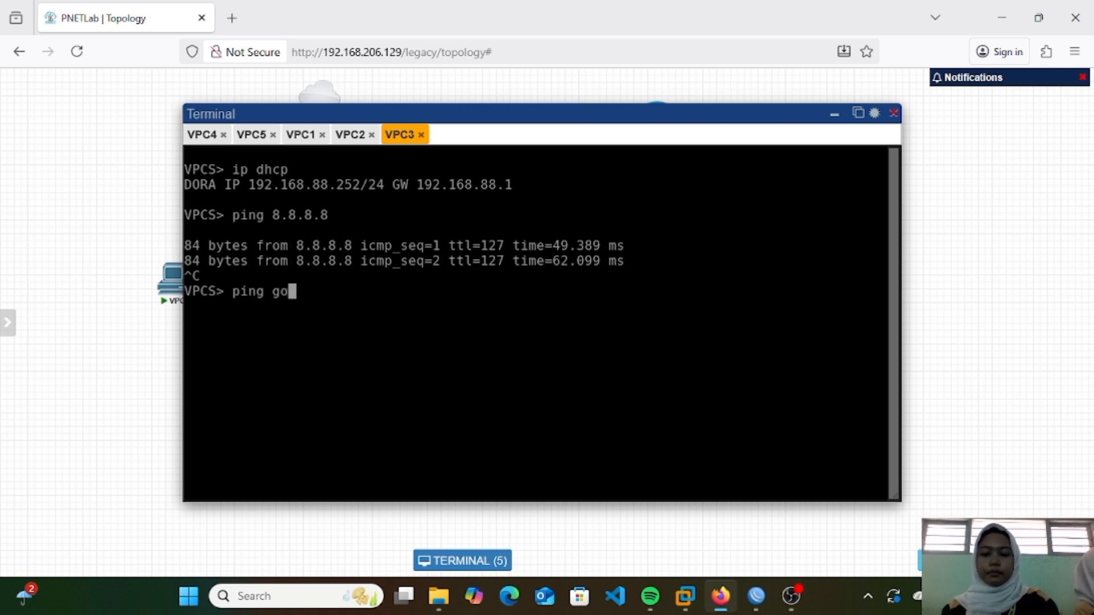
{"action": "type", "text": "ogle.com"}
{"action": "key", "text": "Return"}
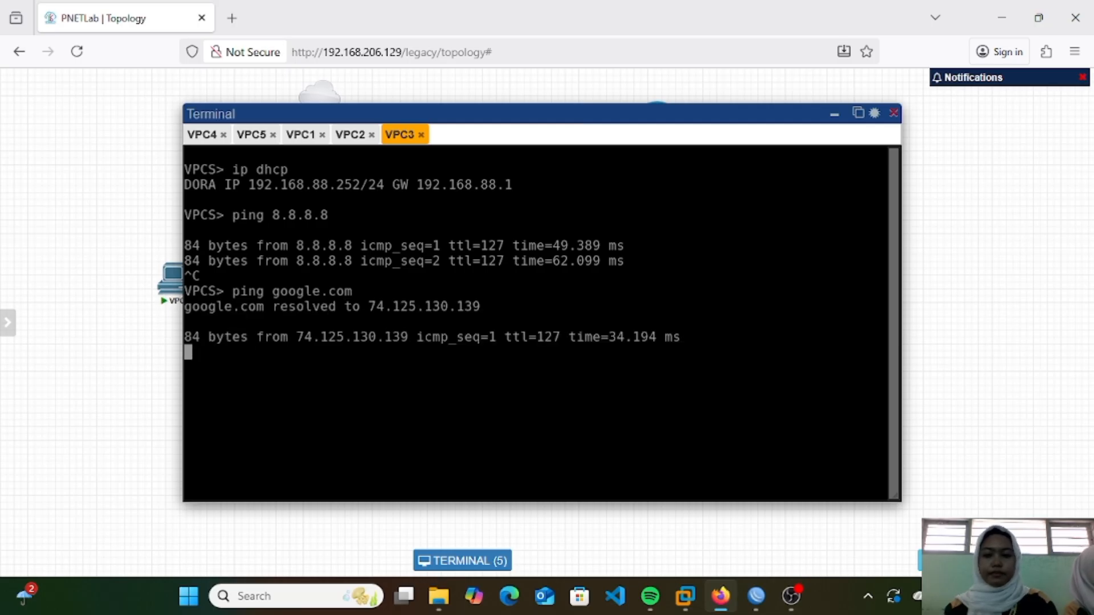
{"action": "key", "text": "ctrl+c"}
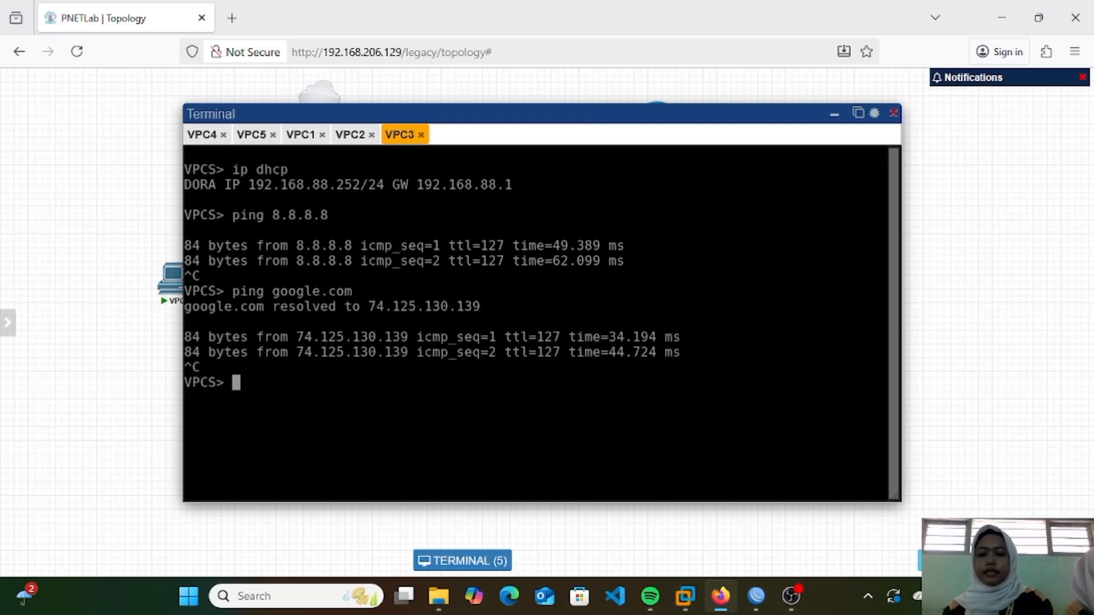
Step: Review the VPC4 and VPC5 consoles, ping google.com from VPC1, then return to VPC3
{"action": "left_click", "coordinate": [206, 140]}
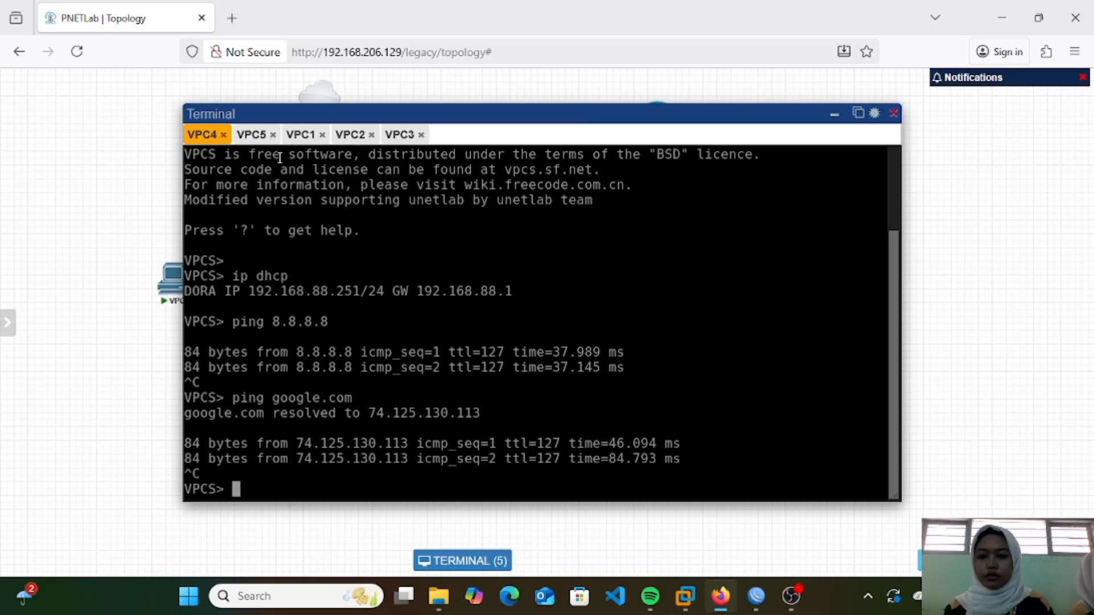
{"action": "left_click", "coordinate": [254, 135]}
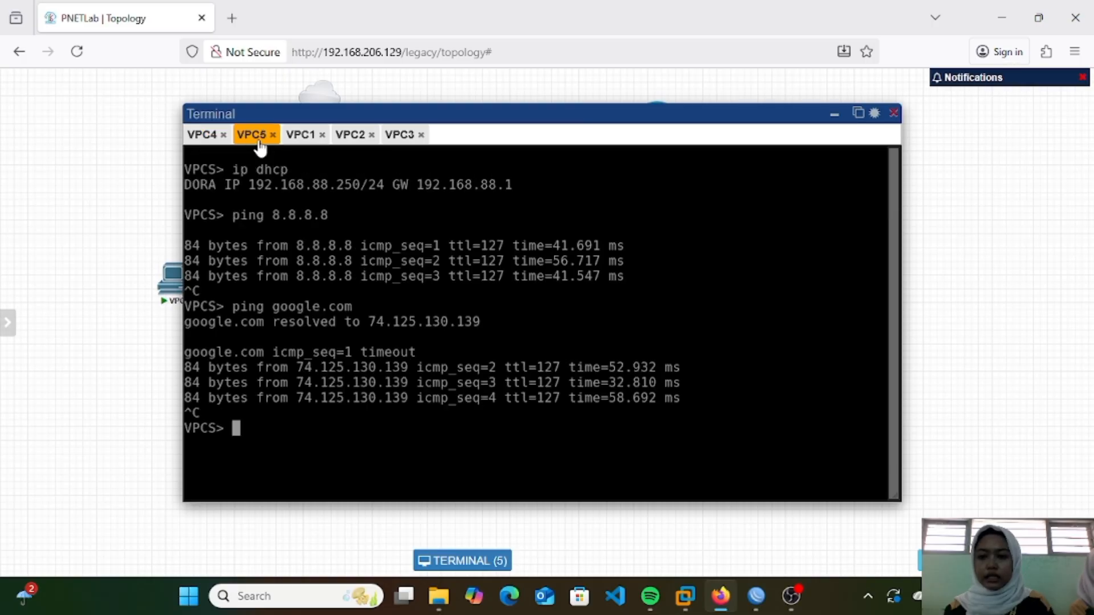
{"action": "left_click", "coordinate": [302, 137]}
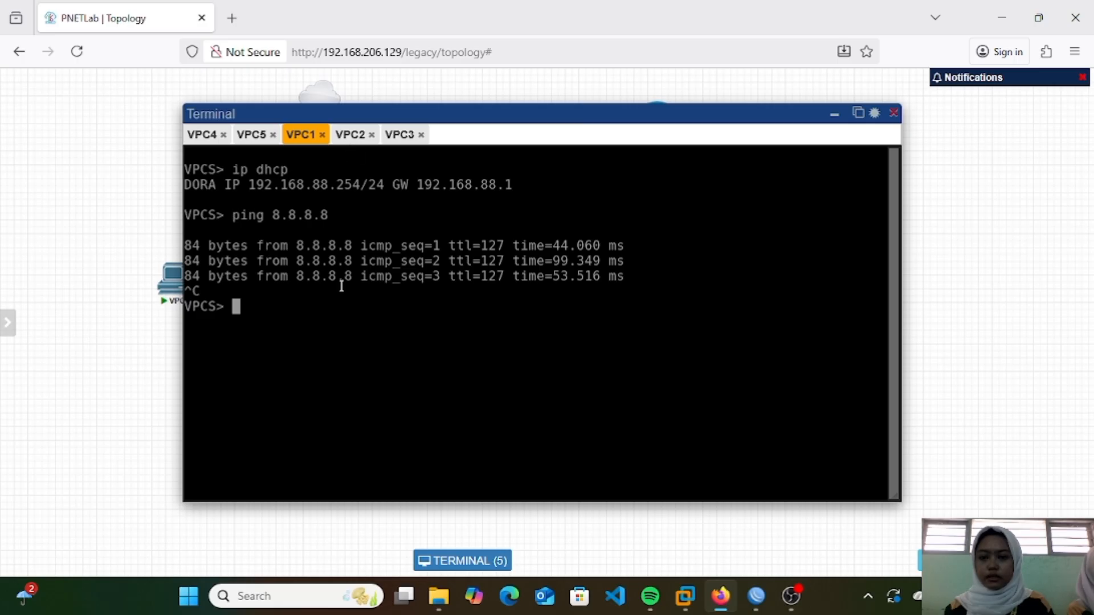
{"action": "type", "text": "ping"}
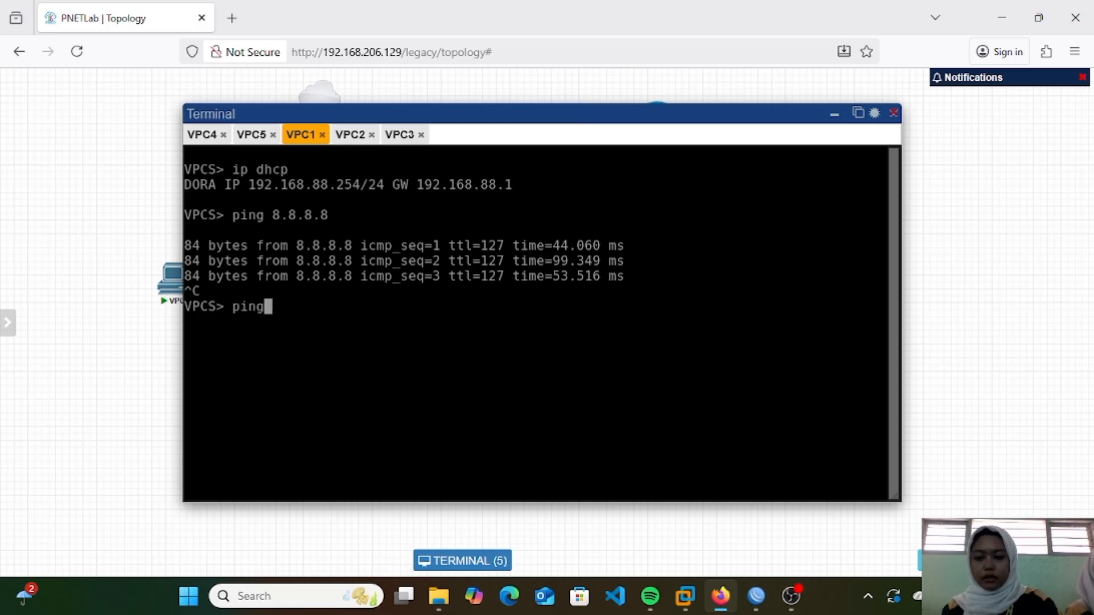
{"action": "type", "text": " google.com"}
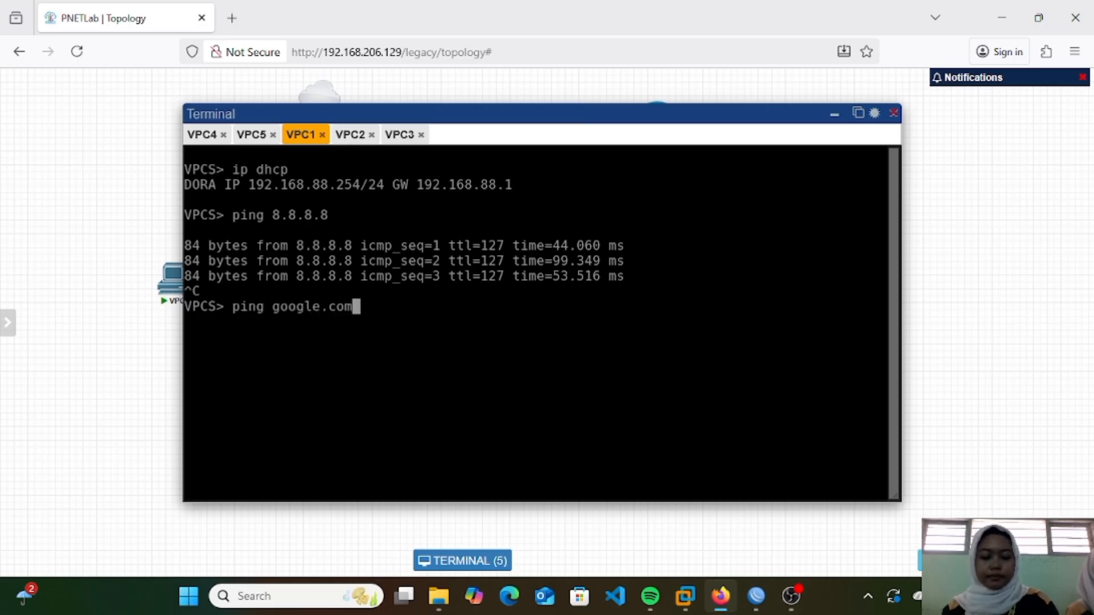
{"action": "key", "text": "Return"}
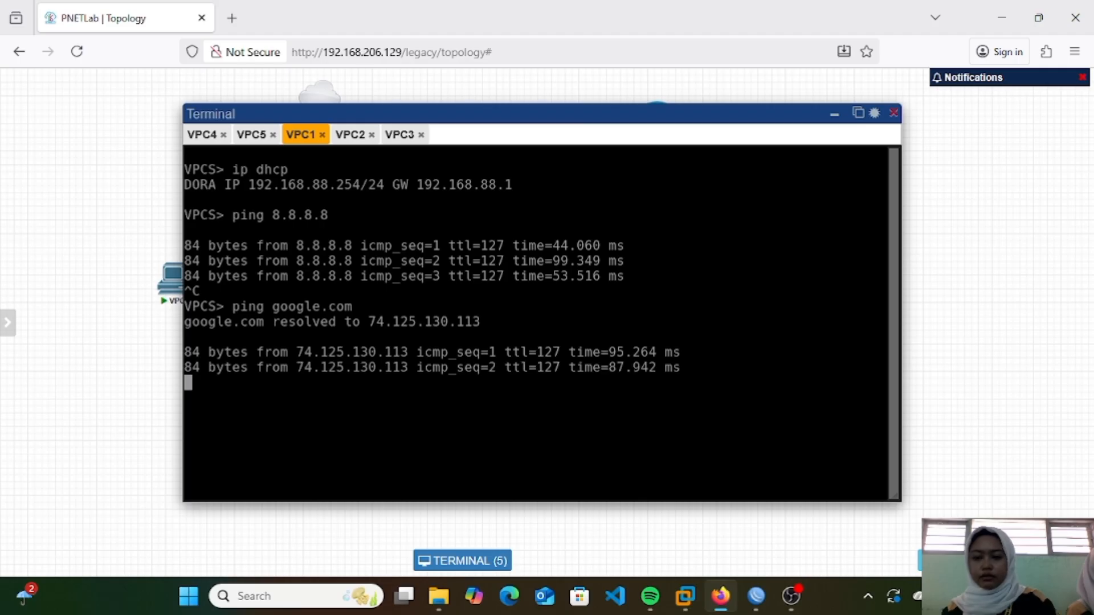
{"action": "key", "text": "ctrl+c"}
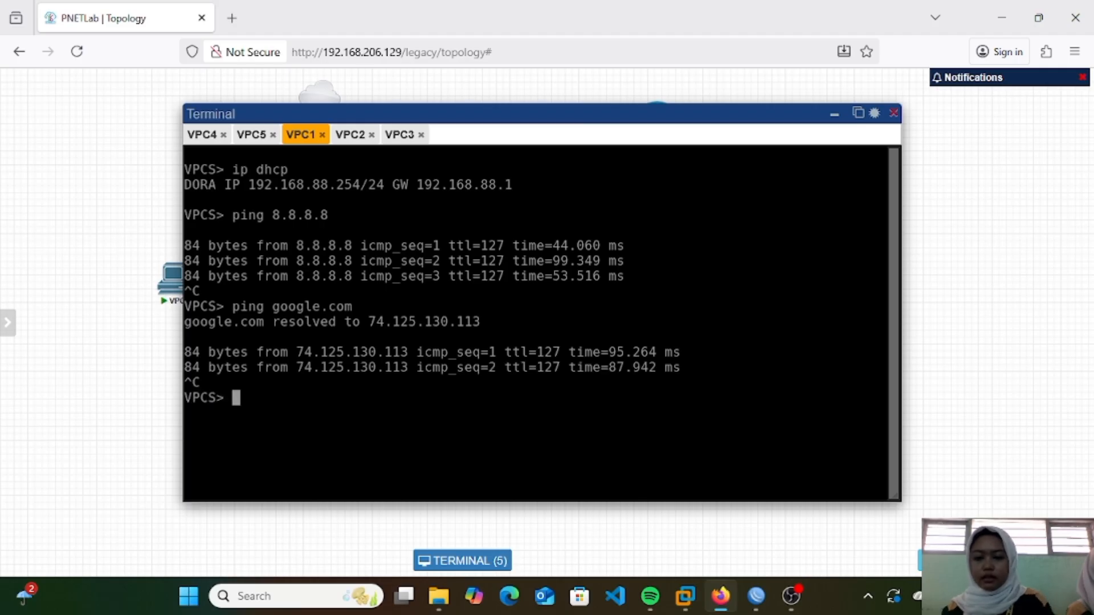
{"action": "left_click", "coordinate": [352, 135]}
{"action": "left_click", "coordinate": [396, 136]}
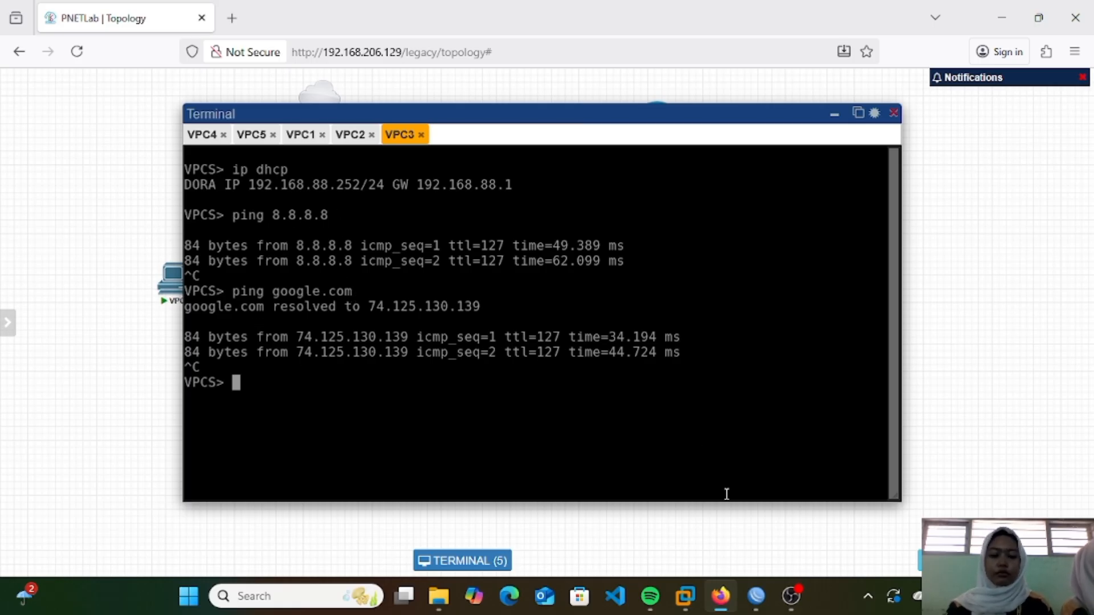
Step: In WinBox, close the Firewall, Firewall Rule and DHCP Server windows
{"action": "left_click", "coordinate": [761, 580]}
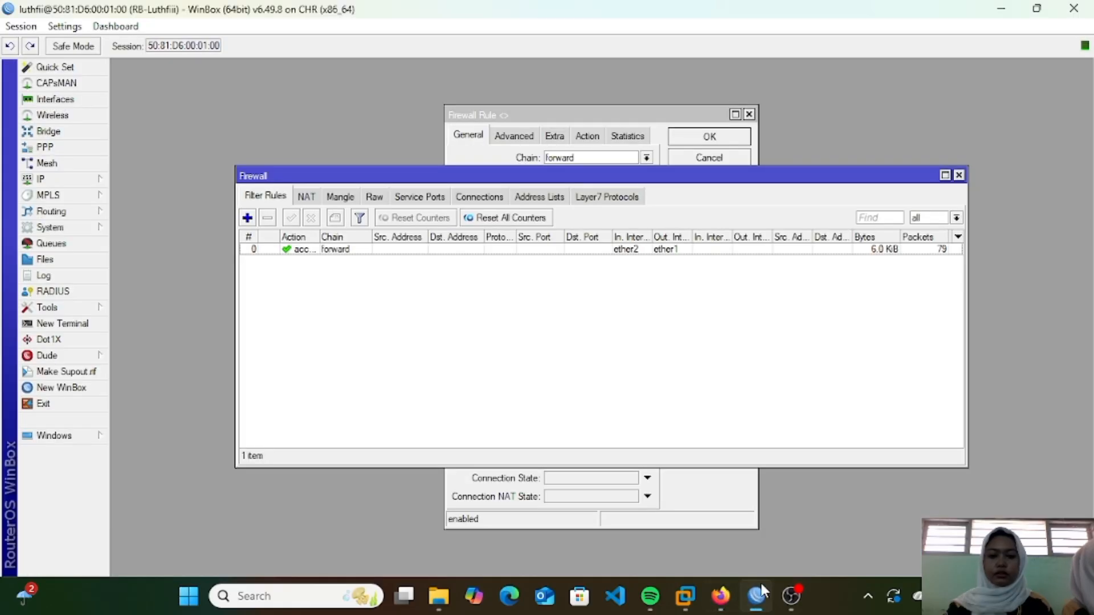
{"action": "left_click", "coordinate": [959, 175]}
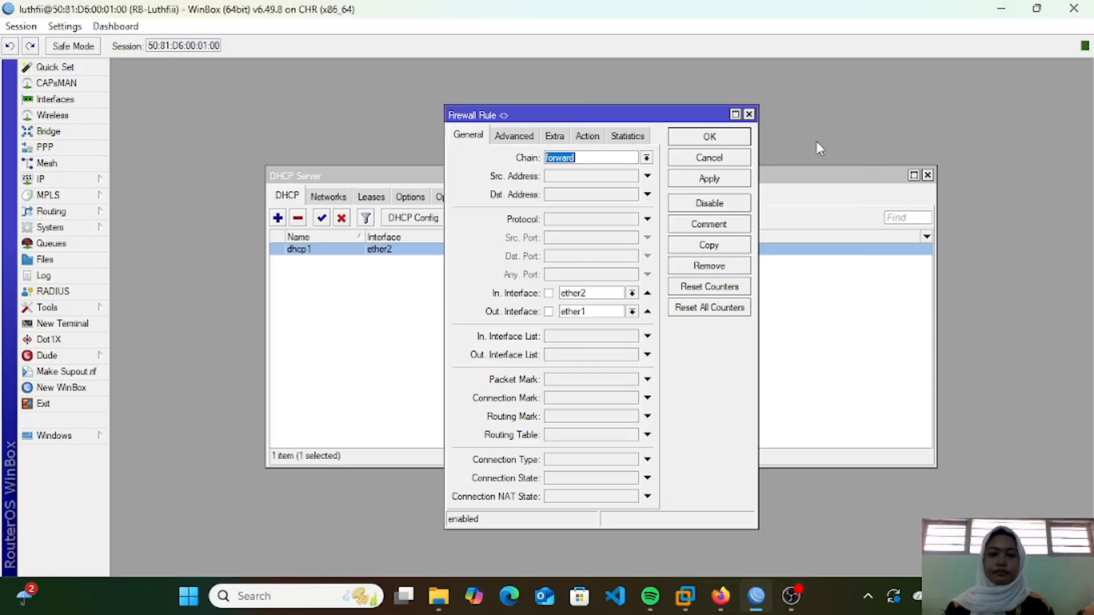
{"action": "left_click", "coordinate": [750, 115]}
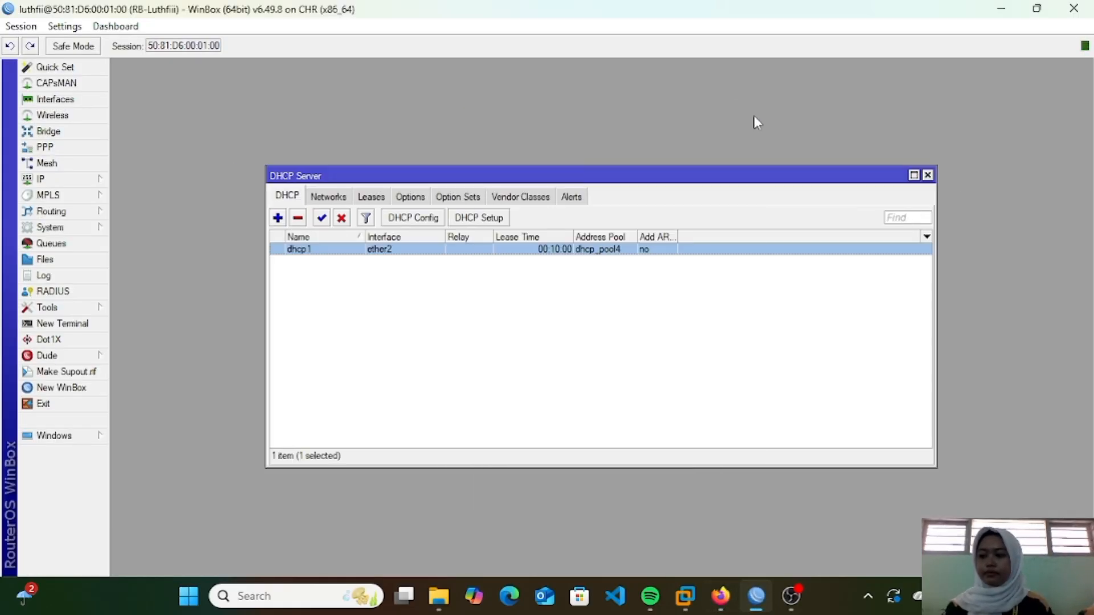
{"action": "left_click", "coordinate": [927, 175]}
Step: Check the IP > ARP list for VPC addresses 192.168.88.250–254, then return to PNETLab
{"action": "left_click", "coordinate": [73, 179]}
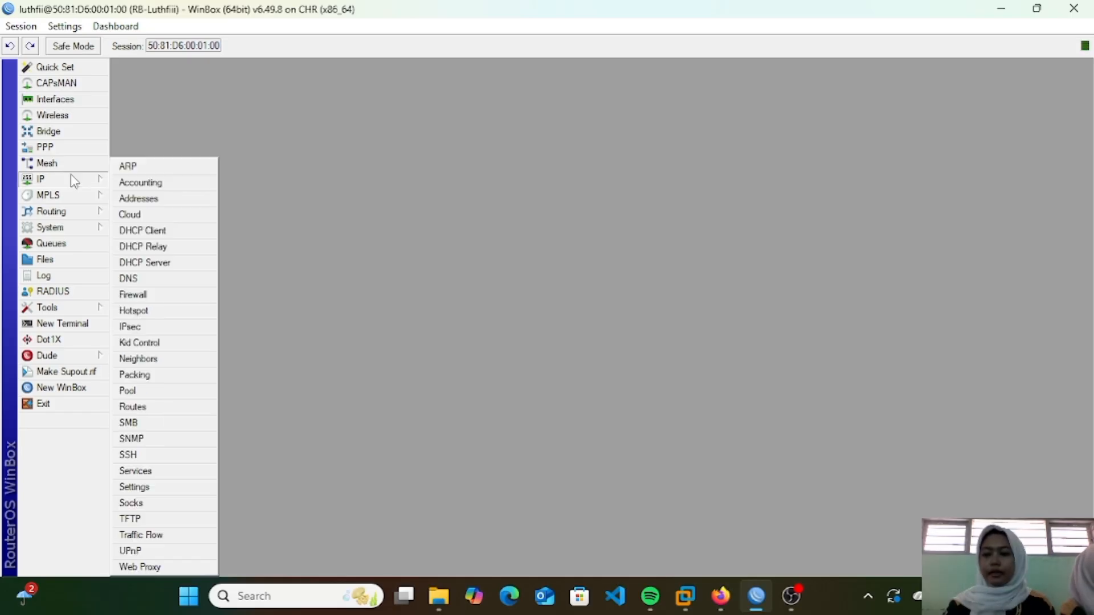
{"action": "left_click", "coordinate": [144, 168]}
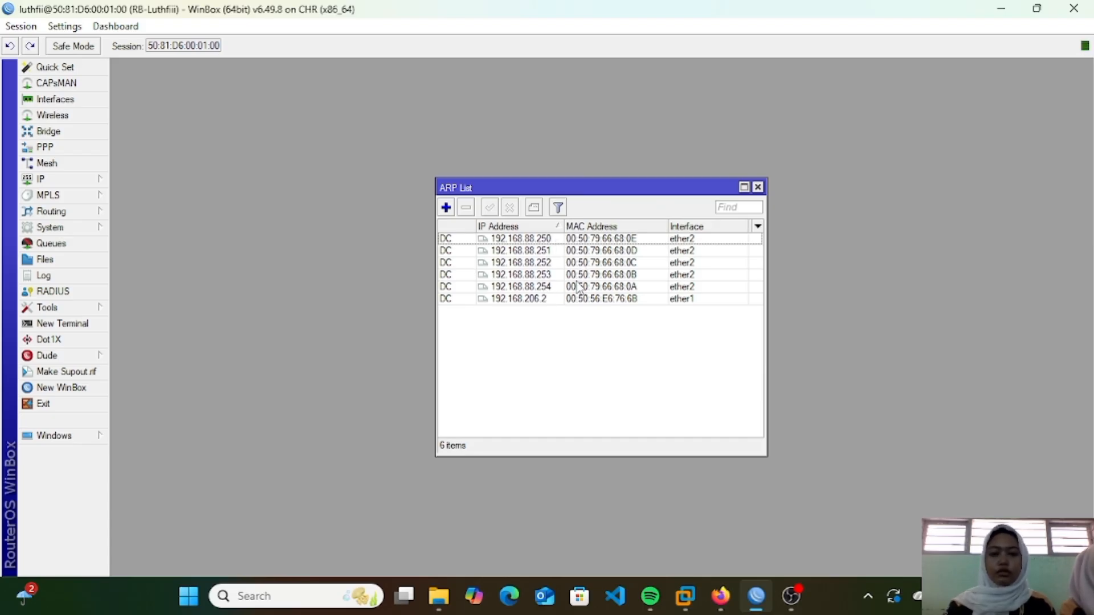
{"action": "left_click", "coordinate": [721, 595]}
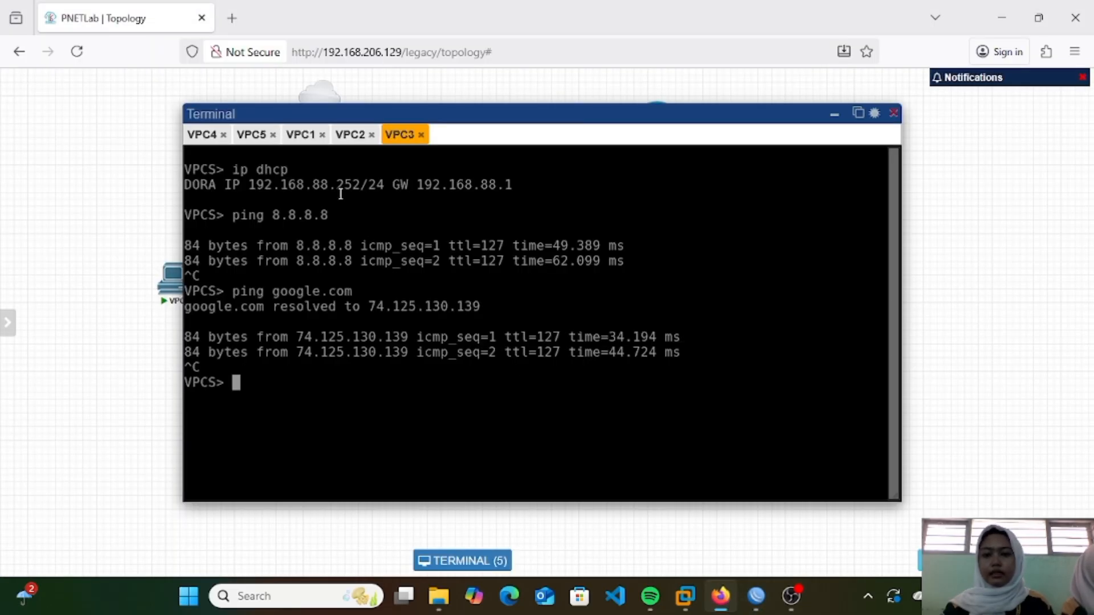
Step: Check the ping output on the VPC2, VPC1, VPC5 and finally VPC4 consoles
{"action": "left_click", "coordinate": [350, 138]}
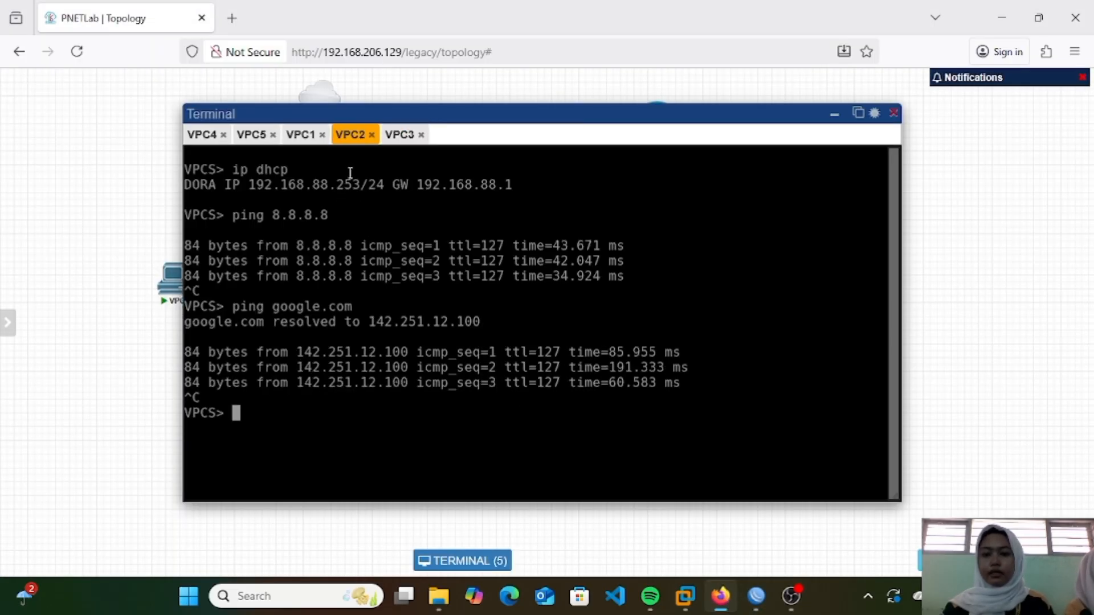
{"action": "left_click", "coordinate": [297, 139]}
{"action": "left_click", "coordinate": [254, 140]}
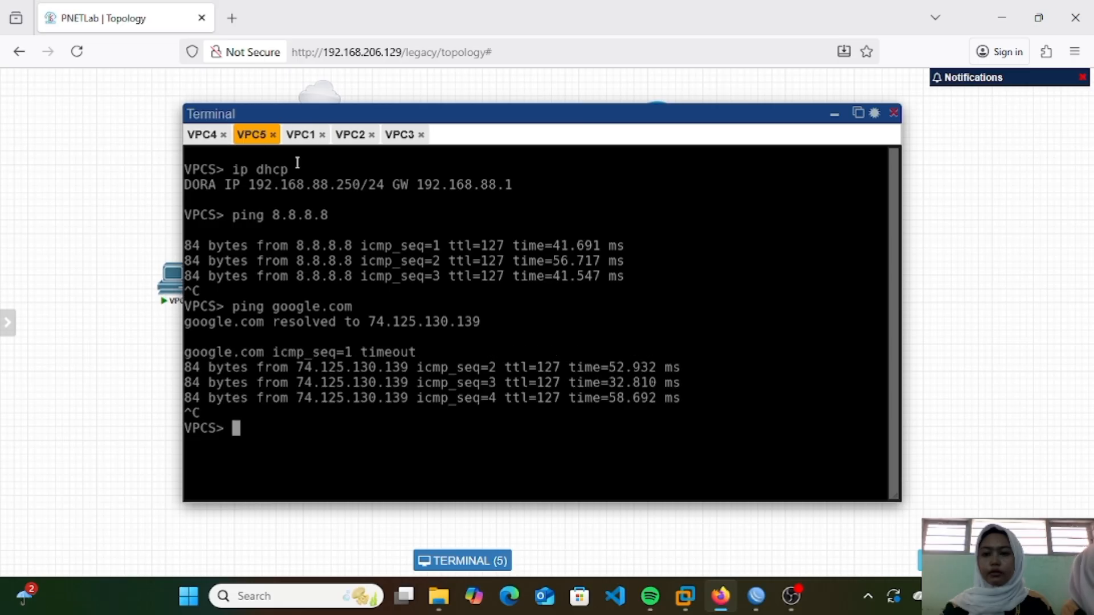
{"action": "left_click", "coordinate": [202, 136]}
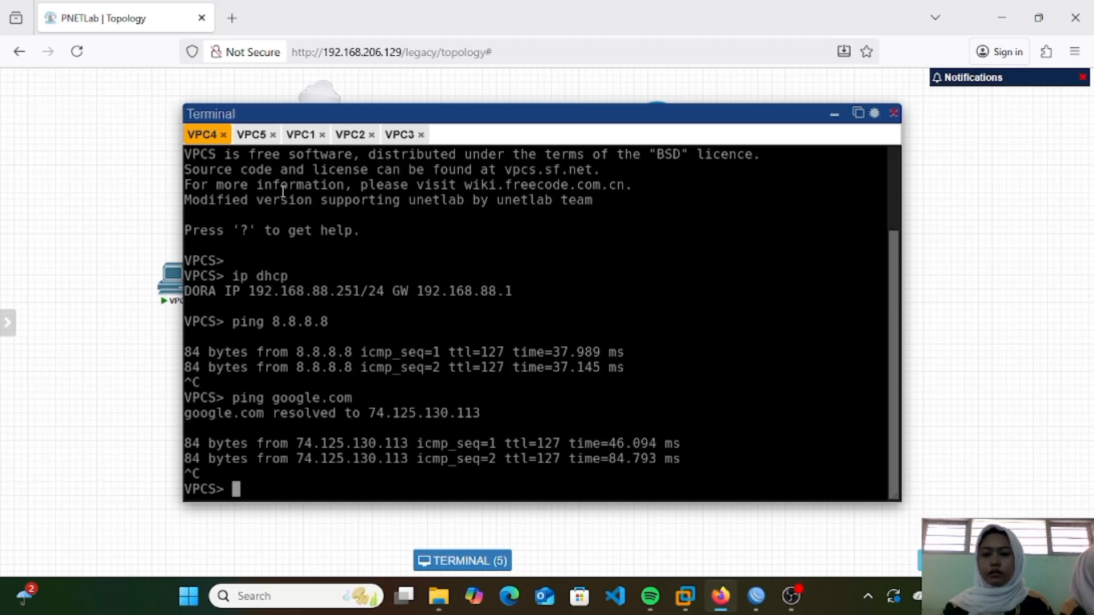